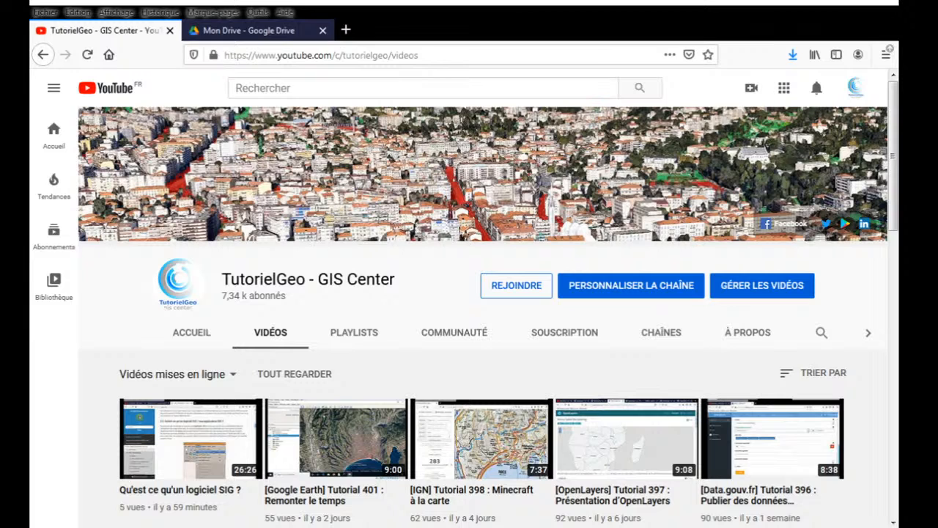
Step: View the À propos page of the TutorielGeo channel and switch to Google Drive
left_click(549, 7)
left_click(749, 337)
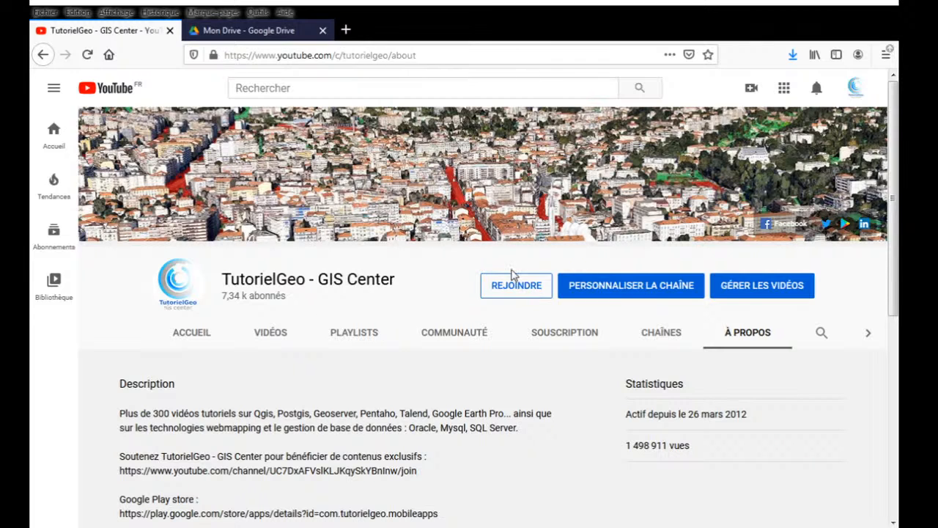
left_click(257, 42)
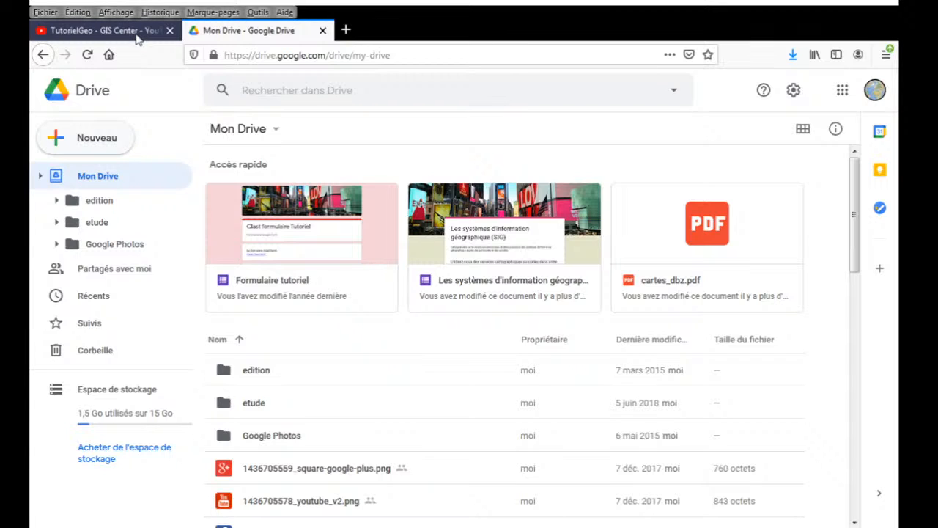
Step: Open the Google home page in a new tab and launch Drive from the Google apps list
left_click(346, 30)
left_click(372, 272)
key("Return")
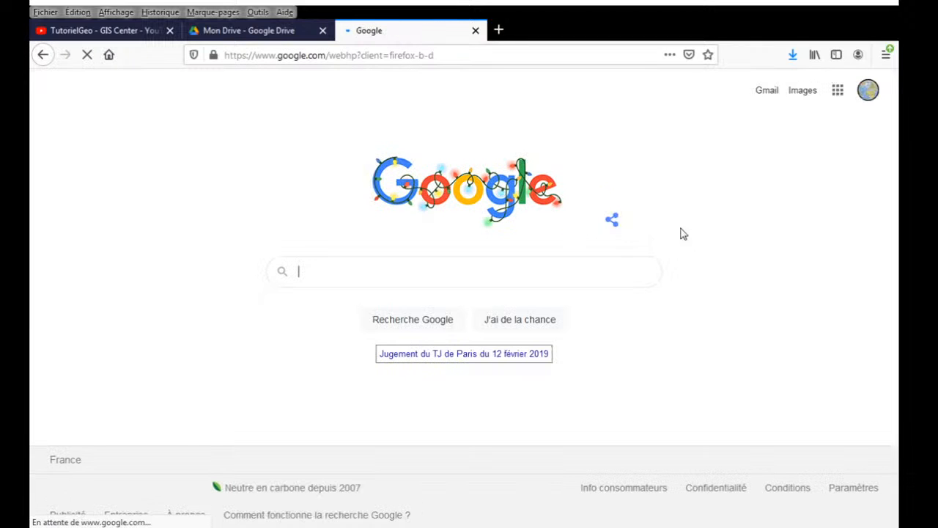
left_click(837, 95)
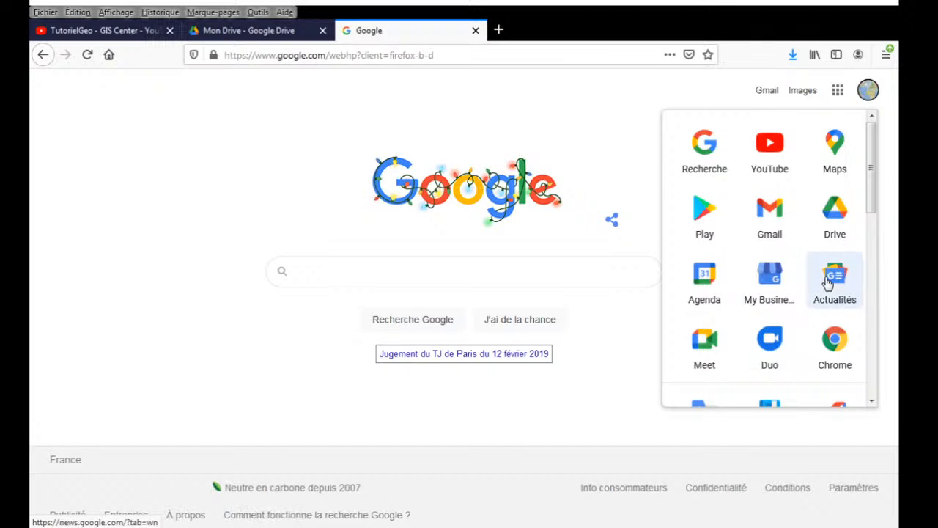
left_click(830, 208)
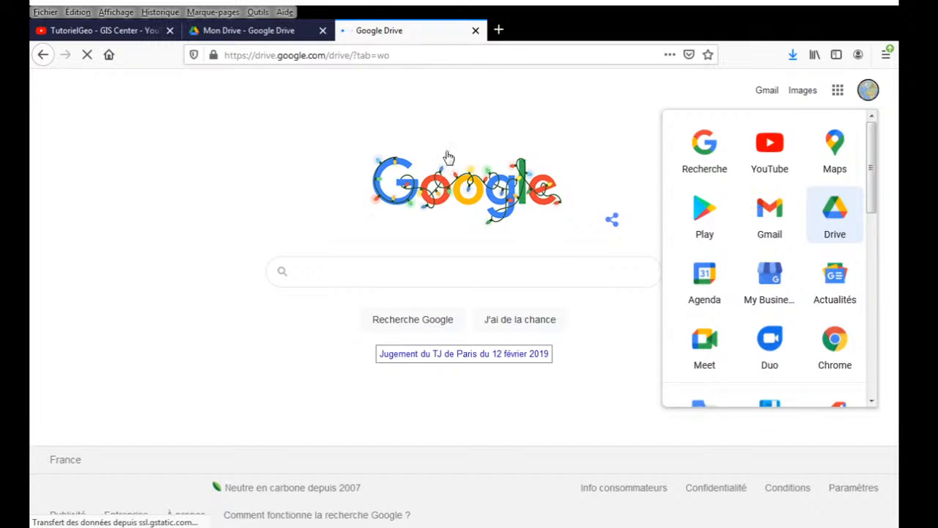
Step: Search the web for "drive" in a new tab and open Google Drive through its product page
left_click(495, 37)
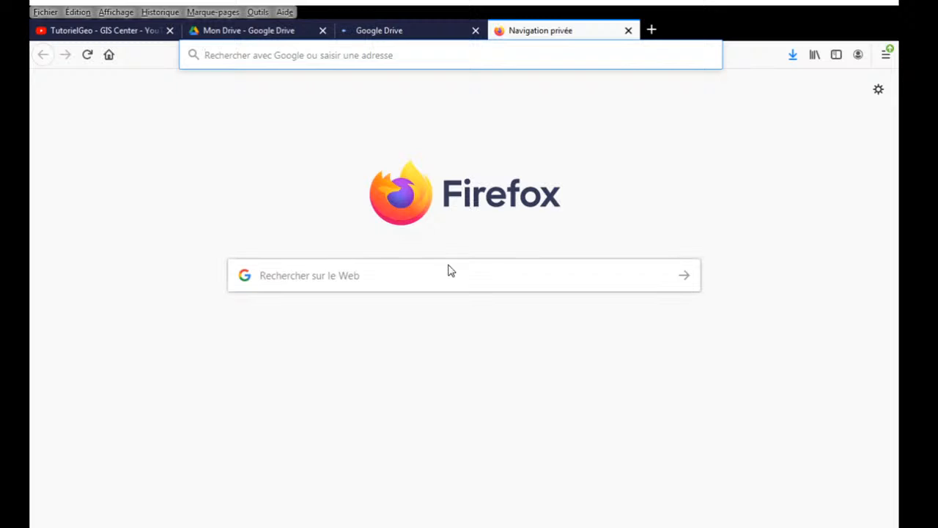
left_click(400, 277)
type("d")
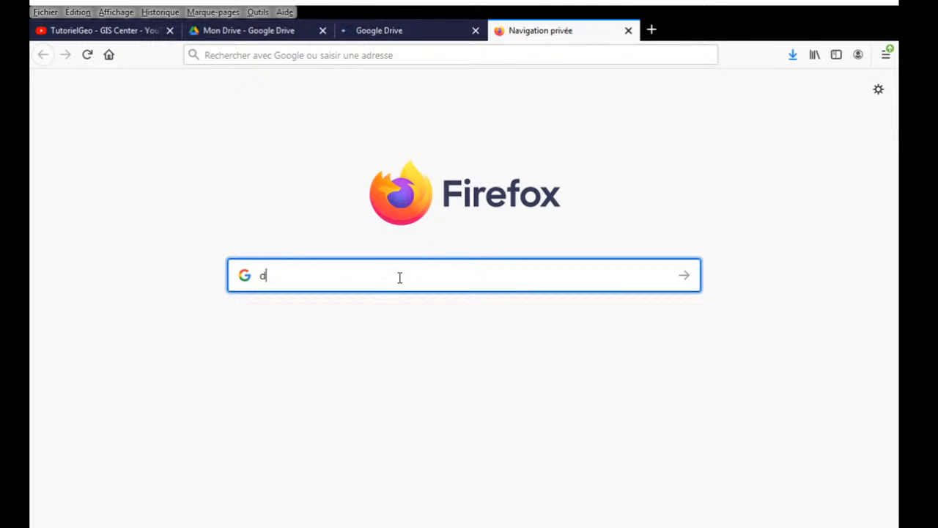
type("rive")
key("Return")
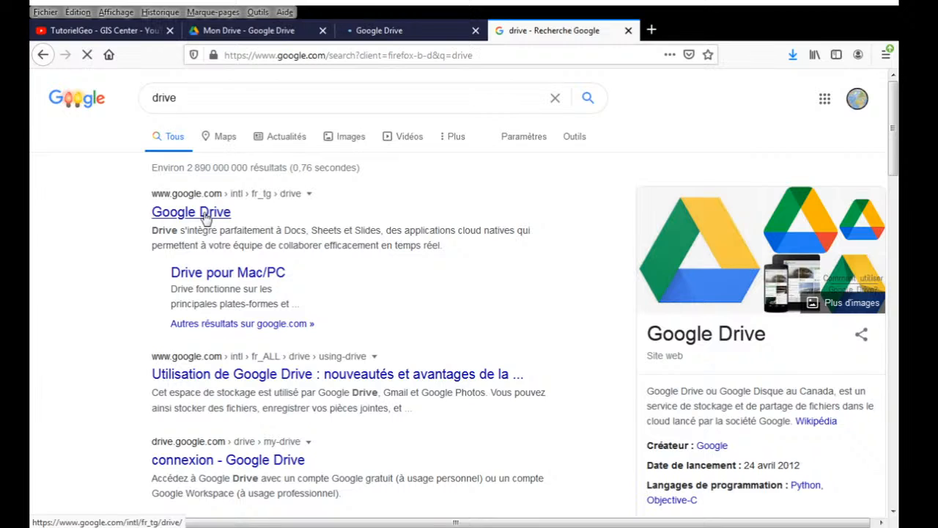
left_click(206, 219)
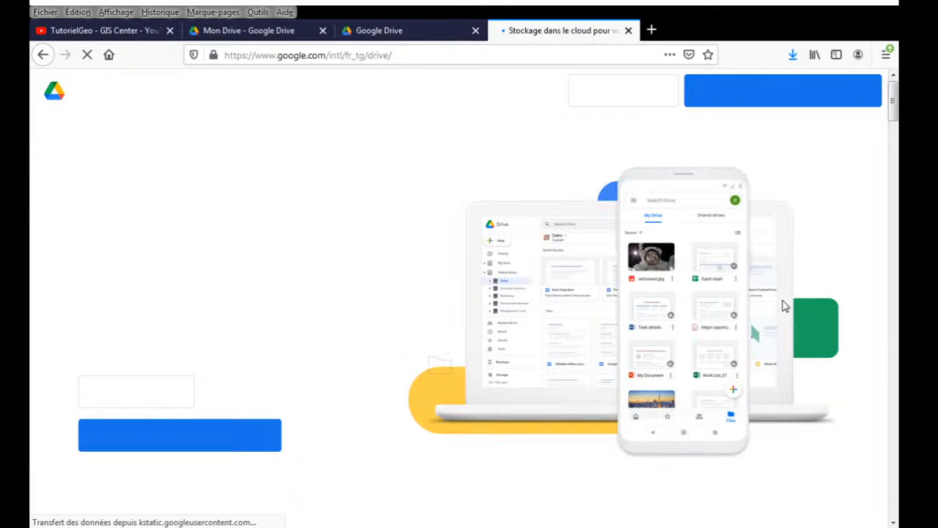
left_click(641, 103)
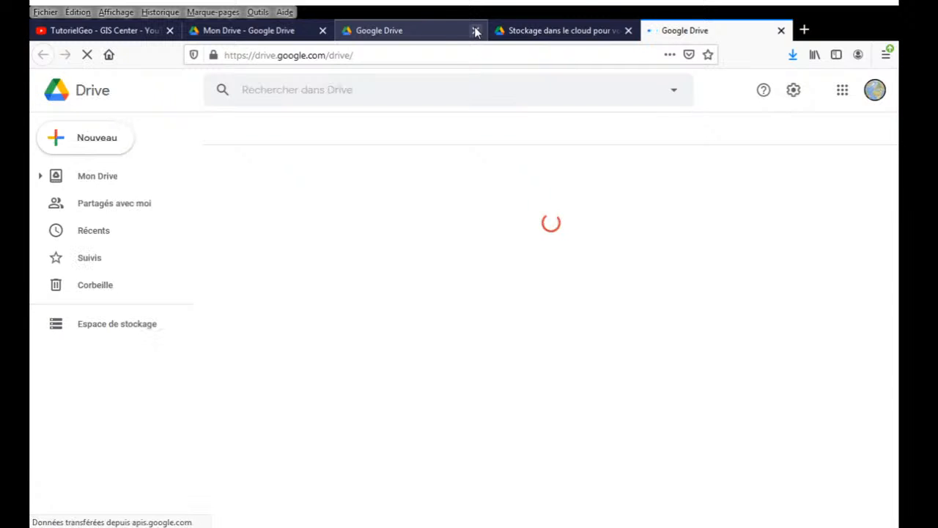
Step: Close the two older Drive tabs and the Drive product page, keeping only the newest Drive tab beside YouTube
left_click(476, 30)
left_click(475, 30)
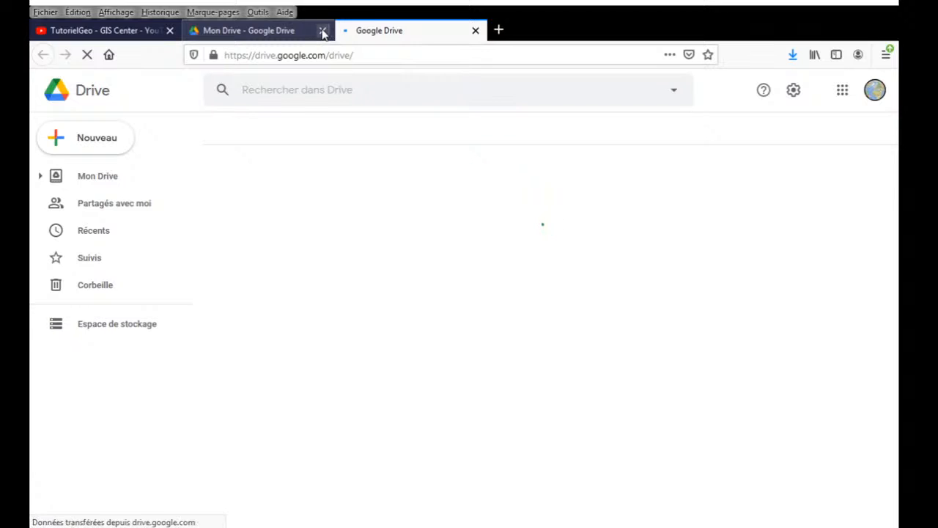
left_click(322, 30)
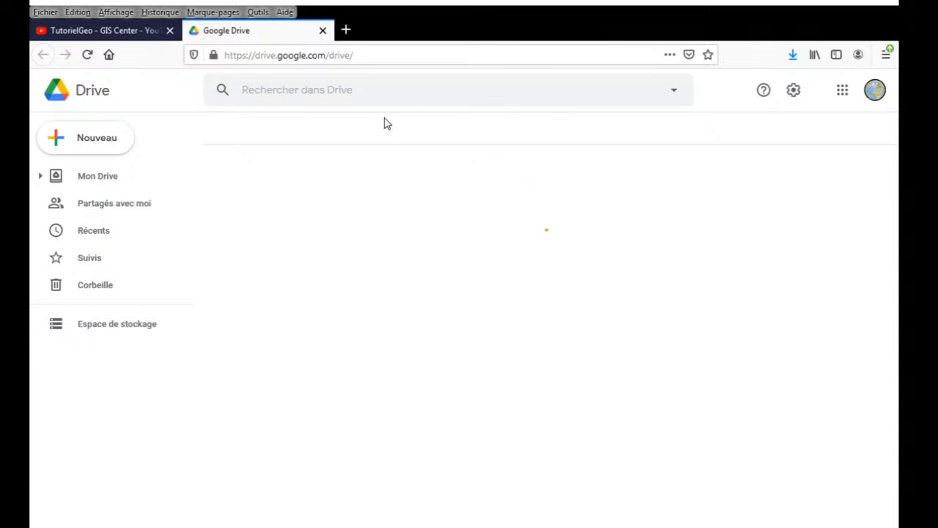
Step: Create a new Google My Maps map from Drive
left_click(105, 33)
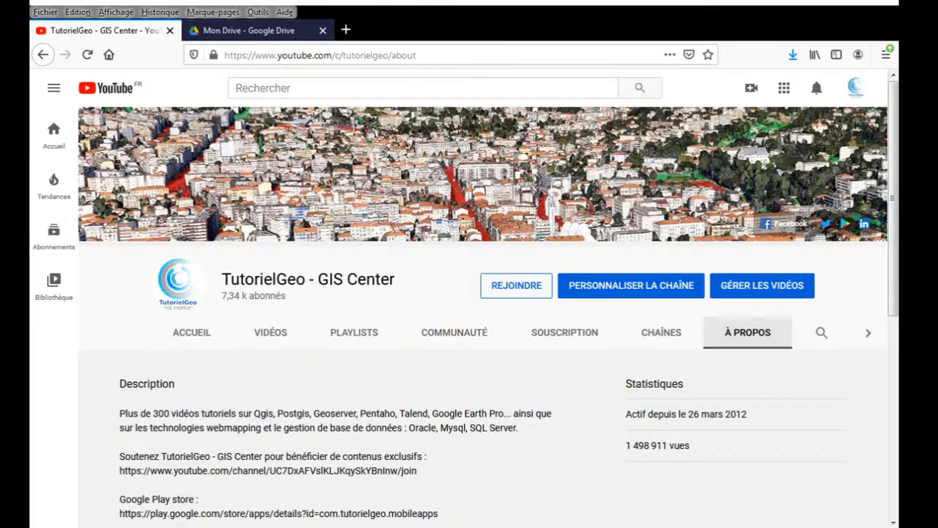
left_click(217, 27)
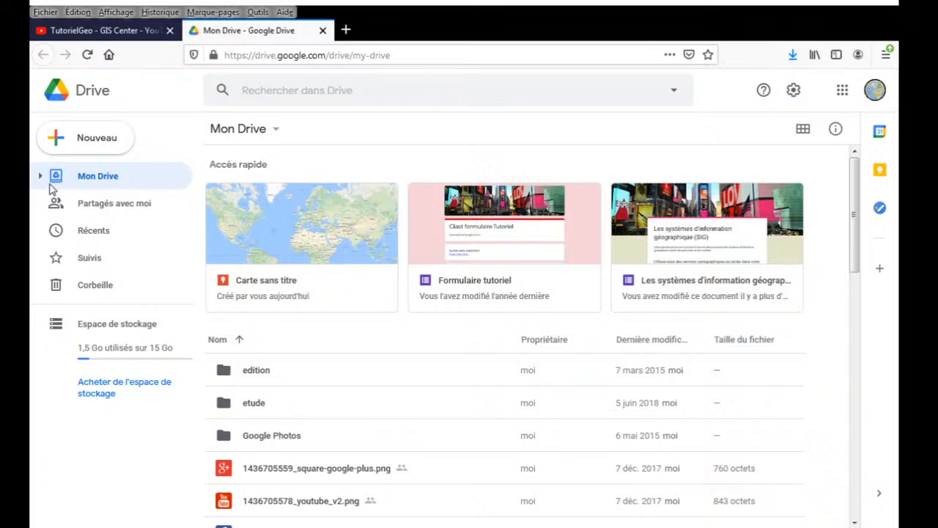
left_click(66, 146)
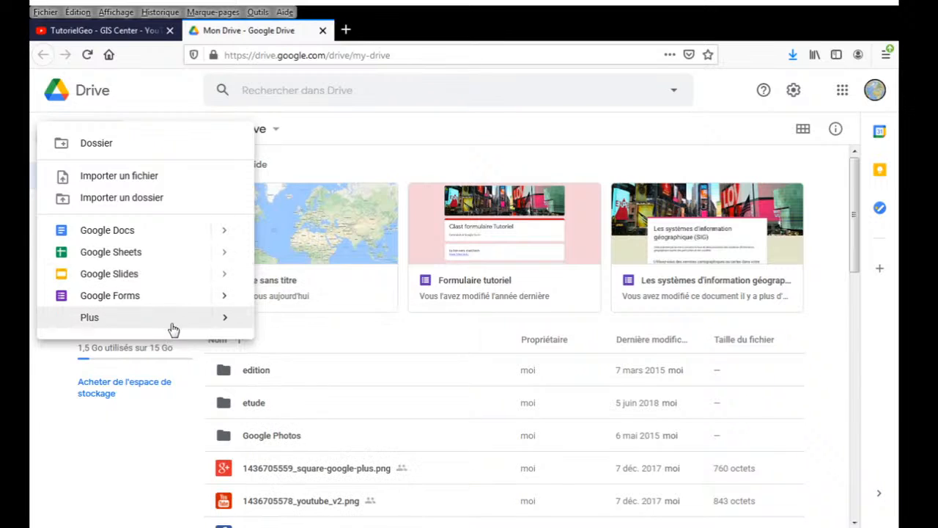
mouse_move(175, 324)
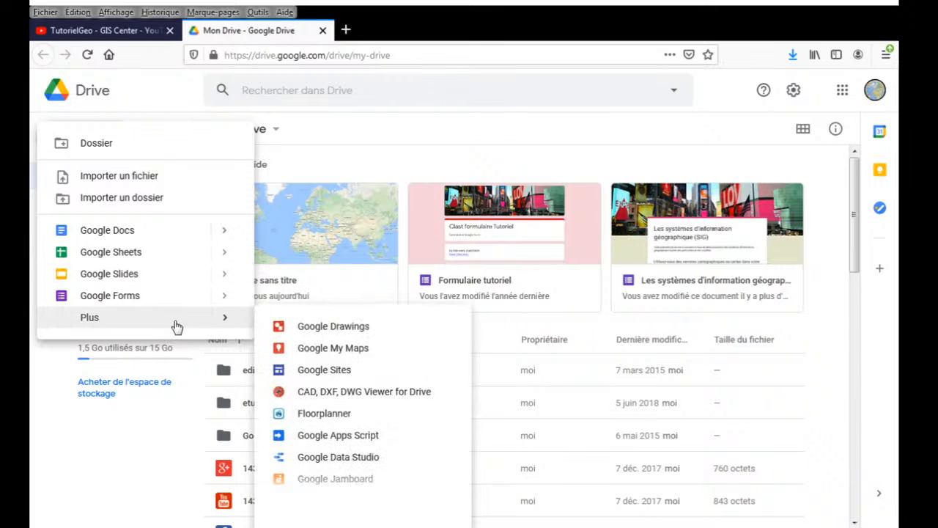
left_click(332, 351)
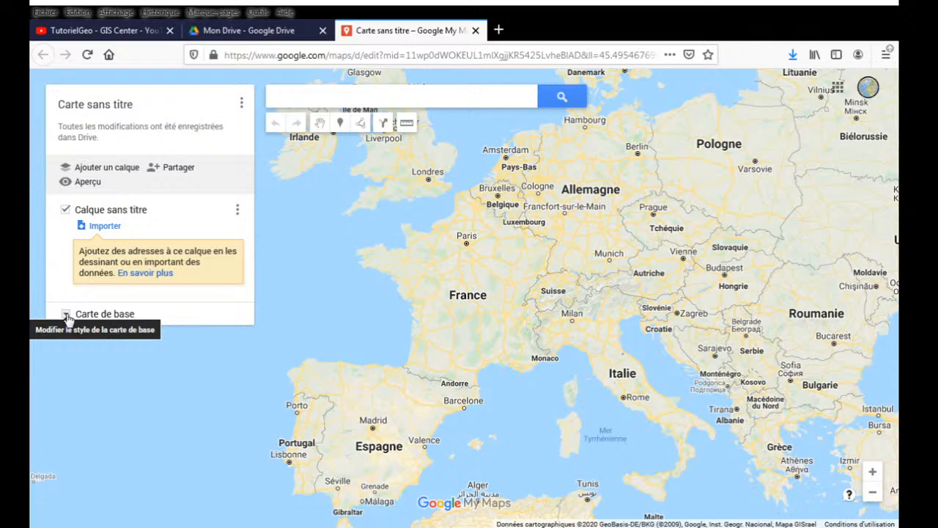
Step: Check the new untitled map's entry in Drive and return to the map
left_click(379, 100)
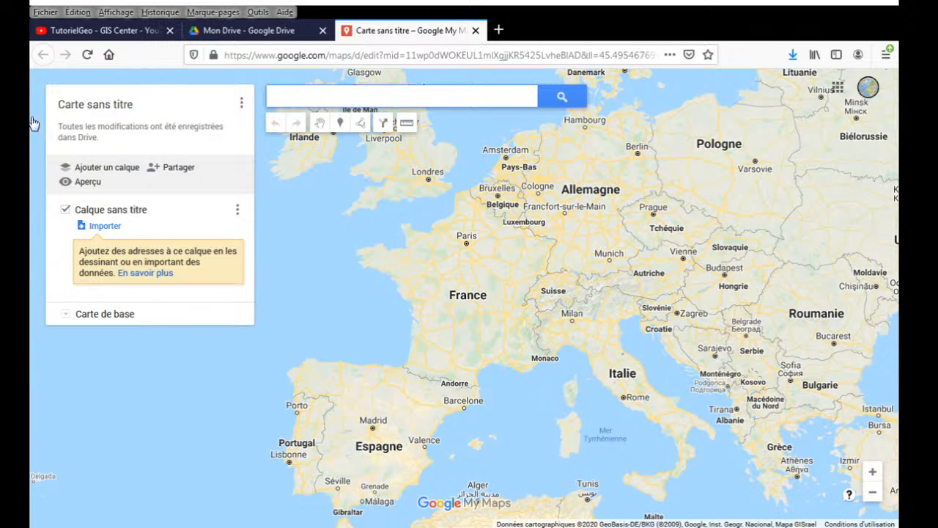
left_click(248, 30)
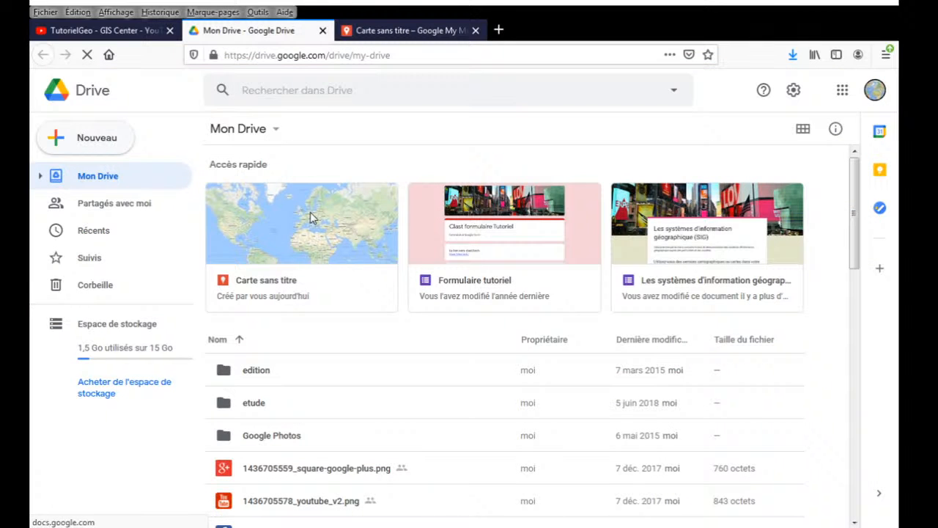
left_click(393, 37)
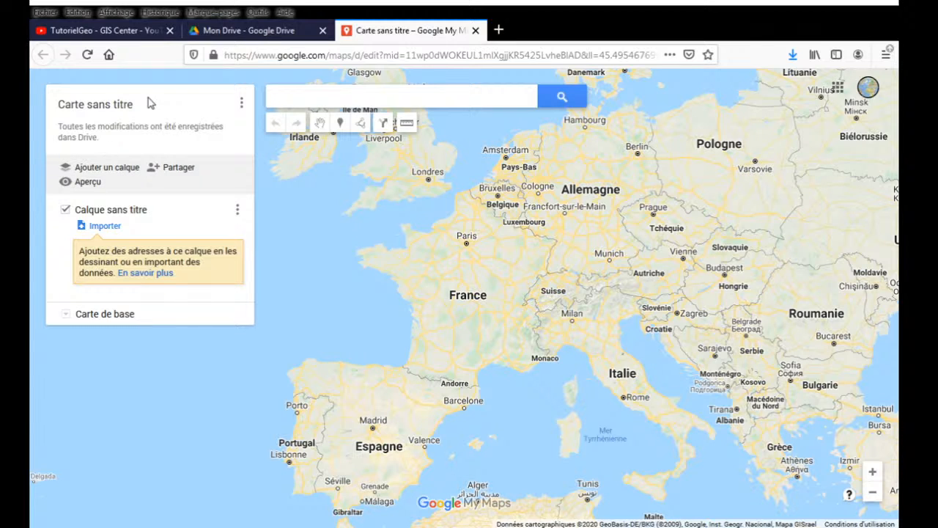
Step: Change the map's title to "TutorielGeo"
left_click(106, 109)
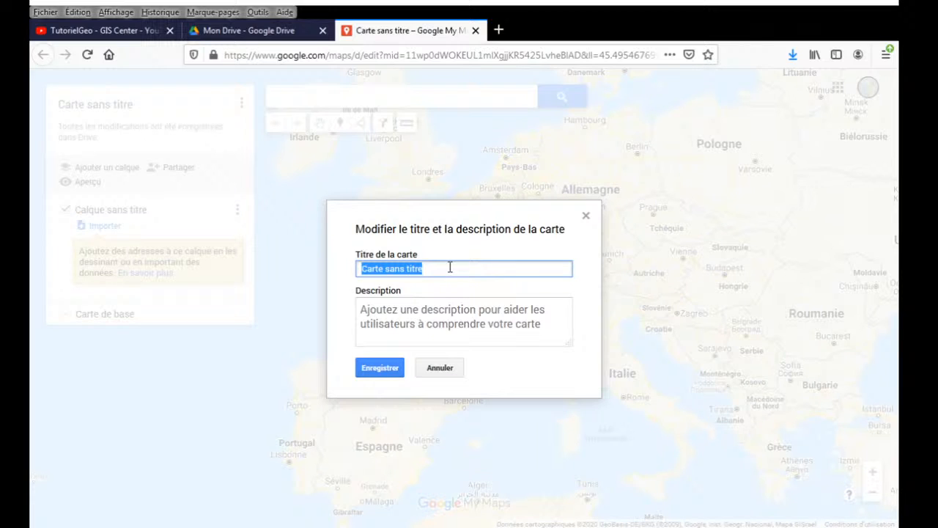
type("Cart")
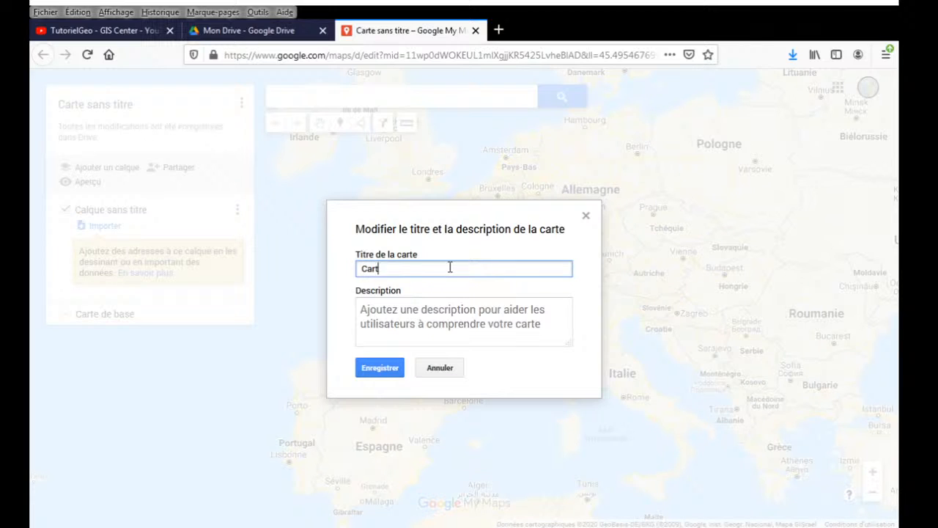
key("BackSpace")
key("BackSpace")
type("TutorielGeo carte")
key("ctrl+shift+Left")
key("BackSpace")
Step: Enter "tutoriel Live de création de carte interactive avec Google maps" as the map description and save the map details
left_click(398, 308)
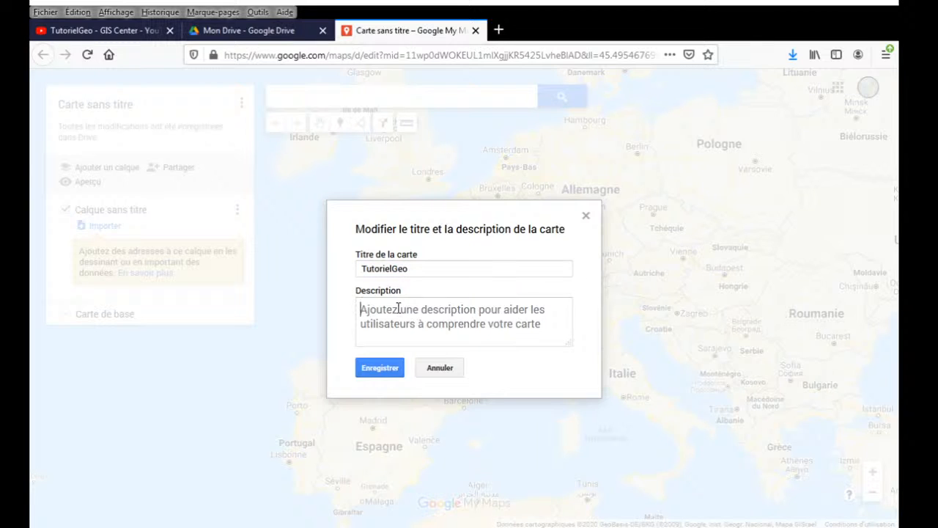
type("tu")
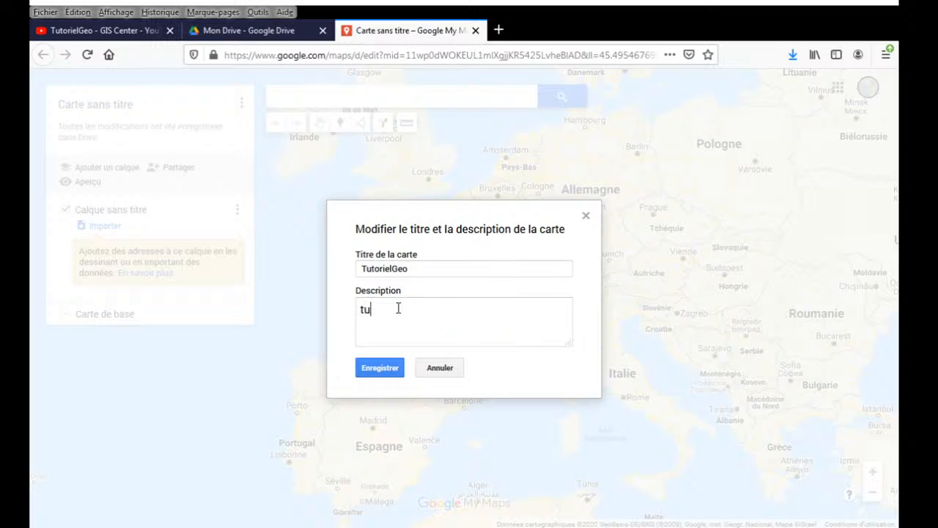
type("toriel live de création de carte interacti")
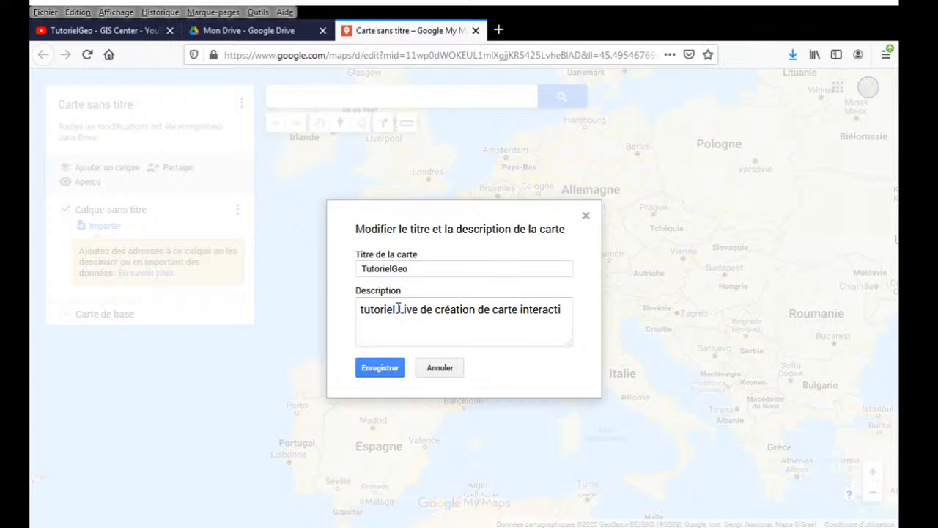
type("ve")
type(" avec ")
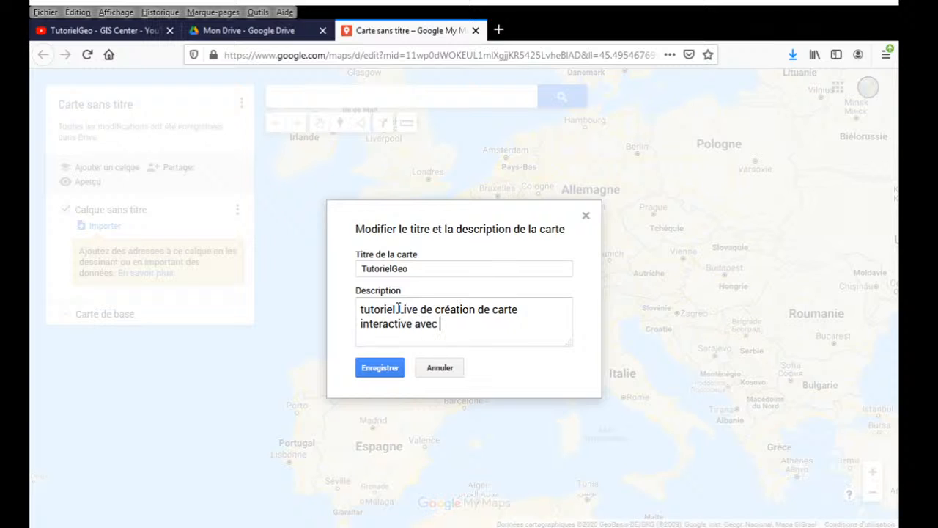
type("google maps")
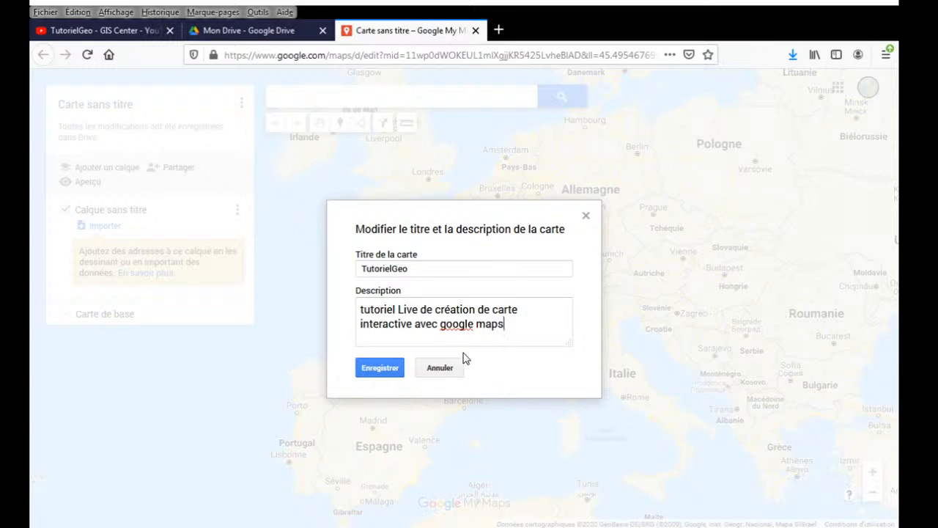
left_click_drag(440, 325, 445, 329)
type("G")
left_click(389, 376)
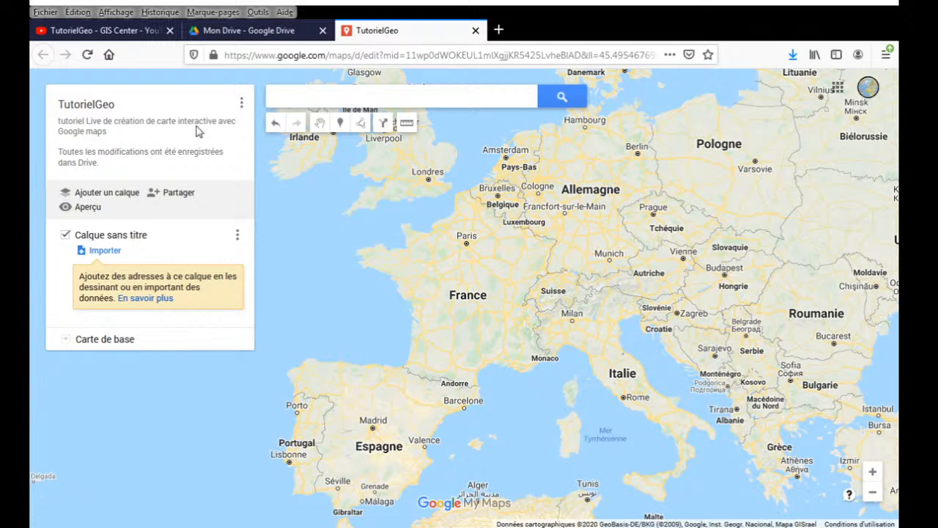
Step: Capitalize the first word of the map description to "Tutoriel" and save
left_click(198, 132)
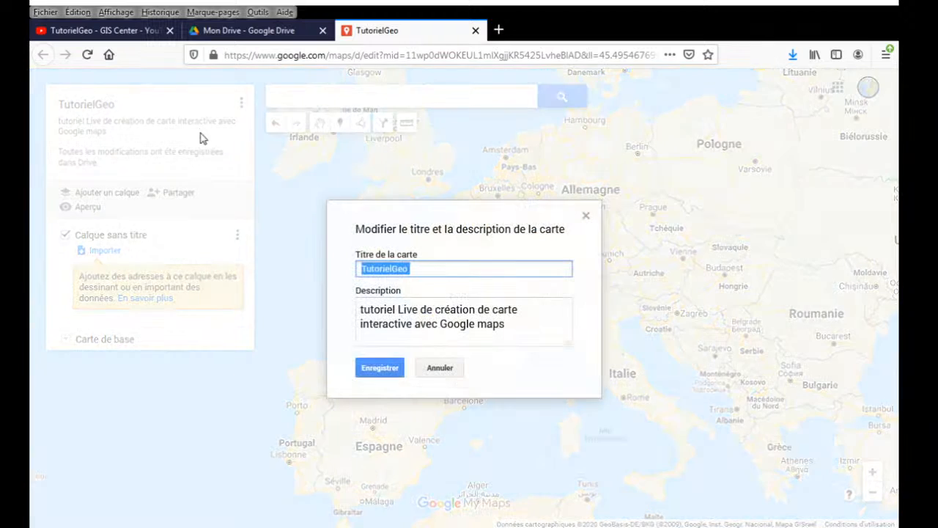
left_click(365, 309)
left_click_drag(364, 310, 359, 309)
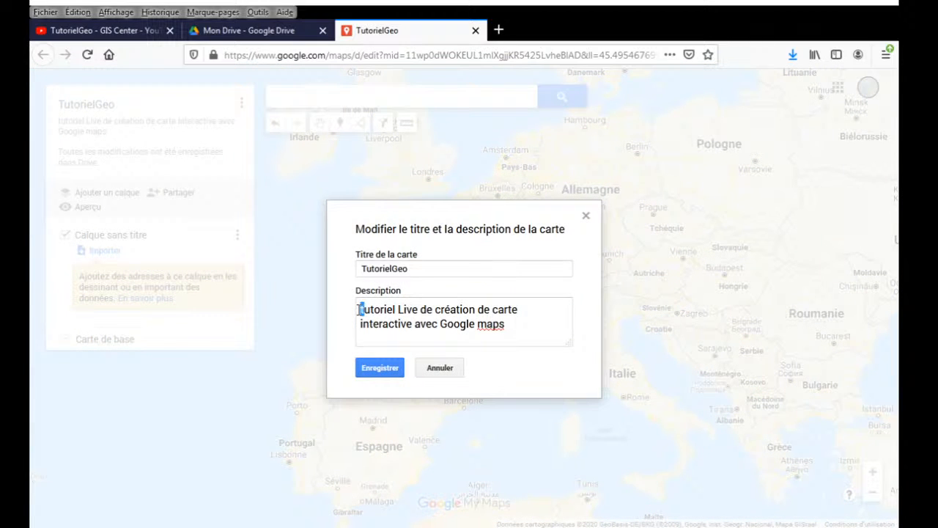
left_click(374, 370)
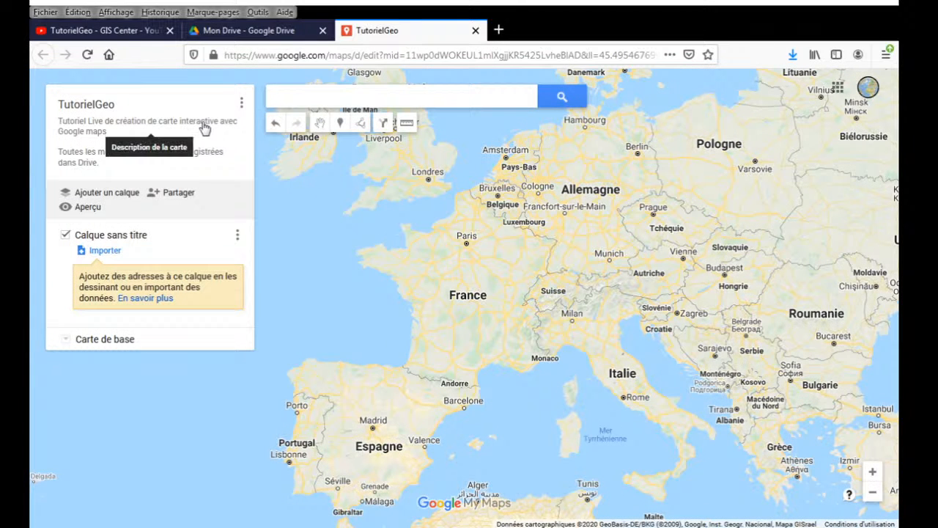
Step: Add a second layer to the map and view the first layer's file import options without importing anything
left_click(124, 196)
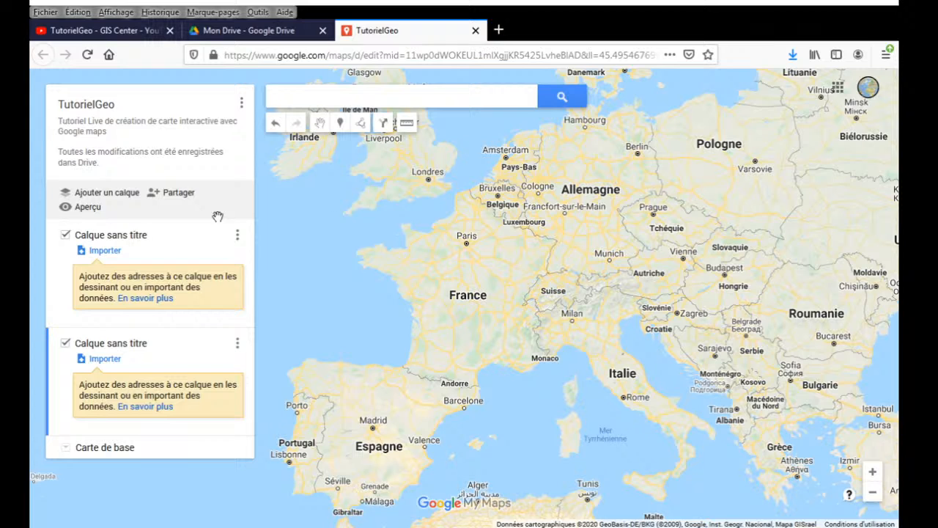
left_click(105, 252)
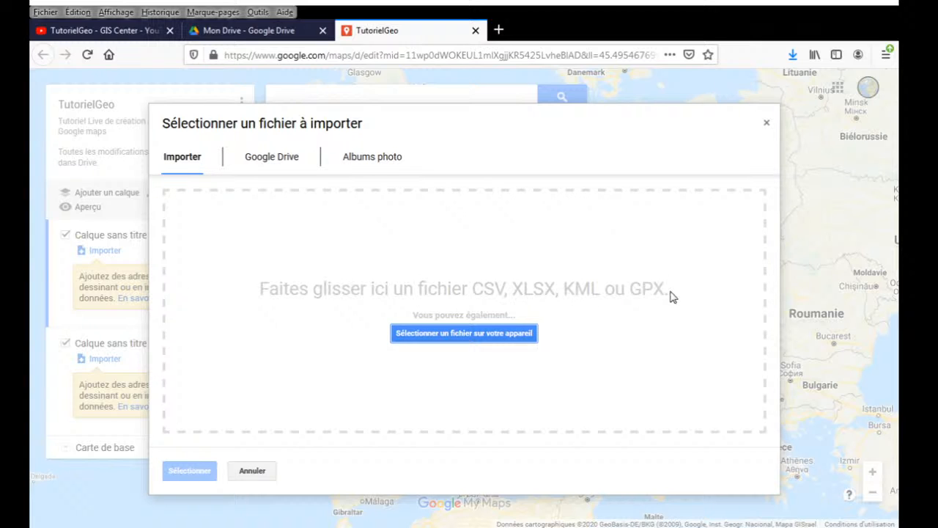
left_click(253, 472)
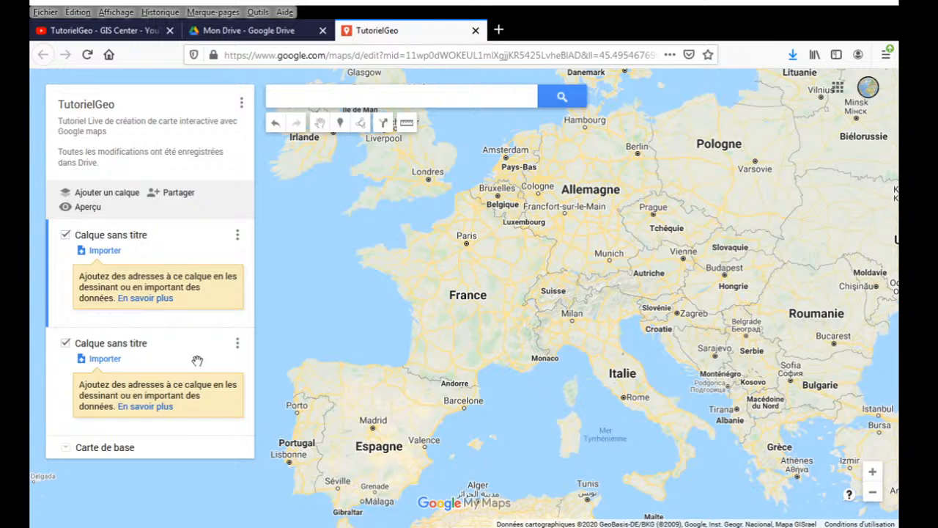
Step: Delete the upper of the two untitled layers from the map
left_click(236, 236)
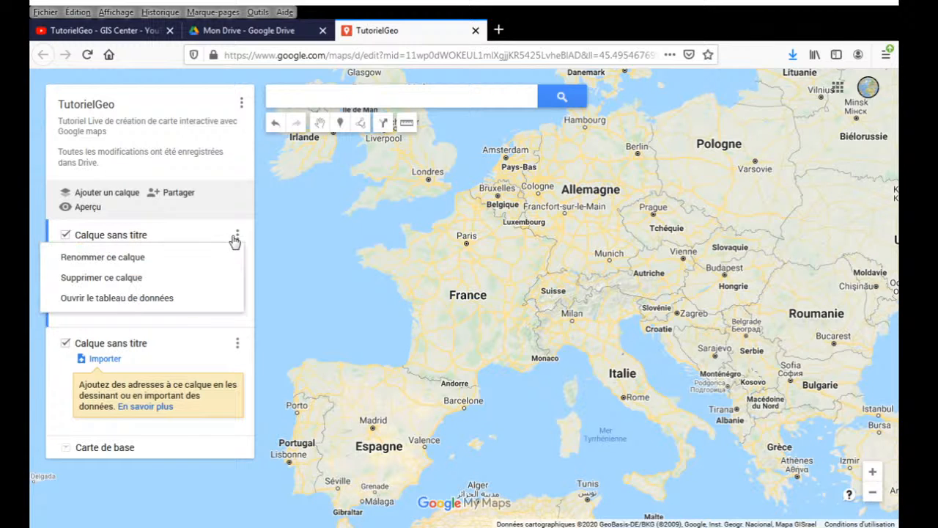
left_click(140, 279)
left_click(379, 317)
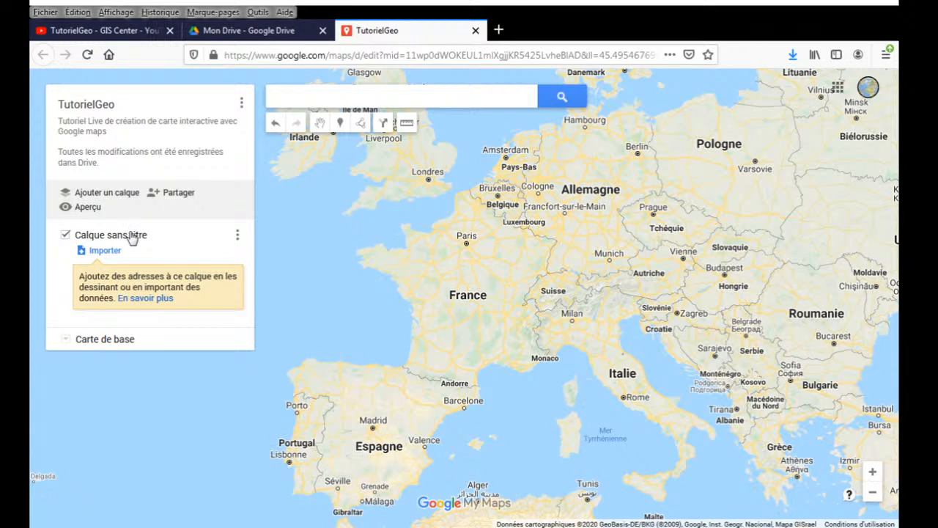
left_click(362, 124)
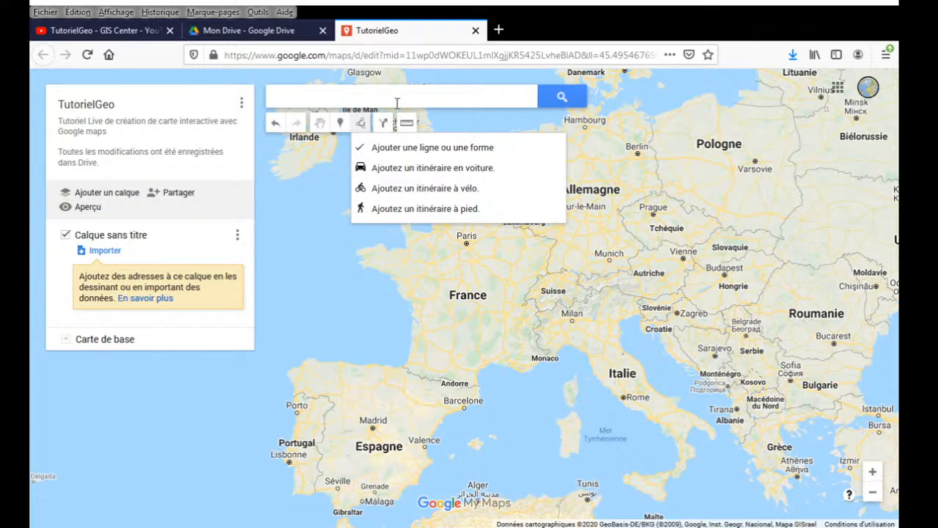
left_click(644, 109)
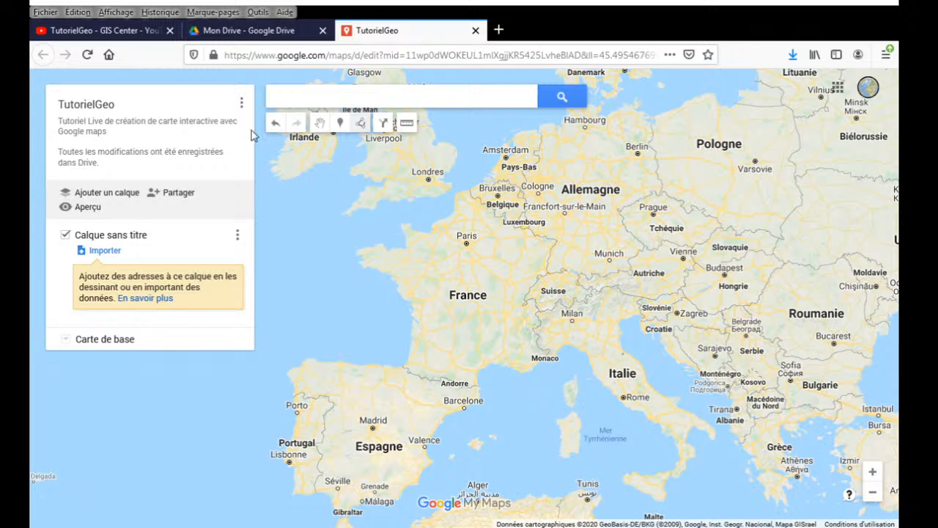
Step: Rename the remaining untitled layer to "Lieu d'interet" and save the name
left_click(110, 238)
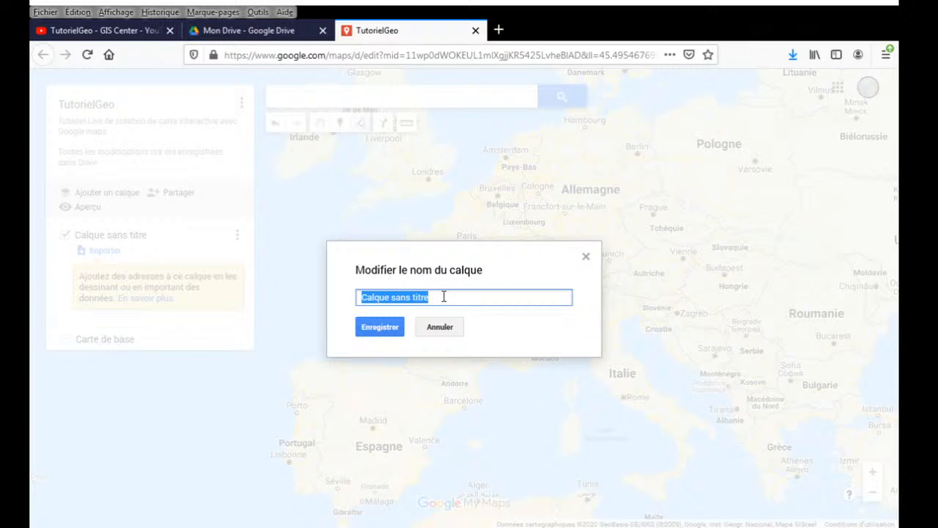
type("Li")
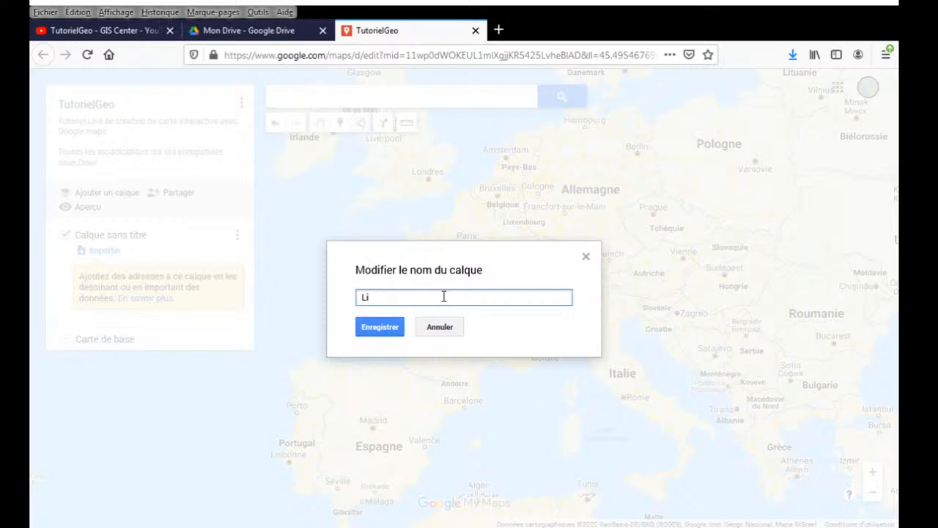
type("eu d'interets")
left_click(389, 327)
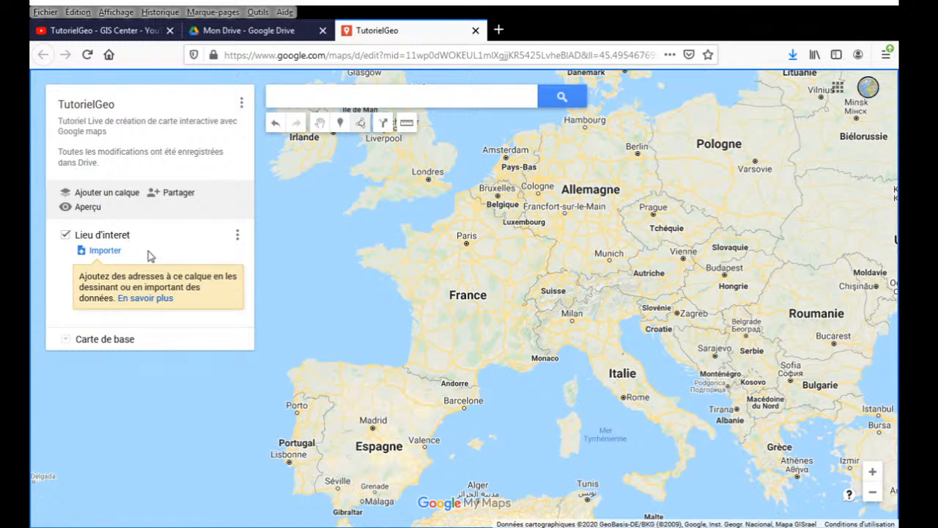
Step: Try the satellite, Relief and dark base map styles, and set the base map to satellite imagery
left_click(66, 340)
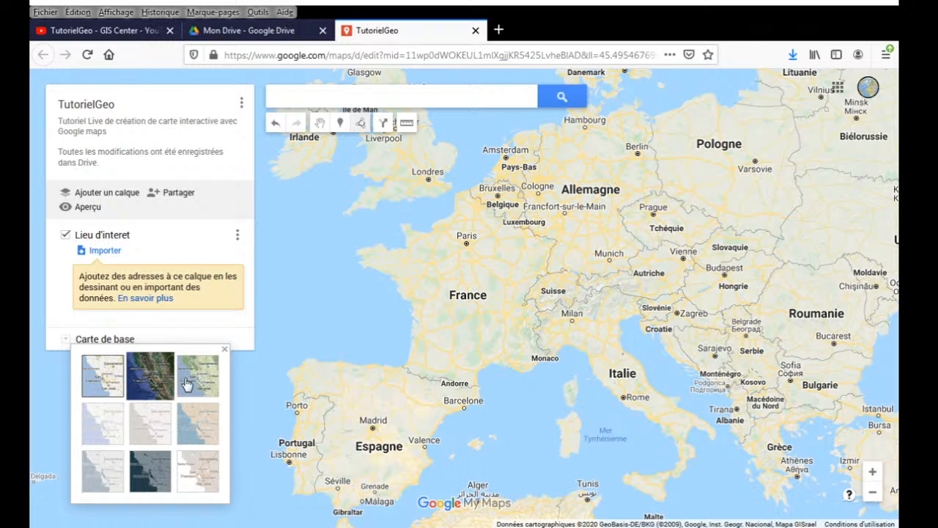
left_click(147, 379)
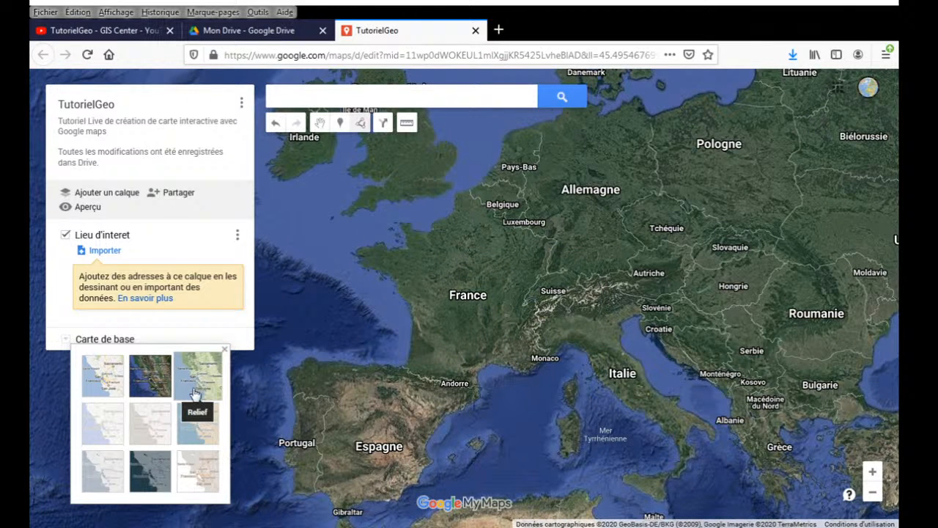
left_click(191, 391)
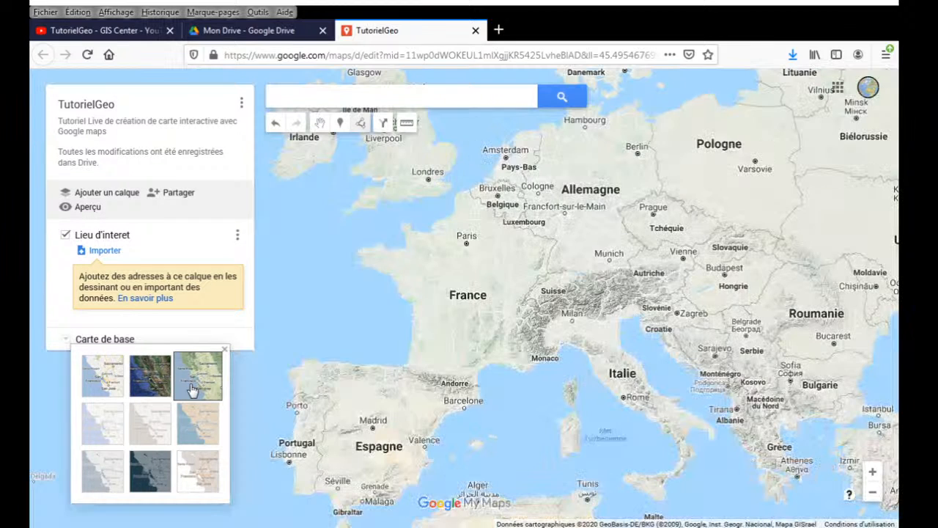
left_click(154, 472)
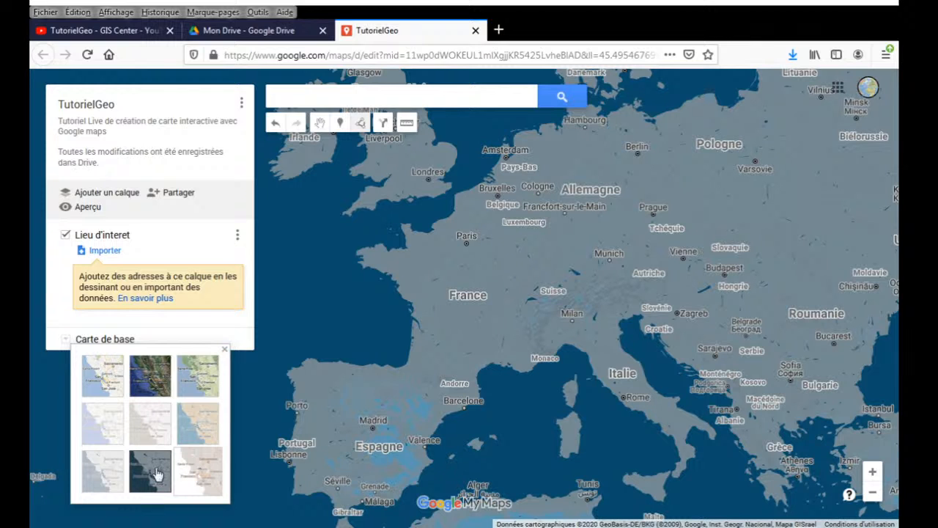
left_click(152, 382)
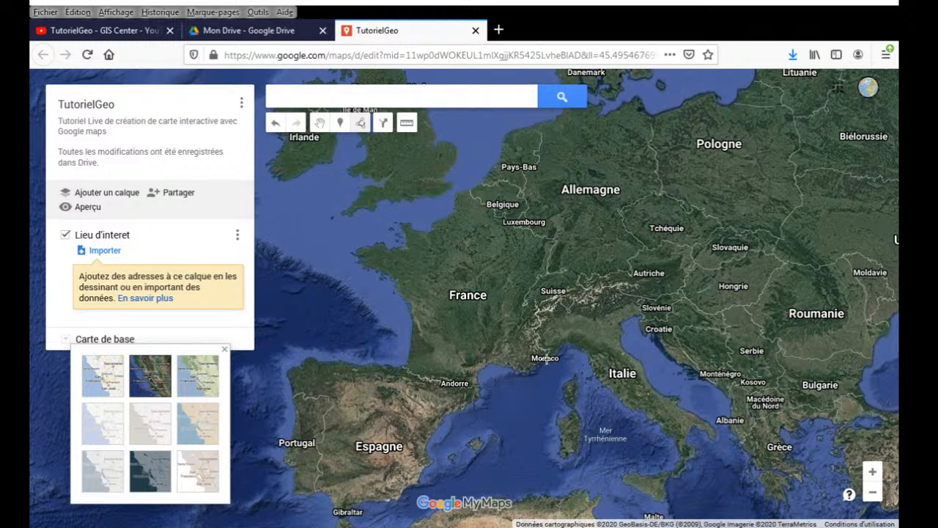
Step: Add a marker in Nice near the railway station, just below the Vernier district label
scroll(546, 359, "up", 1)
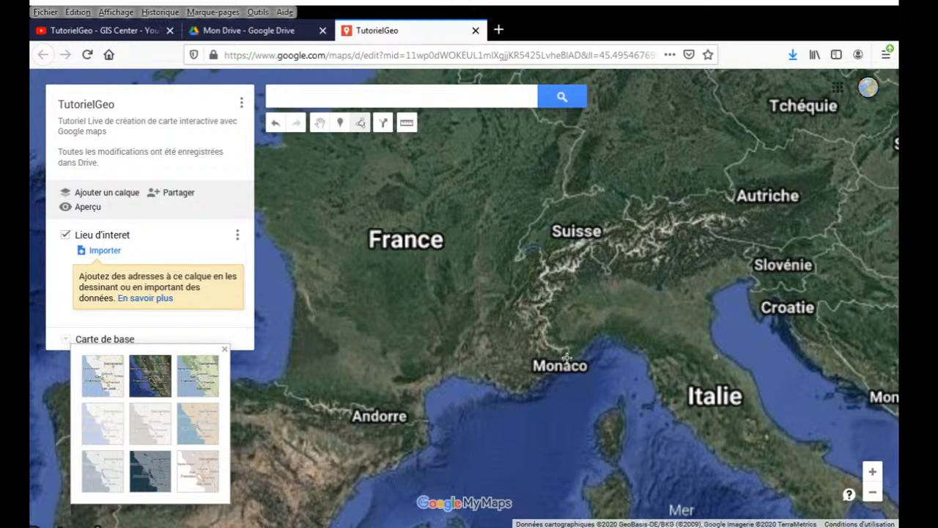
scroll(564, 359, "up", 1)
scroll(566, 360, "up", 2)
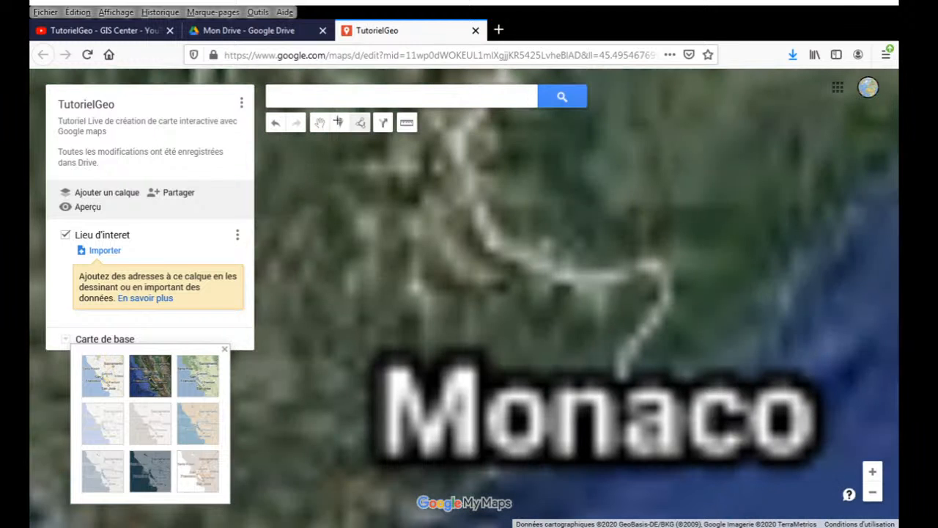
left_click(341, 123)
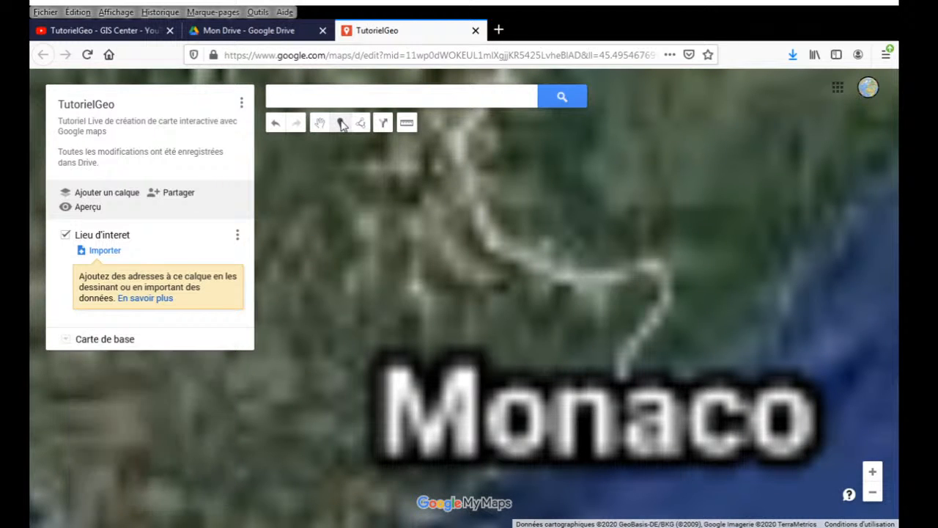
scroll(569, 428, "down", 4)
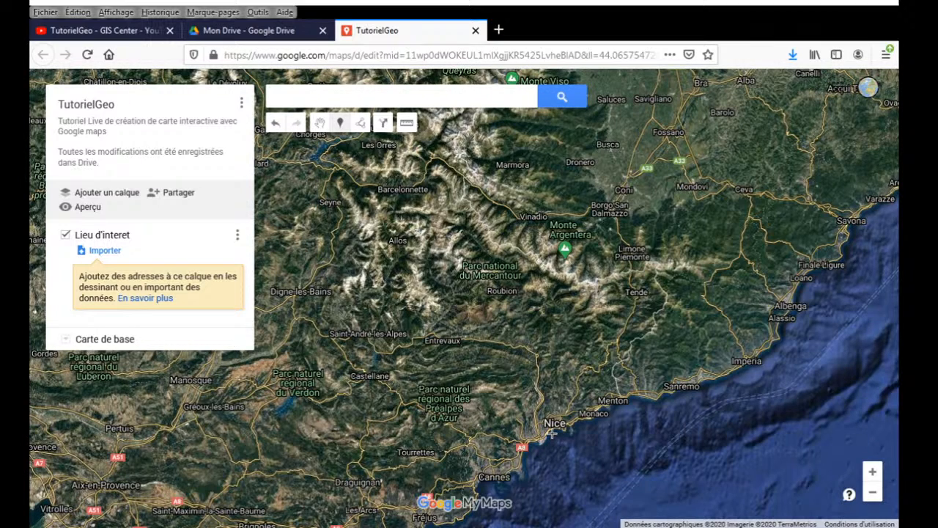
scroll(551, 433, "up", 1)
scroll(552, 432, "up", 1)
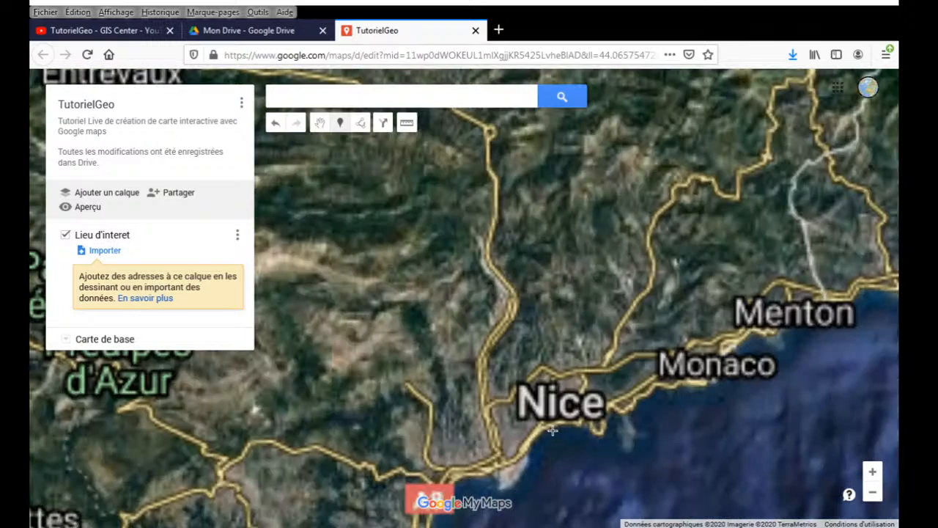
scroll(553, 431, "up", 1)
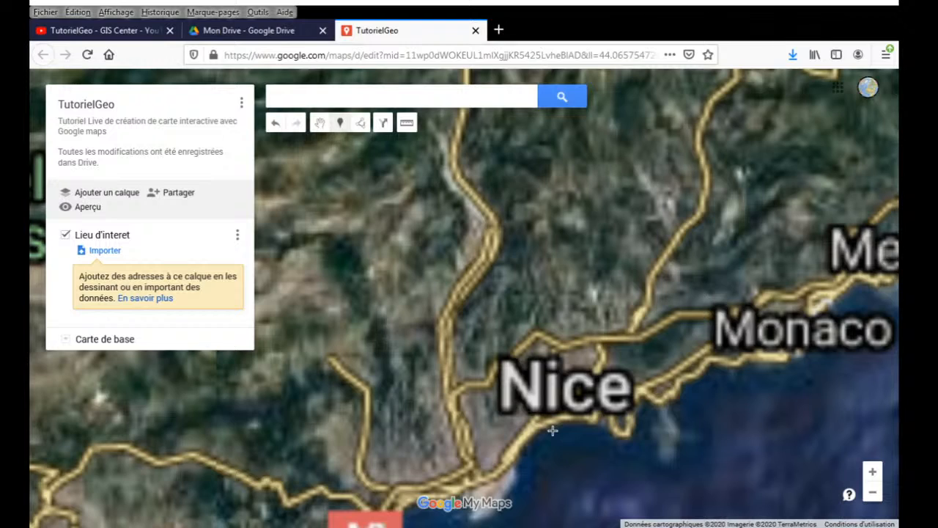
scroll(552, 431, "up", 1)
scroll(552, 431, "up", 1)
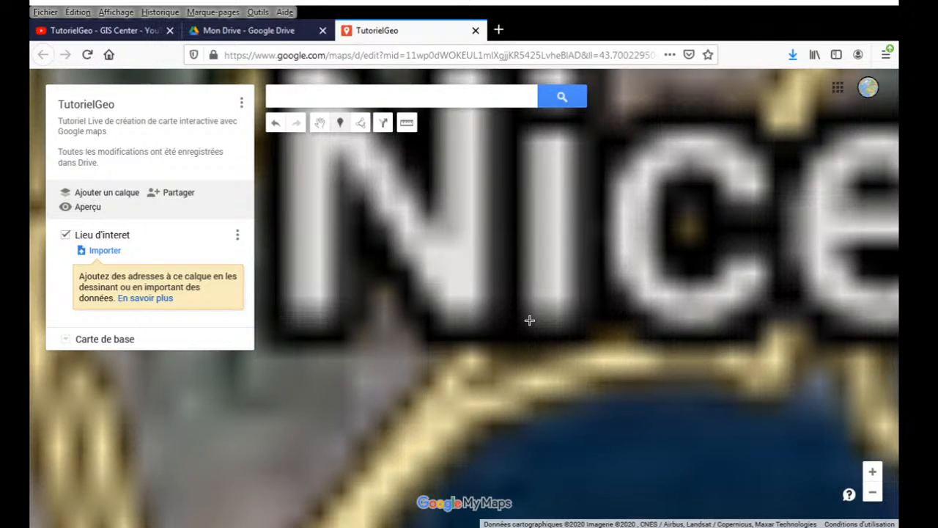
scroll(529, 321, "down", 4)
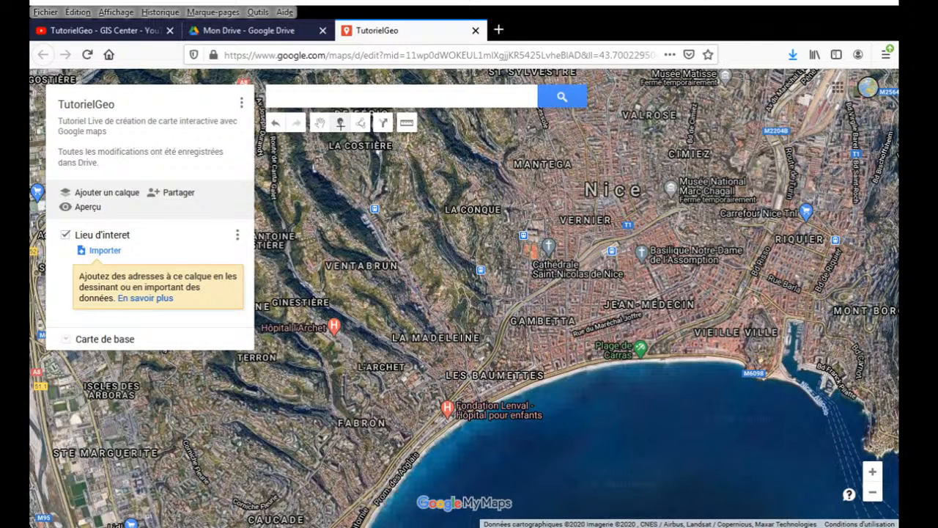
left_click(340, 123)
left_click(608, 225)
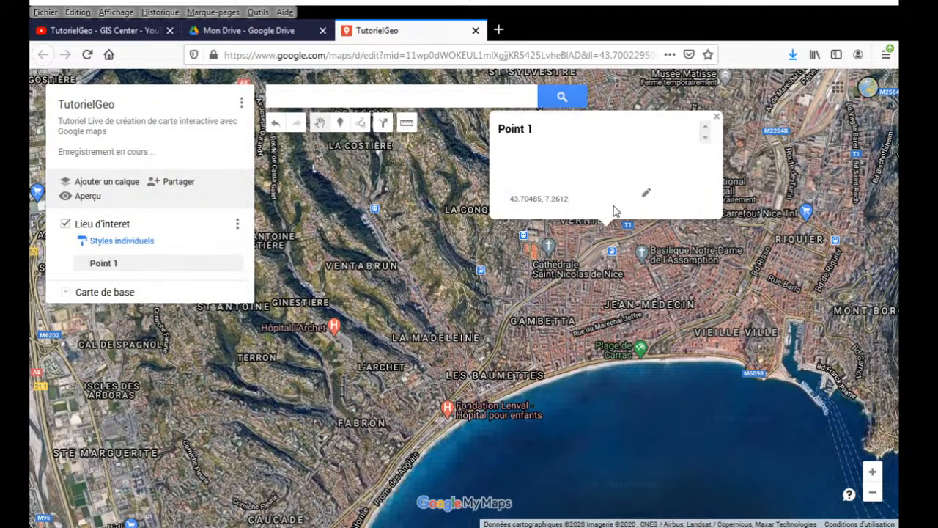
Step: Try to name the Nice marker "Gare SNCG", and restore the marker after its accidental deletion
left_click(518, 131)
double_click(527, 128)
left_click(526, 128)
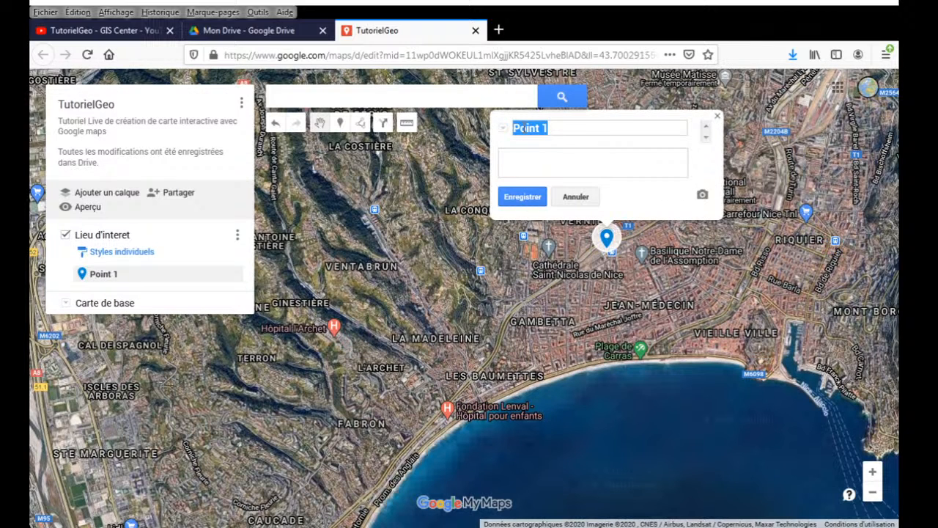
type("Gare SNCG")
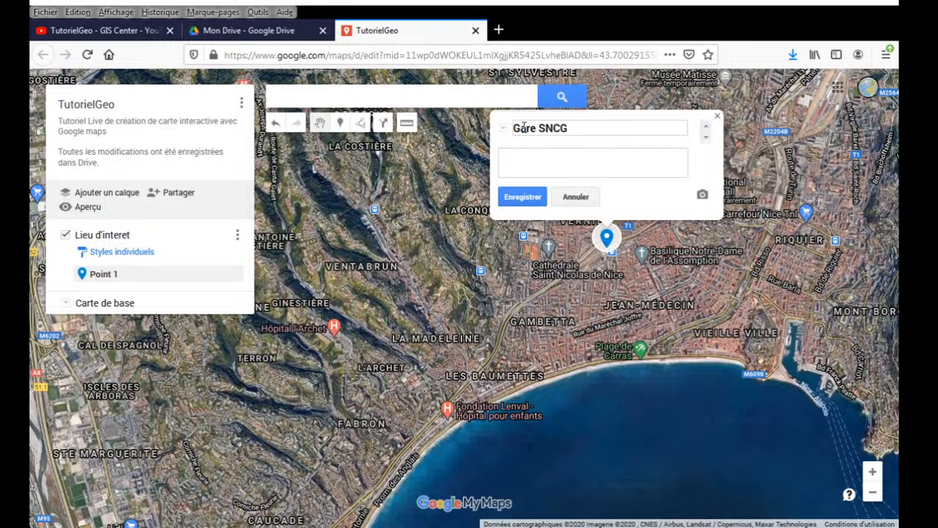
key("BackSpace")
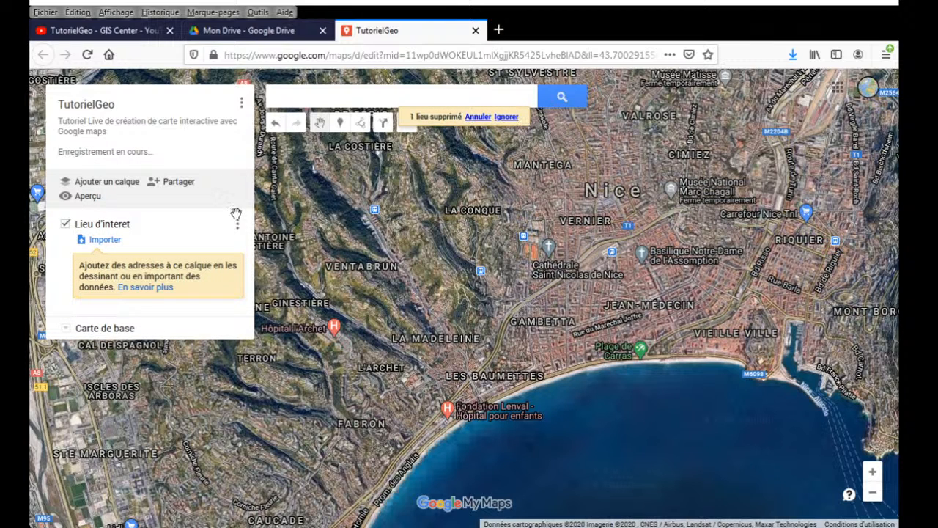
left_click(477, 118)
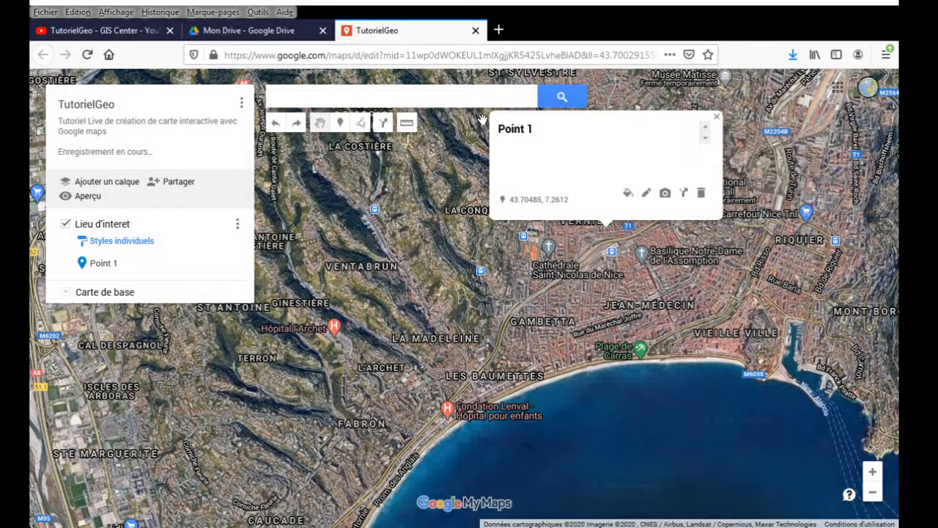
Step: Name the Nice marker "Point SNCF", enter "gare inter-modalité" as its description and save it
left_click(517, 133)
left_click(520, 133)
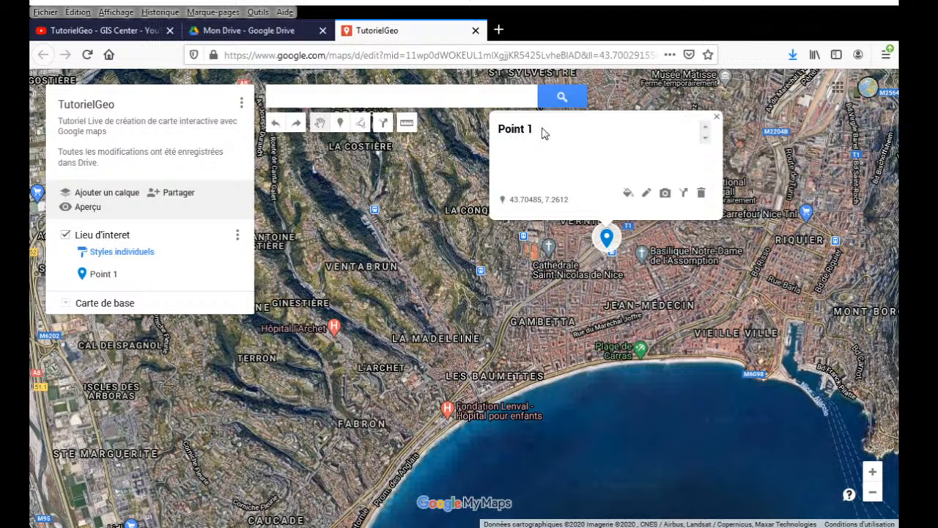
left_click(646, 195)
type("Point SNC")
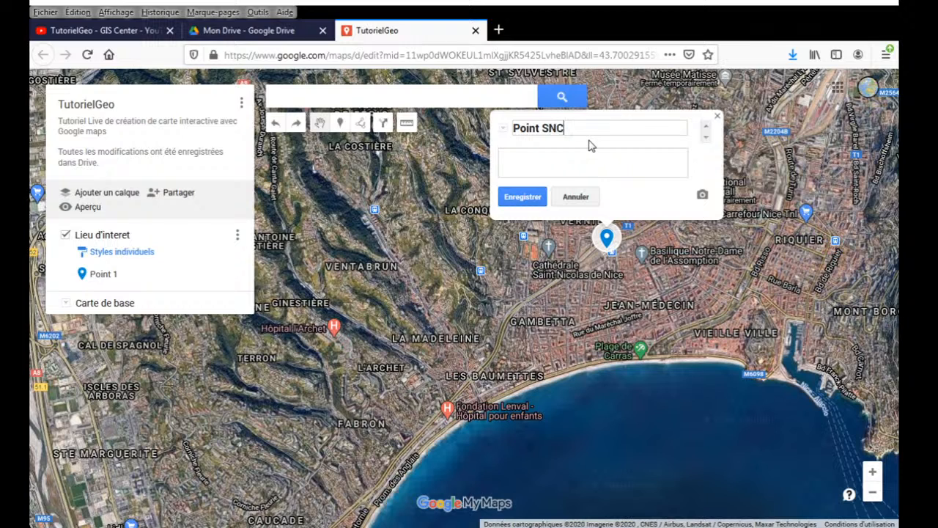
left_click(574, 165)
type("gare inter-modalité")
left_click(511, 200)
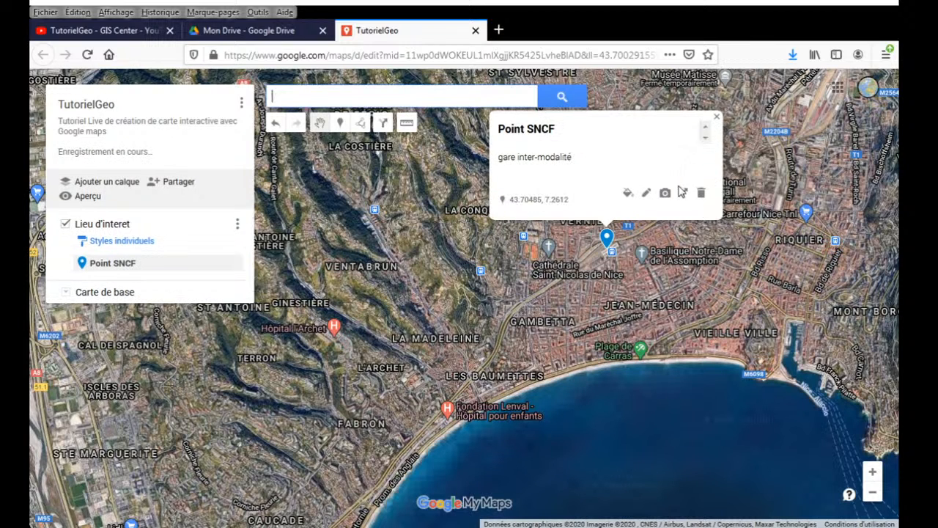
Step: Change the Point SNCF marker's colour to light red and close its information window
left_click(629, 195)
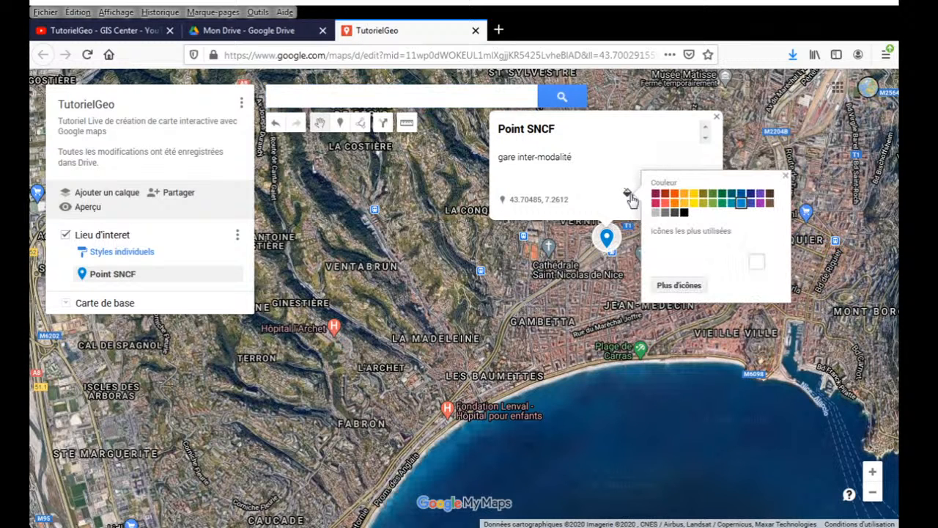
left_click(664, 204)
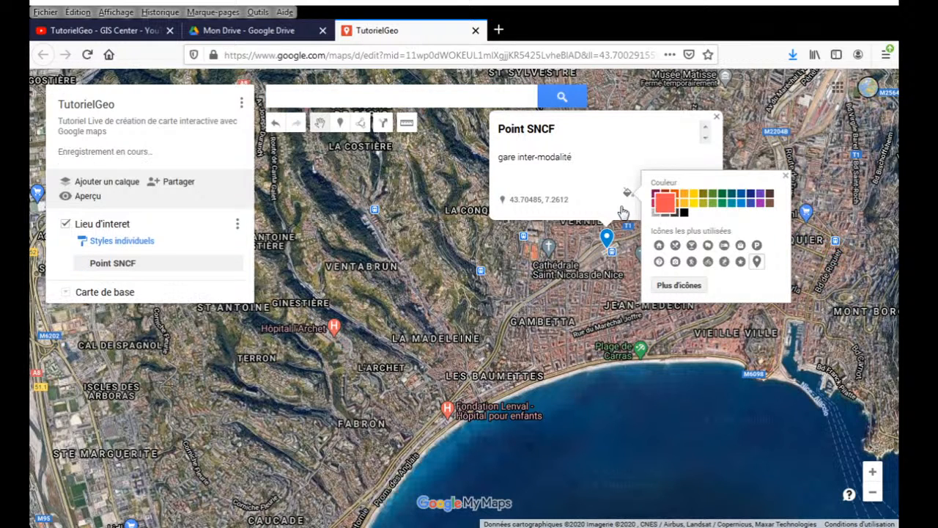
left_click(627, 128)
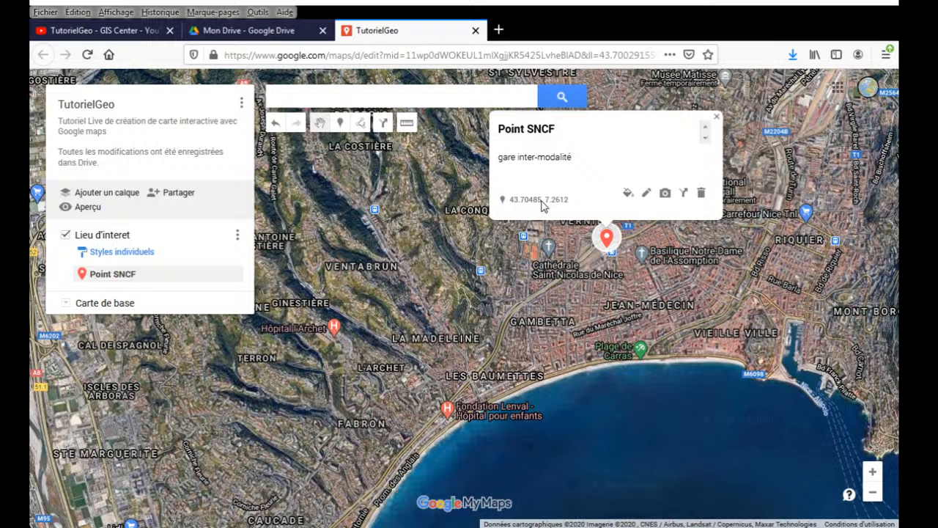
left_click(717, 119)
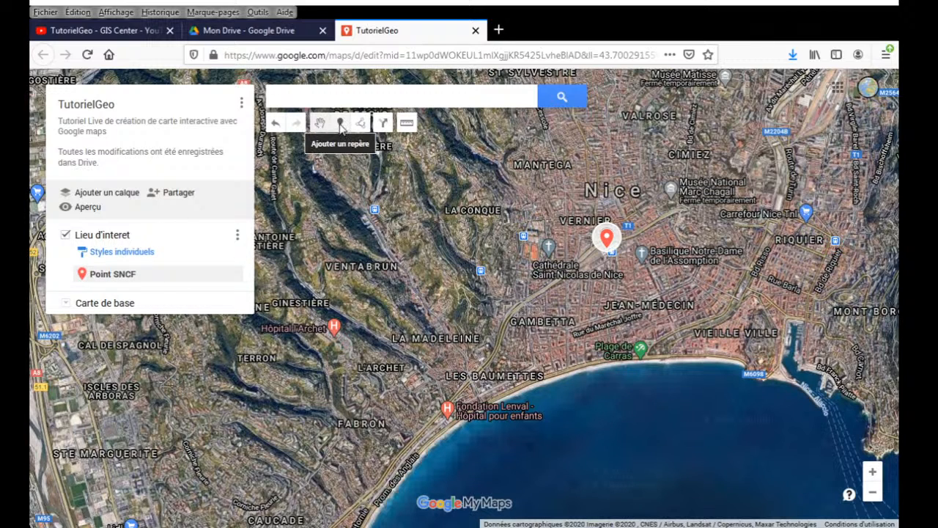
Step: Add a marker on the Nice shoreline just west of Plage de Carras and enter "Plage" as its name
left_click(341, 124)
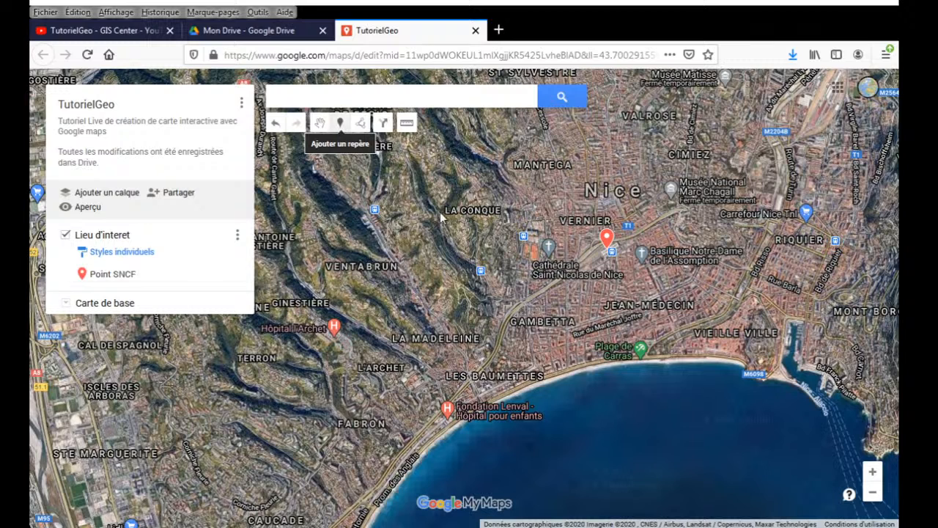
left_click(585, 368)
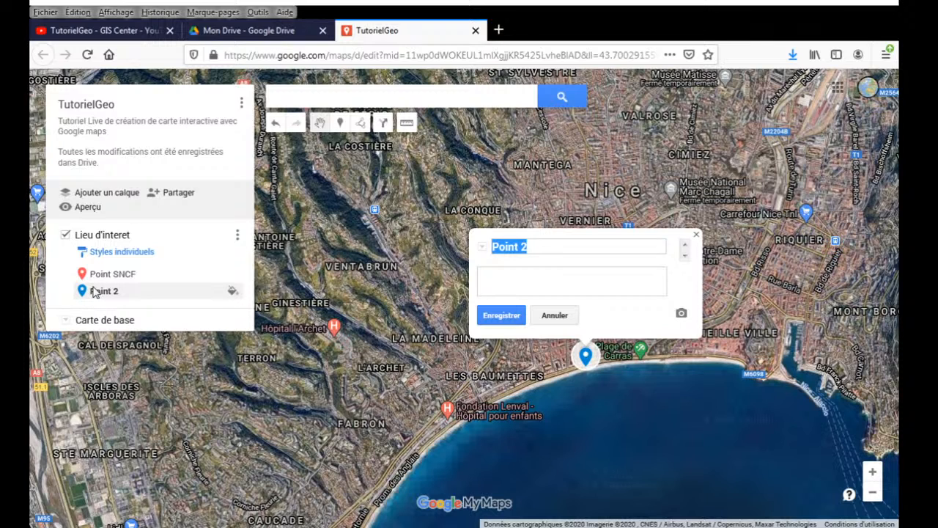
left_click(535, 247)
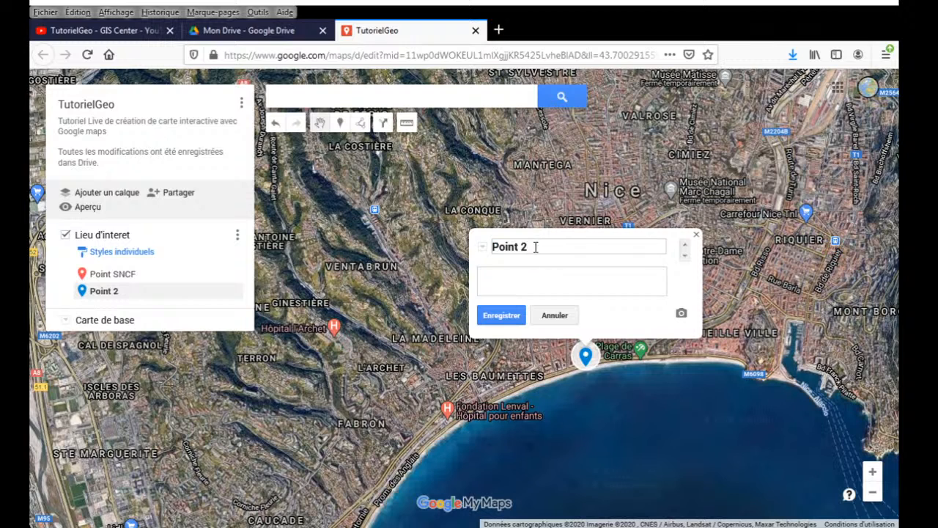
double_click(503, 247)
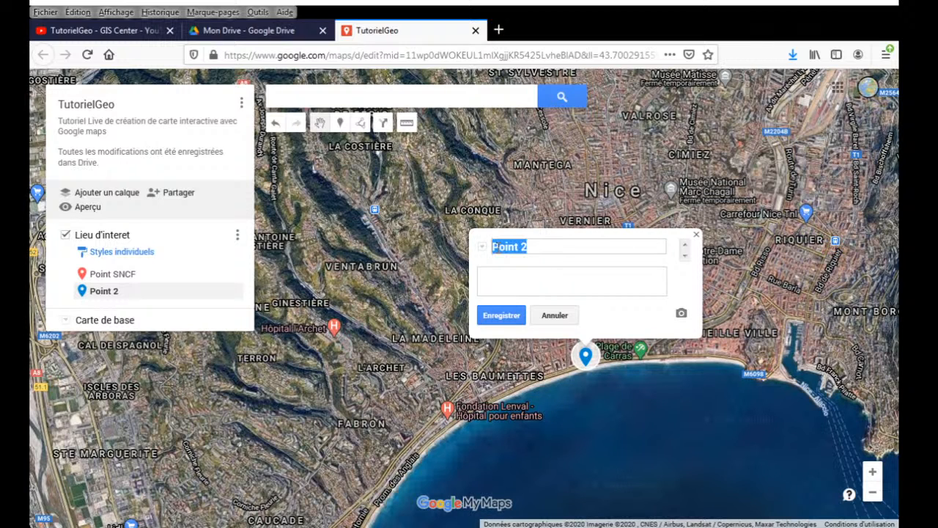
type("Plage")
Step: Enter "lieu de détente" as the Plage marker's description and save the marker
left_click(531, 275)
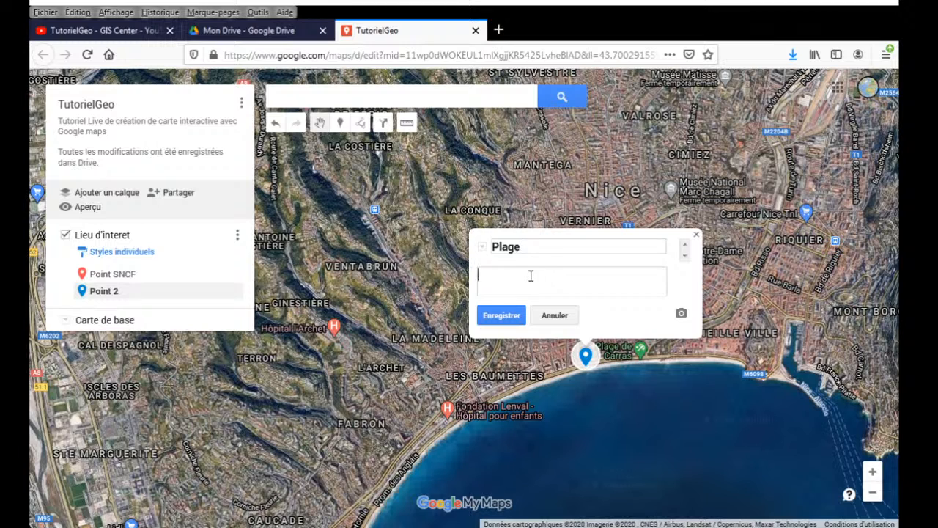
type("lieud e détente")
left_click(495, 276)
key("BackSpace")
left_click(505, 315)
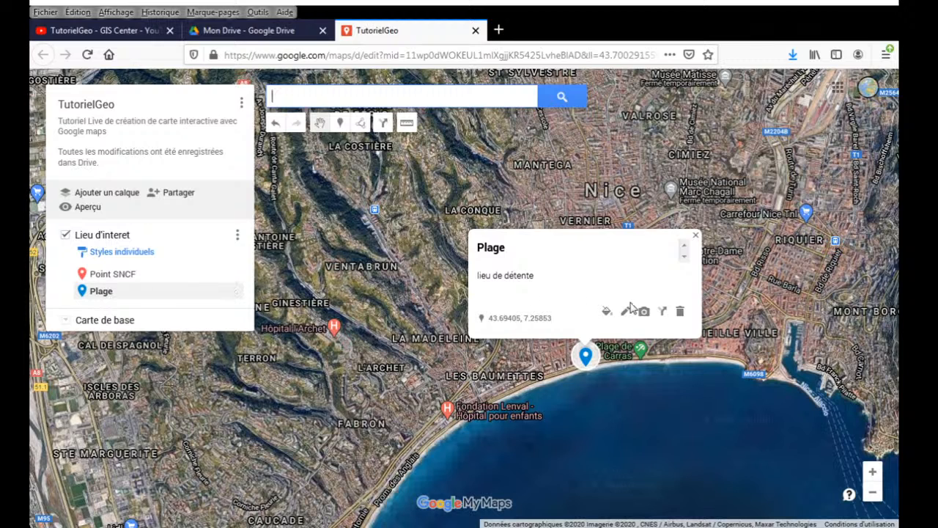
Step: Change the Plage marker's colour to yellow and close its information window
left_click(607, 313)
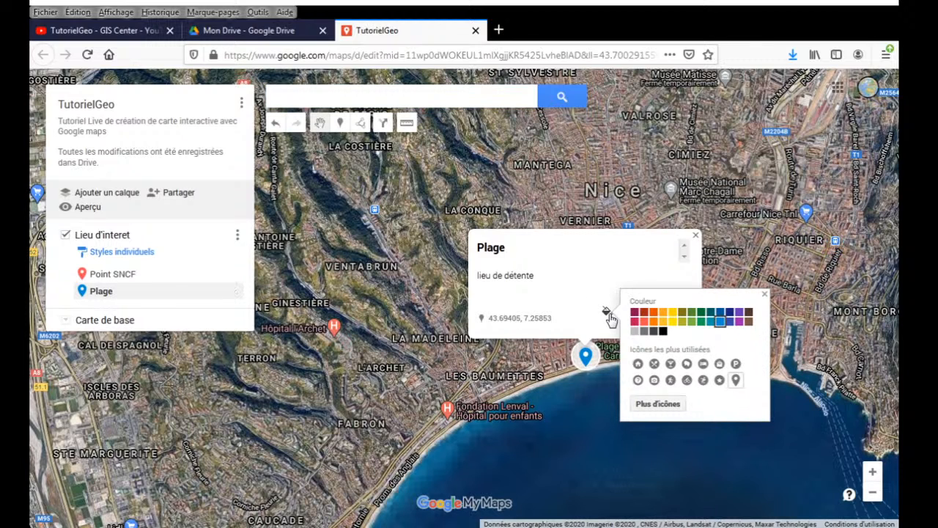
left_click(674, 315)
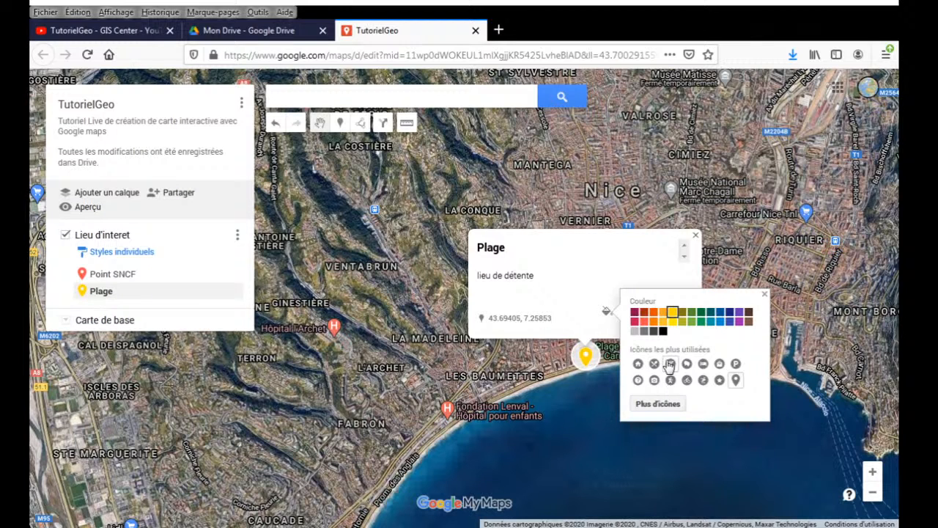
left_click(592, 251)
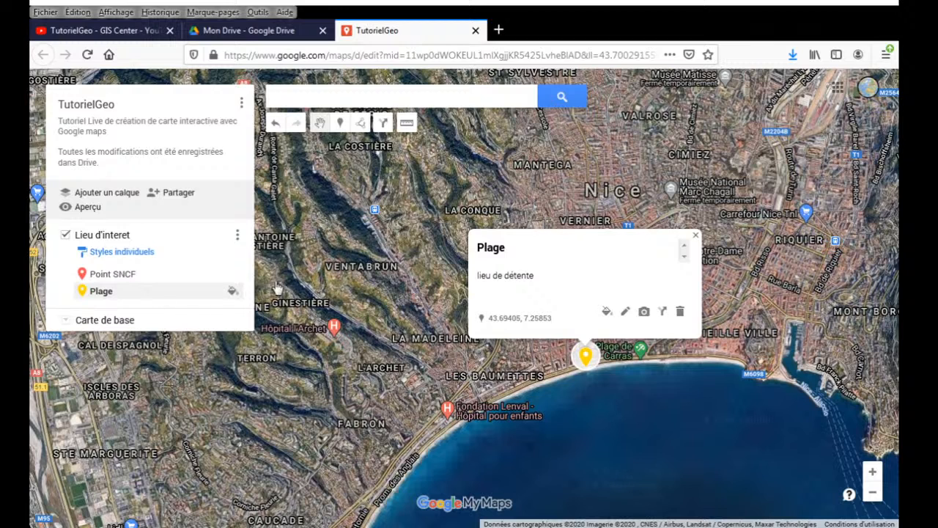
left_click(183, 261)
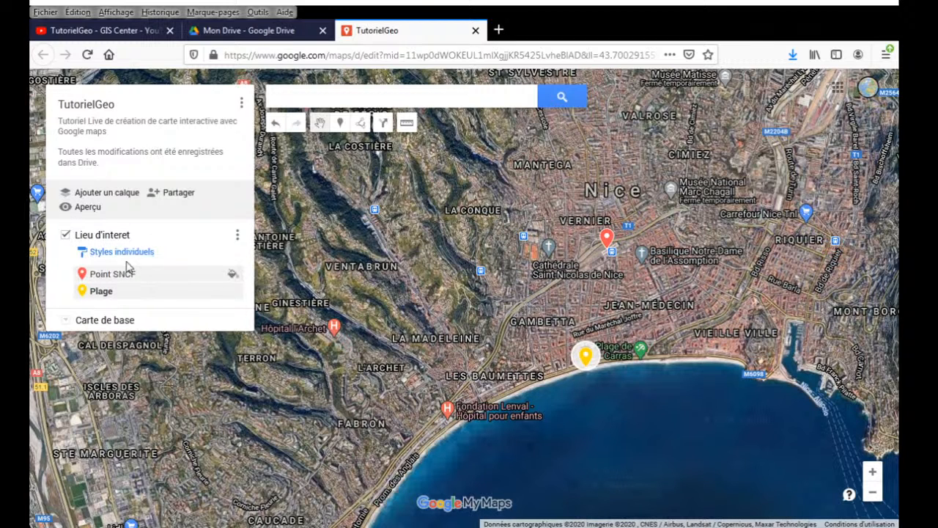
Step: Open the data table of the Lieu d'interet layer and insert a column named "Utilite" after the description column
left_click(238, 236)
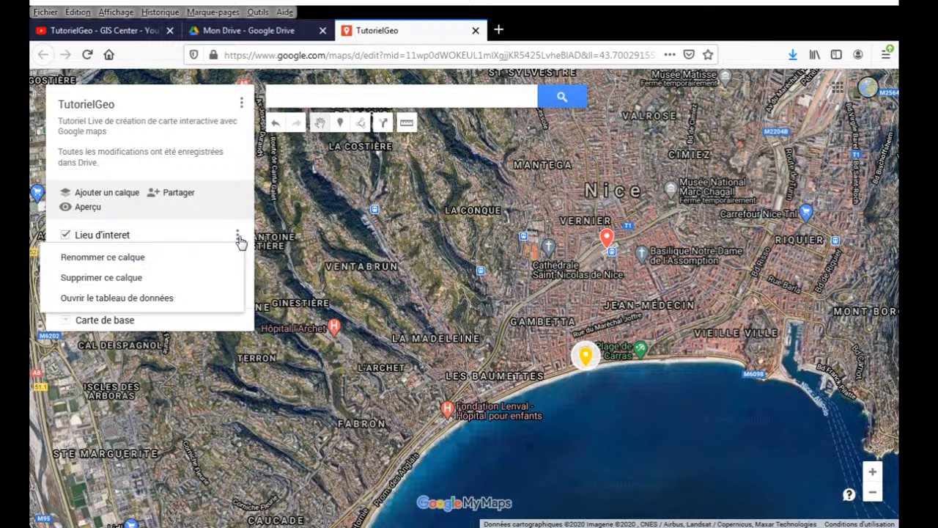
left_click(139, 298)
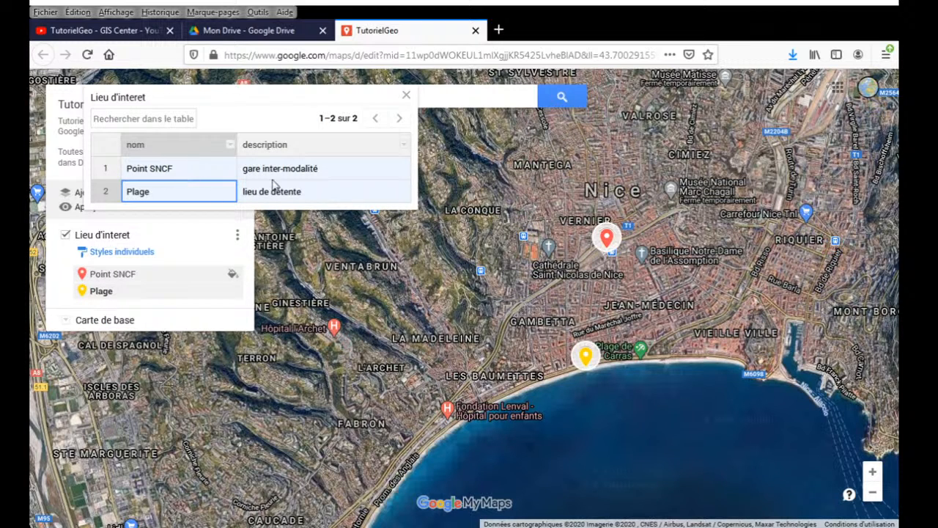
left_click(404, 148)
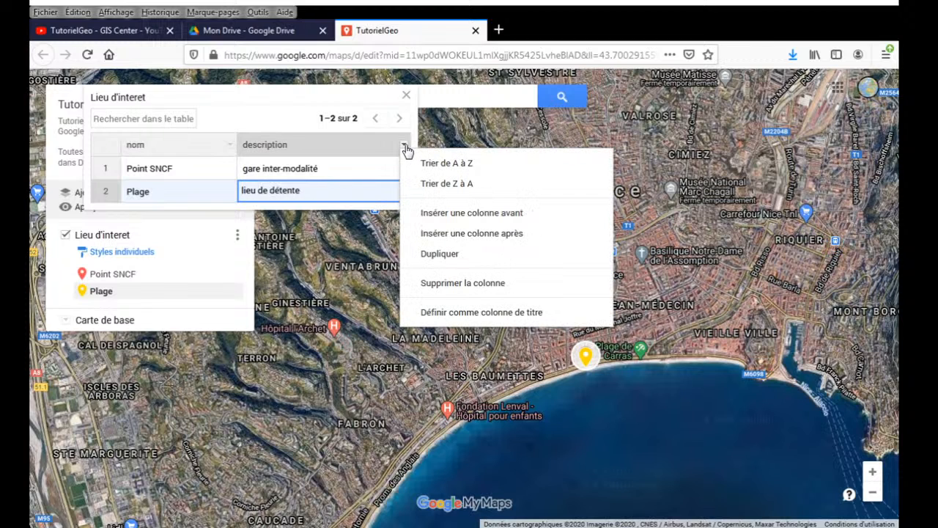
left_click(477, 233)
left_click(428, 294)
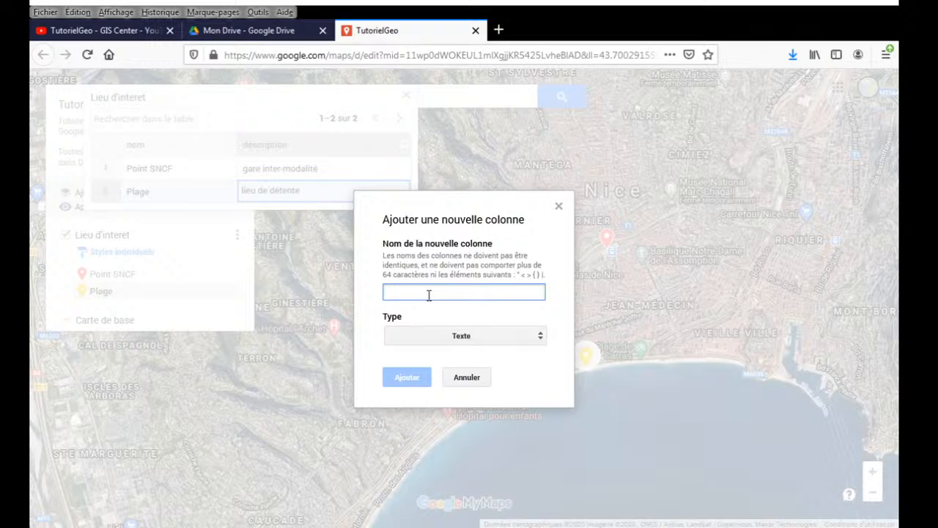
type("i")
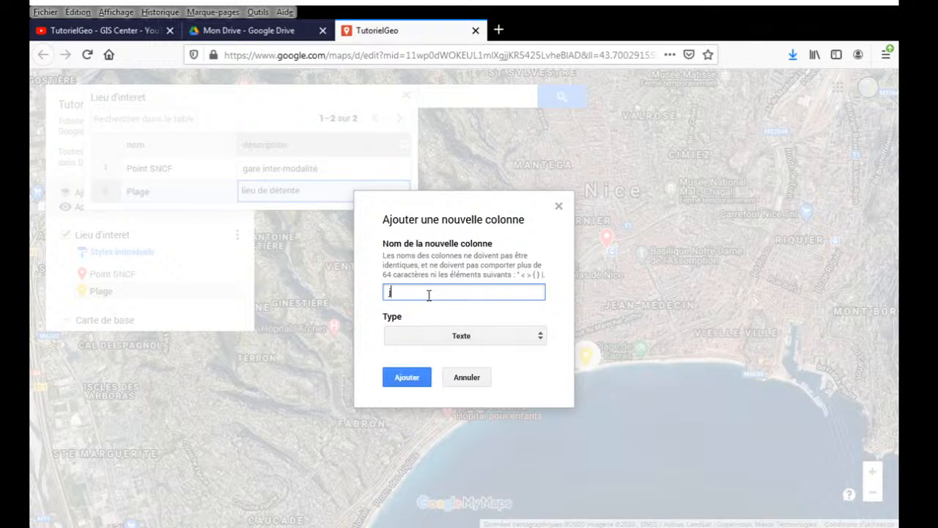
key("BackSpace")
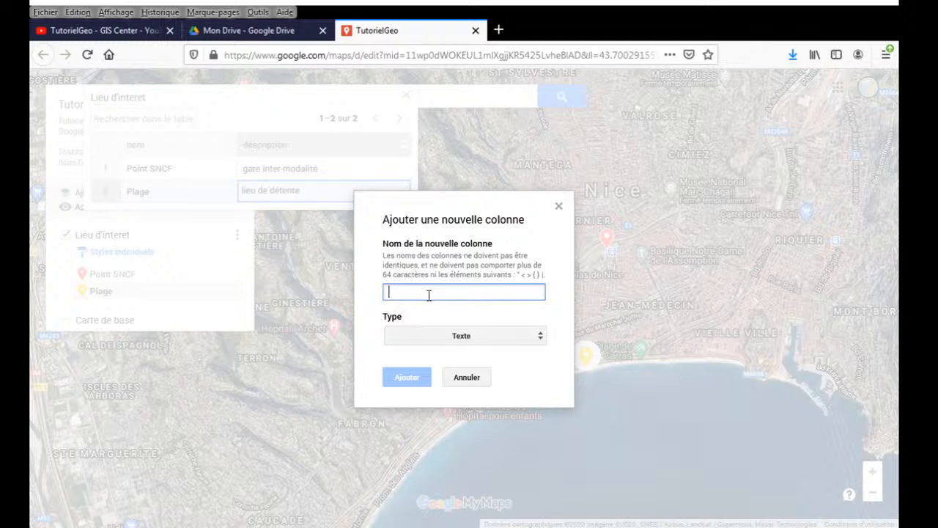
type("utilité")
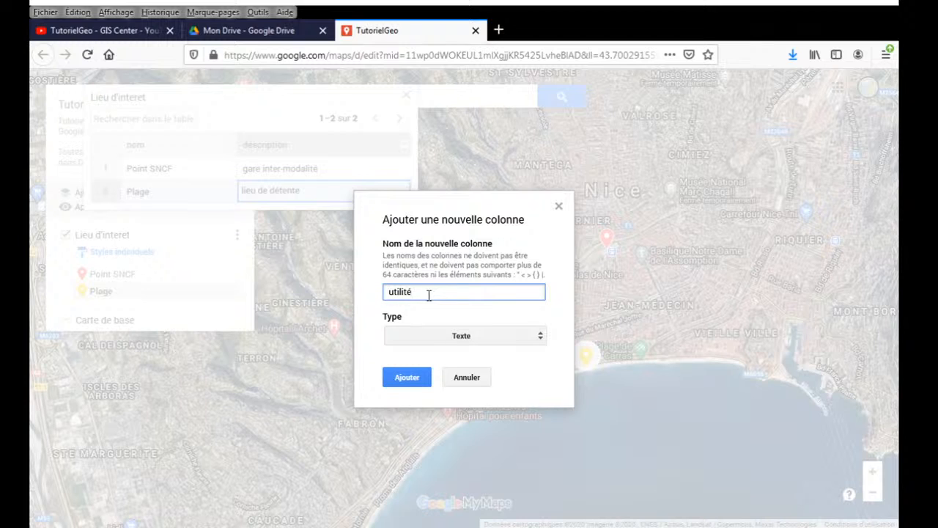
left_click_drag(392, 291, 387, 294)
type("U")
Step: Set the Utilite column's type to Vrai/Faux and add the column to the table
left_click(478, 340)
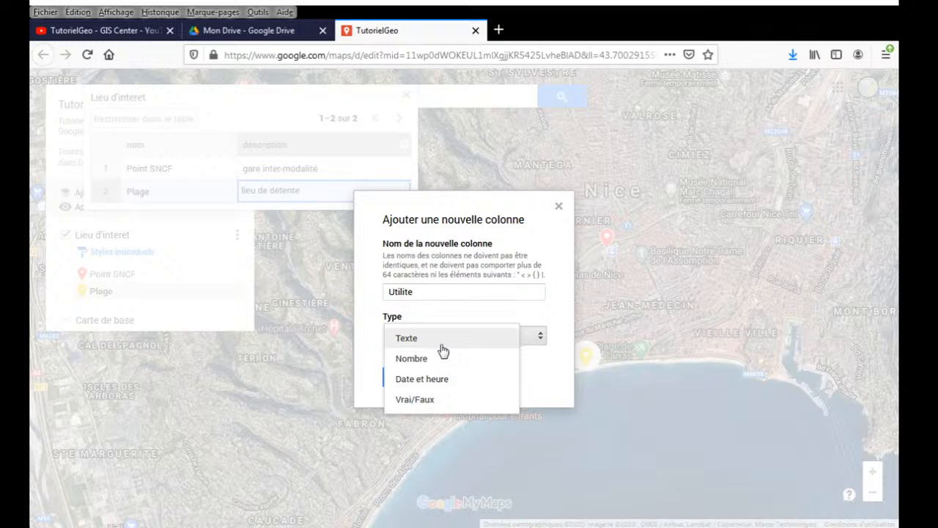
left_click(540, 341)
left_click(540, 341)
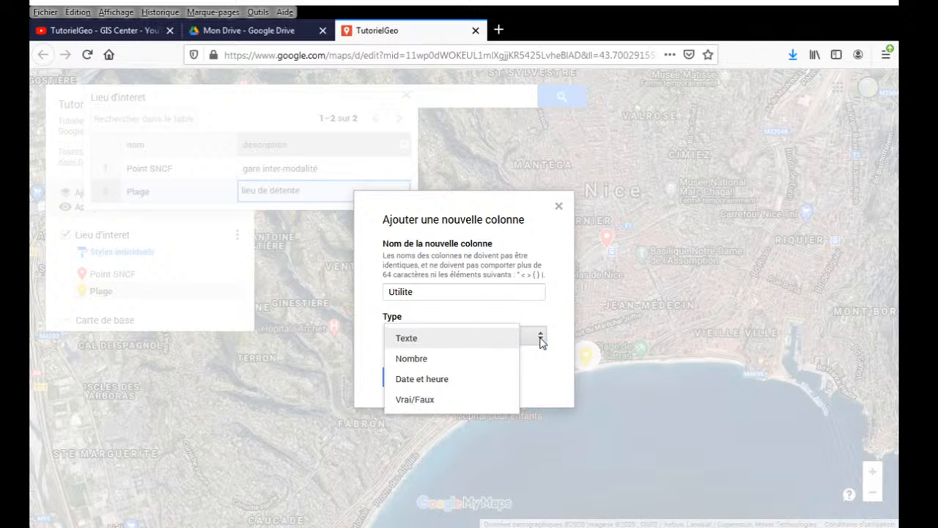
left_click(474, 399)
left_click(407, 378)
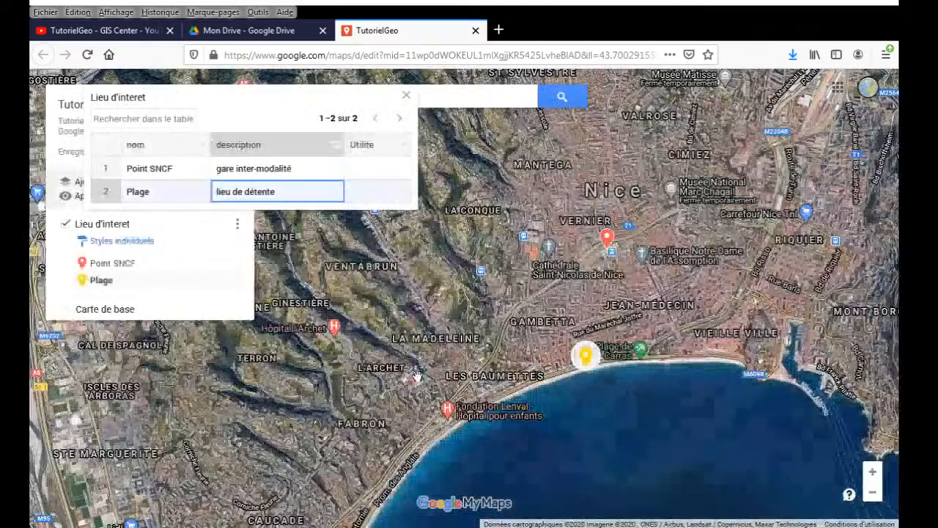
Step: Try to save "forte" as the Utilite value of Point SNCF, and close the layer's data table
left_click(387, 174)
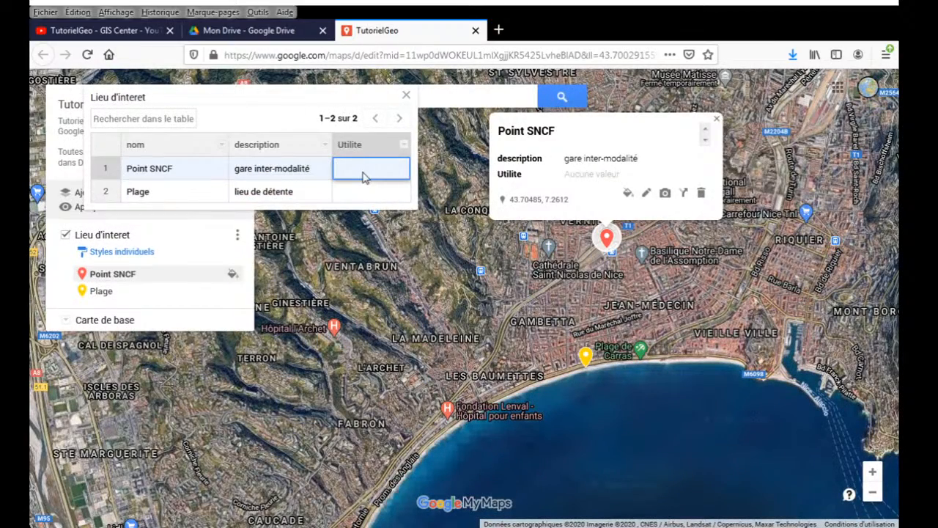
left_click(647, 194)
left_click(614, 173)
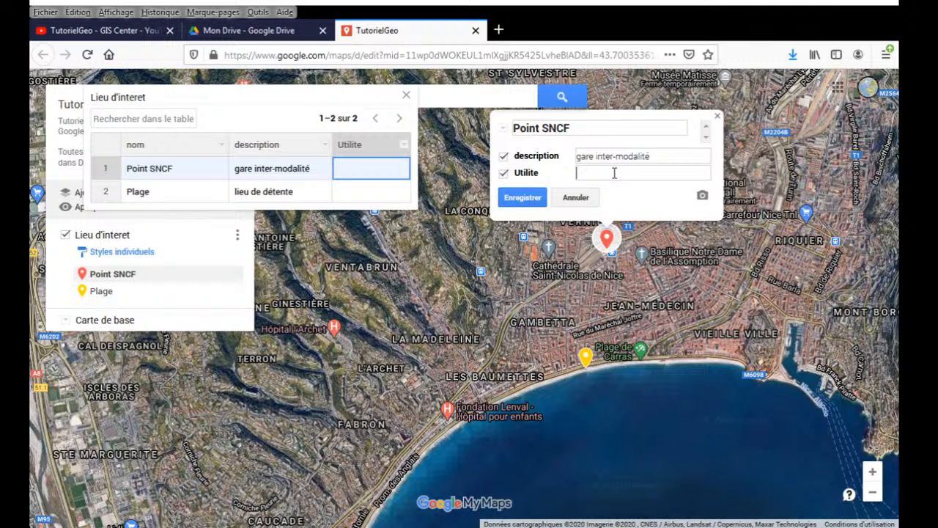
left_click(504, 174)
left_click(596, 173)
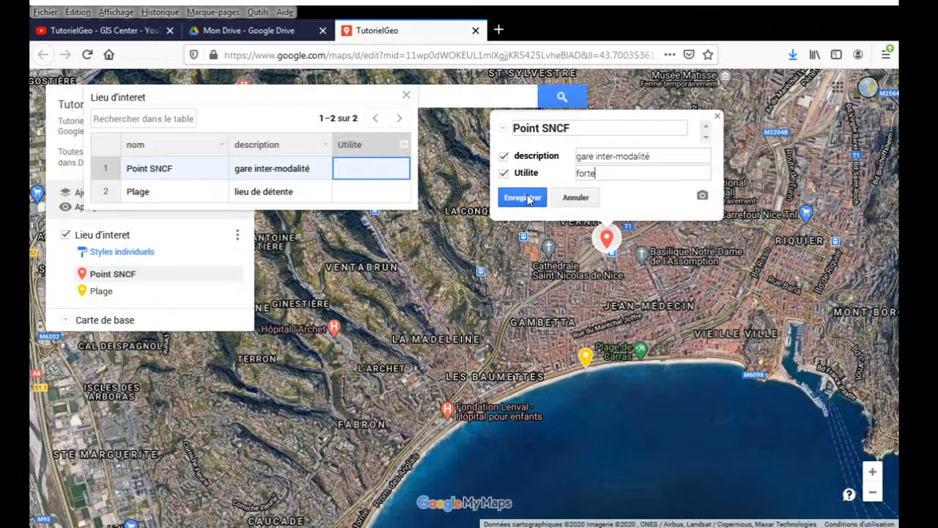
left_click(406, 95)
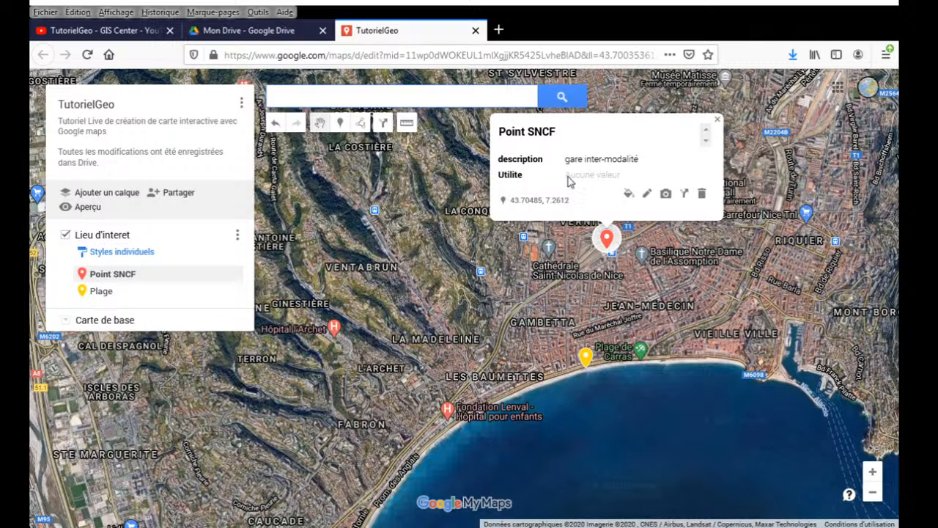
Step: Try again to enter "forte" as Point SNCF's Utilite value, and close its information window
left_click(646, 196)
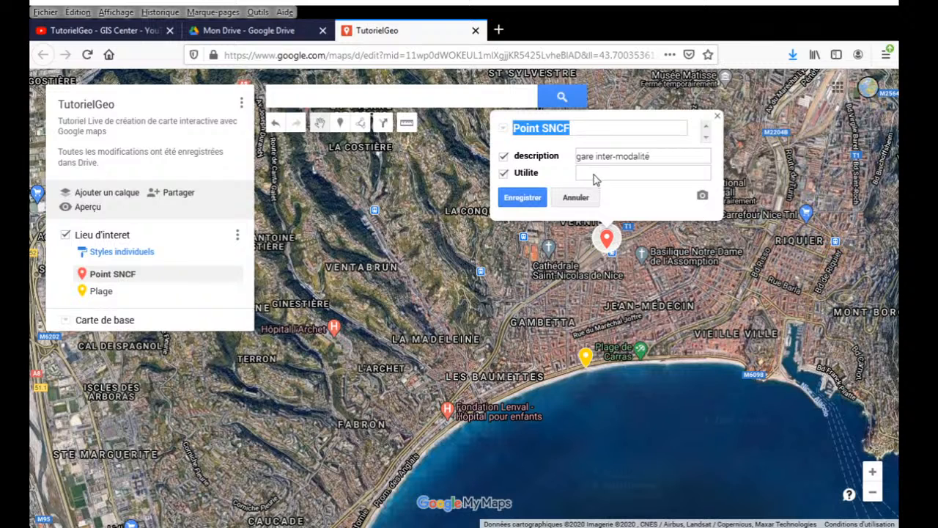
left_click(662, 173)
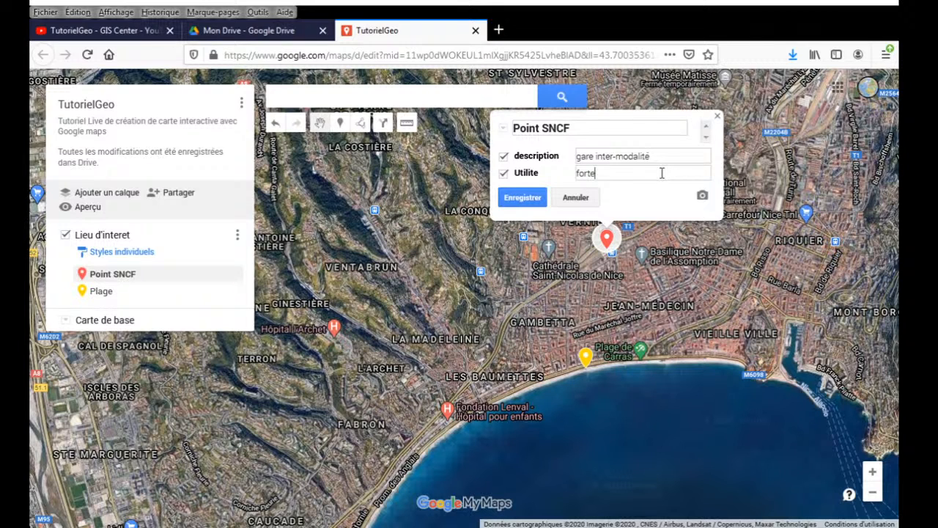
left_click(540, 198)
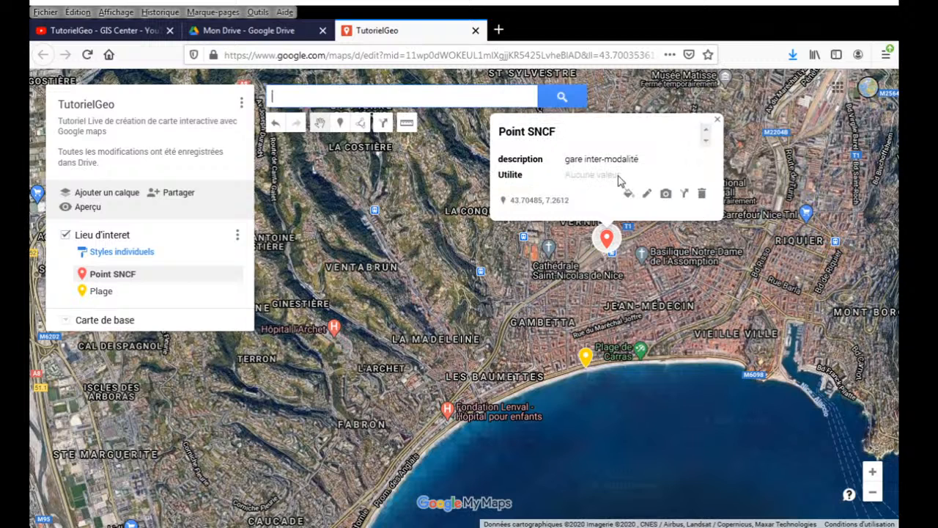
left_click(718, 120)
Step: Set the Plage marker's Utilite value to "Vrai", save it and close its information window
left_click(587, 359)
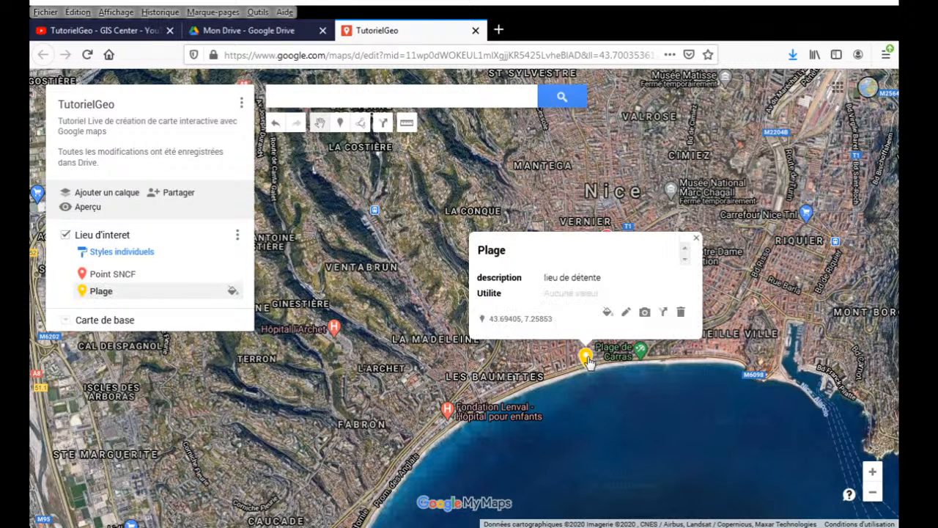
left_click(625, 311)
left_click(601, 294)
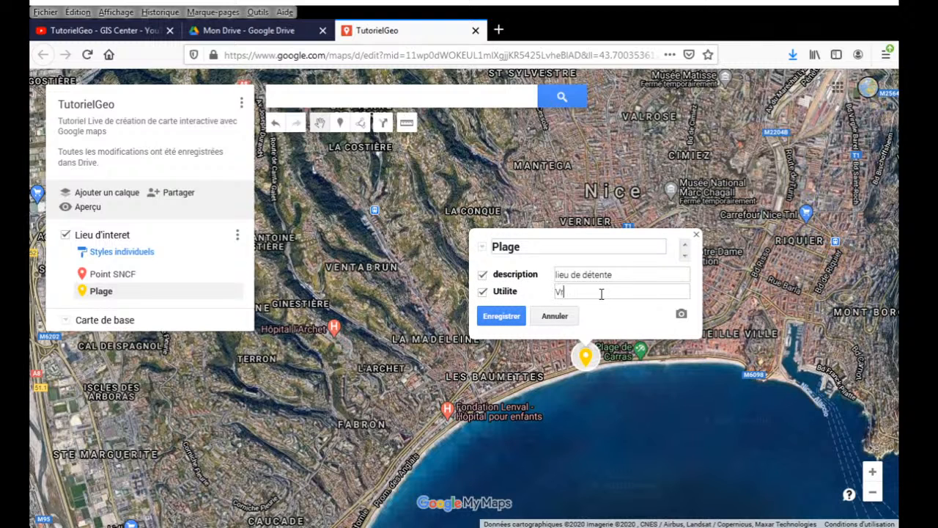
left_click(489, 317)
left_click(696, 238)
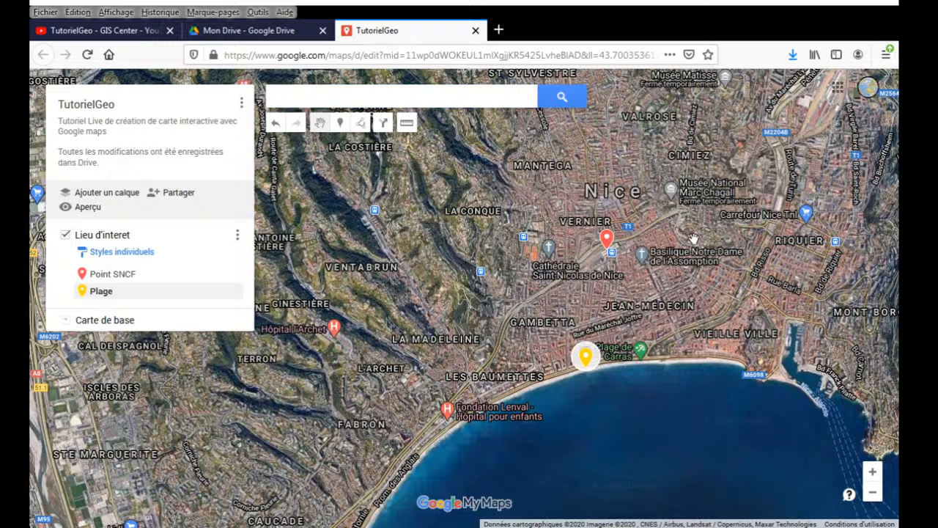
Step: Set Point SNCF's Utilite value to "Faux", save it, and reopen the Plage marker's information to check its value
left_click(606, 242)
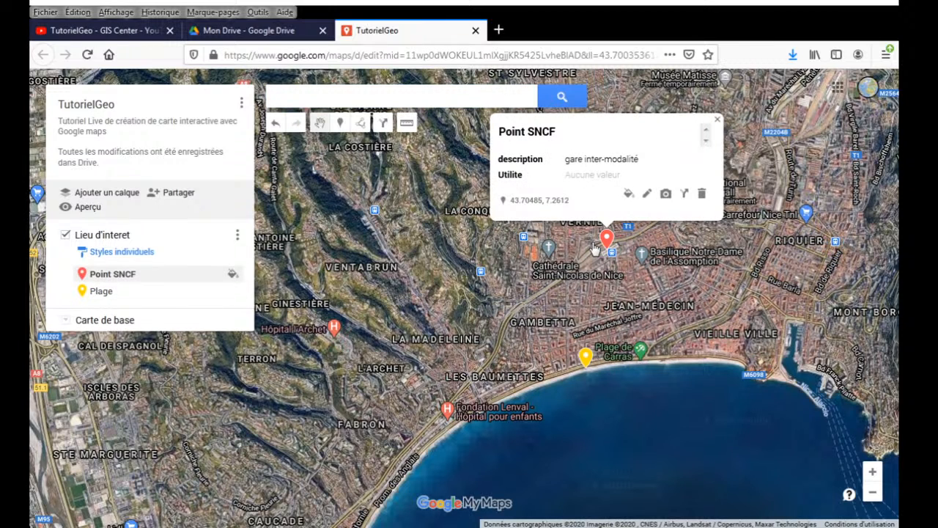
left_click(647, 194)
left_click(615, 175)
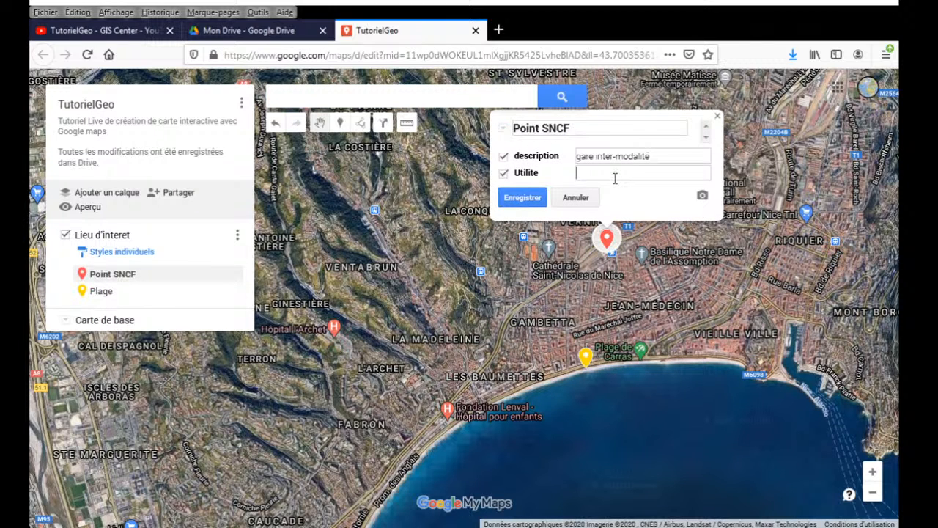
type("Faux")
left_click(522, 198)
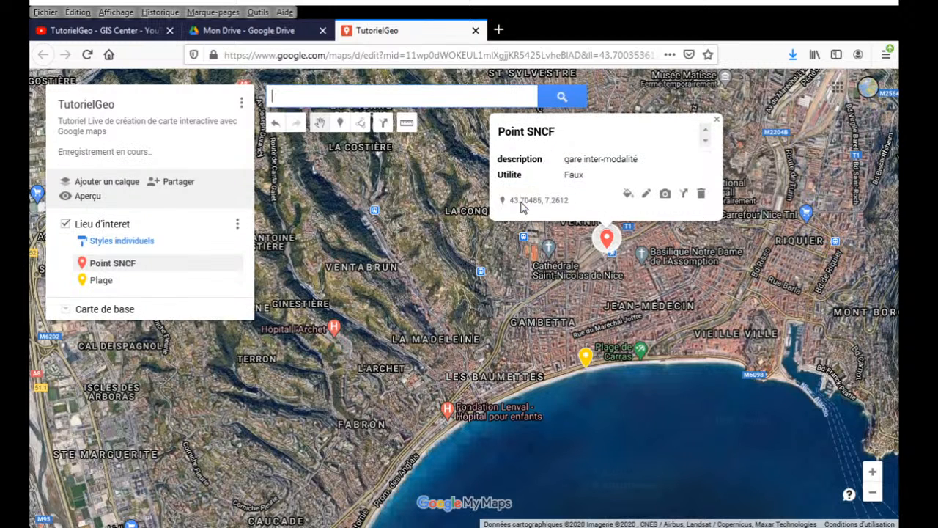
left_click(716, 120)
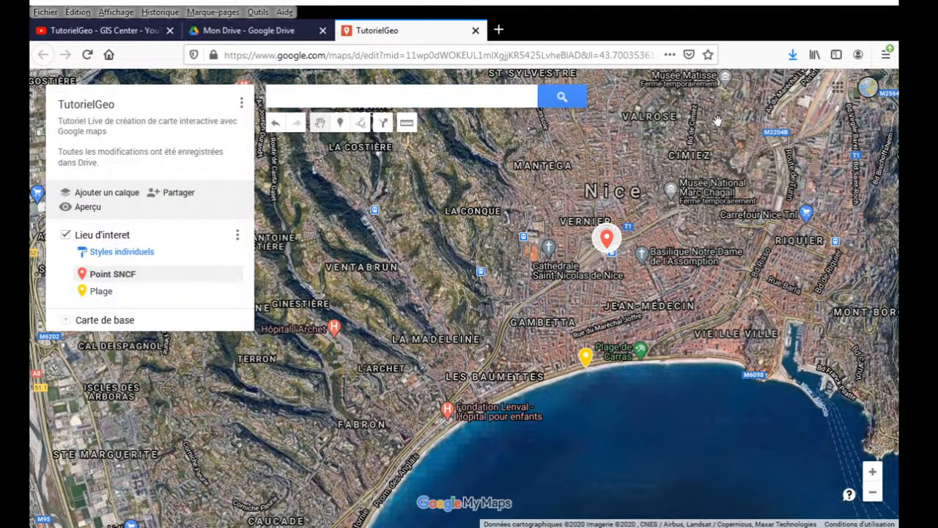
left_click(587, 358)
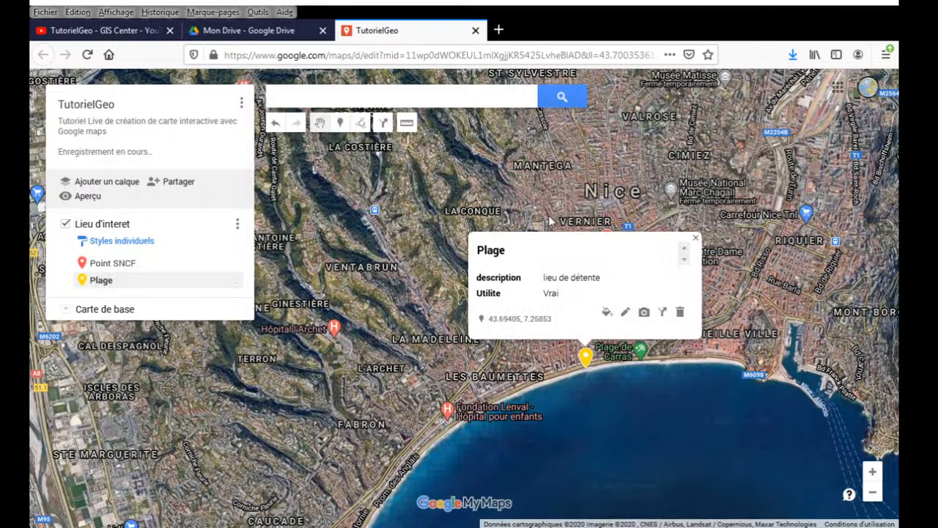
Step: Close the Plage information window and group the Lieu d'interet layer's places by Style uniforme
left_click(695, 239)
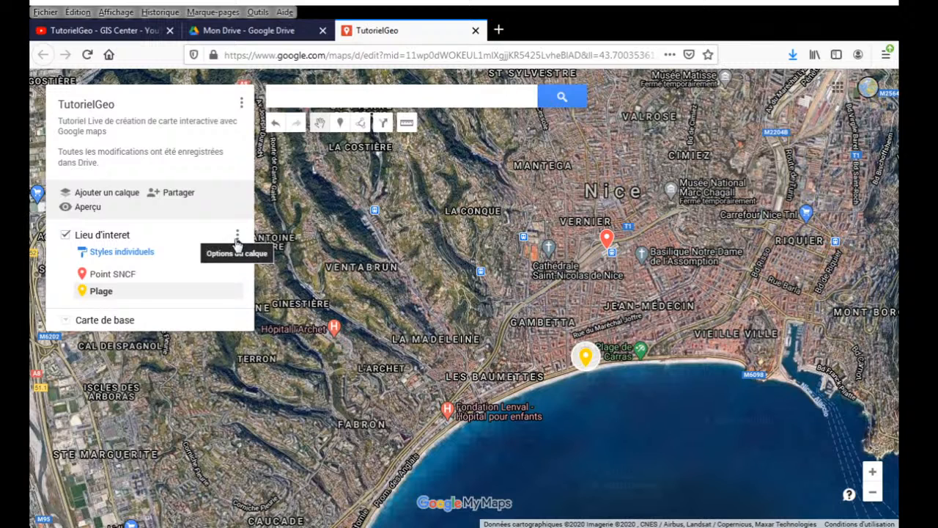
left_click(236, 238)
left_click(227, 221)
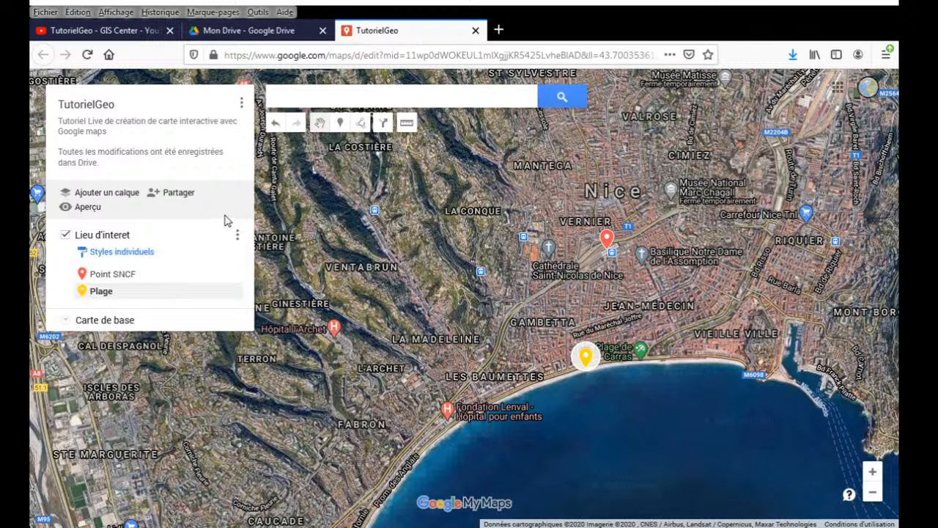
left_click(138, 253)
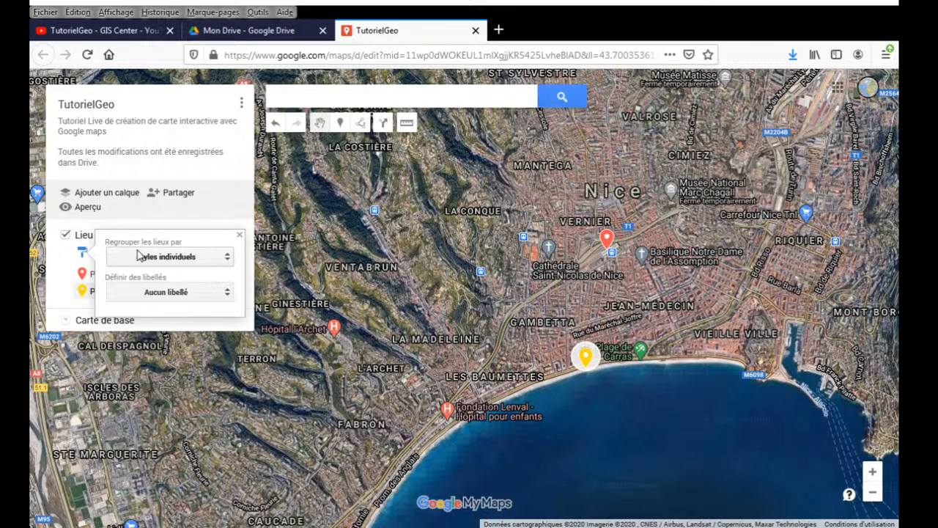
left_click(220, 261)
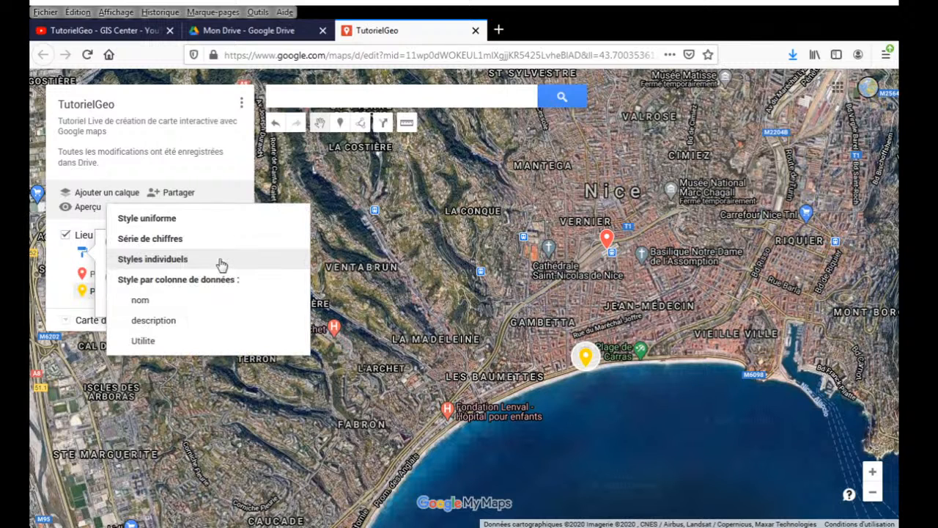
left_click(209, 221)
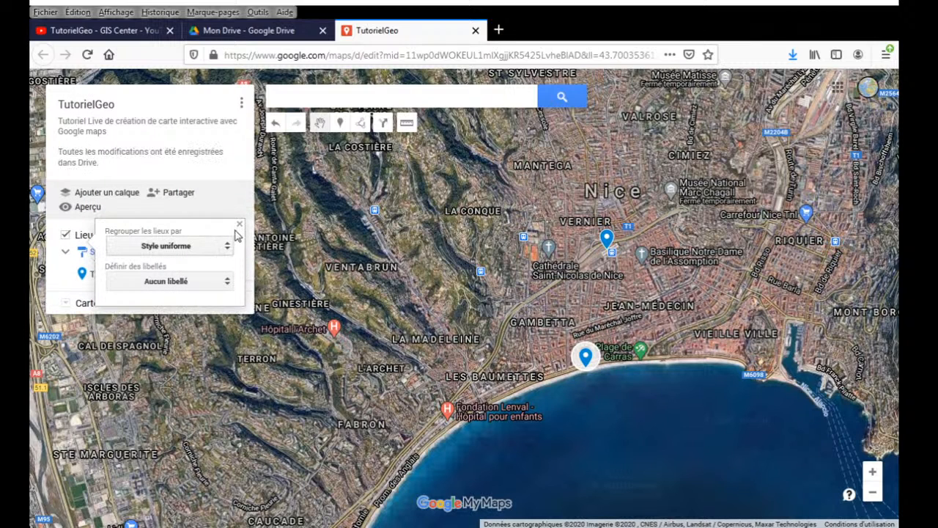
Step: Label the Lieu d'interet layer's places by nom, set their grouping to Styles individuels, and close the style settings
left_click(226, 289)
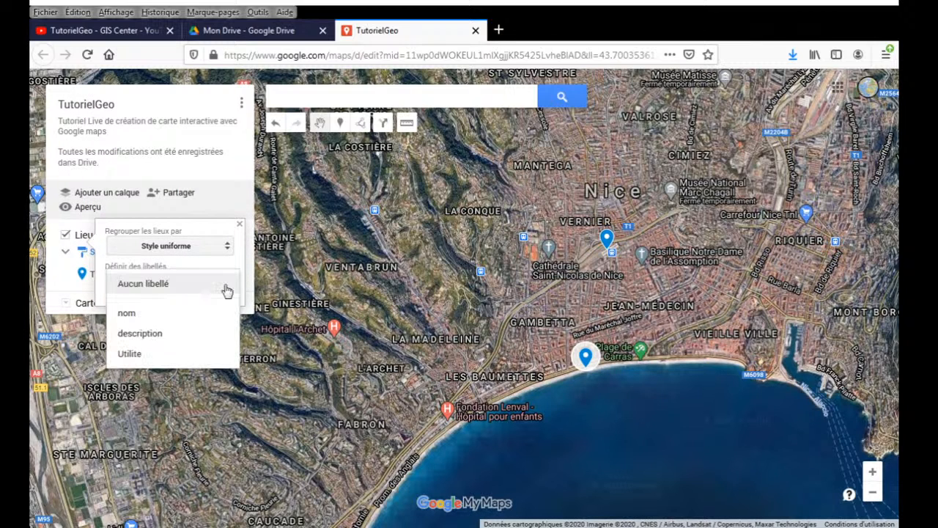
left_click(162, 322)
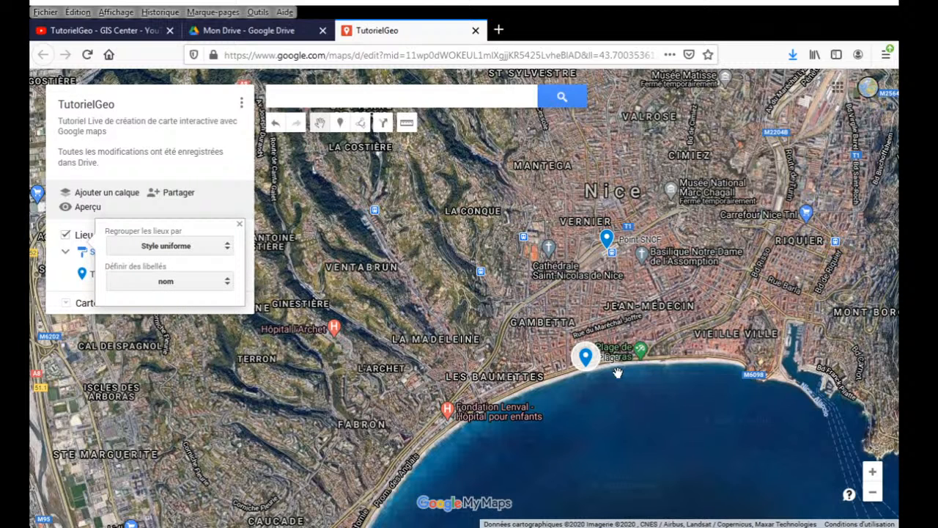
left_click(226, 249)
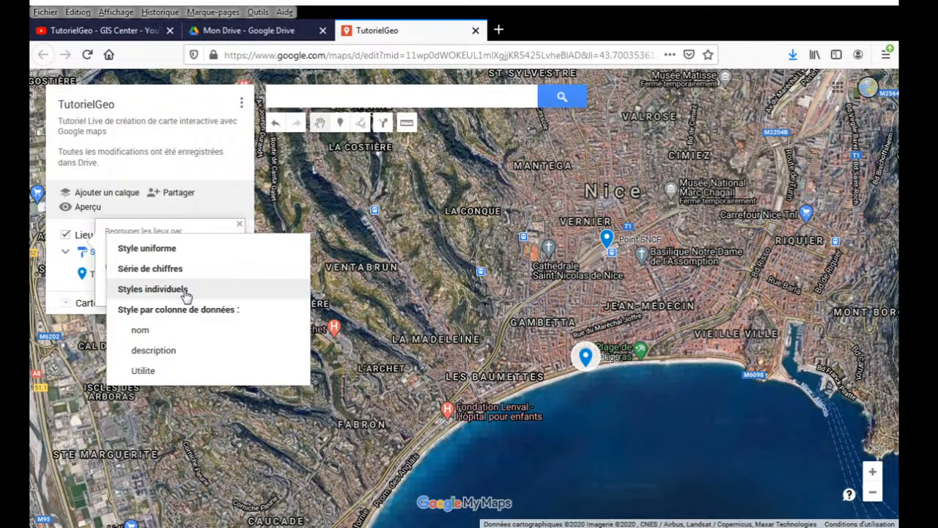
left_click(185, 291)
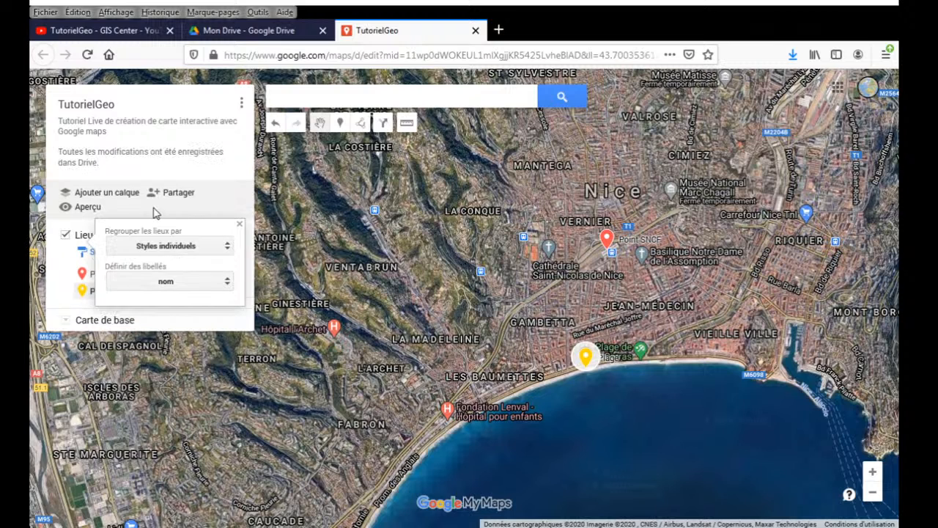
left_click(240, 225)
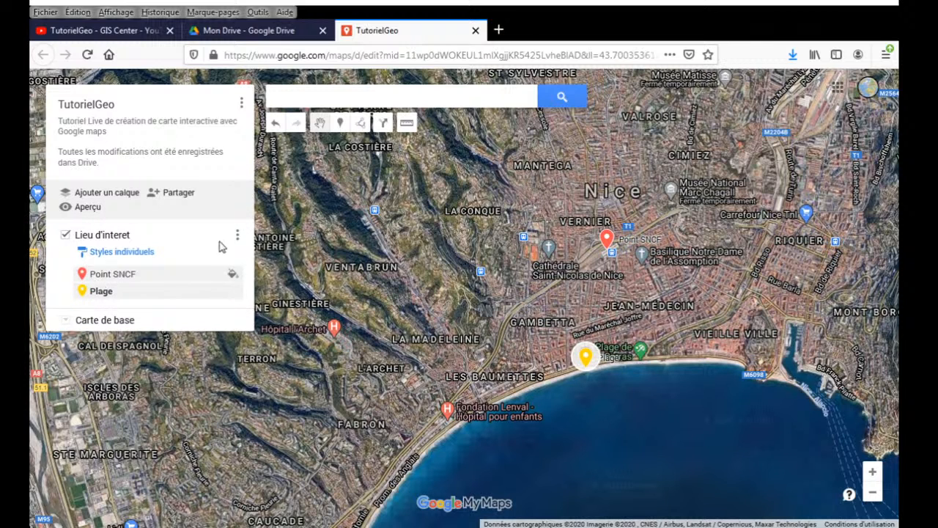
left_click(240, 236)
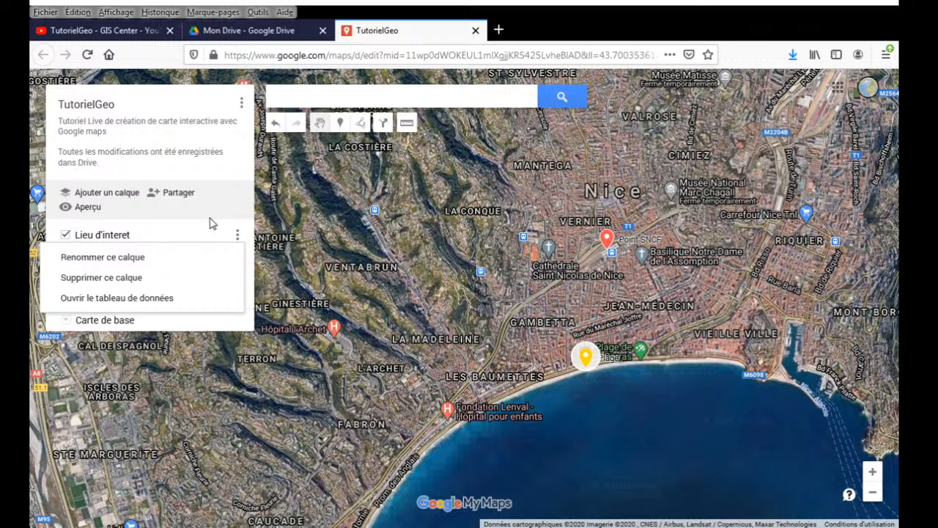
left_click(211, 223)
left_click(123, 253)
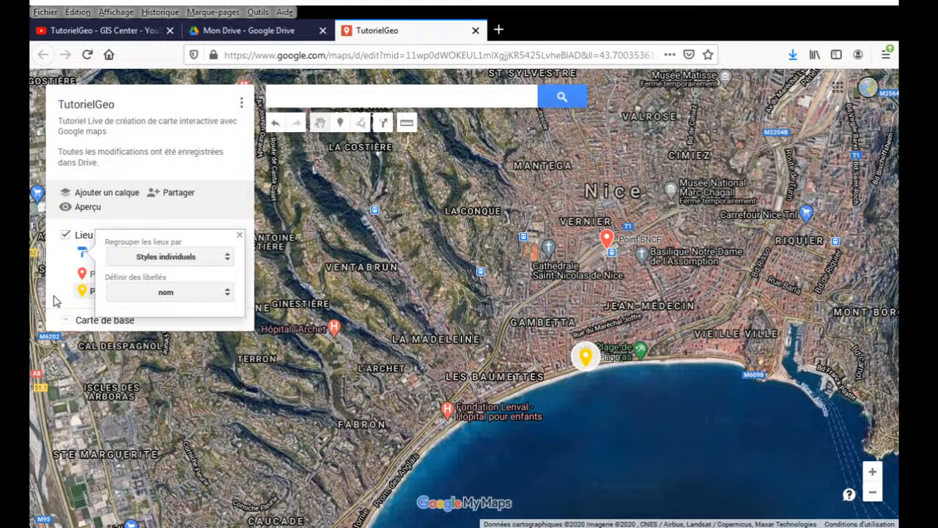
left_click(240, 236)
left_click(238, 236)
left_click(231, 219)
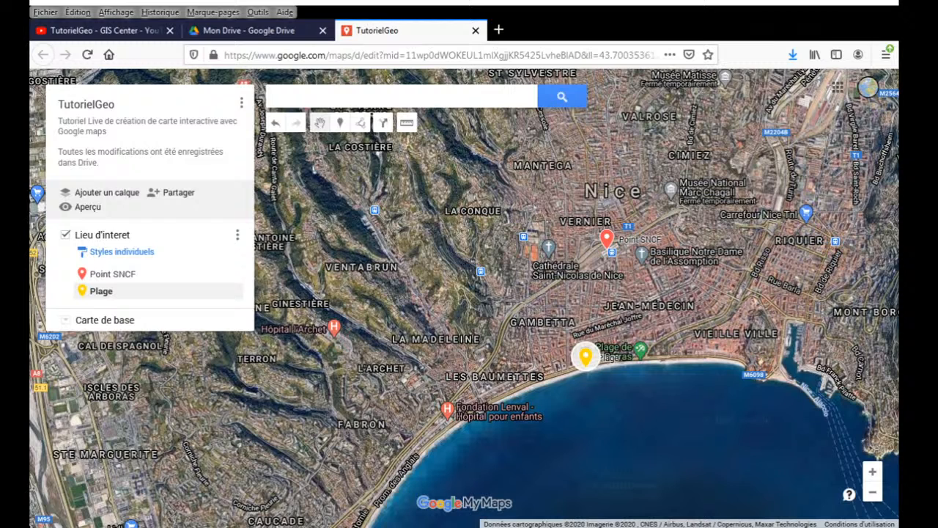
Step: Add a marker beside Thermes romains de Cimiez with description "Arene Cimiez" and Utilite "Vrai", and save it
left_click(340, 123)
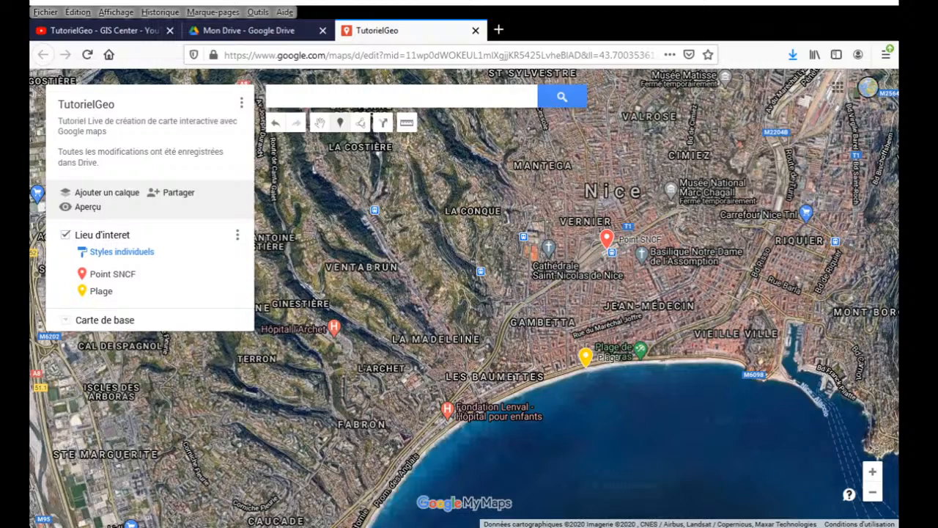
left_click_drag(705, 135, 697, 250)
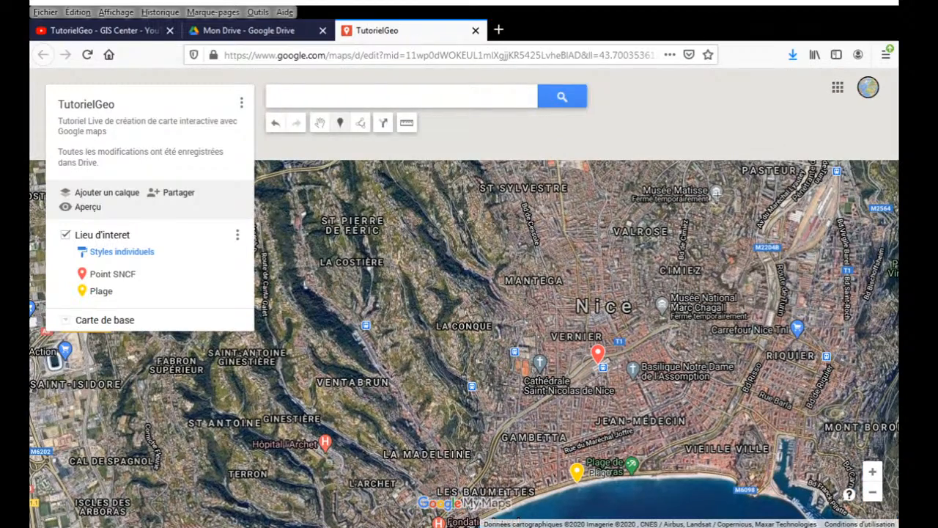
scroll(705, 218, "up", 1)
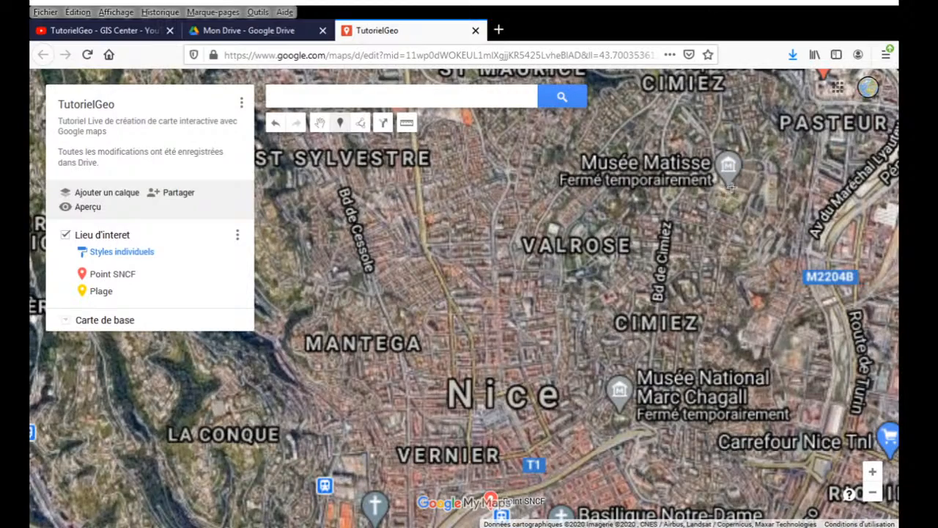
scroll(733, 185, "up", 1)
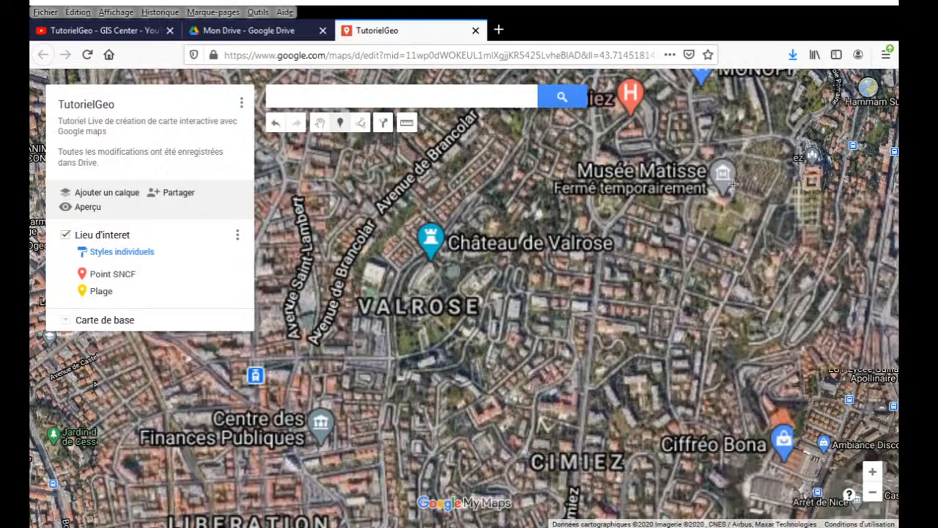
scroll(731, 197, "up", 1)
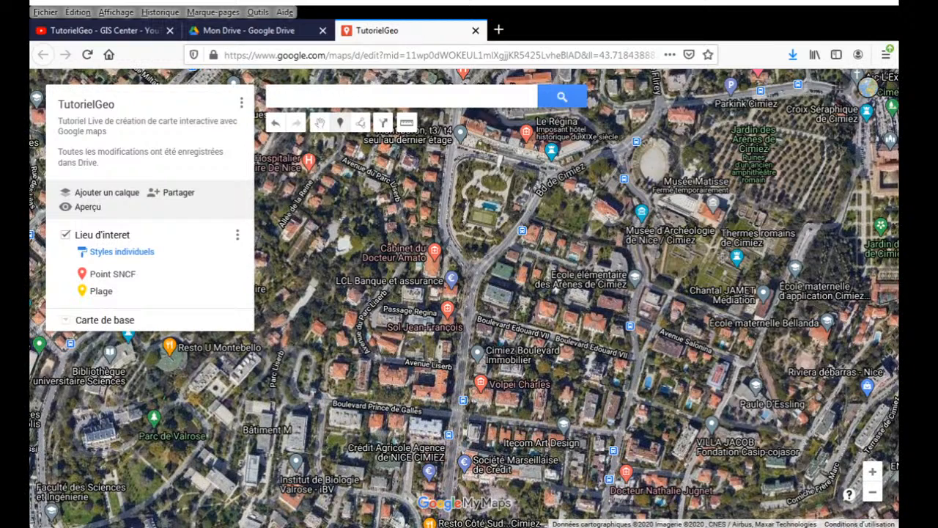
left_click(714, 253)
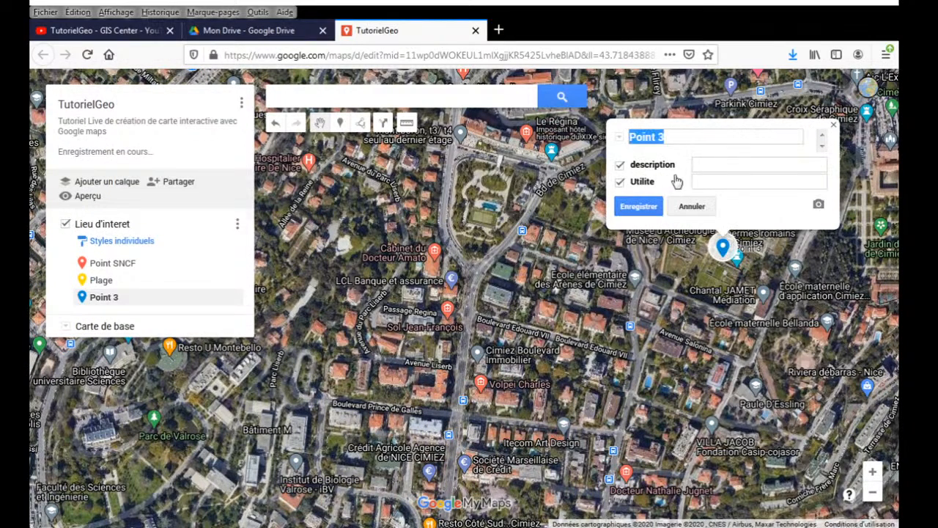
left_click(721, 165)
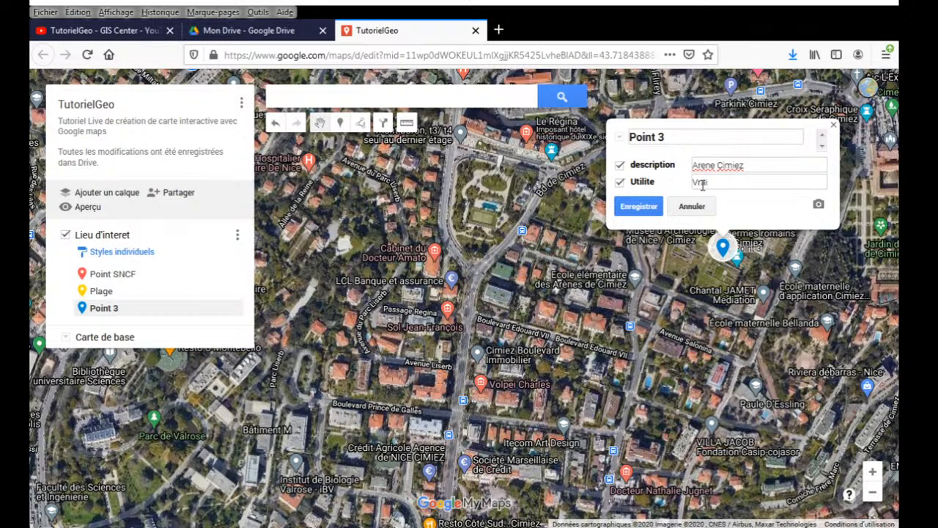
left_click(638, 206)
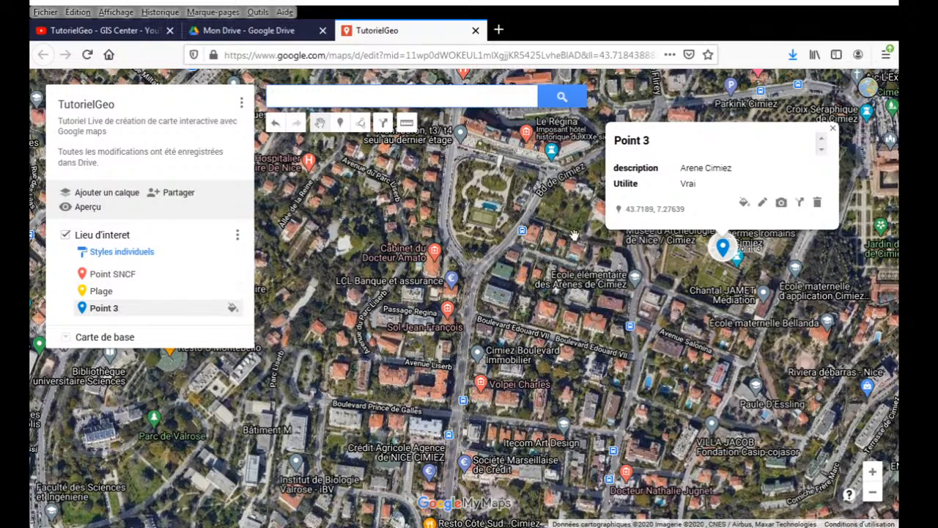
Step: Rename the Point 3 marker "Arene Cimiez", change its description to "Culture", and save it
left_click(762, 203)
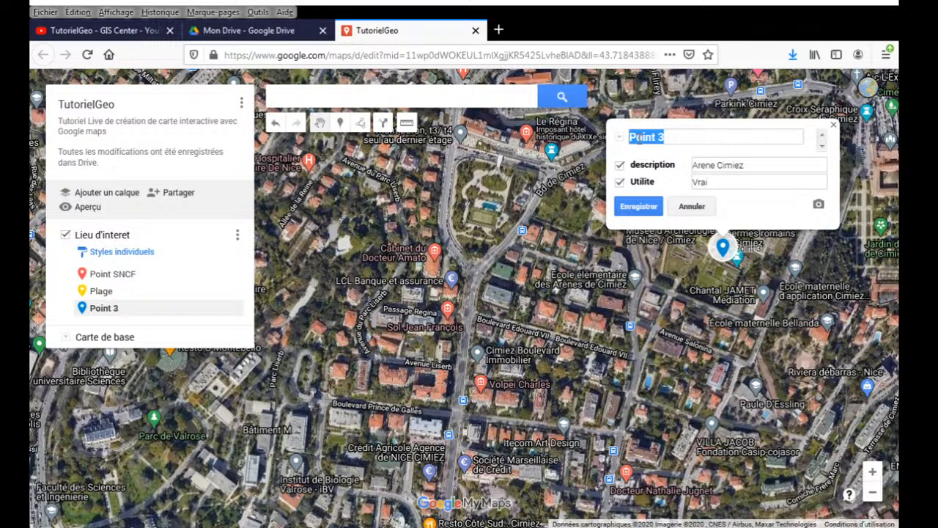
double_click(722, 165)
key("ctrl+a")
key("ctrl+c")
key("BackSpace")
key("ctrl+a")
key("ctrl+v")
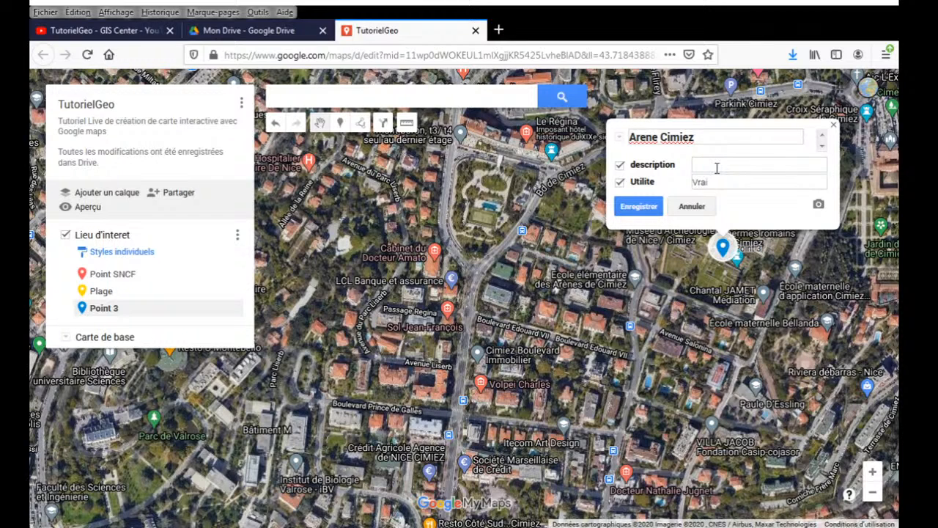
left_click(635, 207)
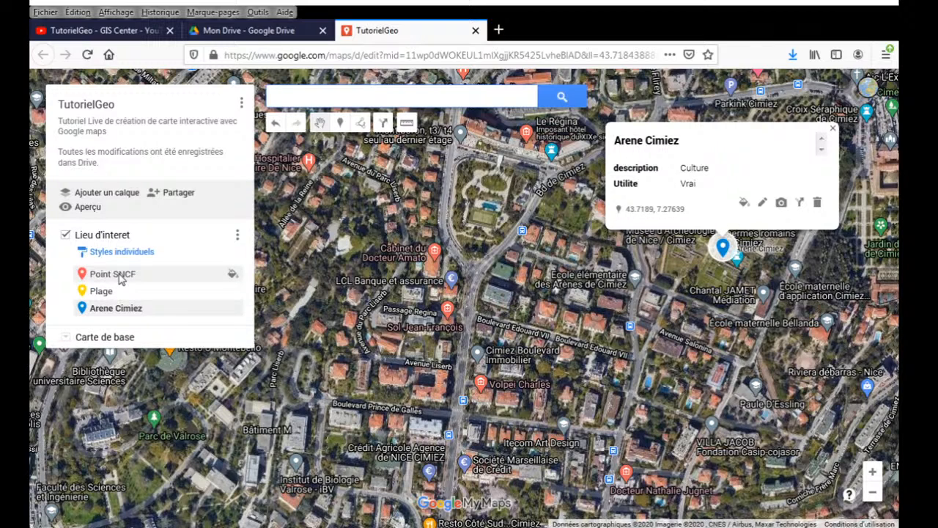
Step: Open the Lieu d'interet layer's data table and set Plage's description to "Tourisme"
key("Escape")
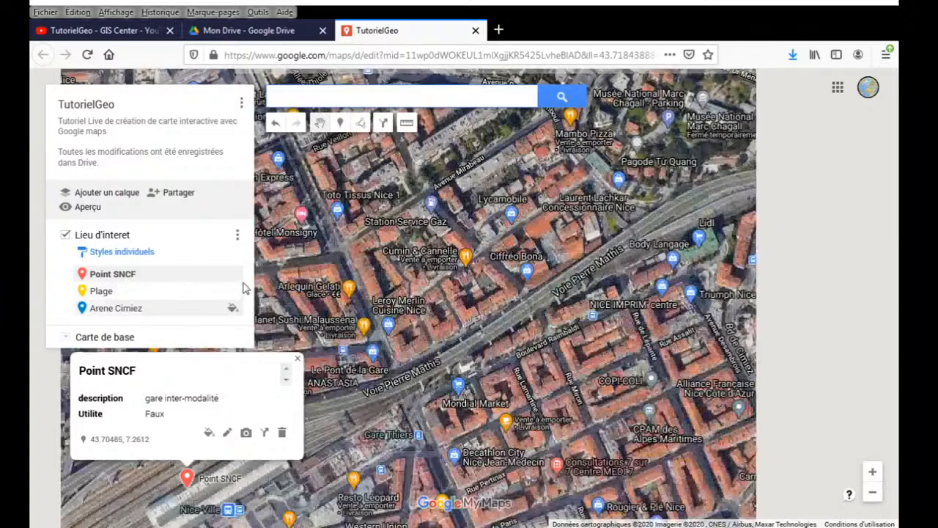
left_click(236, 236)
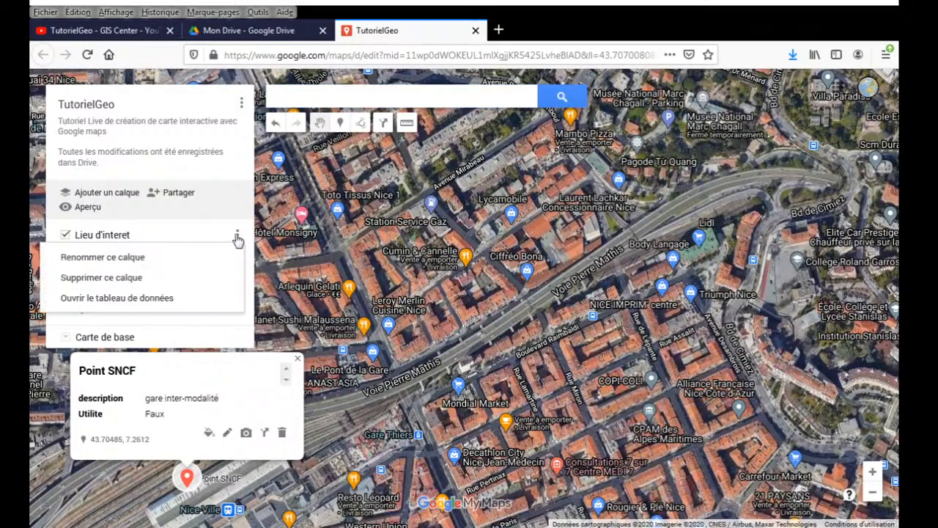
left_click(152, 298)
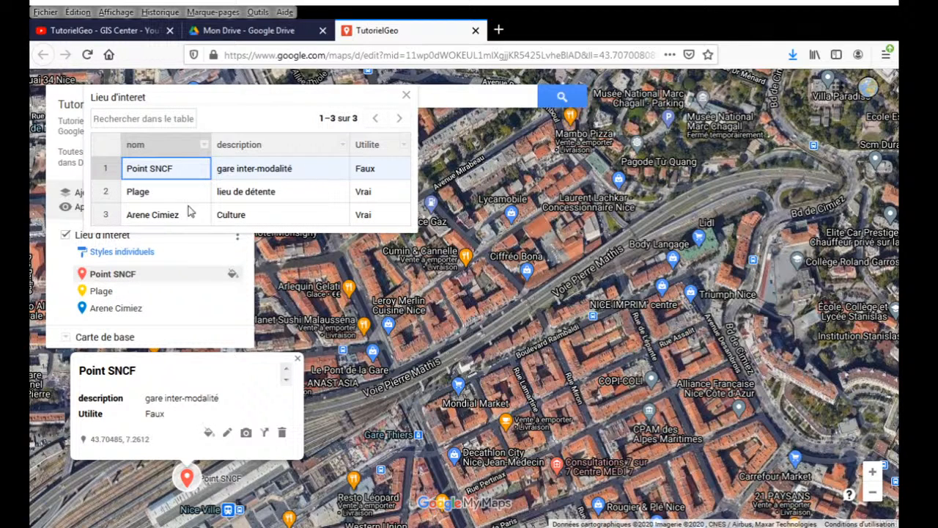
double_click(262, 191)
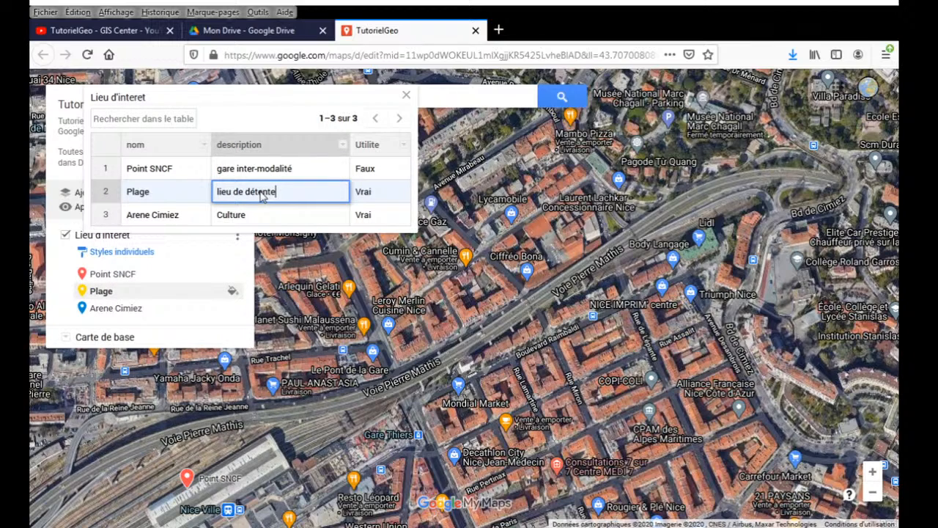
triple_click(280, 194)
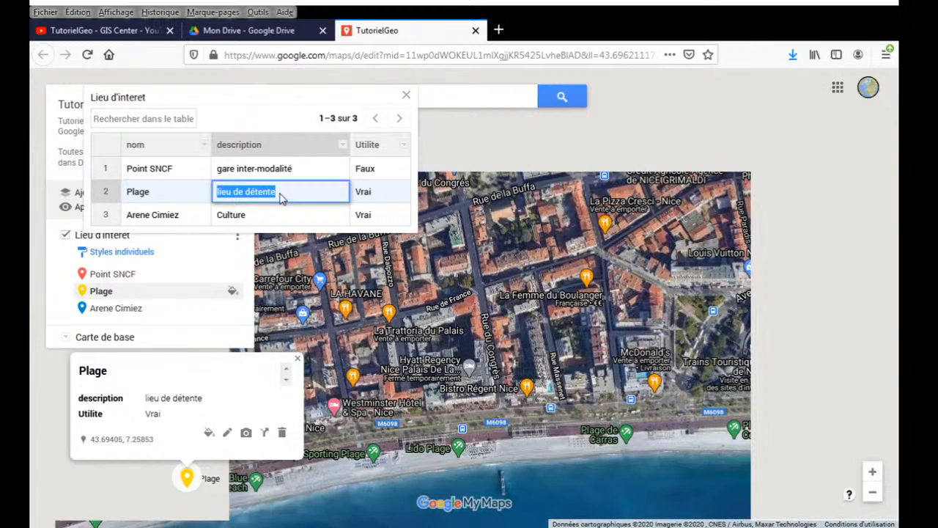
type("Tourisme")
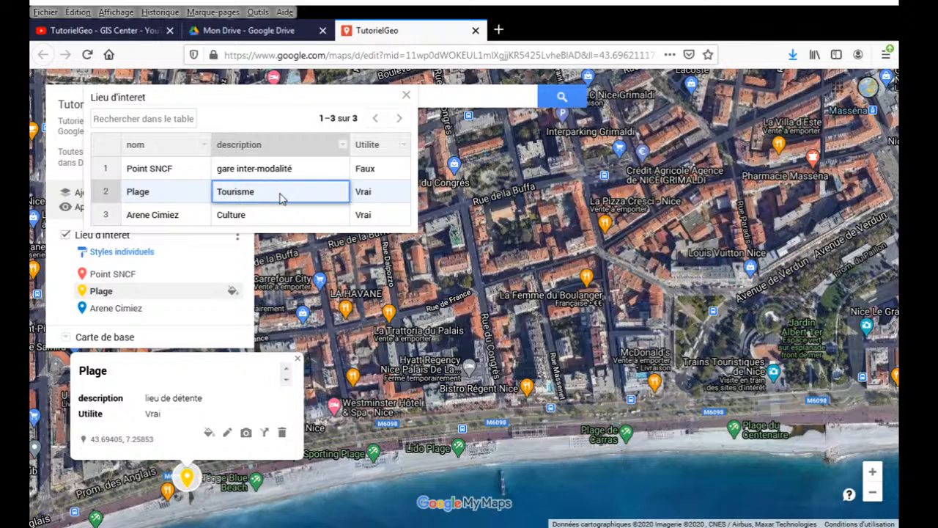
key("Return")
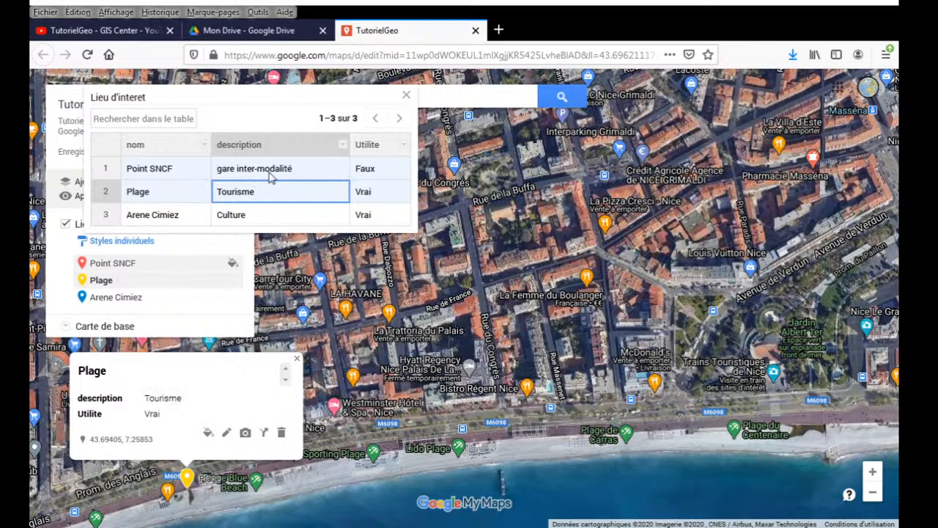
Step: Set Point SNCF's description to "Transport" in the layer's data table
double_click(270, 176)
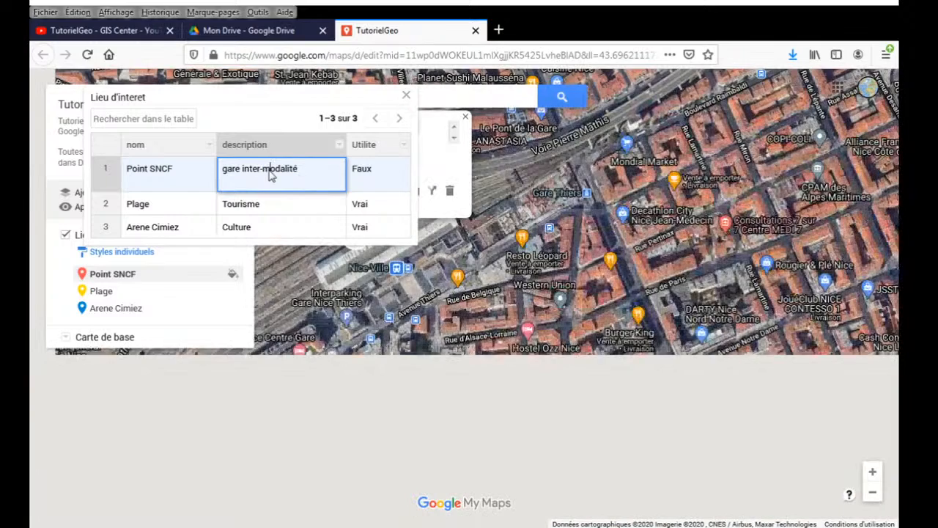
triple_click(271, 176)
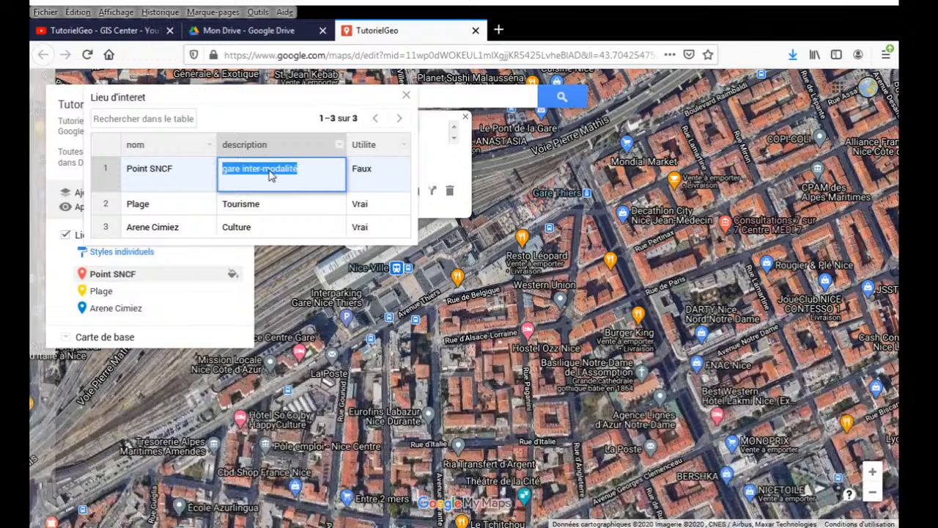
type("Transport")
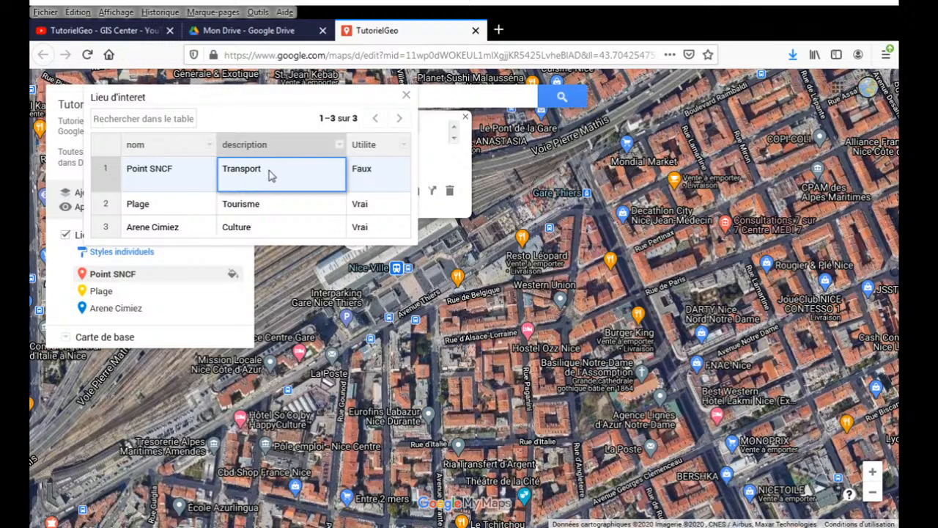
left_click(260, 111)
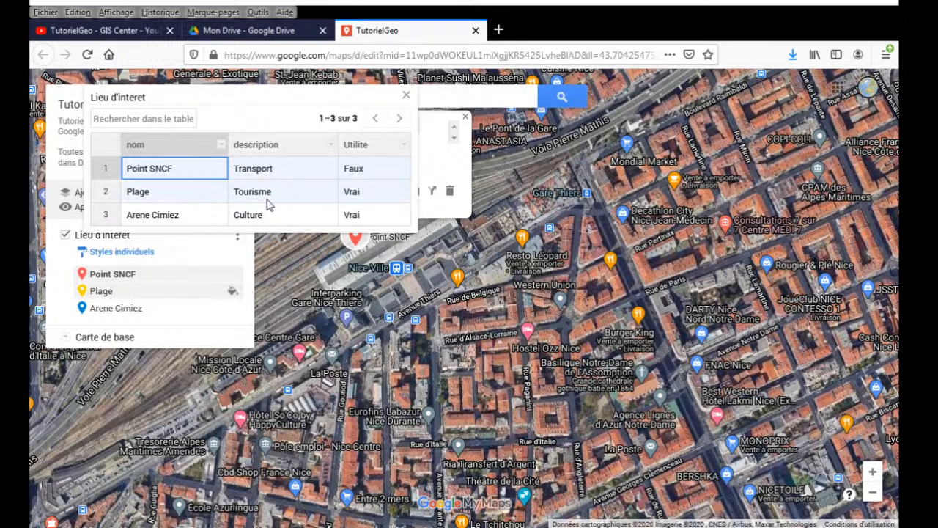
Step: Close the data table and Point SNCF details, and add a marker beside the Musée des Beaux-Arts de Nice
left_click(406, 96)
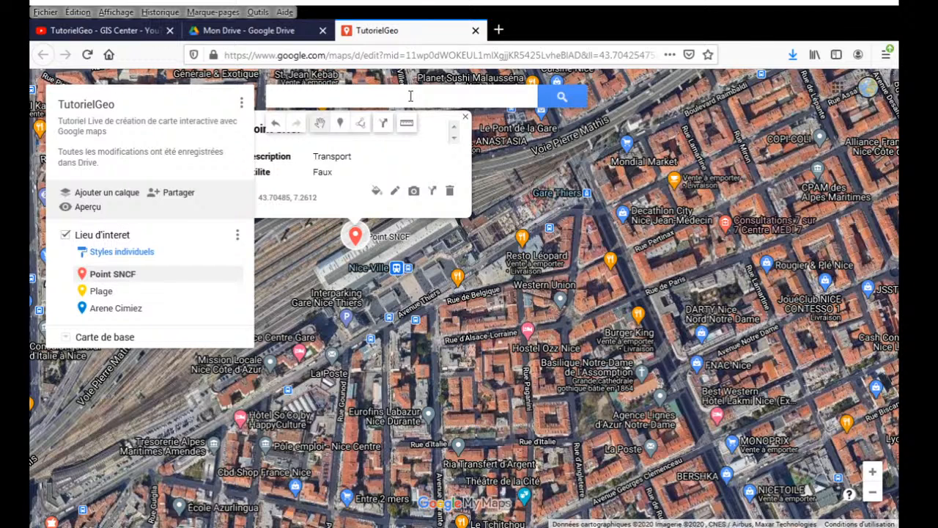
left_click(464, 116)
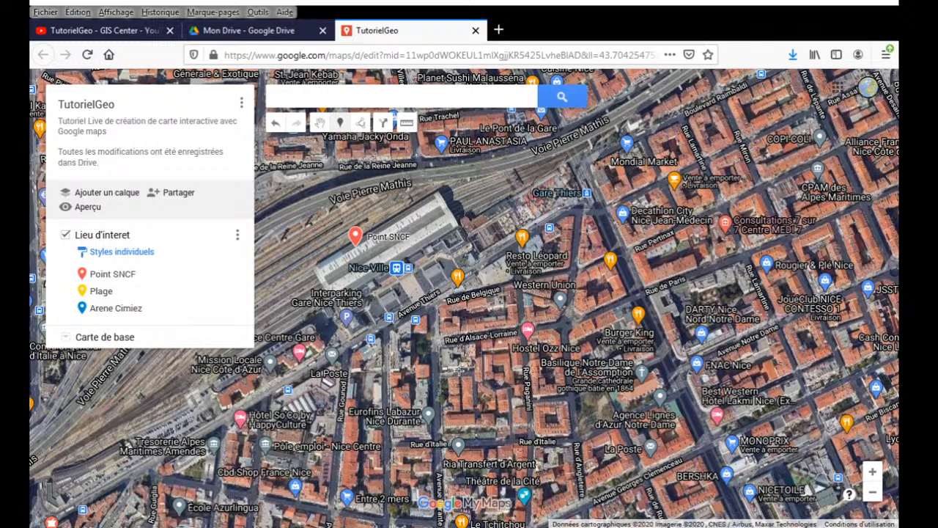
scroll(458, 368, "down", 1)
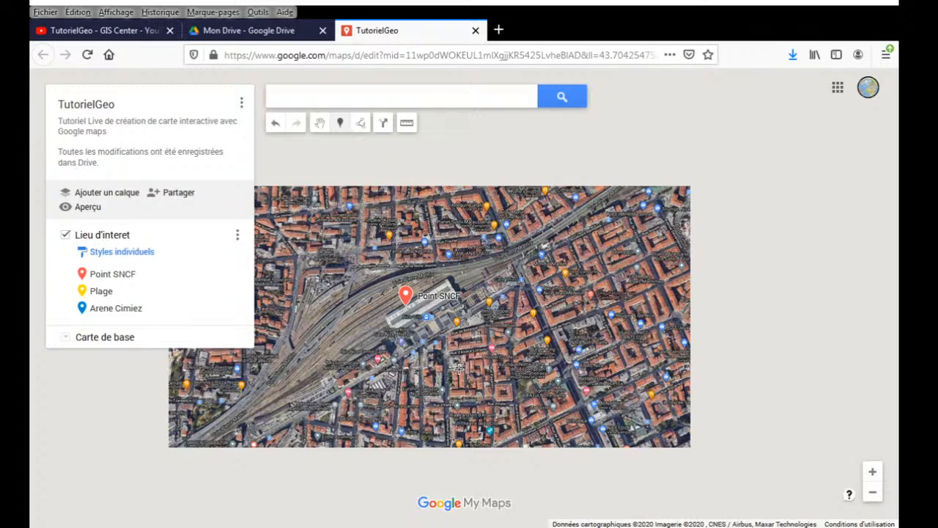
scroll(459, 369, "down", 1)
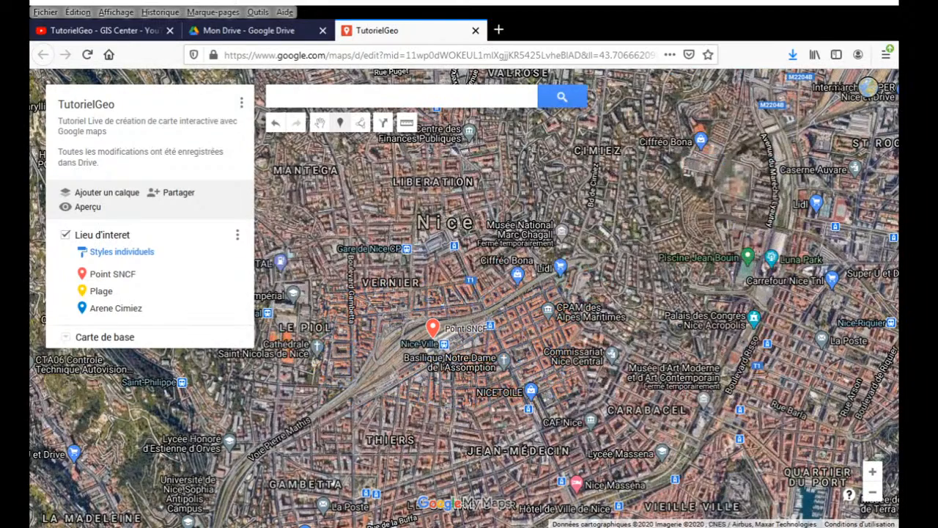
left_click_drag(445, 406, 680, 162)
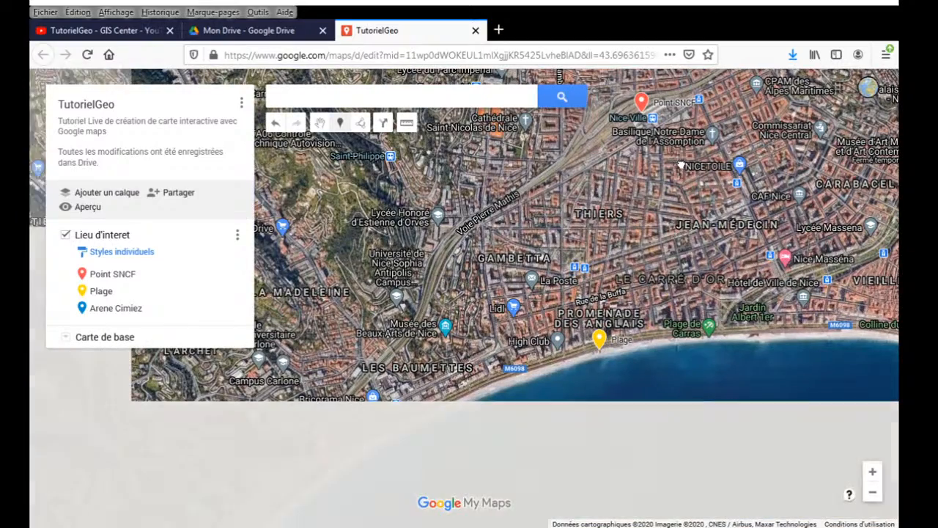
left_click_drag(680, 161, 804, 148)
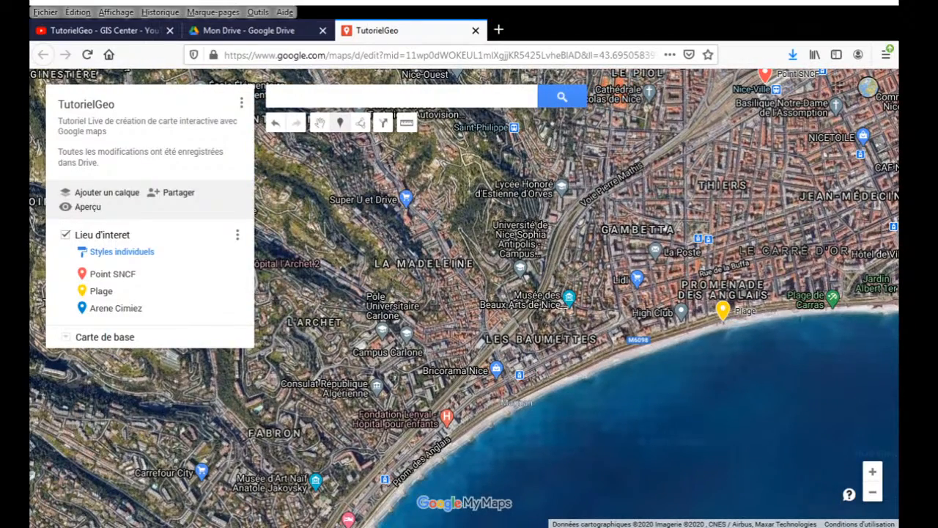
scroll(562, 307, "up", 1)
scroll(562, 308, "up", 1)
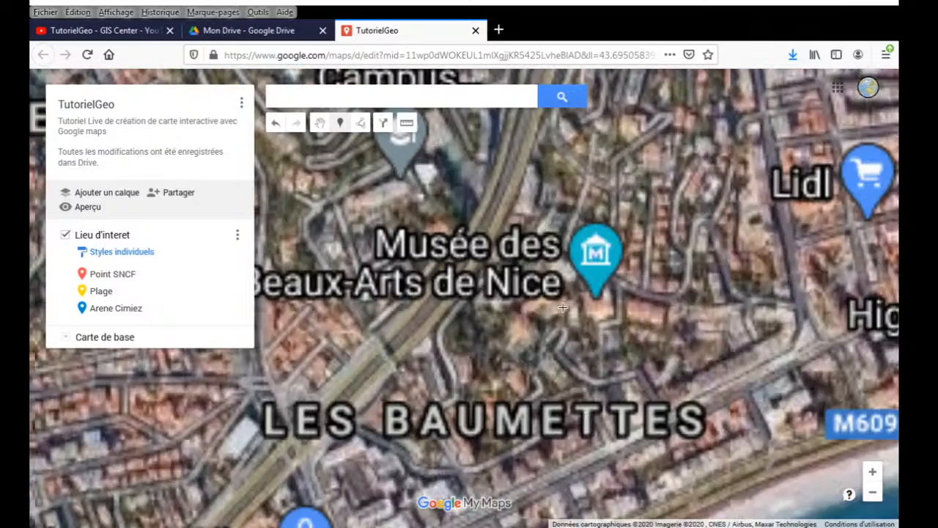
scroll(563, 307, "down", 1)
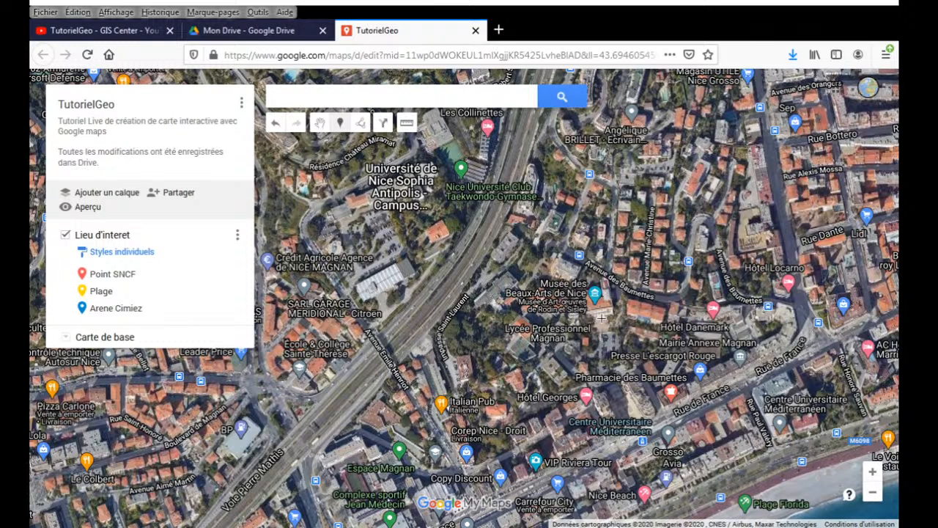
left_click(600, 317)
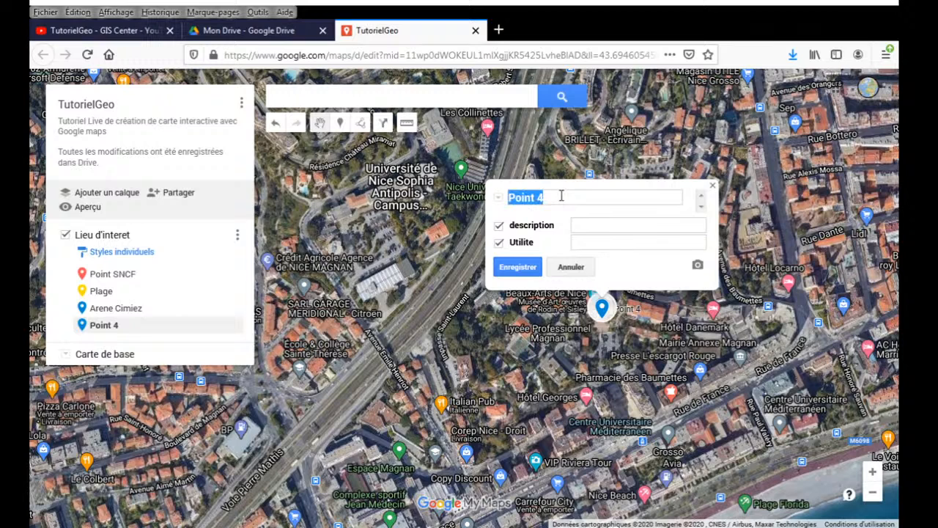
Step: Name the new marker "Musée des beaux arts", set its description to "Culture" and Utilite to "Vrai", and save it
type("Musée")
type(" des beaux arts")
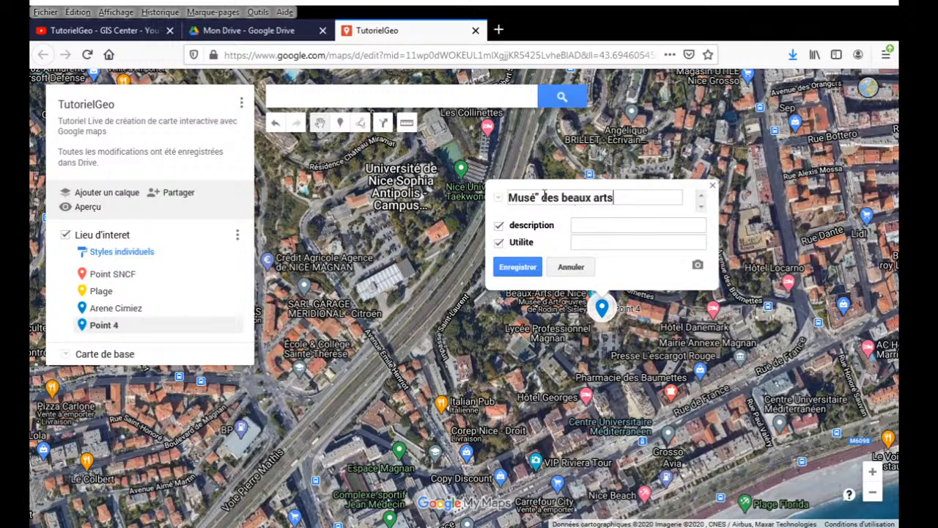
type("e")
left_click(596, 224)
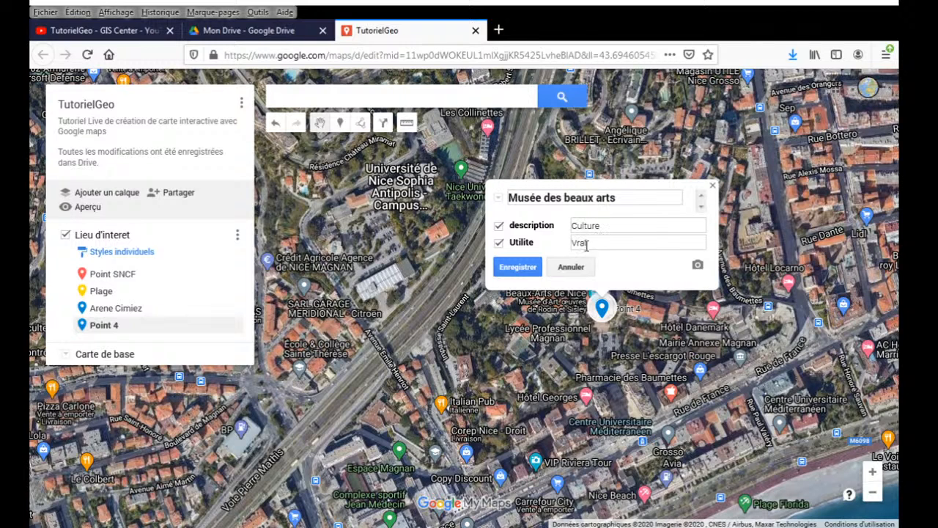
left_click(517, 266)
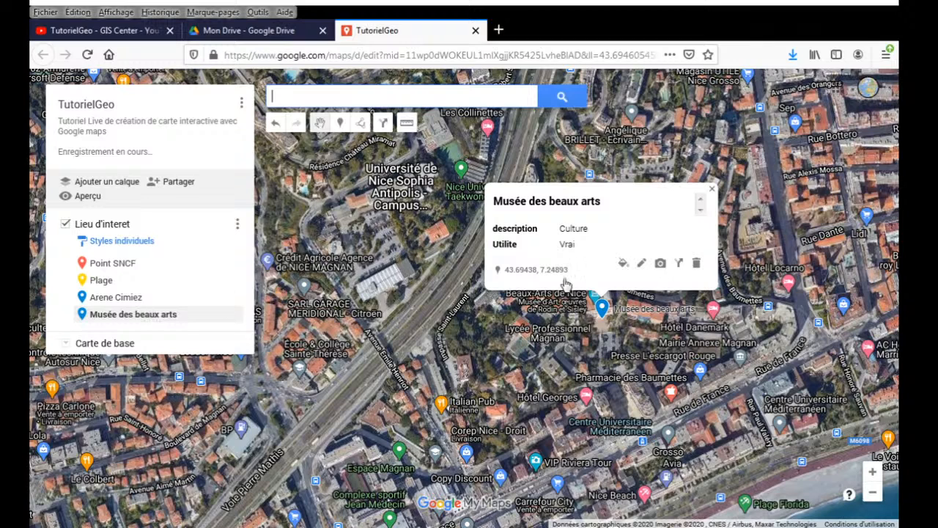
Step: Colour the Musée des beaux arts marker green and close the open place details
left_click(623, 262)
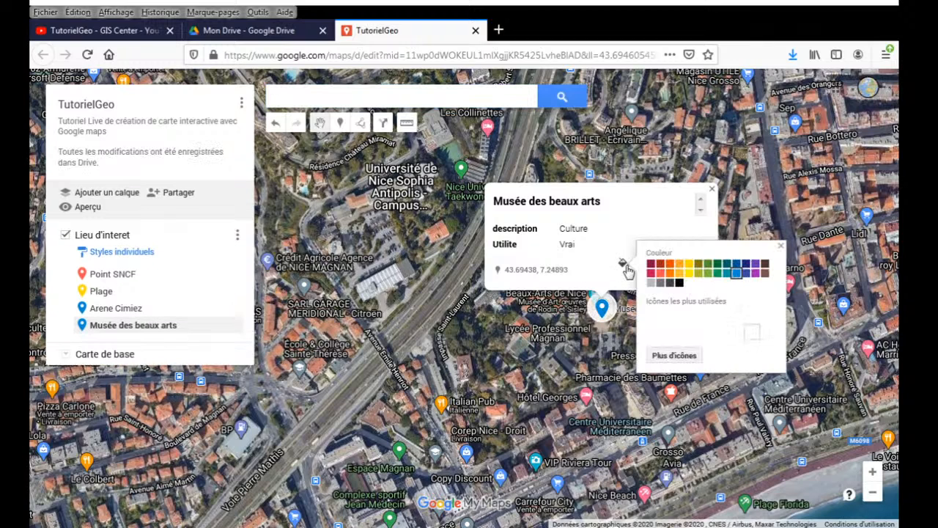
left_click(708, 264)
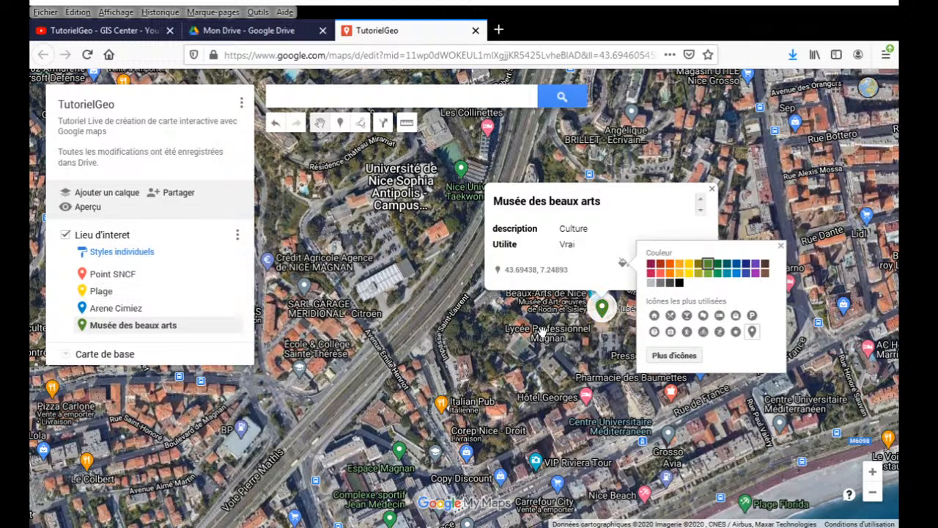
left_click(566, 339)
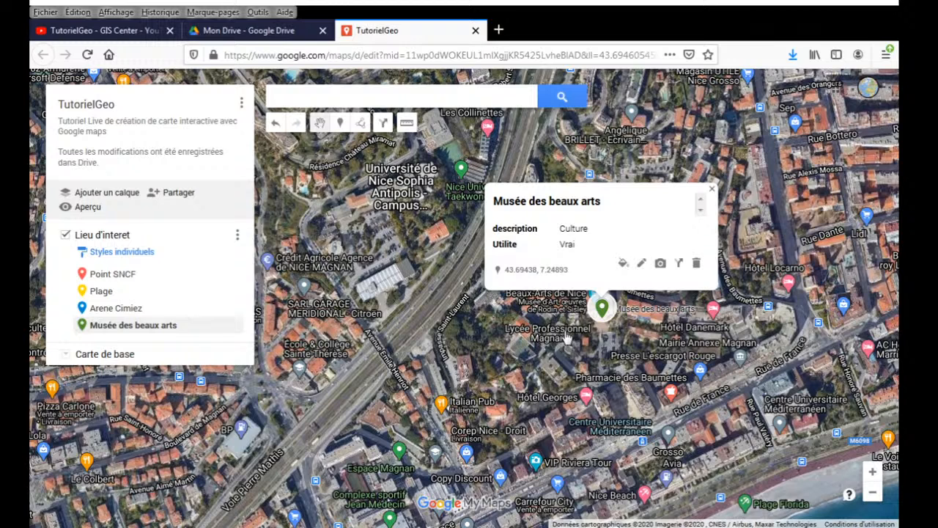
left_click(710, 189)
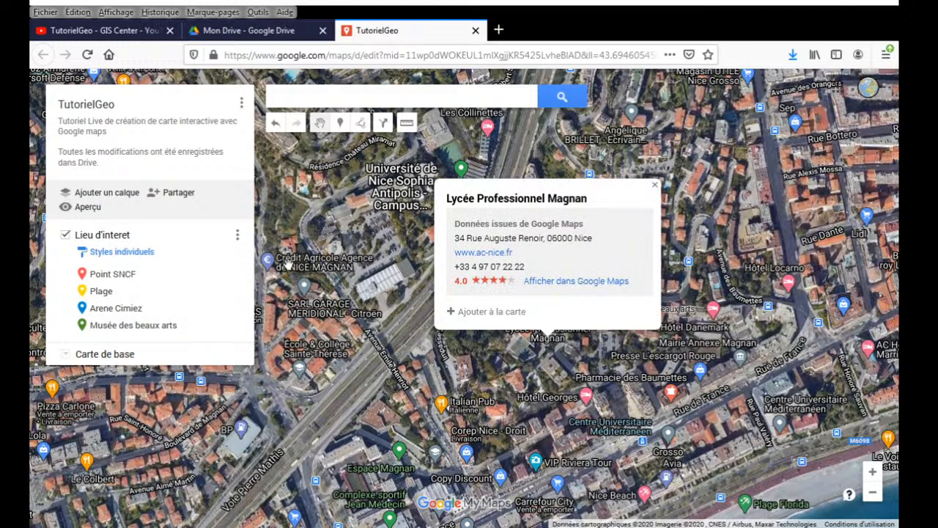
left_click(653, 188)
Step: Style the Lieu d'interet layer by its description column, grouping the places into categories
left_click(238, 238)
left_click(237, 240)
left_click(150, 251)
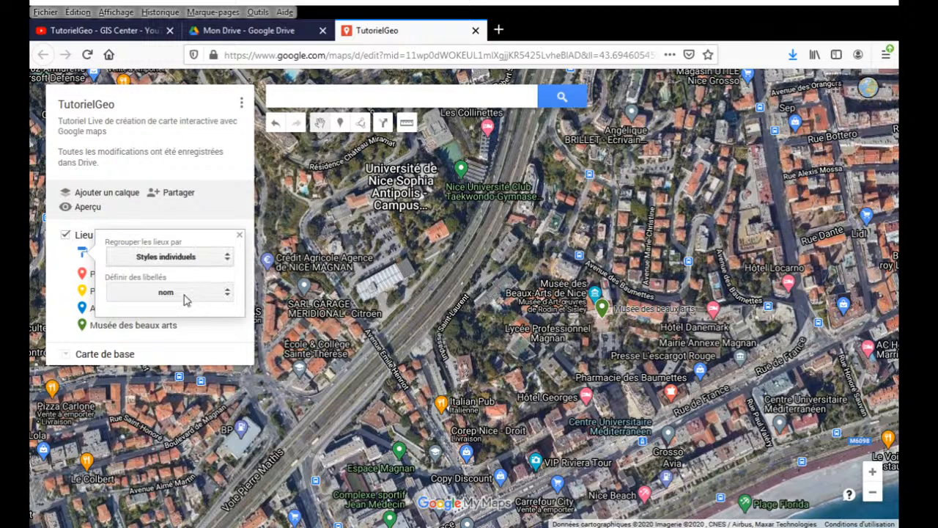
left_click(203, 264)
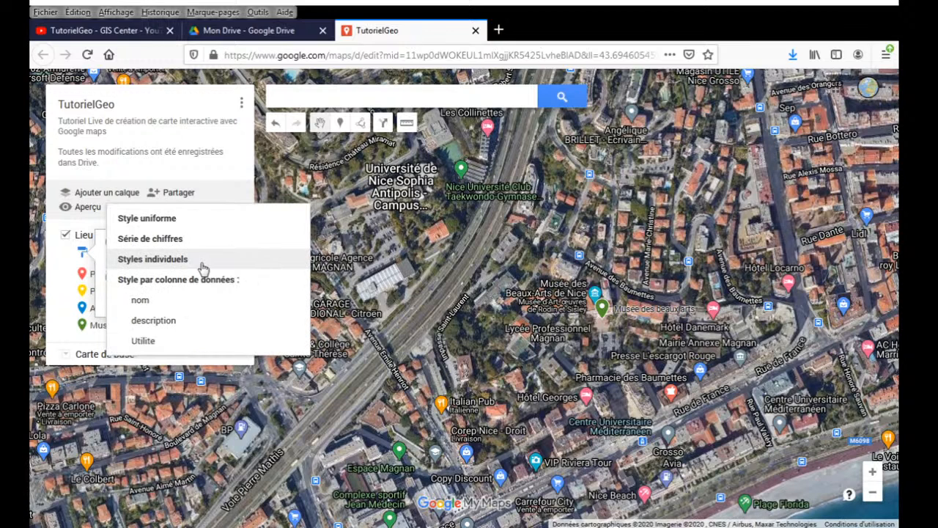
left_click(169, 322)
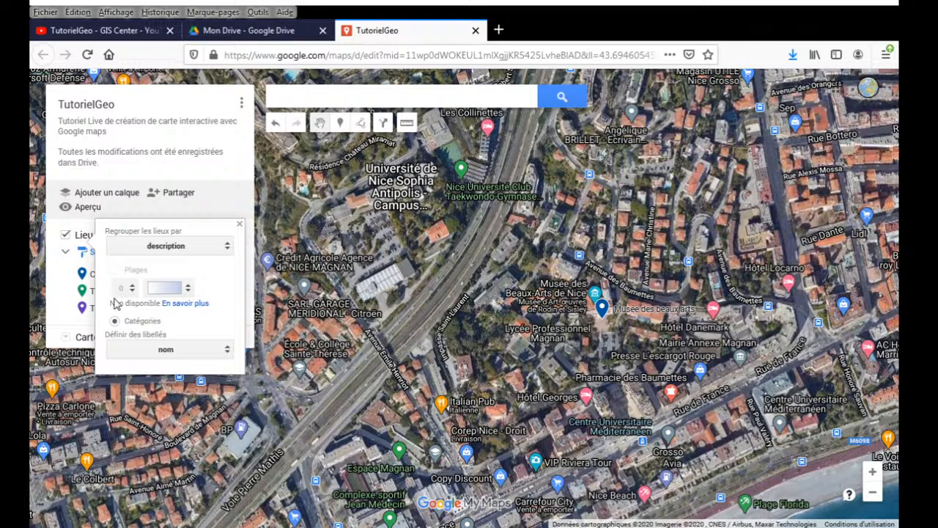
left_click(63, 314)
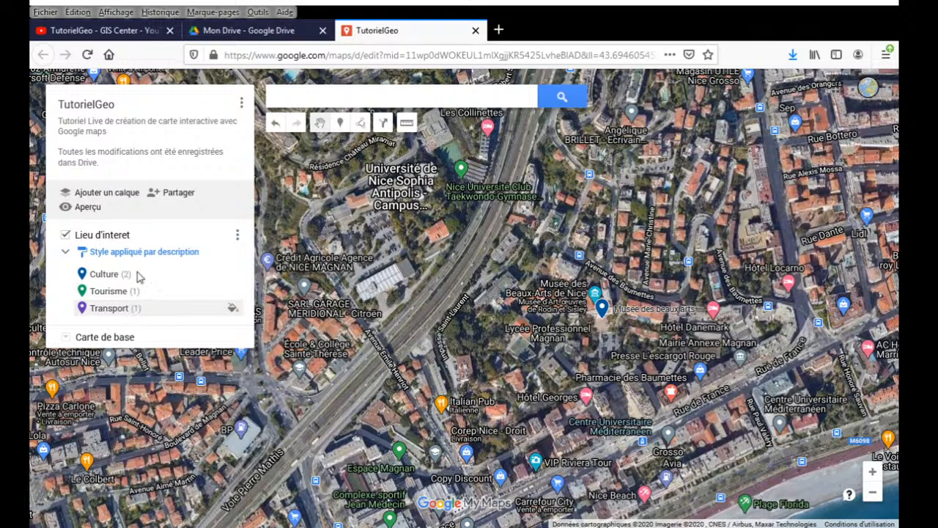
Step: Examine the descriptions in the Lieu d'interet data table and the category colours of the markers across Nice
left_click(237, 242)
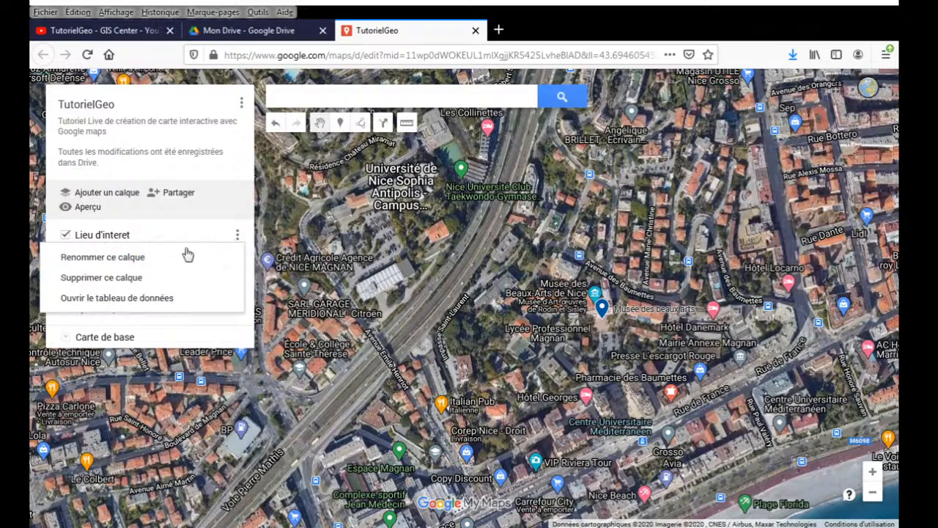
left_click(131, 298)
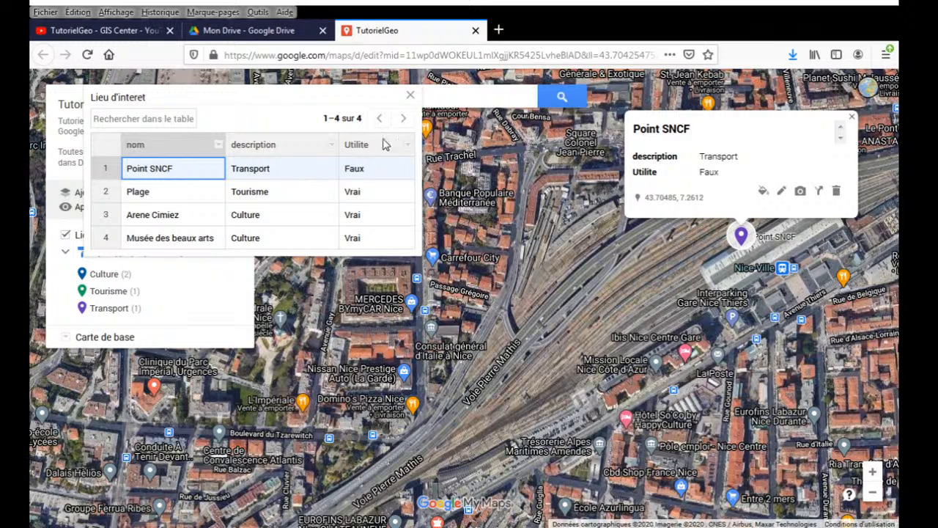
left_click(851, 117)
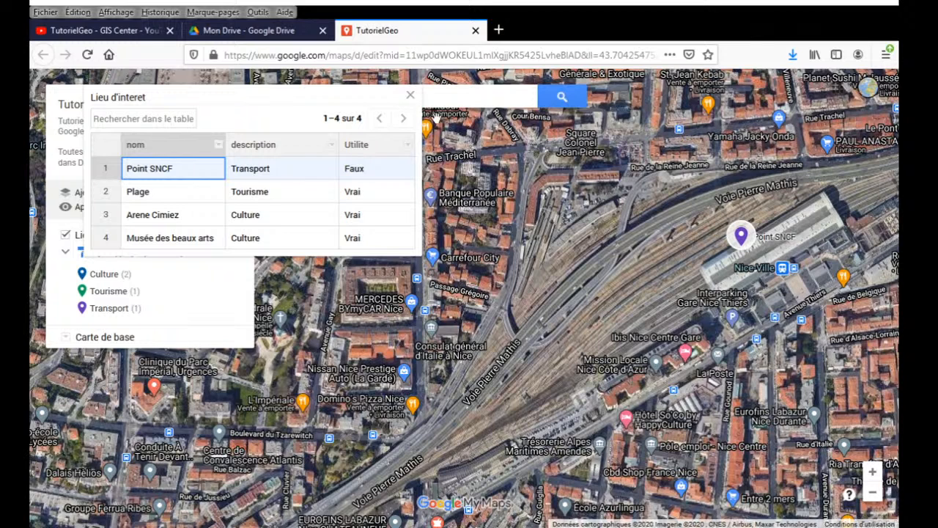
left_click(410, 95)
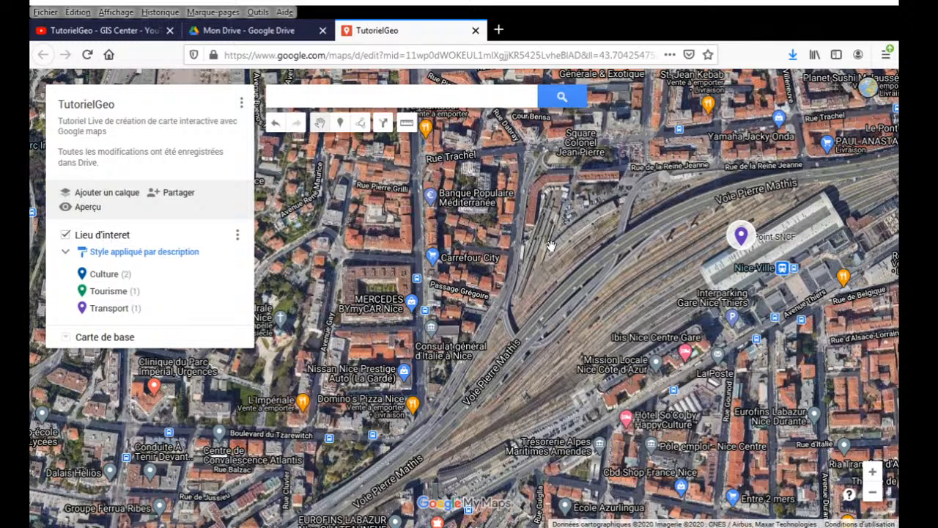
scroll(549, 246, "down", 1)
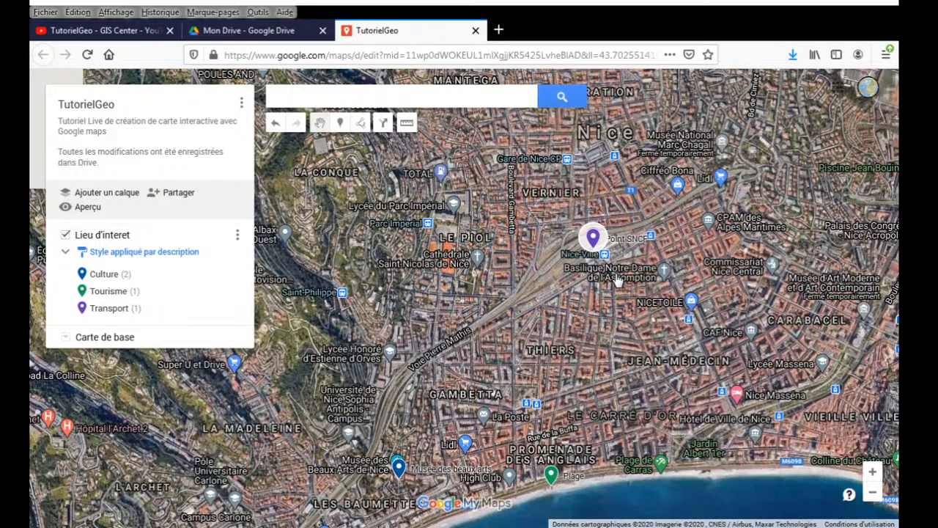
scroll(618, 281, "down", 1)
scroll(618, 281, "down", 1)
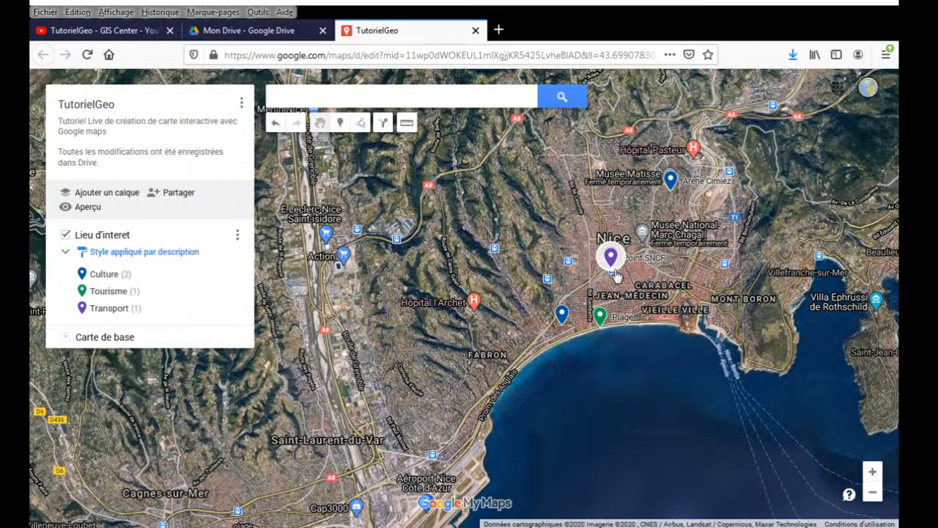
Step: Add a marker in northern Nice beside Market Nice Gorbella, near Villa Arson
scroll(616, 275, "up", 1)
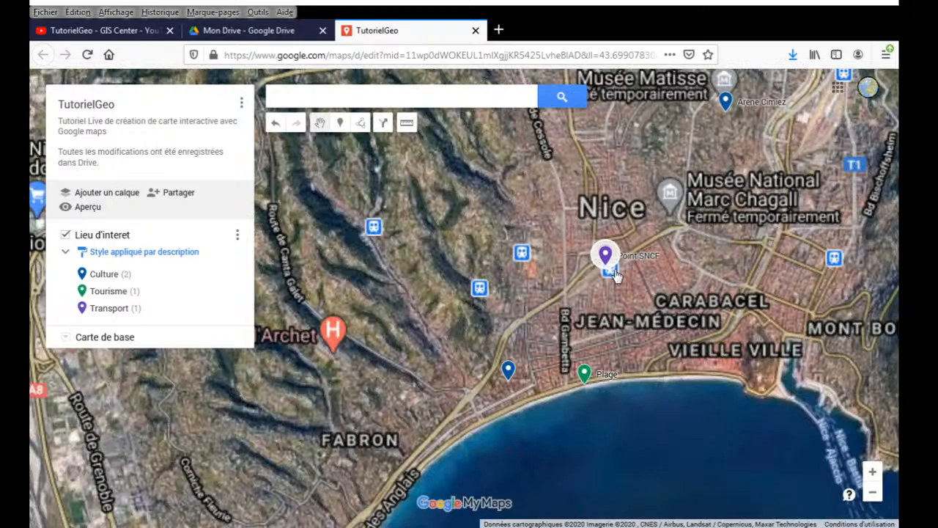
scroll(614, 271, "up", 1)
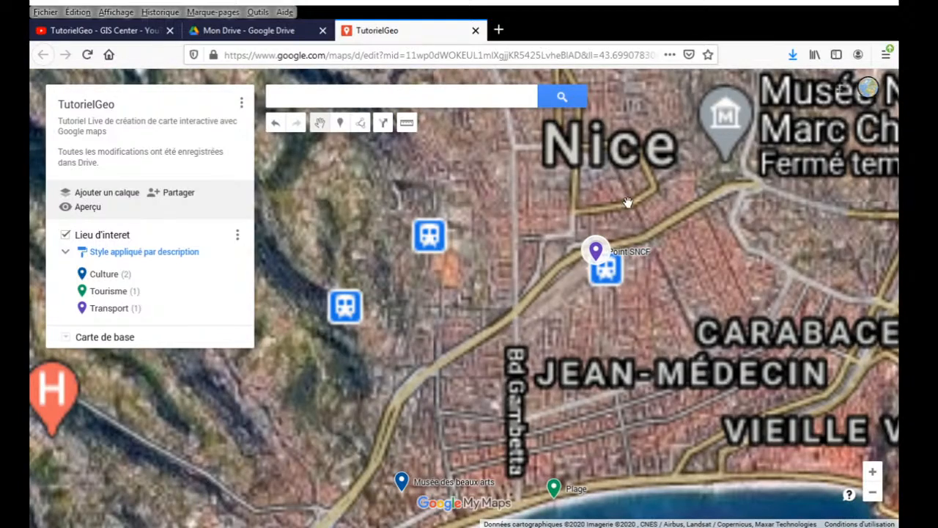
left_click_drag(628, 203, 644, 330)
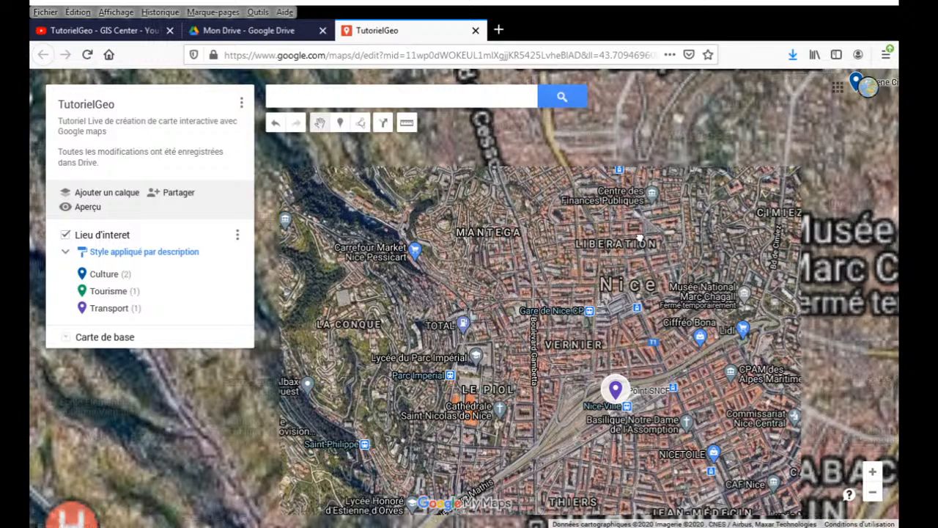
left_click(338, 125)
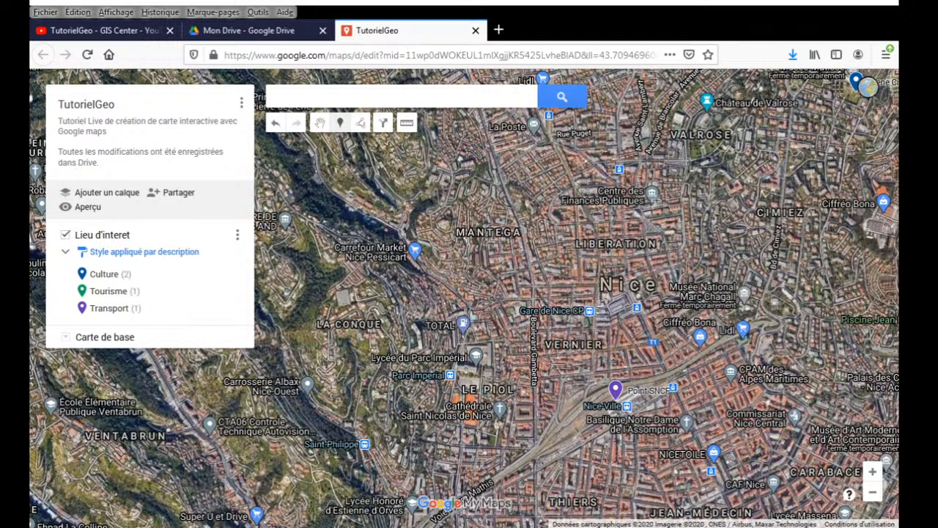
left_click_drag(617, 154, 678, 360)
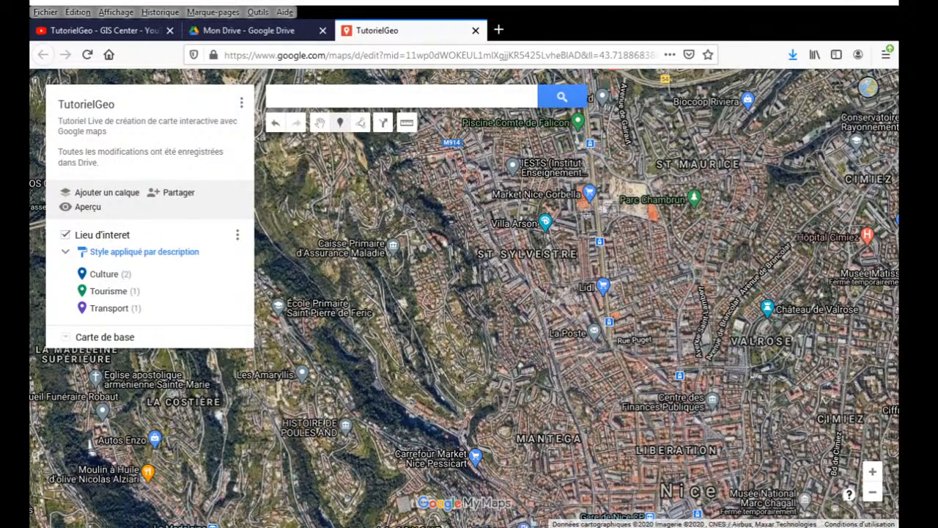
left_click(519, 223)
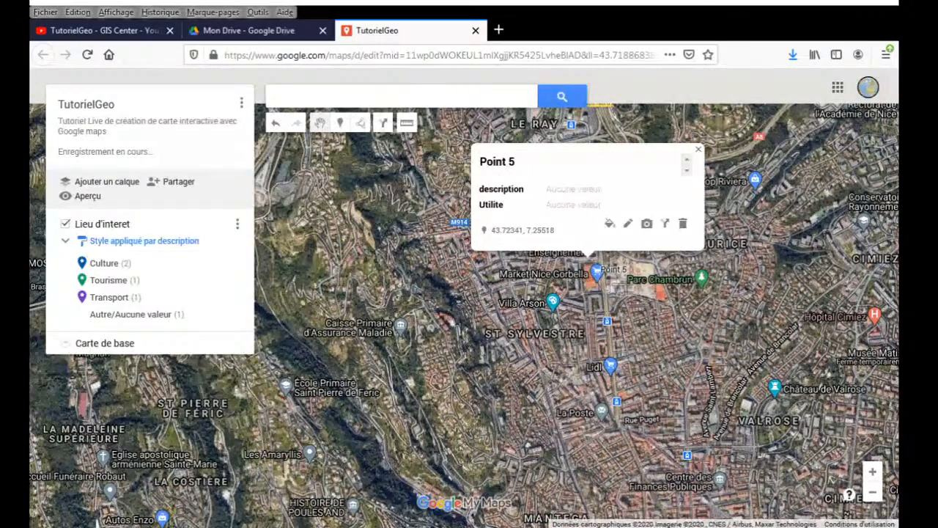
Step: Rename the Point 5 marker "Tennis club", set its description to "Sport" and Utilite to "Vrai", and save it
left_click(628, 224)
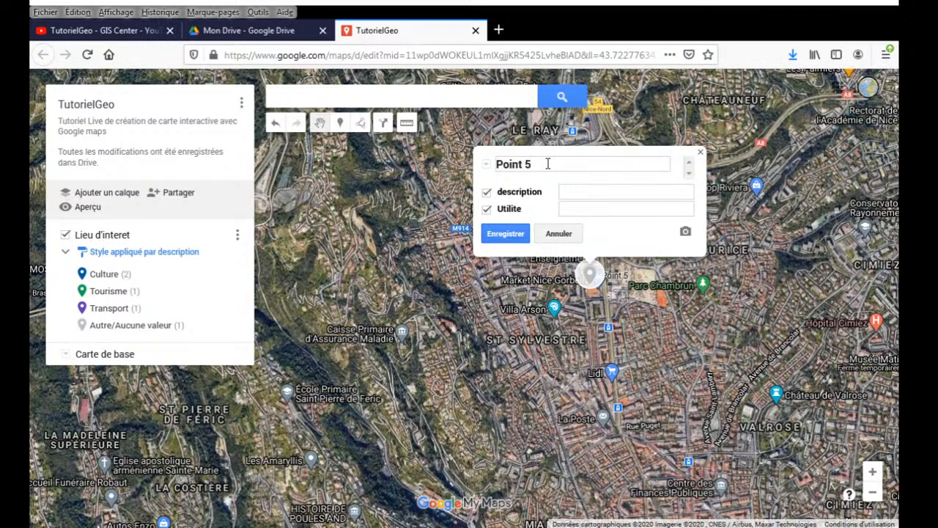
type("Tennis club")
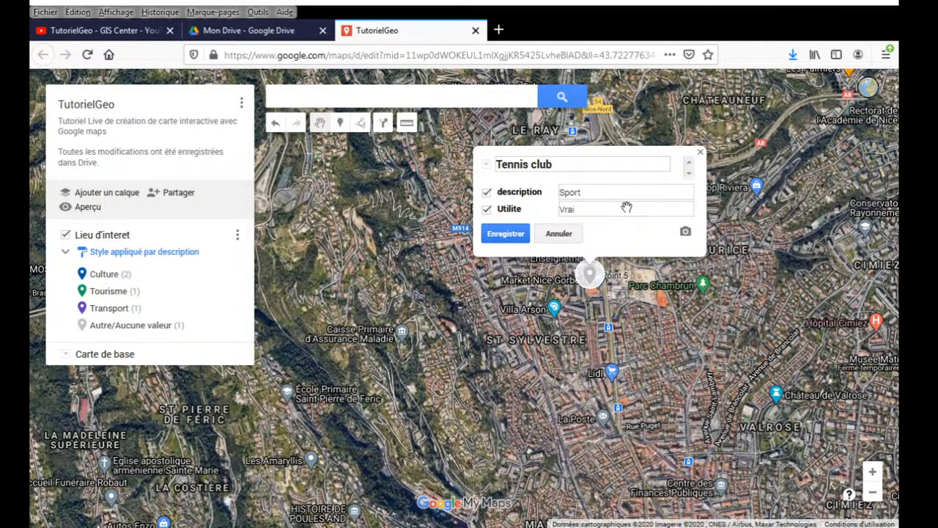
key("Return")
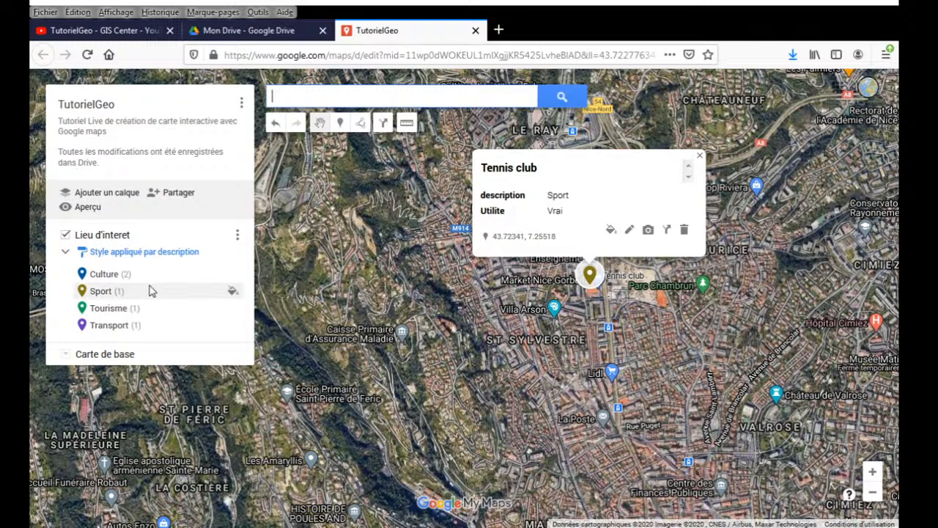
Step: Change the colour of the Sport category's markers to coral red
left_click(610, 230)
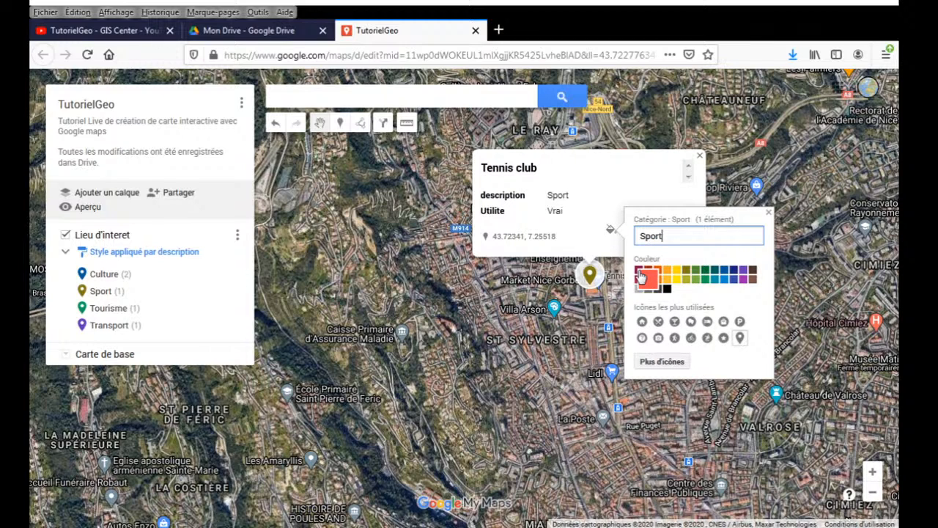
left_click(641, 276)
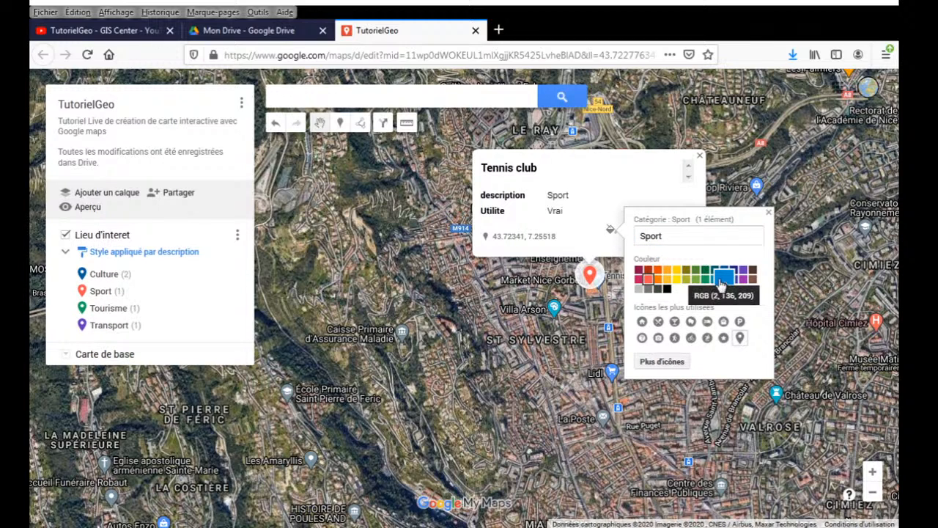
left_click(768, 210)
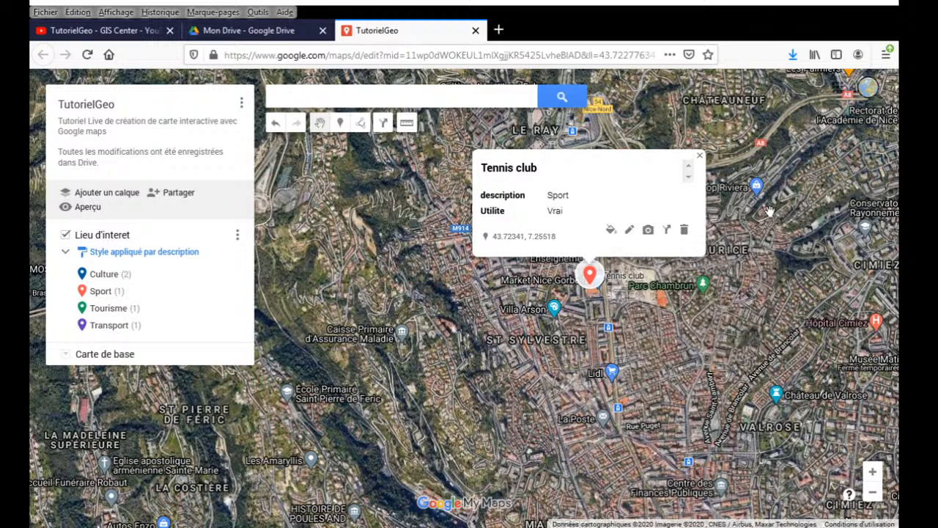
left_click(698, 158)
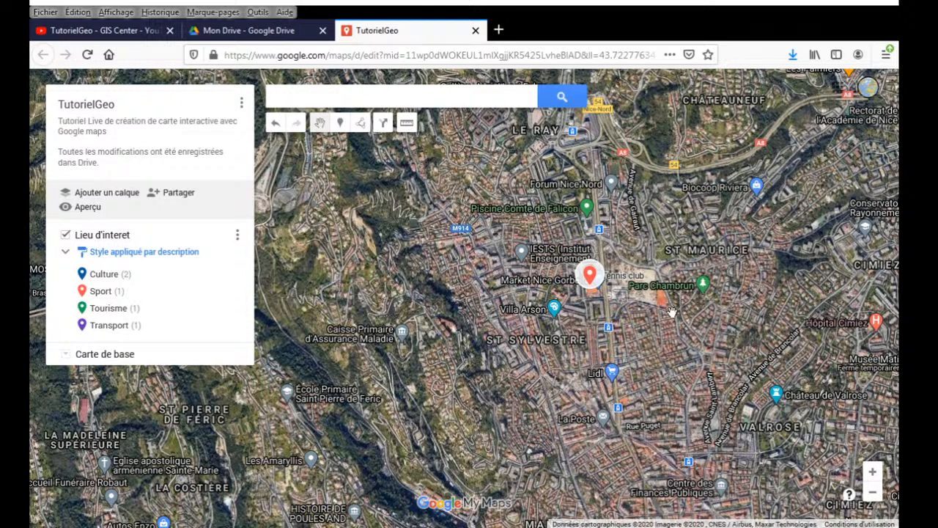
Step: Add a marker beside Parc Chambrun named "TCM", with description "Sport" and Utilite "Vrai", and save it
left_click(340, 122)
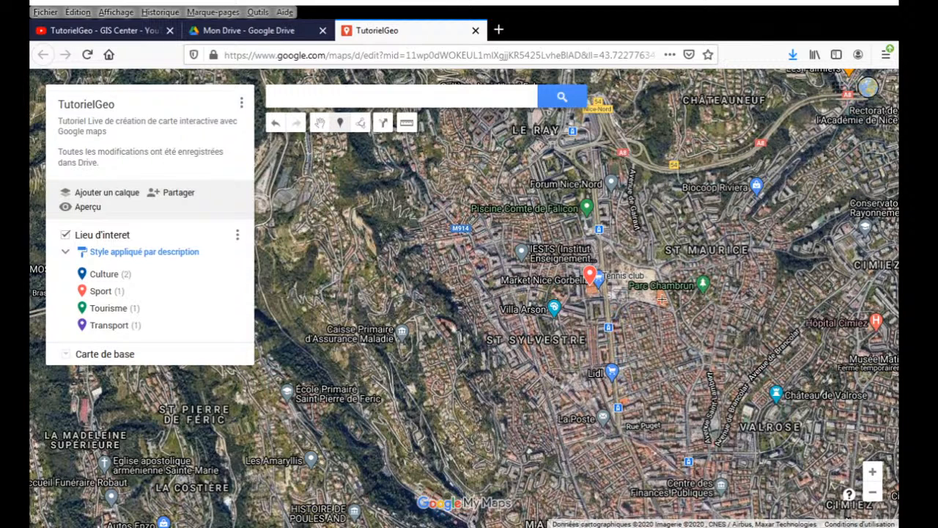
left_click(664, 299)
left_click(645, 208)
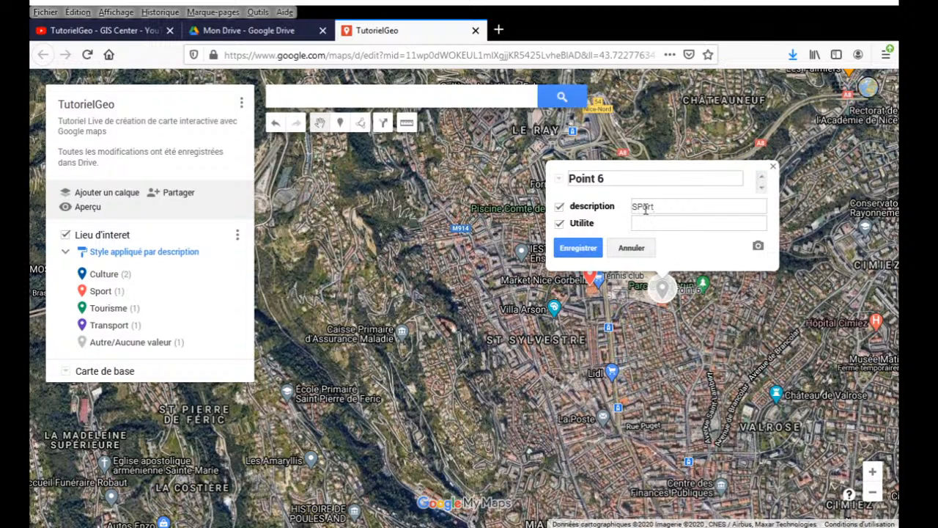
left_click_drag(636, 207, 641, 207)
triple_click(629, 178)
type("TCM")
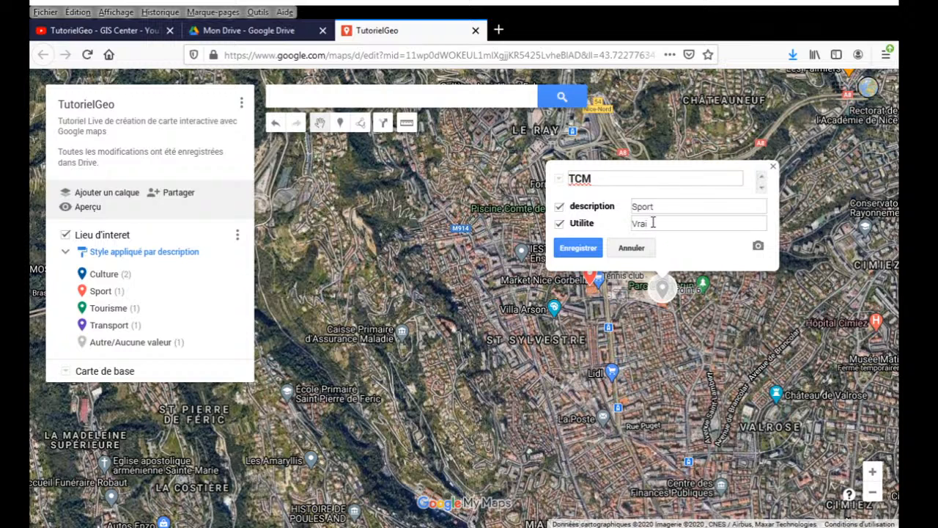
left_click(586, 249)
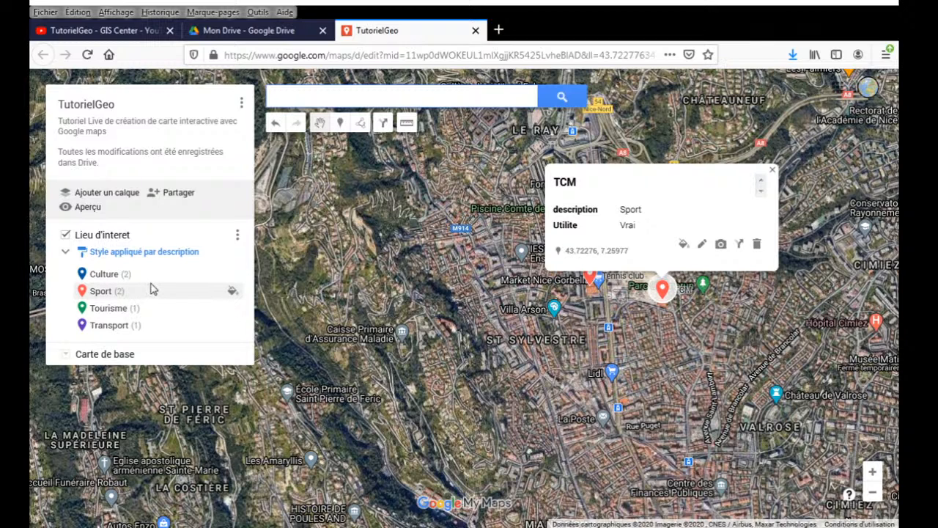
left_click(773, 171)
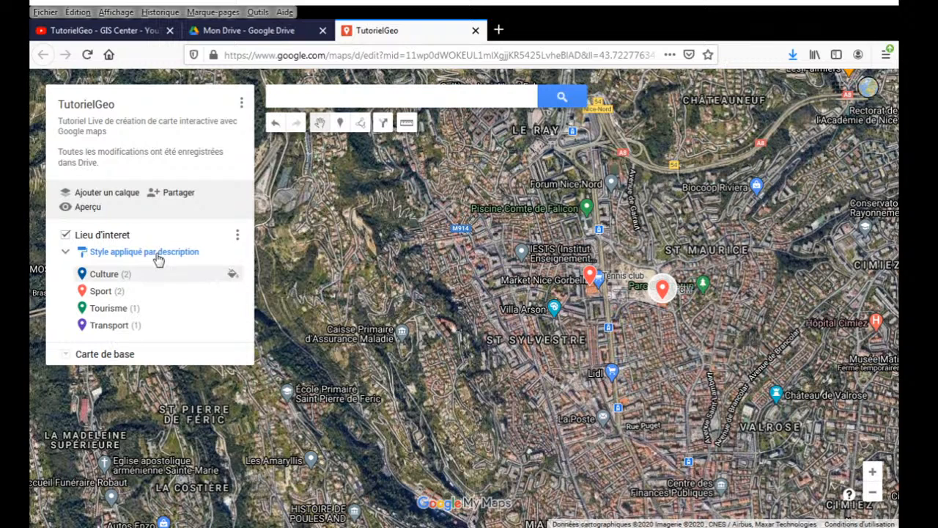
Step: Style the Lieu d'interet layer by its Utilite column
left_click(188, 253)
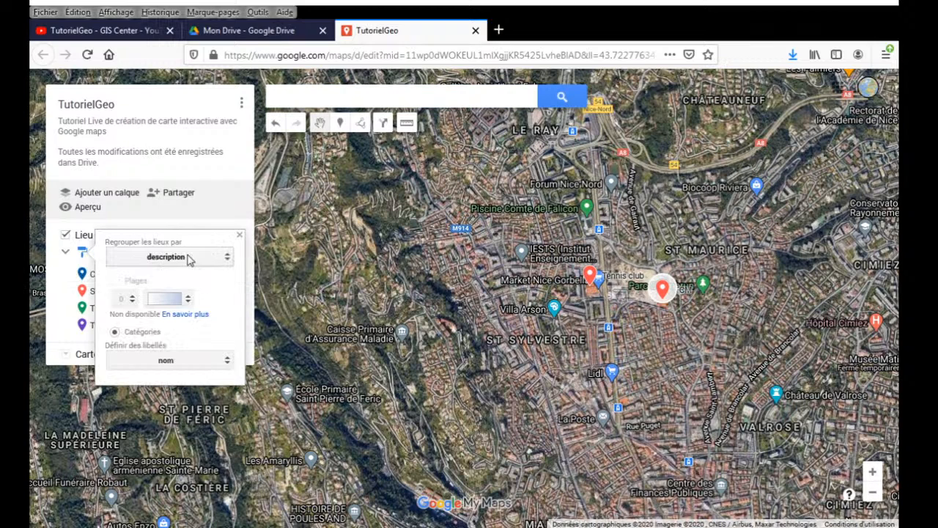
left_click(207, 263)
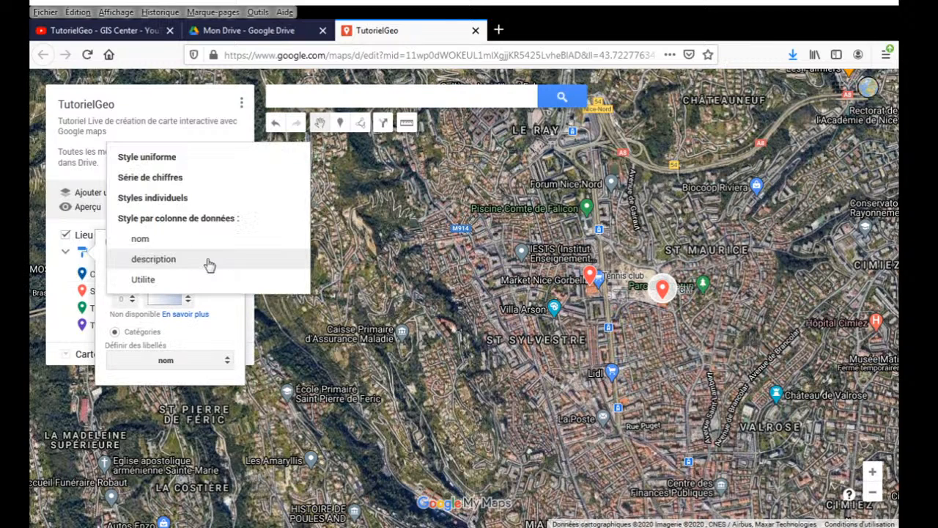
left_click(155, 279)
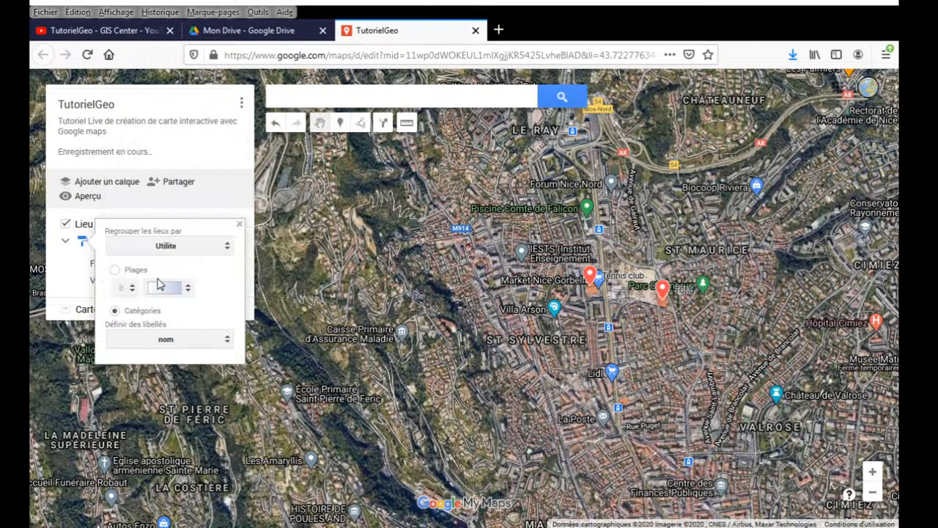
left_click(239, 226)
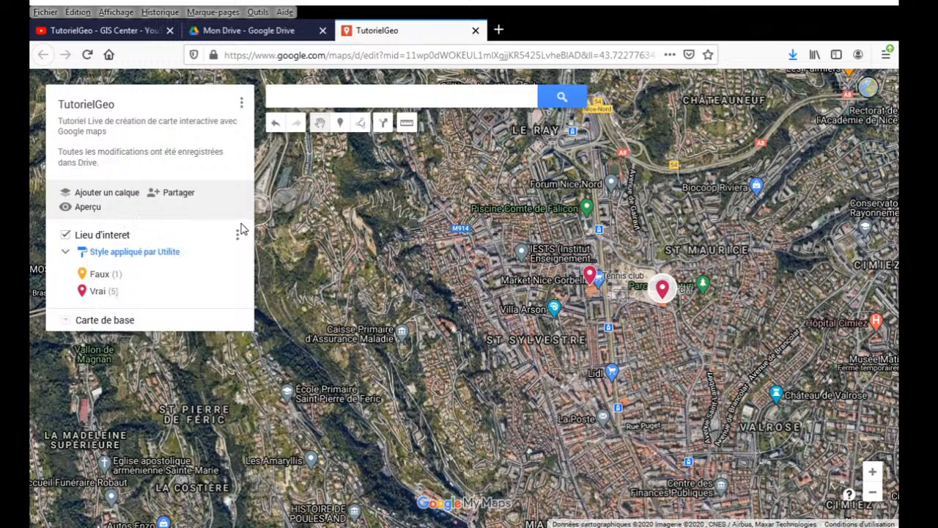
Step: Group the Lieu d'interet places by description again and set their map labels to the Utilite column
left_click(168, 253)
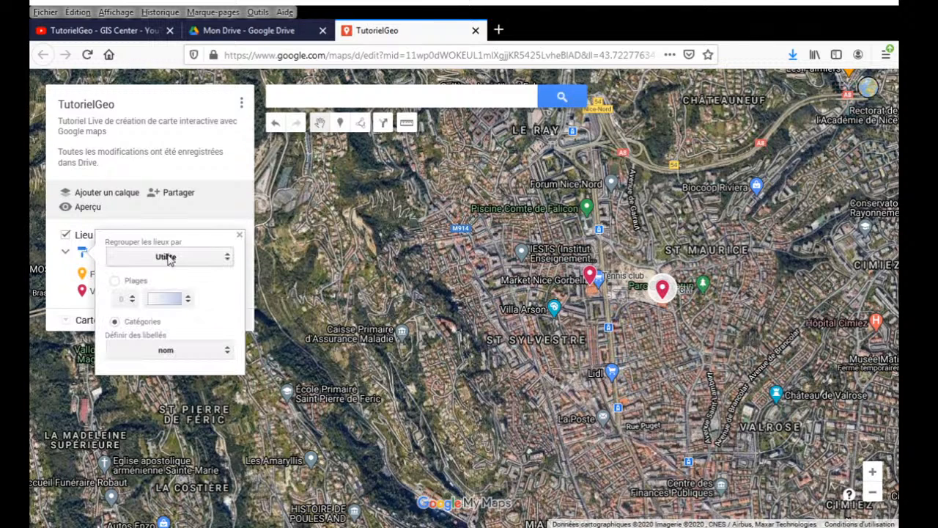
left_click(193, 258)
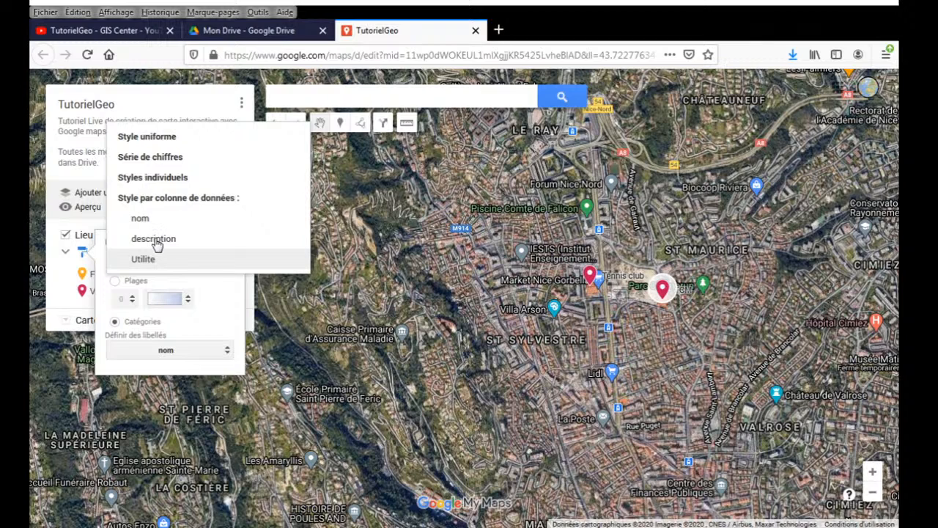
left_click(154, 238)
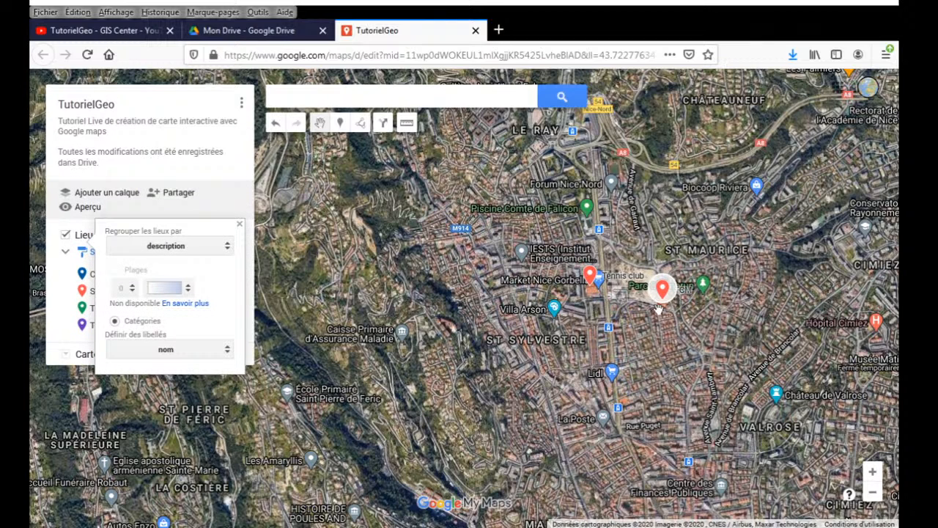
left_click(226, 351)
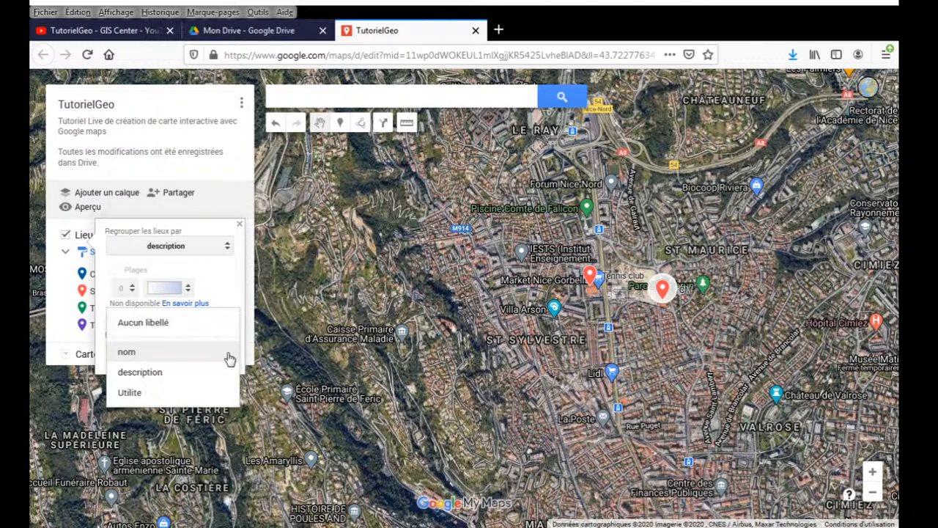
left_click(176, 392)
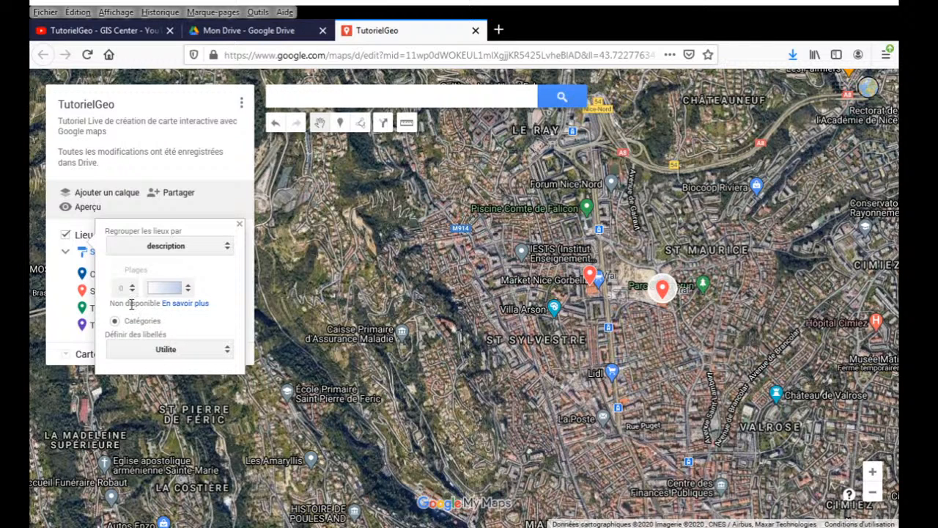
left_click(240, 224)
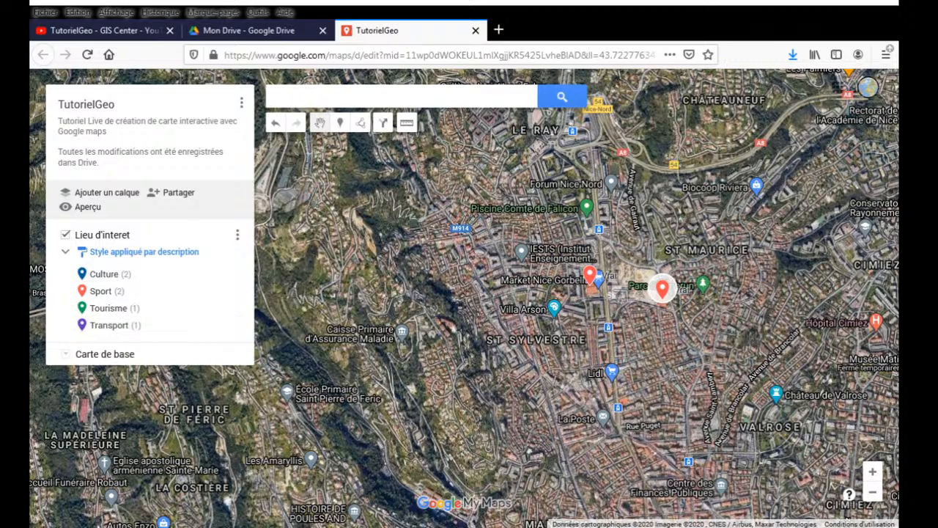
Step: Add a new layer to the map and name it "Quartier touristique"
left_click(108, 192)
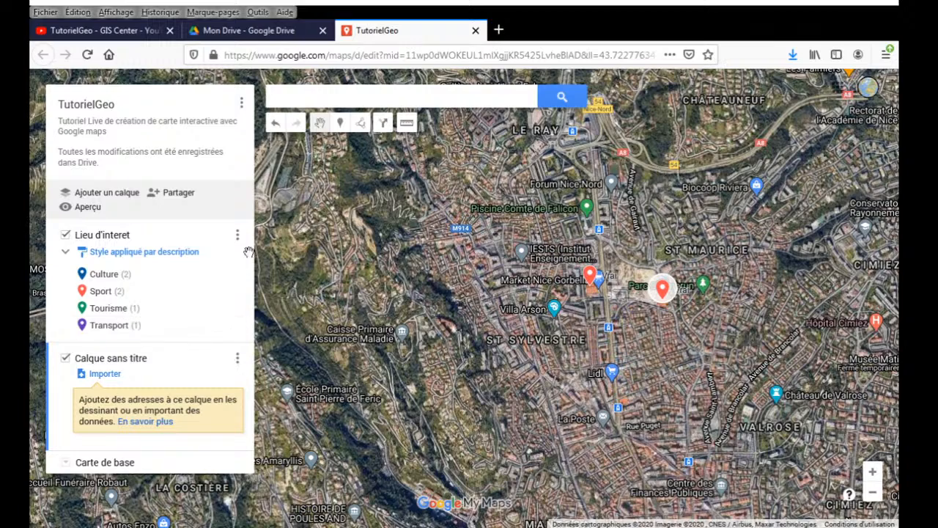
left_click(124, 360)
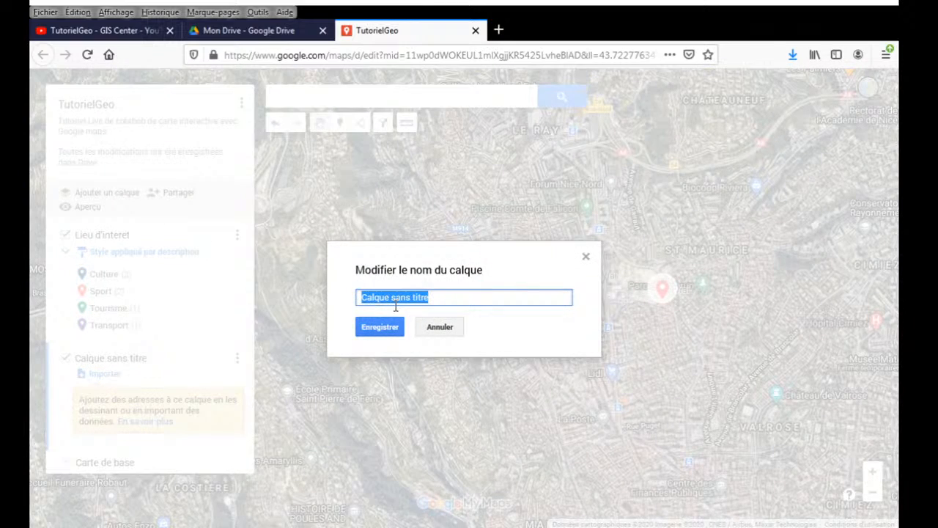
type("Scet")
key("BackSpace")
key("BackSpace")
key("BackSpace")
type("ec")
type("t")
key("BackSpace")
key("BackSpace")
key("BackSpace")
key("BackSpace")
type("Quartier touristique")
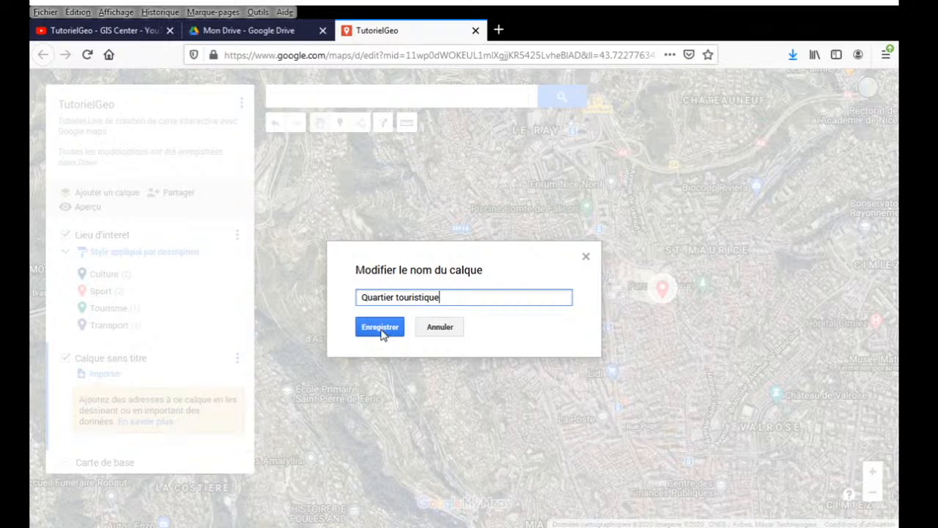
left_click(380, 329)
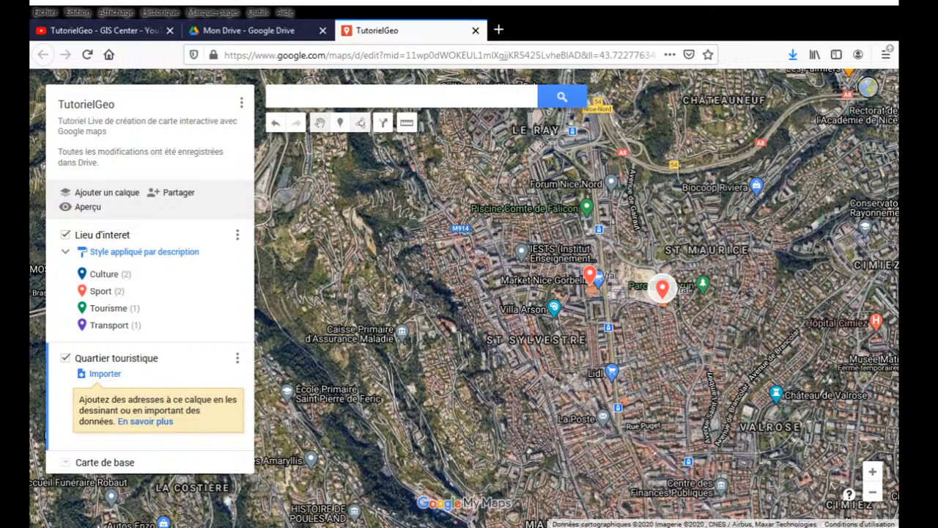
left_click(359, 123)
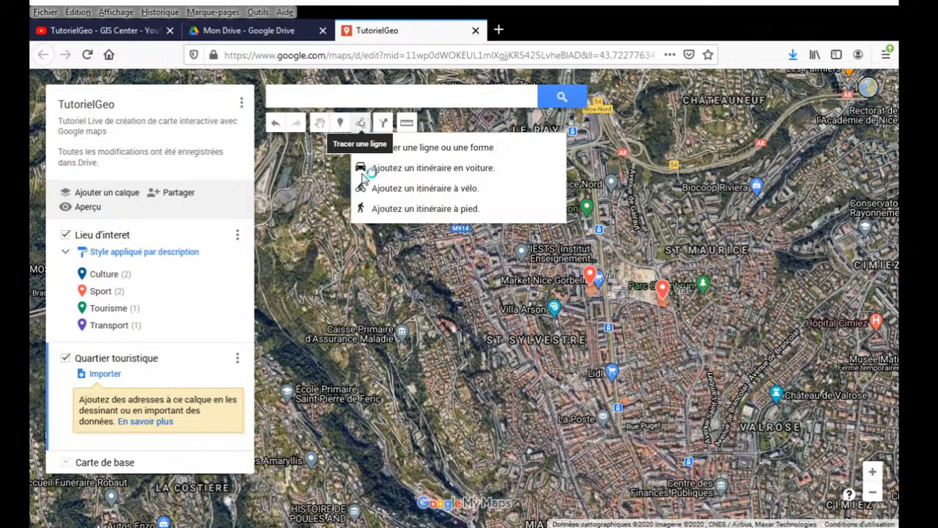
left_click(472, 150)
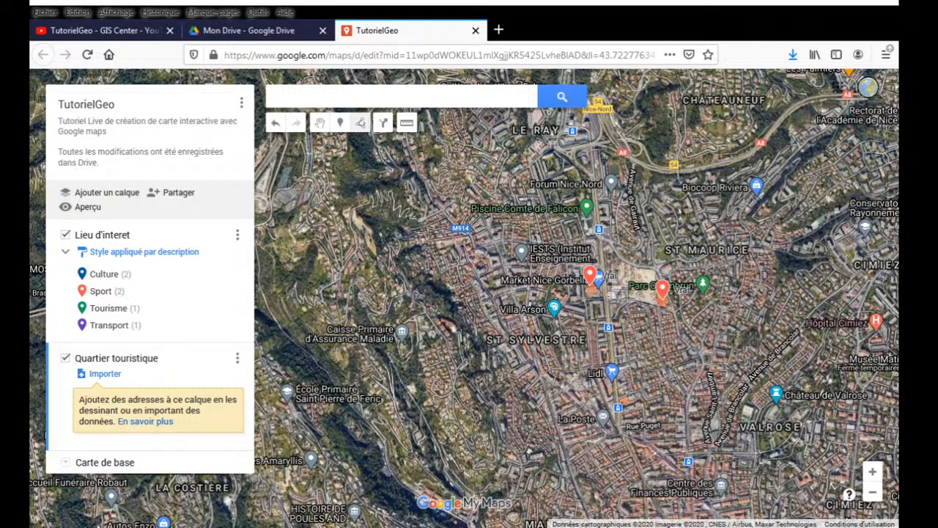
left_click(563, 244)
left_click(596, 297)
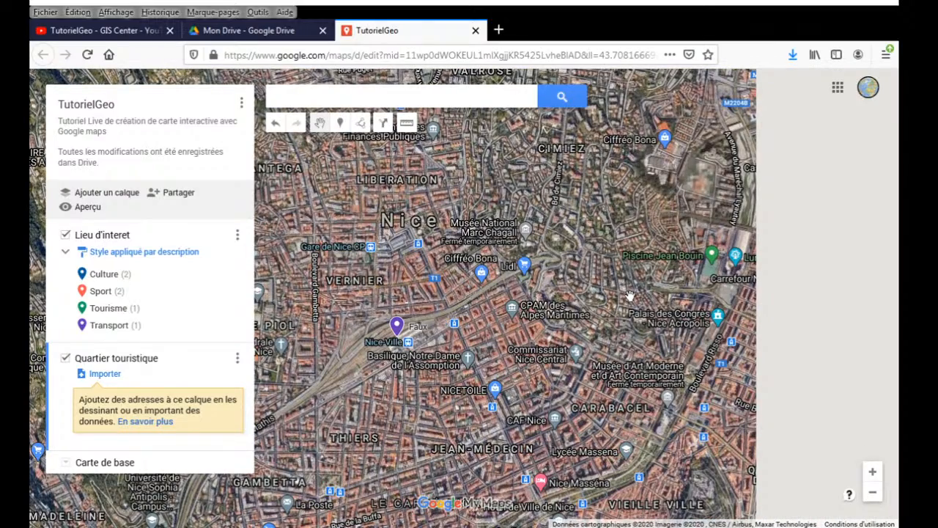
left_click_drag(630, 295, 624, 210)
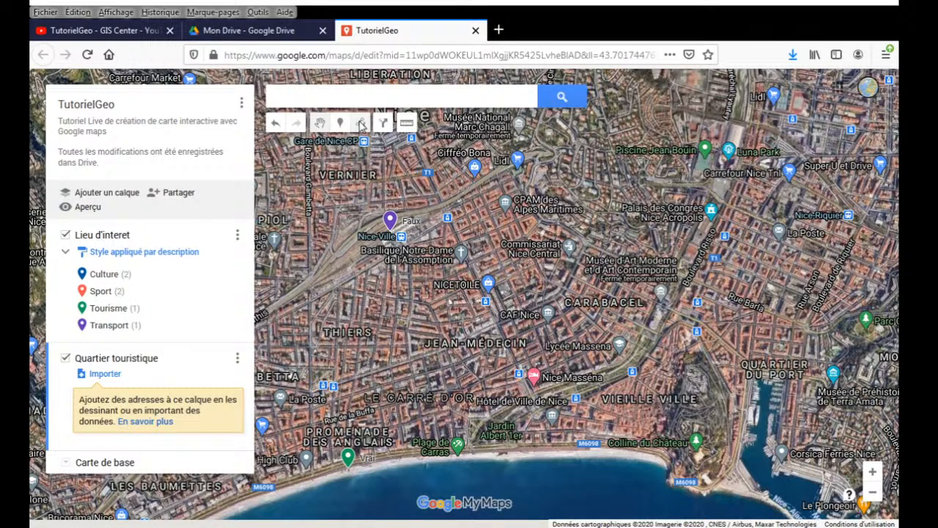
scroll(652, 401, "up", 1)
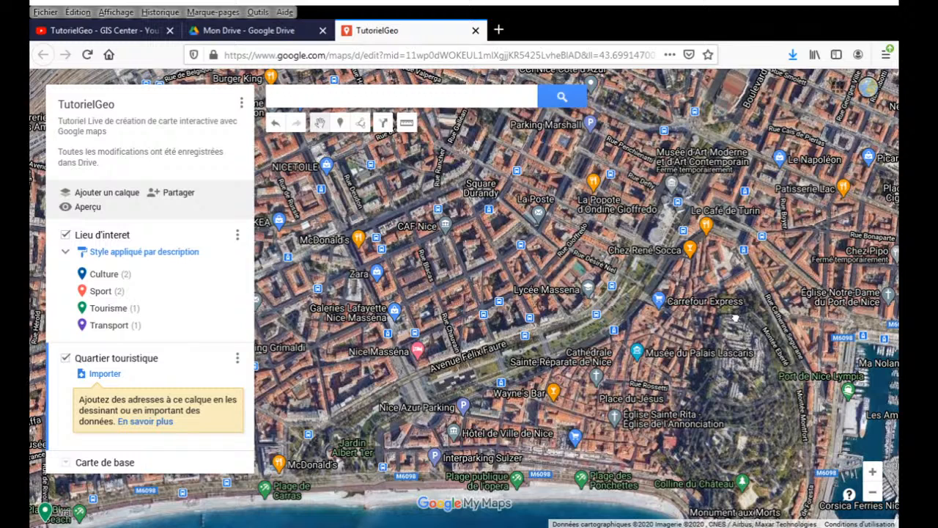
key("alt+Tab")
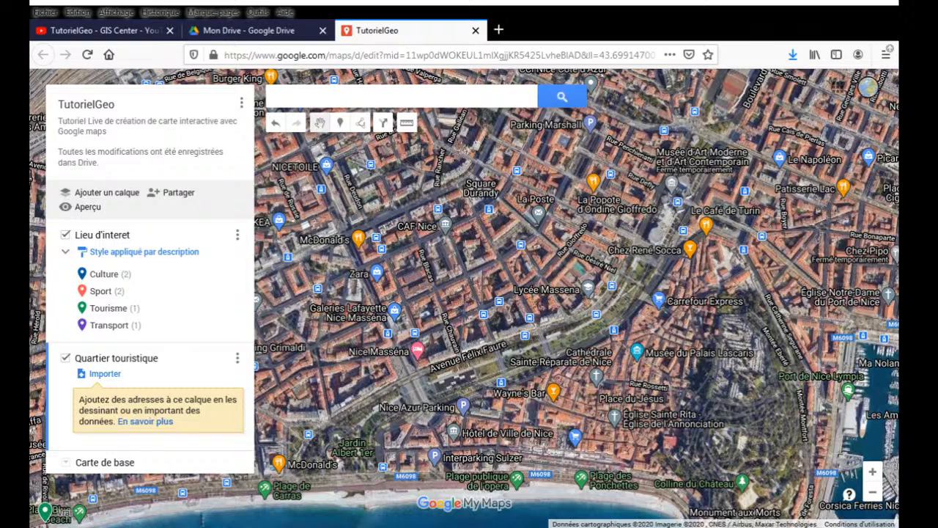
Step: Add a Texte column "nature" to the Quartier touristique layer's data table and insert a "densite" column after it
left_click(237, 359)
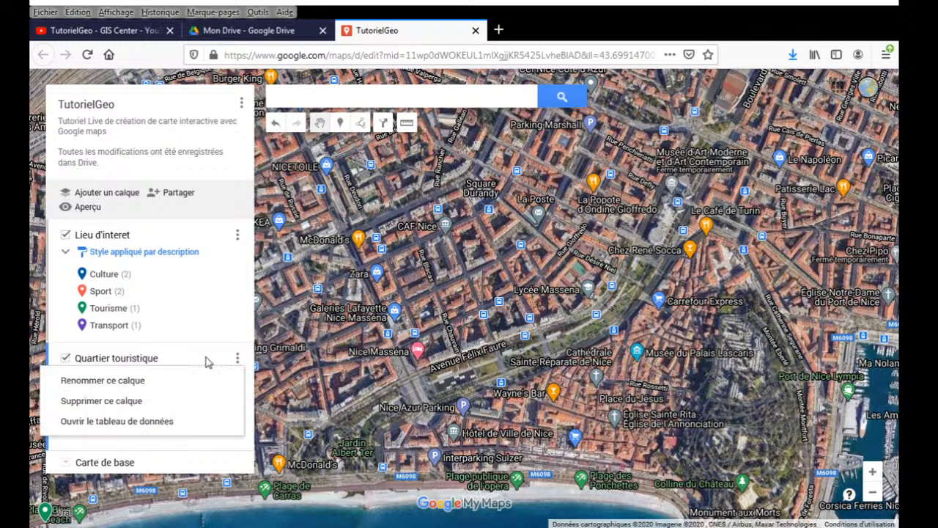
left_click(109, 423)
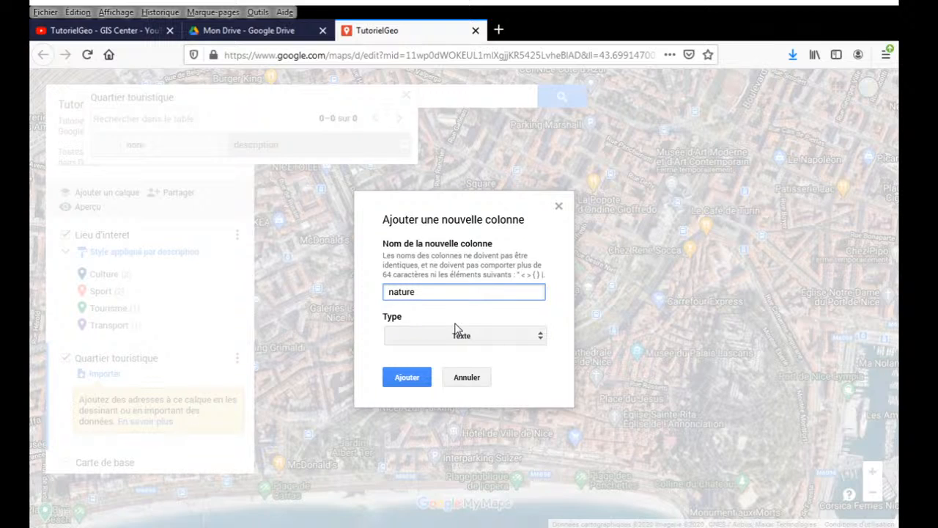
key("Return")
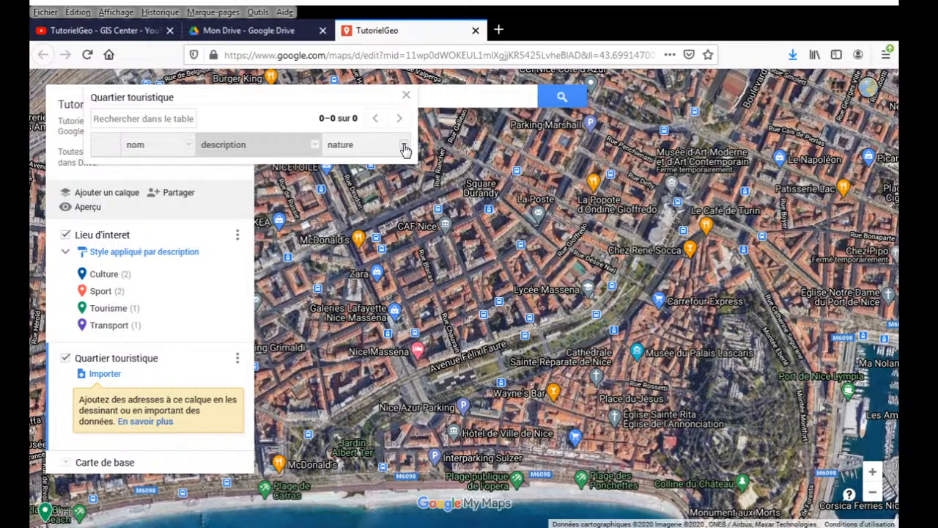
left_click(404, 145)
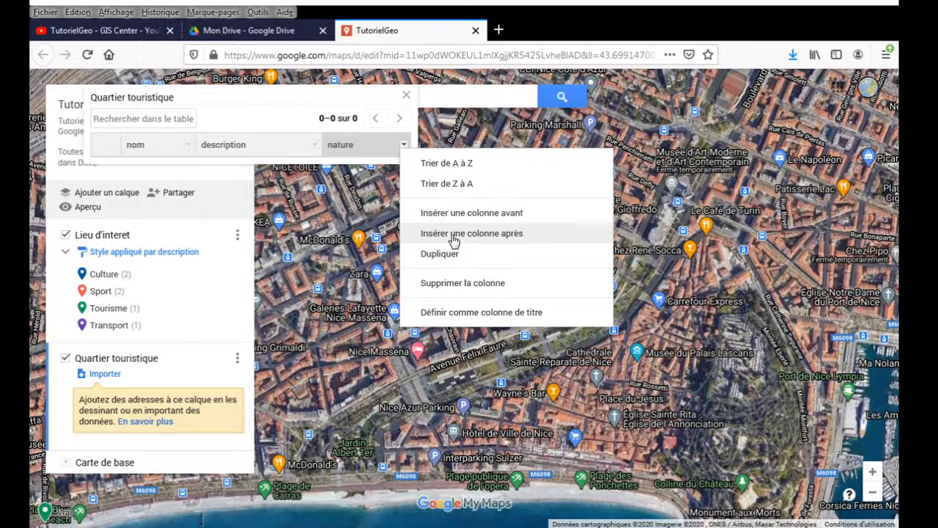
left_click(454, 235)
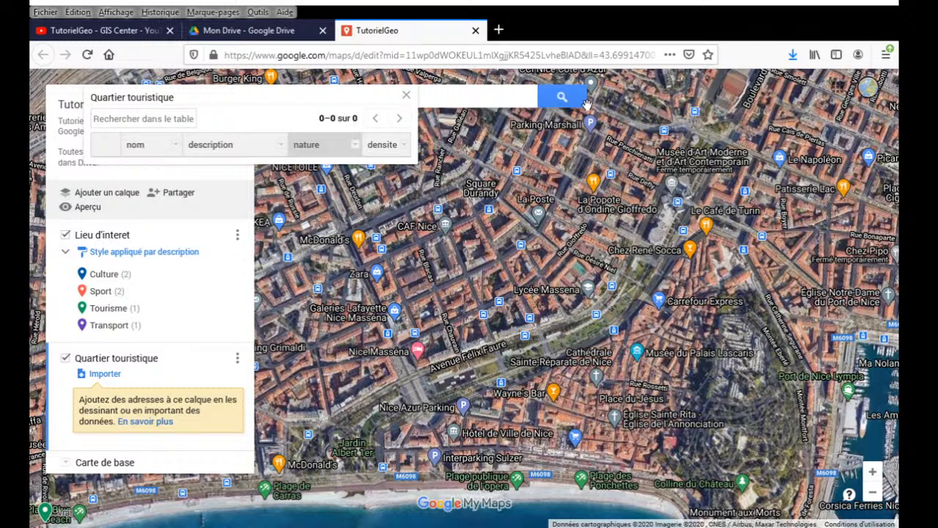
Step: Insert a date column named "soirée" after densite in the Quartier touristique data table and close the table
left_click(403, 145)
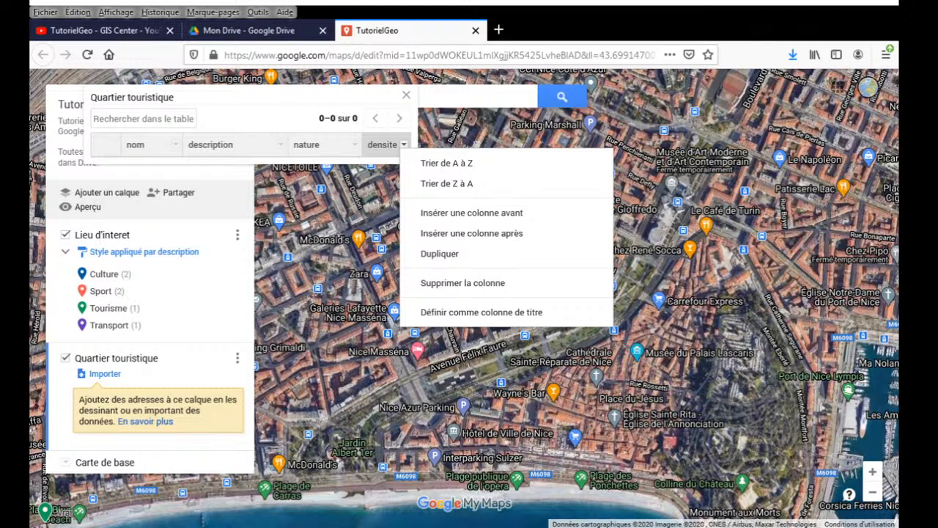
left_click(449, 234)
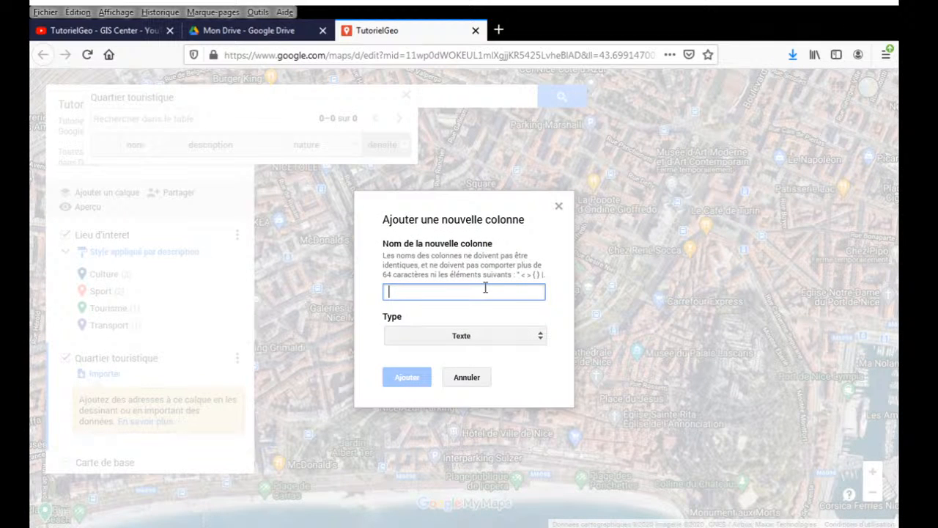
type("so")
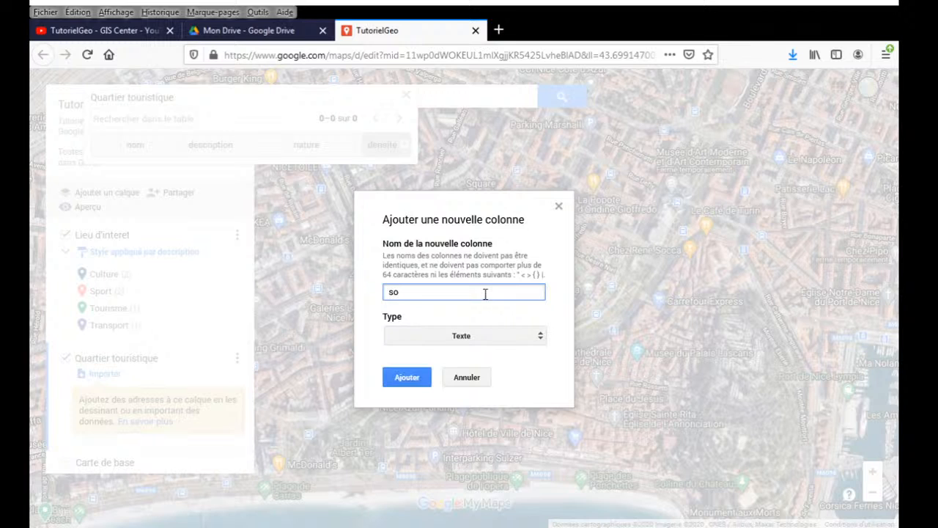
type("irée")
left_click(488, 336)
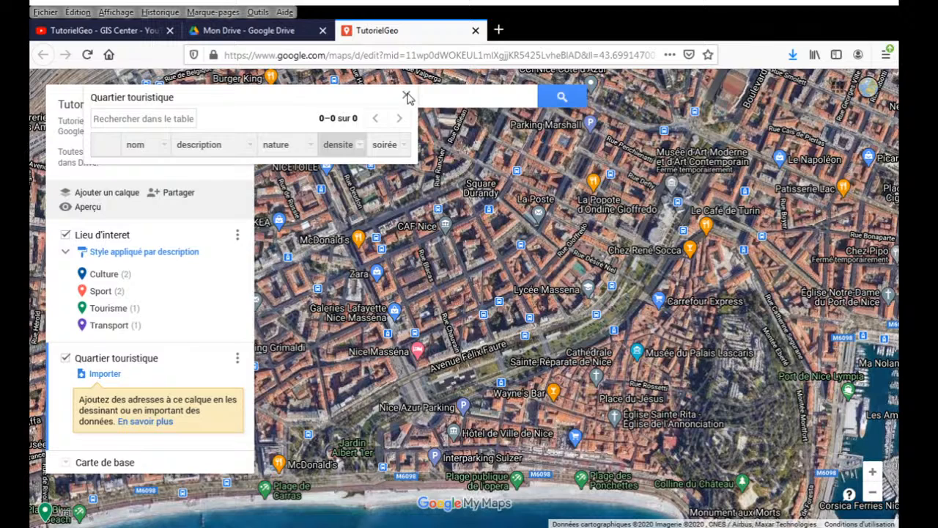
left_click(408, 97)
Step: Draw a closed polygon around the old town, between the Avenue Félix Faure promenade, the seafront and the castle hill
left_click(360, 123)
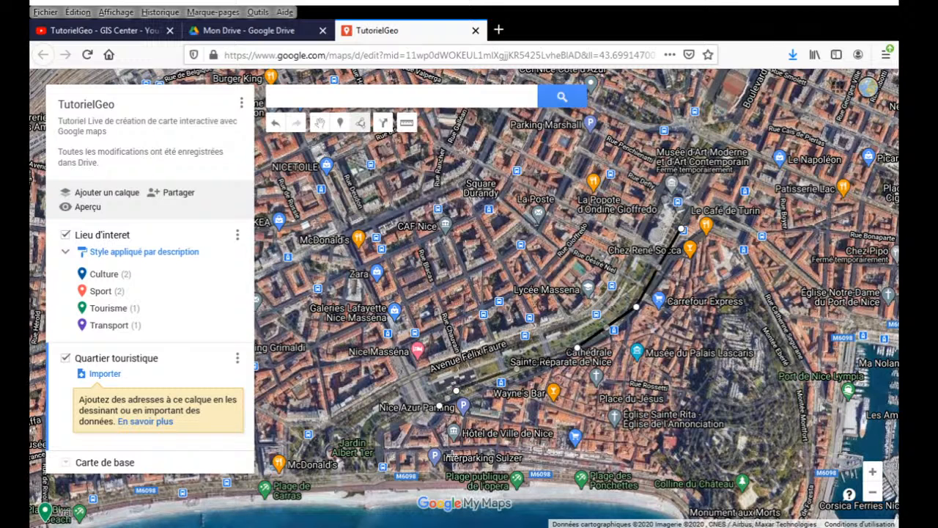
left_click(440, 435)
left_click(464, 456)
left_click(574, 448)
left_click(628, 461)
left_click(657, 468)
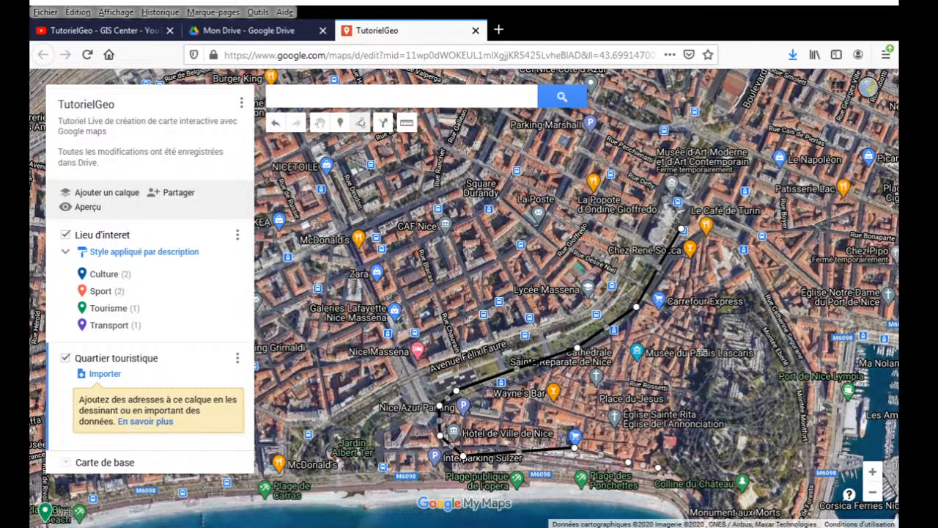
left_click(681, 230)
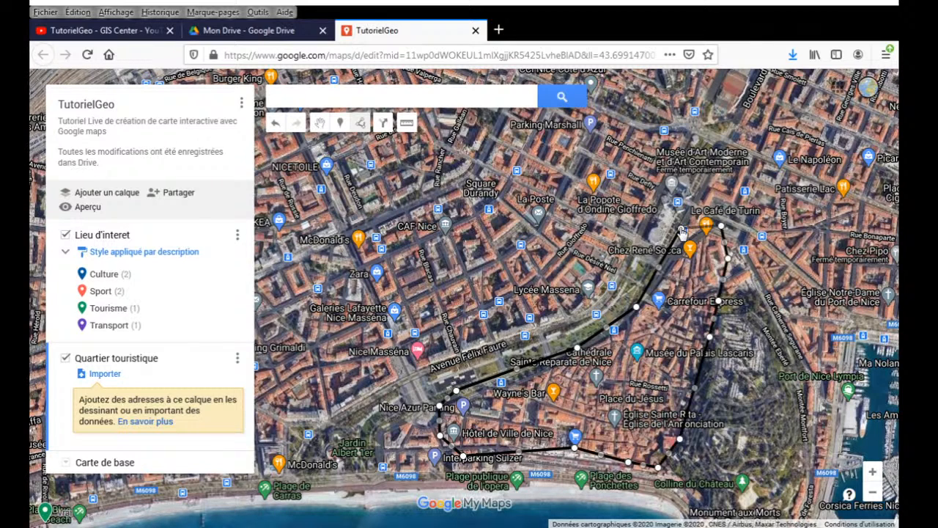
left_click(682, 231)
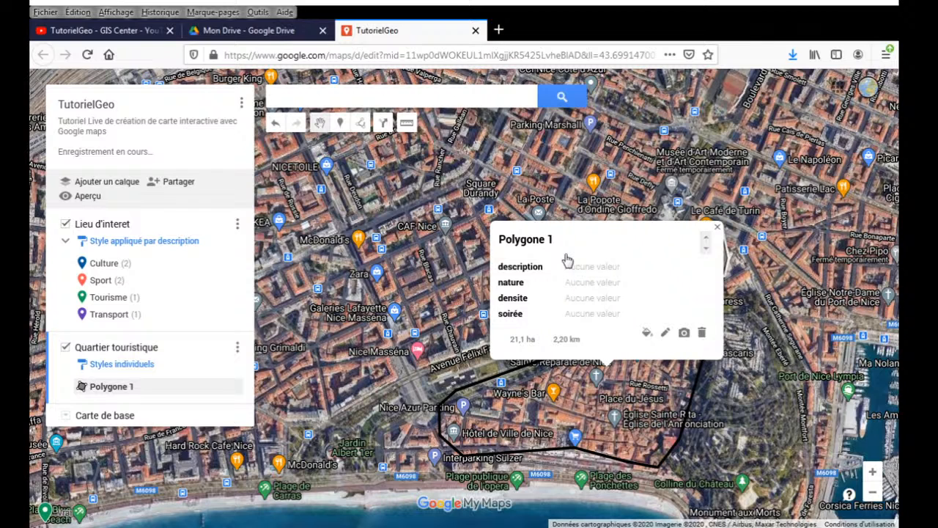
Step: Name the old-town polygon "Vieux Nice", with description "Quartier typique" and nature "Touristique"
double_click(522, 234)
triple_click(522, 235)
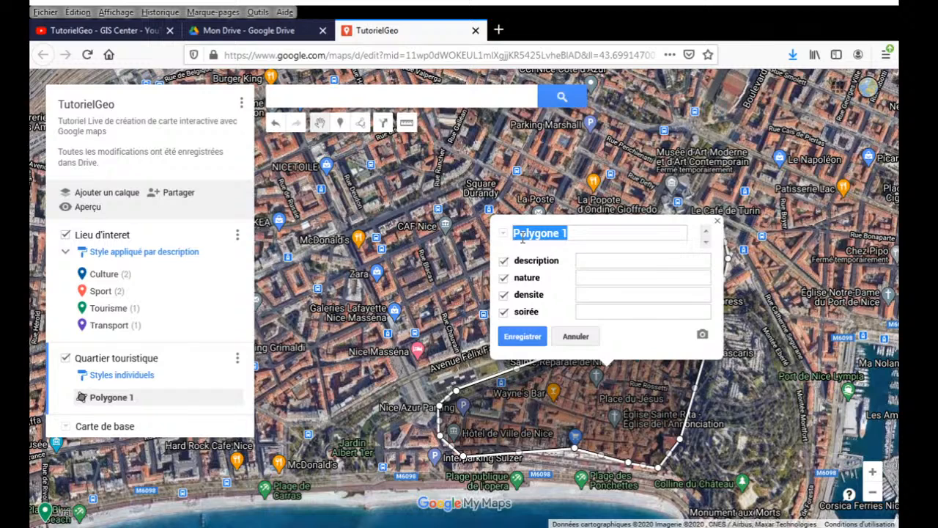
type("Vieux Nice")
left_click(592, 260)
type("Touristique")
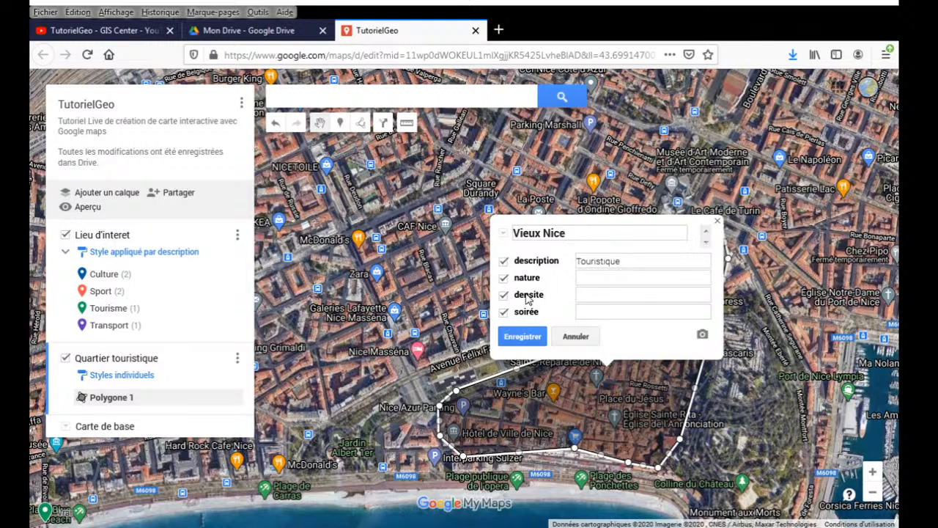
left_click(598, 278)
double_click(606, 264)
key("ctrl+x")
left_click(603, 277)
key("ctrl+v")
left_click(600, 263)
type("Quartier")
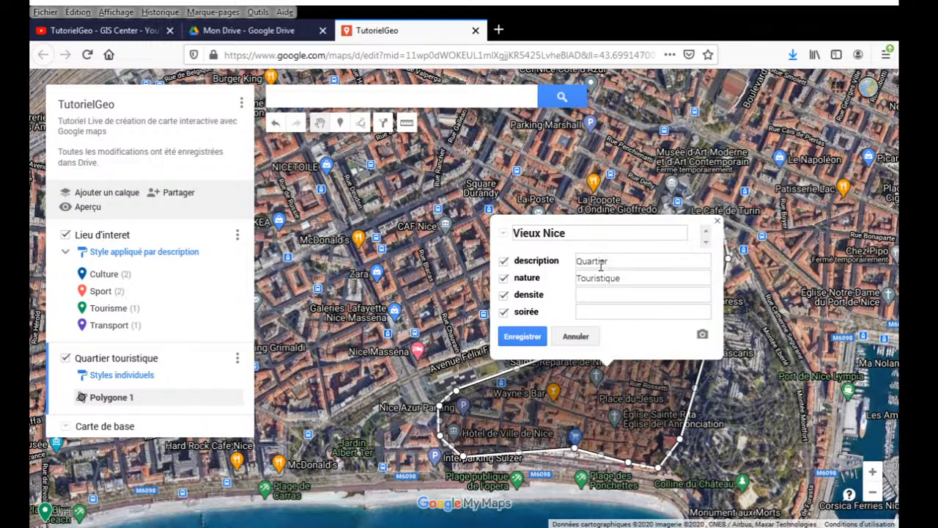
type(" typique")
Step: Set Vieux Nice's densite to 1000, enter 25/12/2020 as its soirée and save the polygon's data
left_click(603, 293)
type("1000")
left_click(599, 313)
type("25/12/2020")
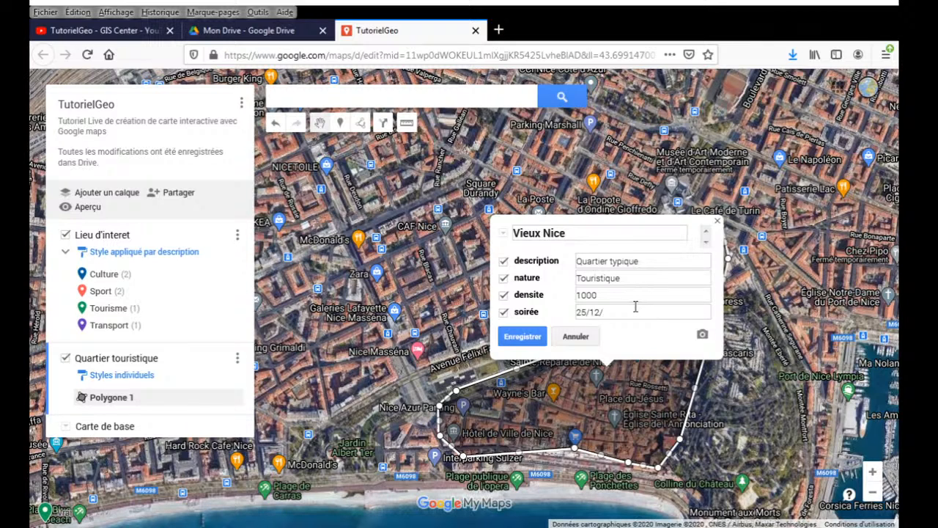
left_click(541, 336)
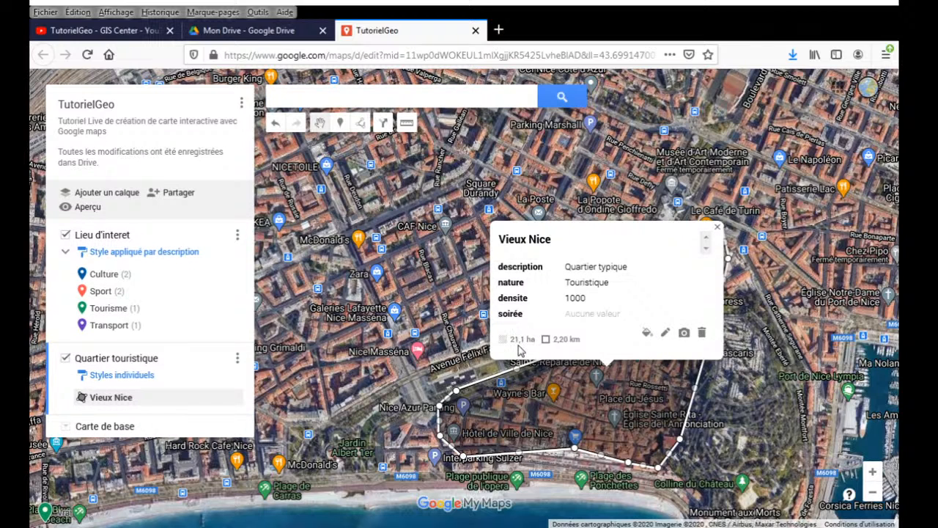
Step: Set the soirée of Vieux Nice to 12/25/2020, save it and close the polygon's information card
left_click(665, 332)
left_click(616, 313)
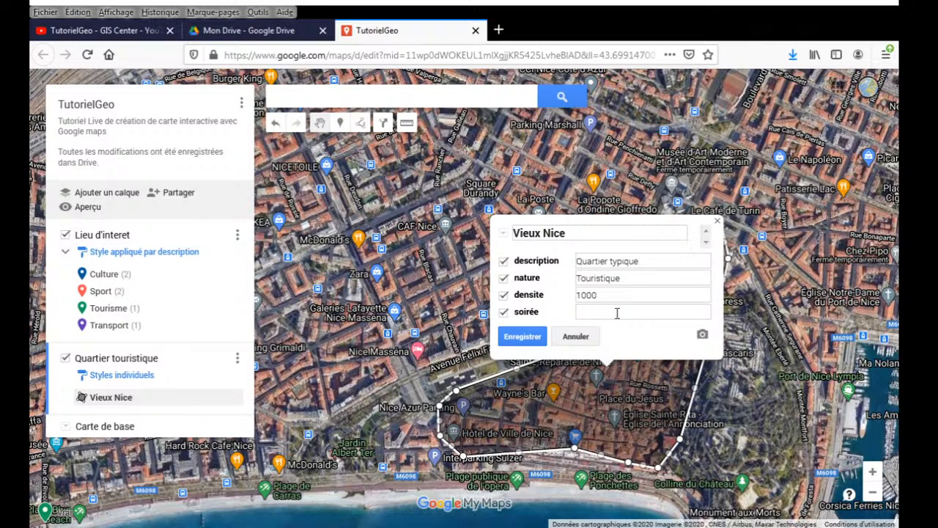
type("12/25/2020")
left_click(534, 338)
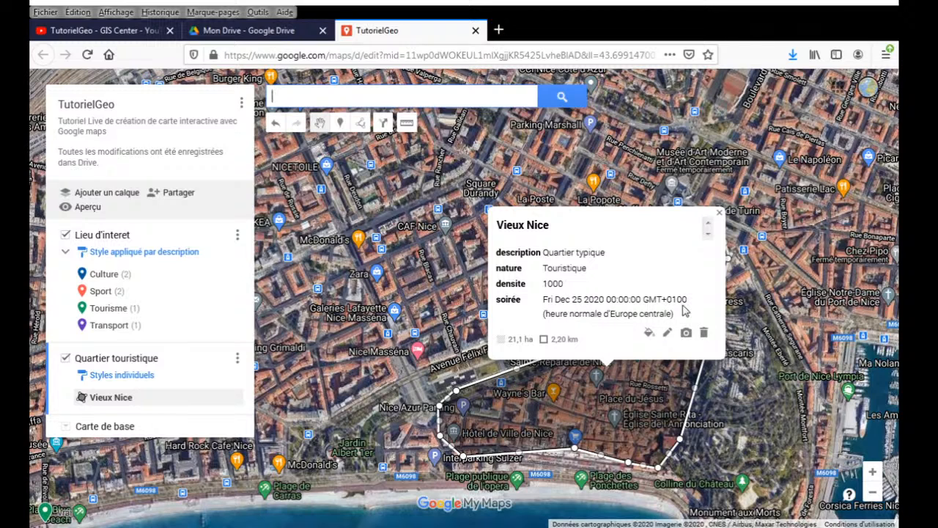
left_click(719, 214)
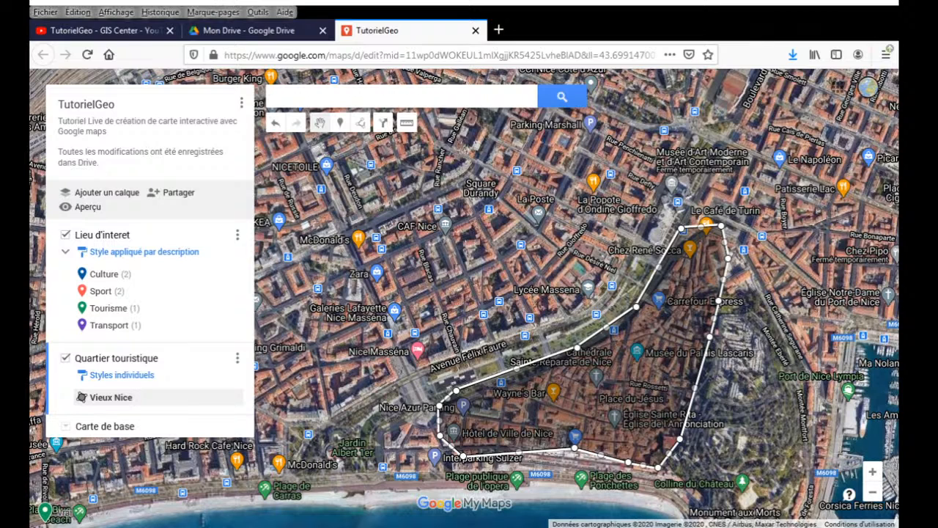
left_click(360, 122)
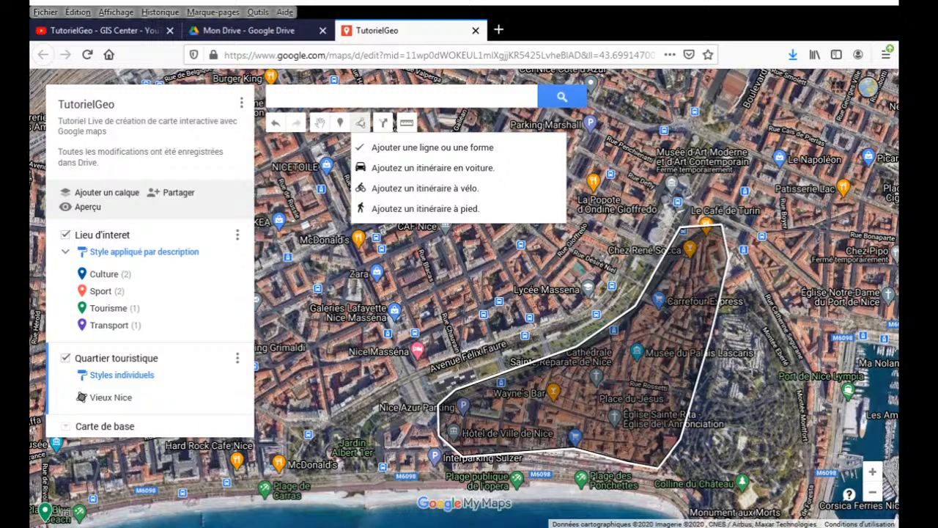
left_click(747, 281)
left_click(749, 335)
key("Escape")
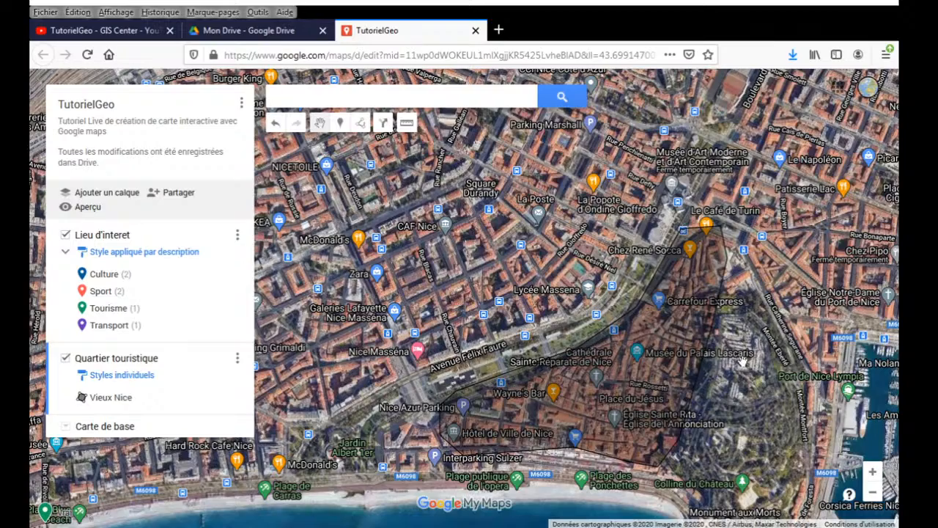
Step: Draw a closed polygon around the castle hill, from the edge of Vieux Nice along the coast and Montée Montfort
left_click_drag(738, 306, 721, 257)
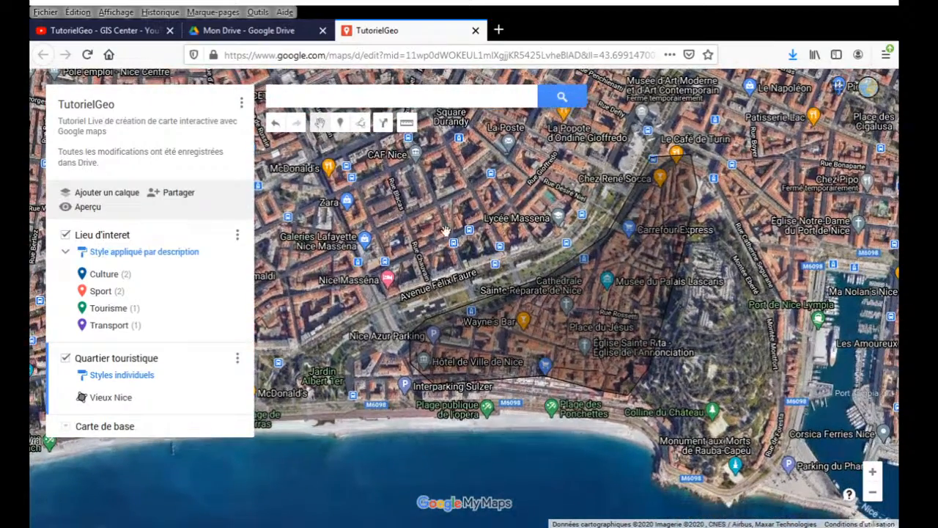
left_click(362, 123)
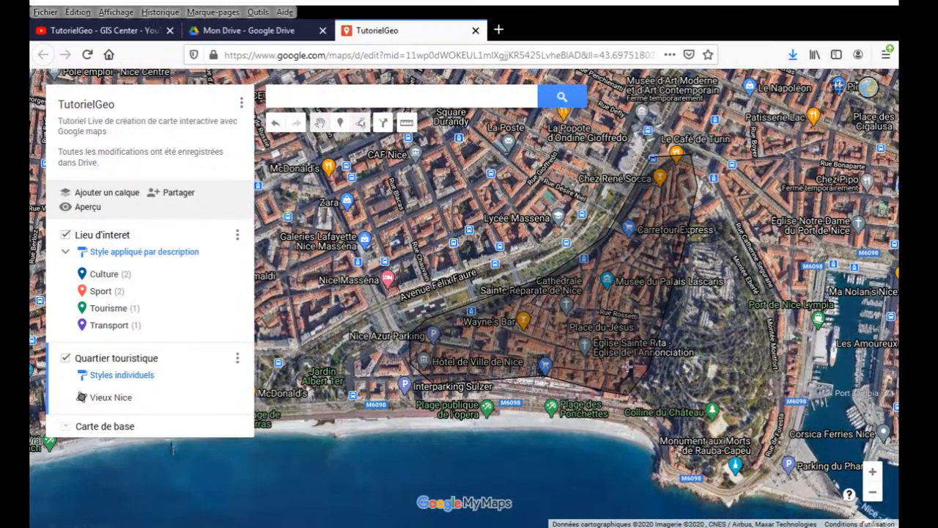
left_click(433, 147)
left_click(643, 393)
left_click(662, 424)
left_click(680, 472)
left_click(718, 488)
left_click(759, 486)
left_click(766, 442)
left_click(761, 369)
left_click(754, 308)
left_click(730, 244)
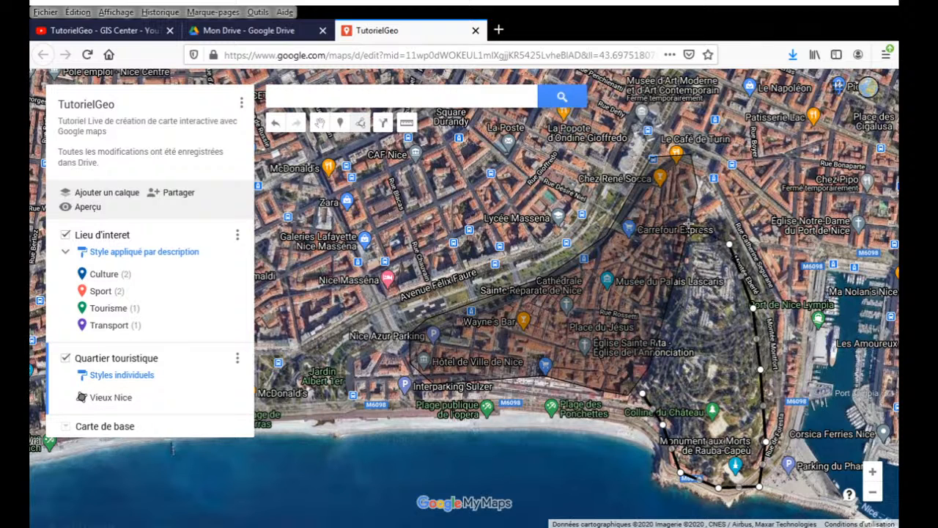
left_click(643, 394)
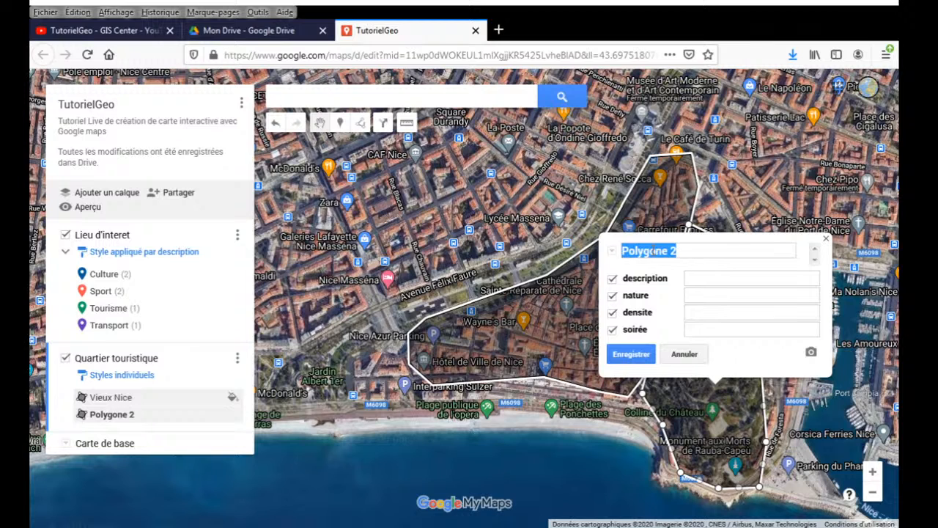
Step: Name the castle hill polygon "Chateau d'eau" and set its description to "Point de vue et balade"
type("Chateau")
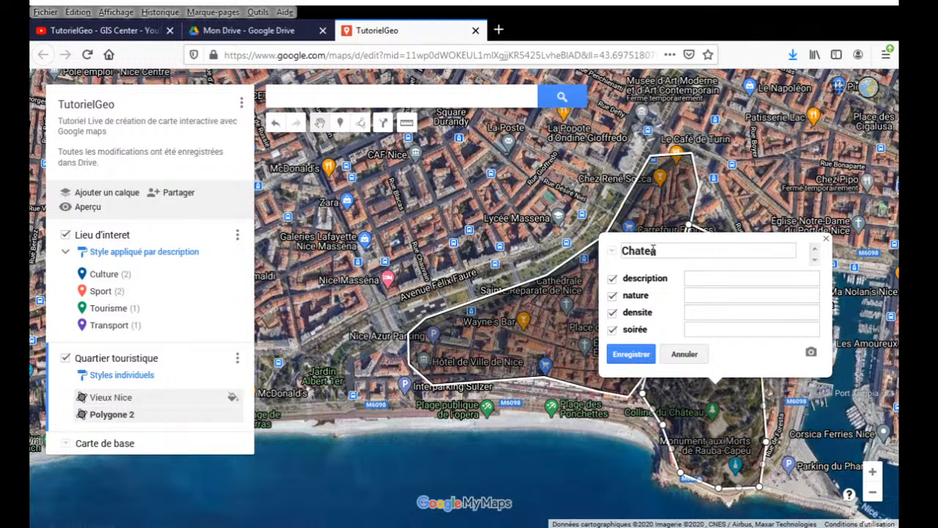
type(" d'eau")
type("Point de vue ")
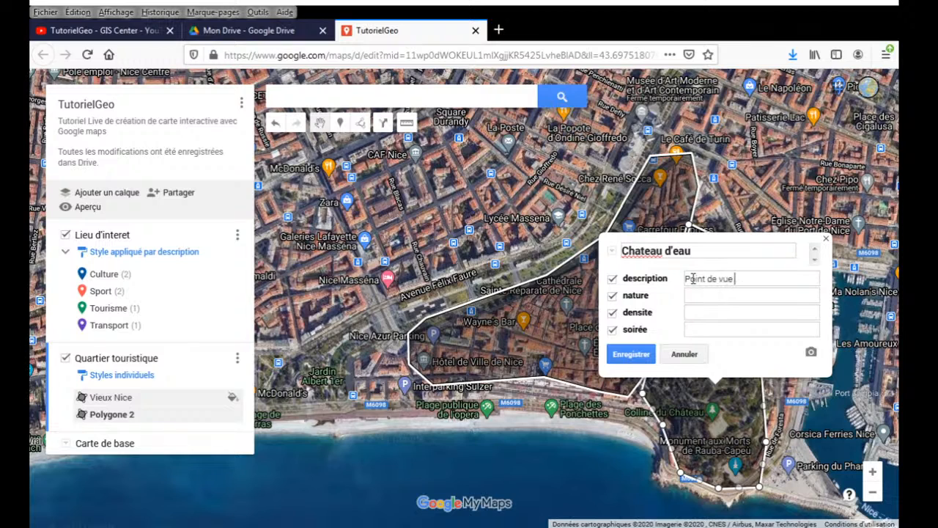
type("et baldae")
double_click(771, 273)
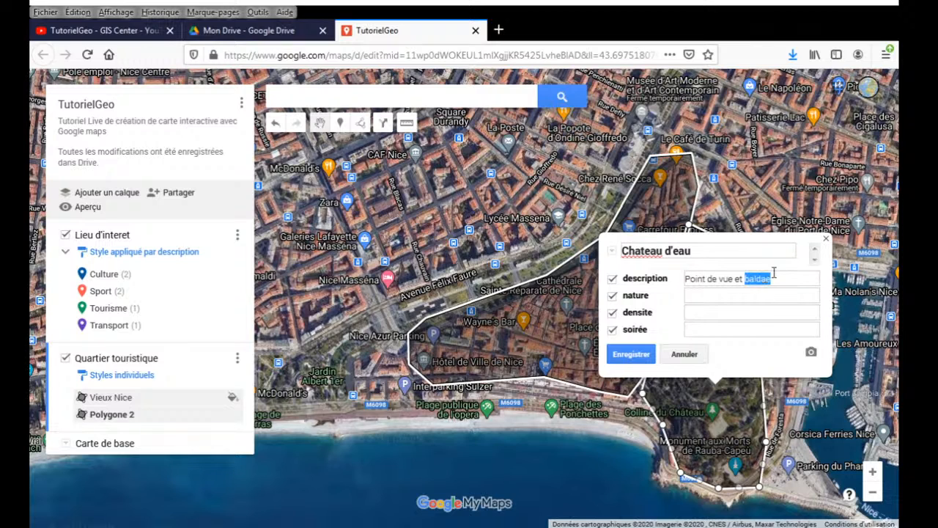
type("balad")
Step: Set the nature of Chateau d'eau to "espace naturel" and its densite to 100
left_click(793, 295)
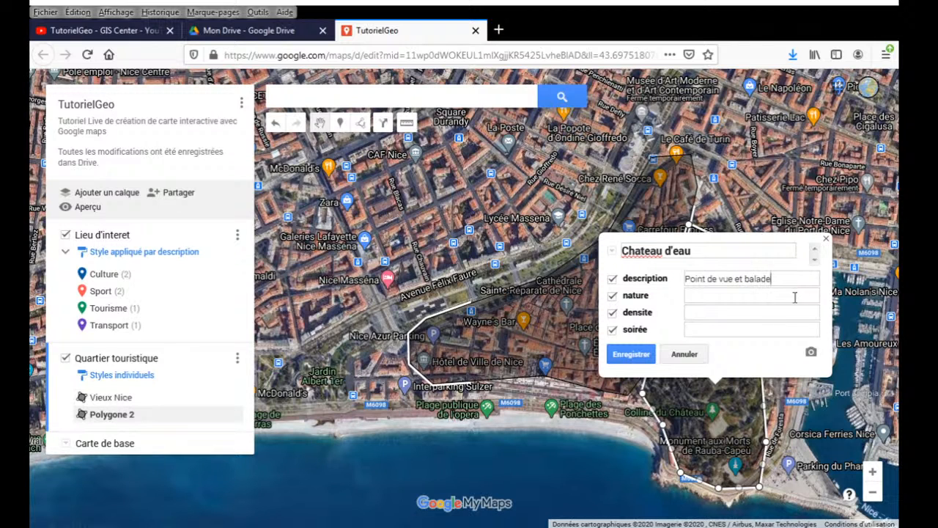
type("N")
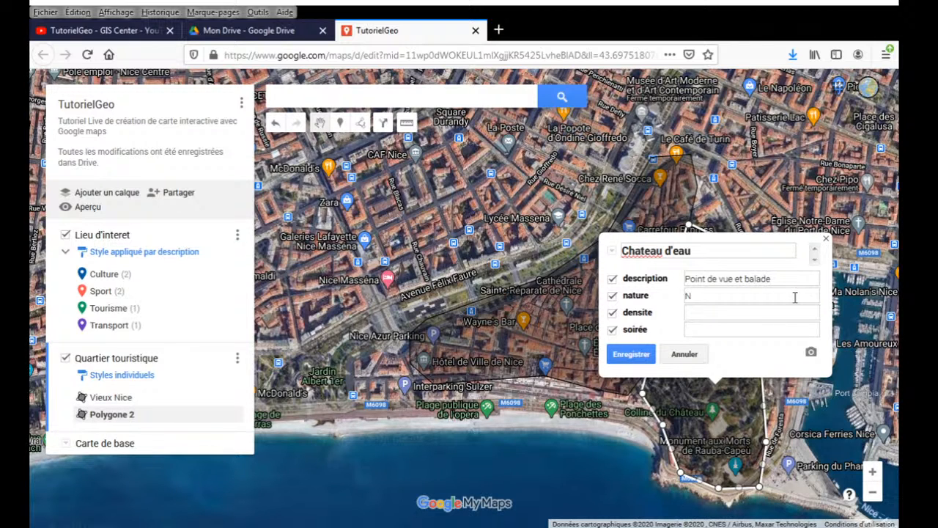
key("BackSpace")
type("espace")
type(" natuelle")
left_click(734, 295)
type("rel")
left_click(726, 313)
type("100")
Step: Enter 21/12/2020 as the soirée of Chateau d'eau and save the polygon's data
left_click(713, 332)
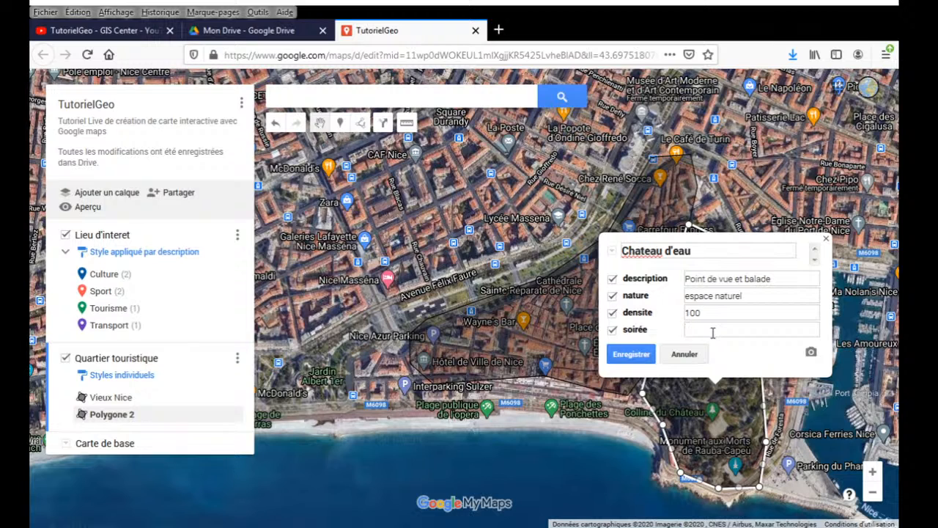
key("BackSpace")
type("21/12/2020")
left_click_drag(692, 332, 682, 335)
left_click(623, 357)
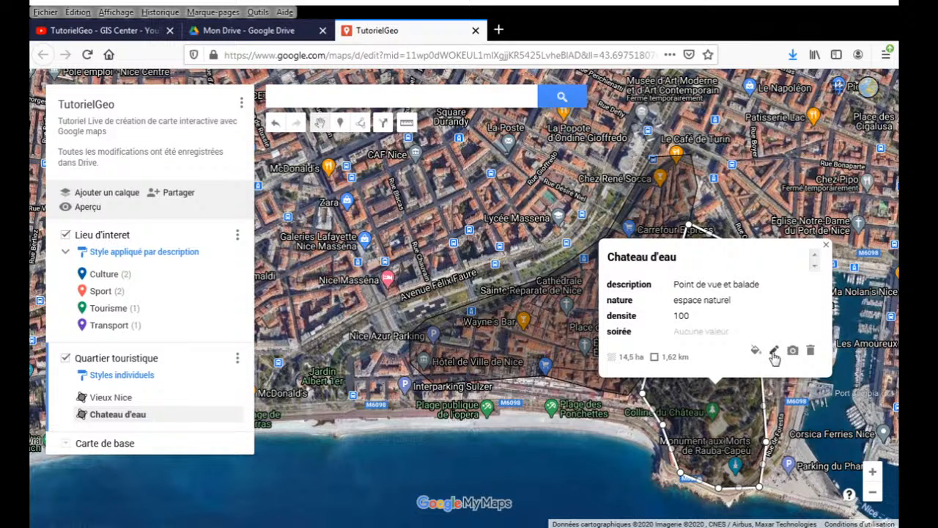
Step: Set the soirée of Chateau d'eau to 12/31/2020, save it and close the polygon's information card
left_click(773, 351)
left_click(710, 329)
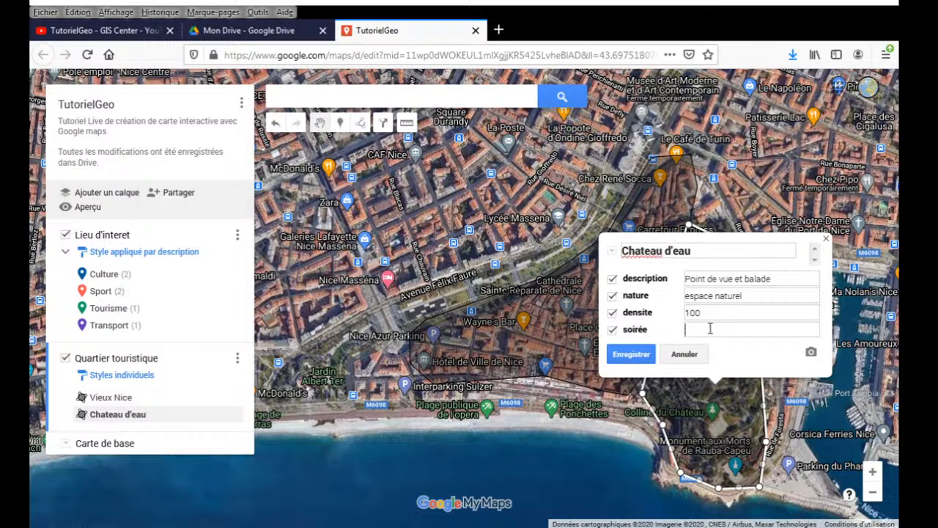
type("12/31/2020")
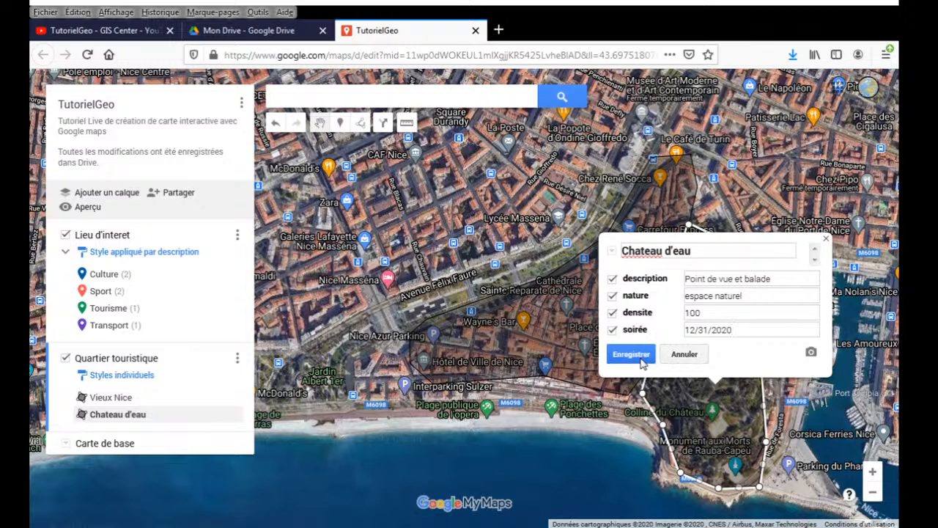
left_click(640, 360)
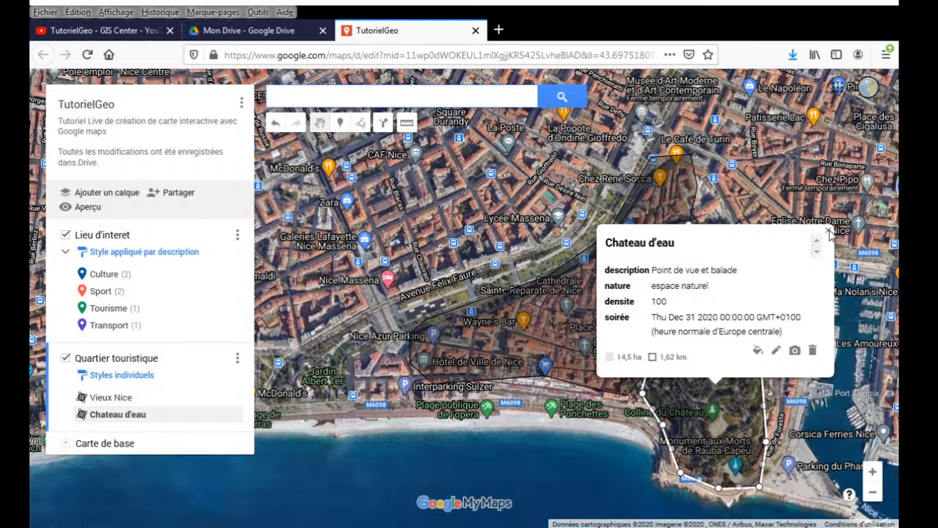
left_click(829, 232)
Step: Change the colour of the Chateau d'eau polygon to light green
left_click_drag(779, 263, 719, 264)
left_click_drag(659, 256, 510, 249)
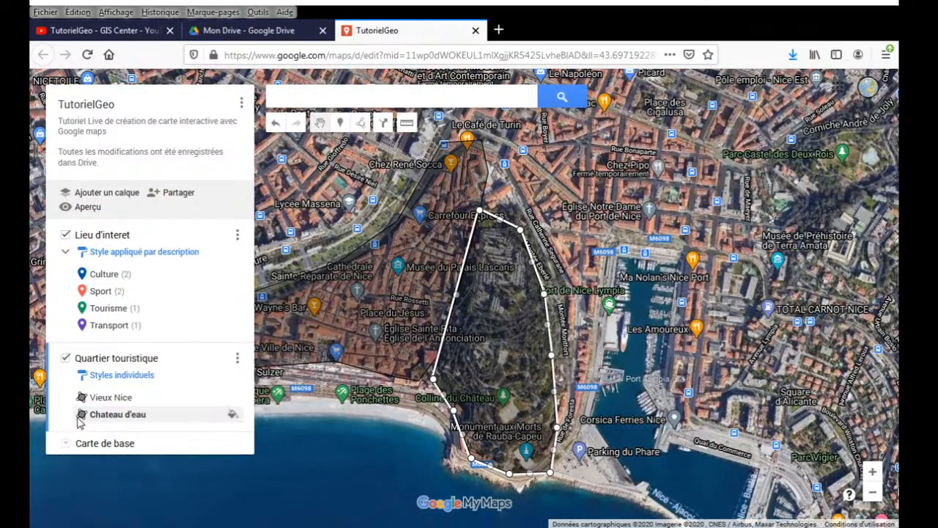
left_click(231, 415)
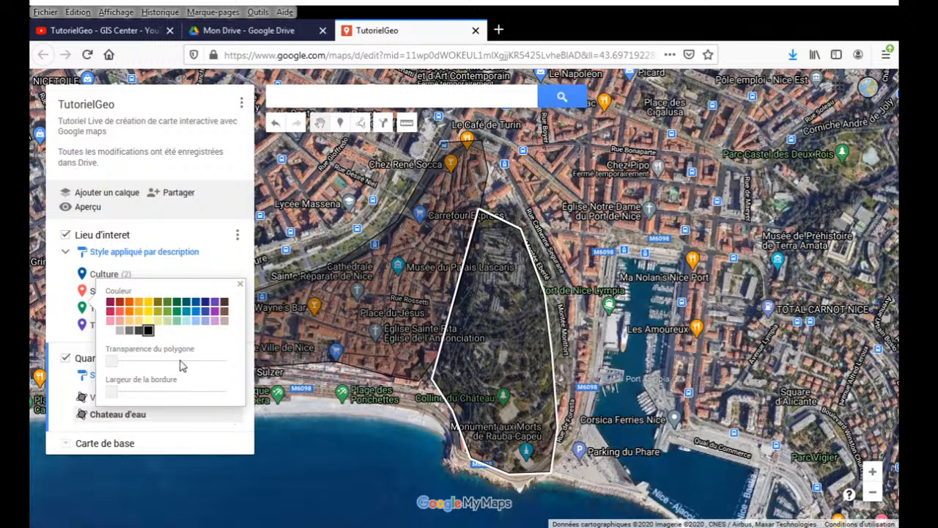
left_click(178, 317)
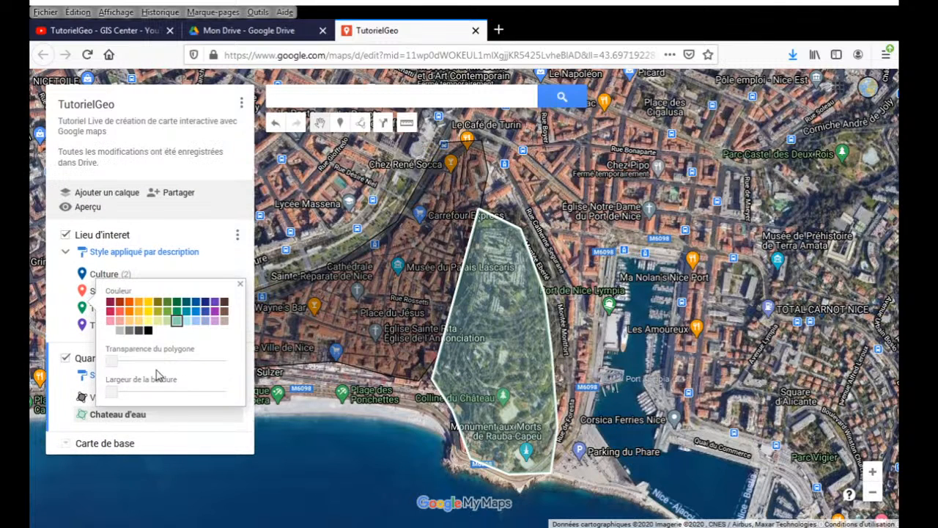
left_click(217, 431)
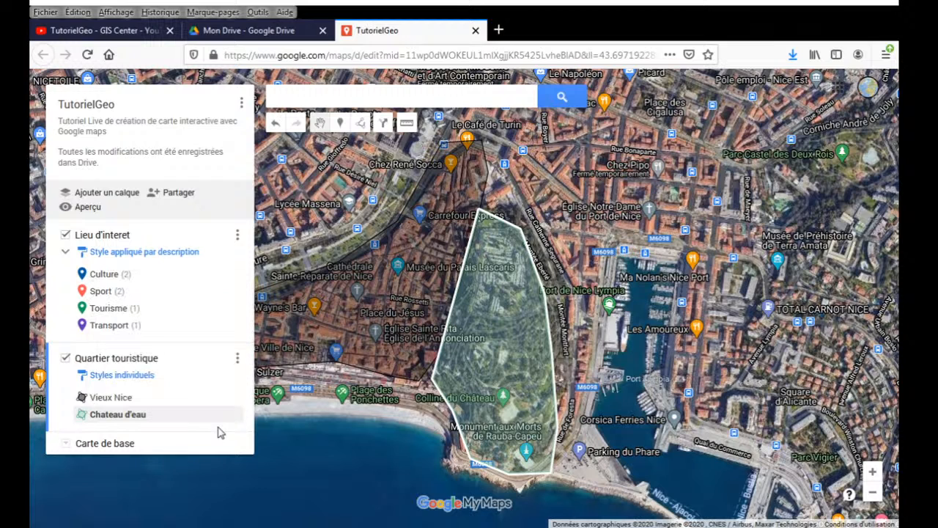
left_click(233, 414)
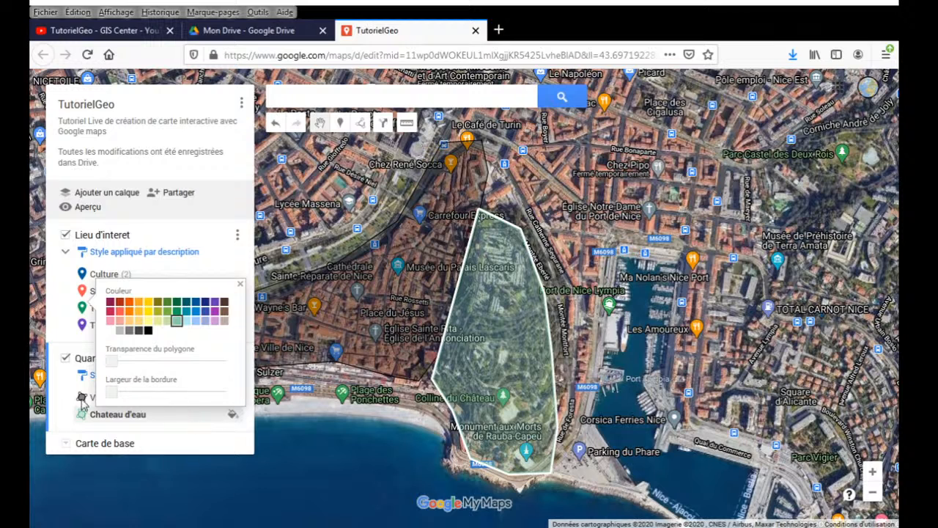
left_click(188, 420)
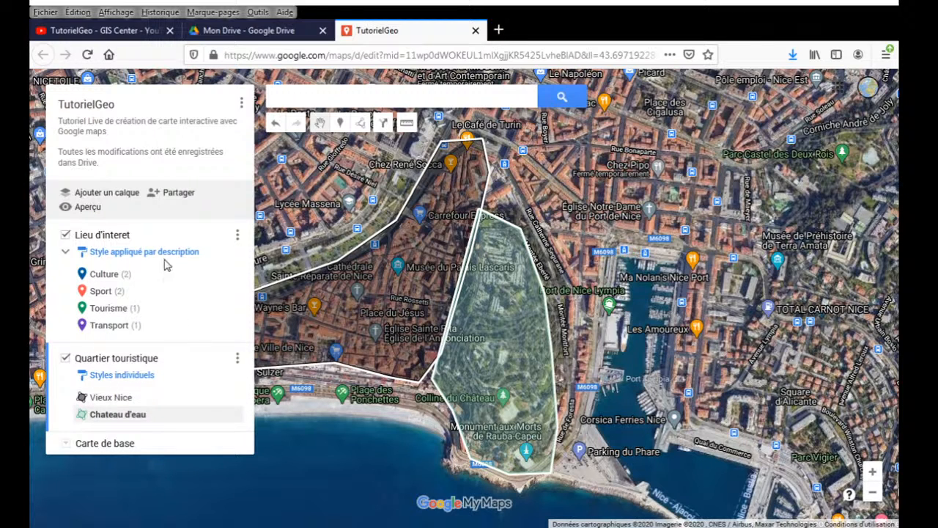
left_click(363, 128)
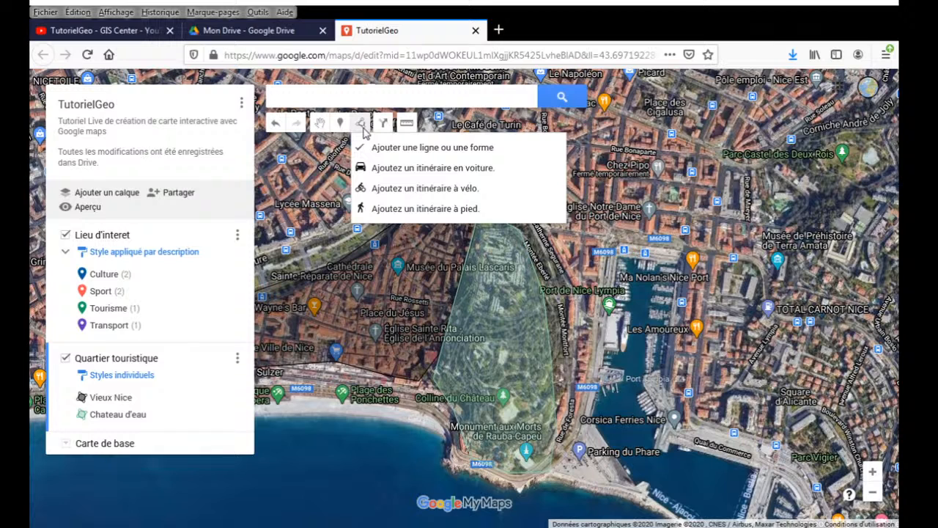
left_click(404, 156)
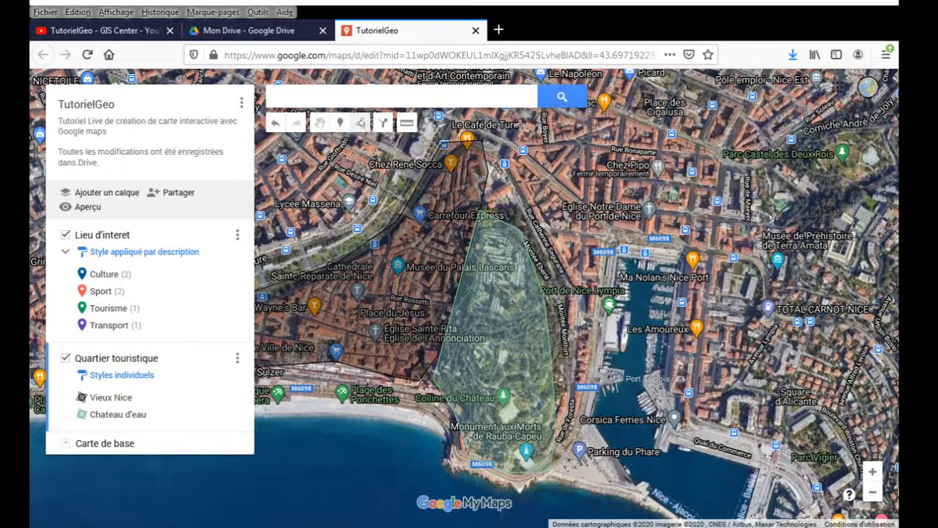
left_click(614, 161)
key("Escape")
Step: Draw a closed polygon around the Port de Nice district, from the Musée d'Art Moderne along the castle hill's east side, around the harbour and back
left_click_drag(597, 205, 637, 244)
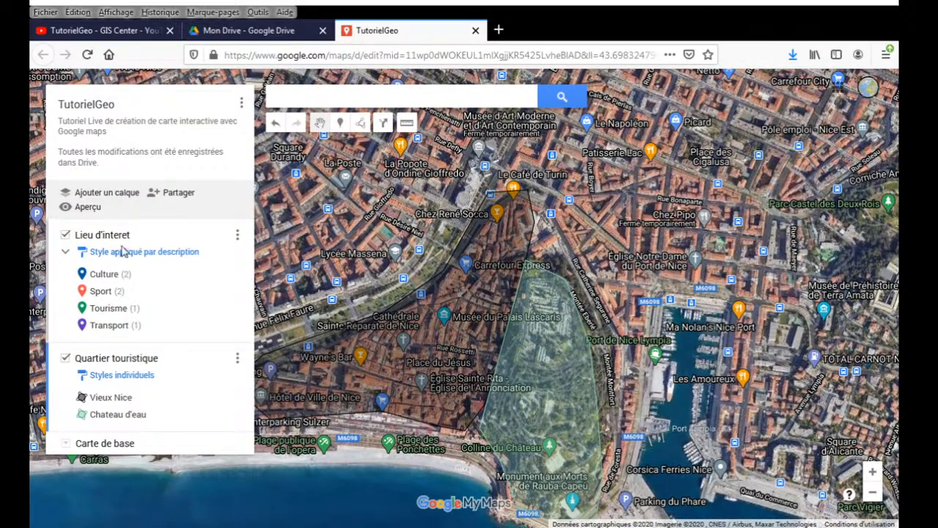
left_click(360, 123)
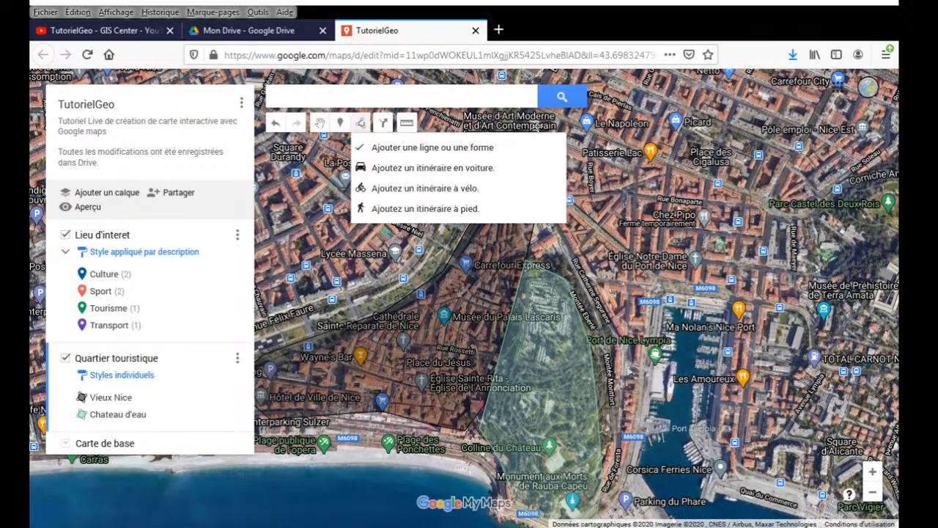
left_click(450, 147)
left_click(525, 113)
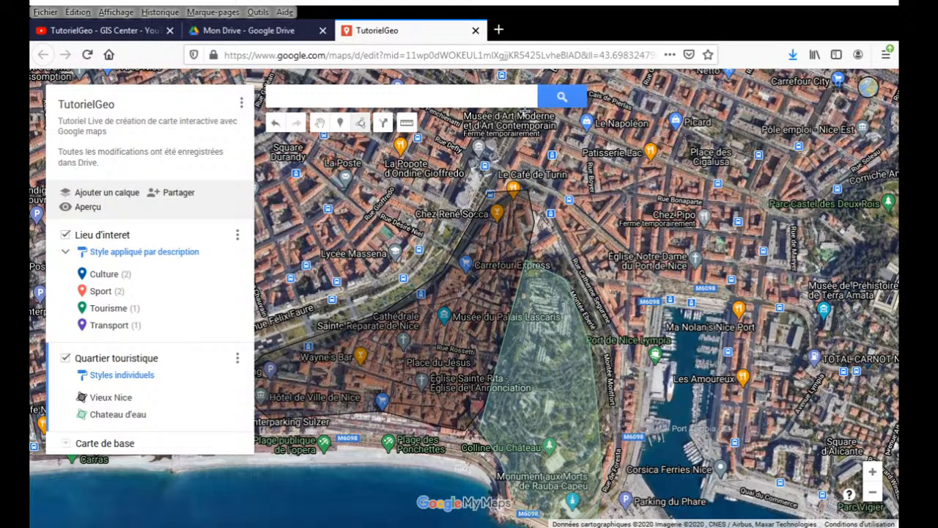
left_click(498, 168)
left_click(548, 214)
left_click(609, 323)
left_click(608, 493)
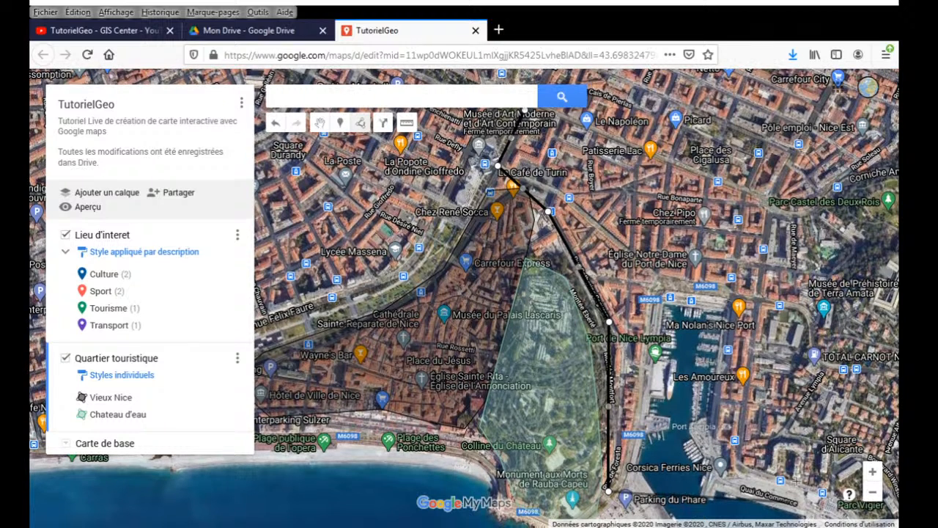
left_click(806, 511)
left_click(798, 364)
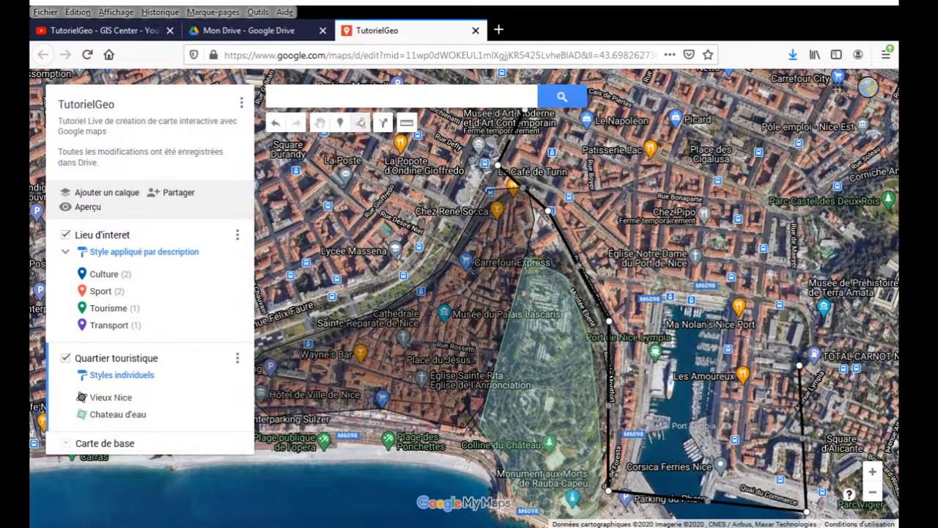
left_click(807, 301)
left_click(788, 216)
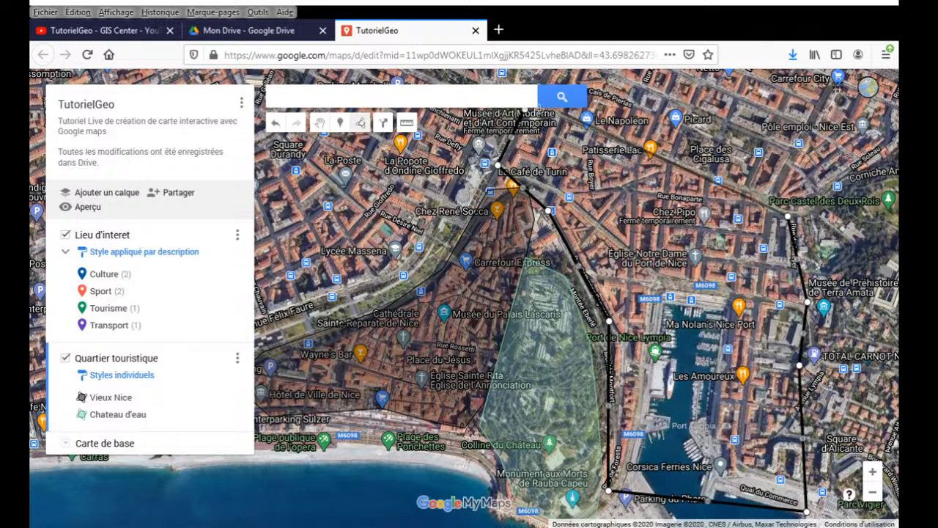
left_click(526, 114)
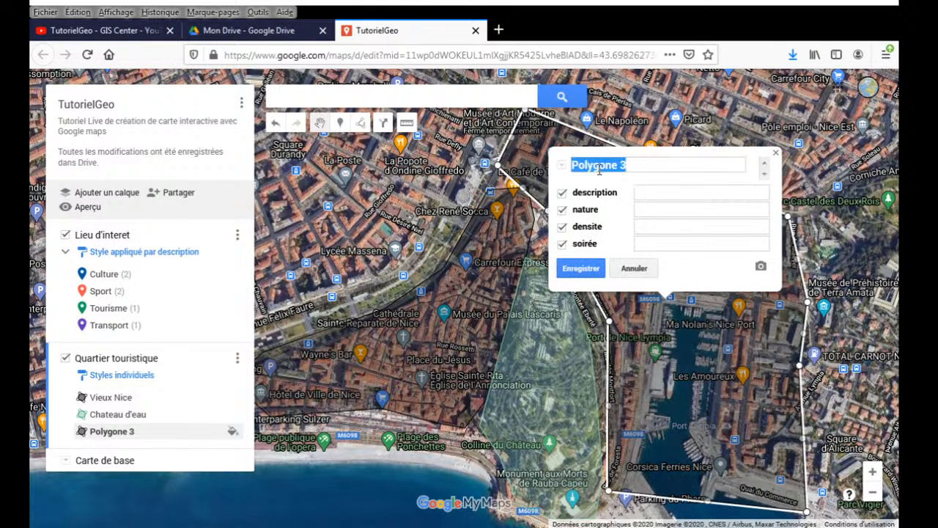
Step: Name the port polygon "Quartier du port" and save it with description Balade, nature Commerciale, densite 500 and soirée 12/31/2020
type("Quartier")
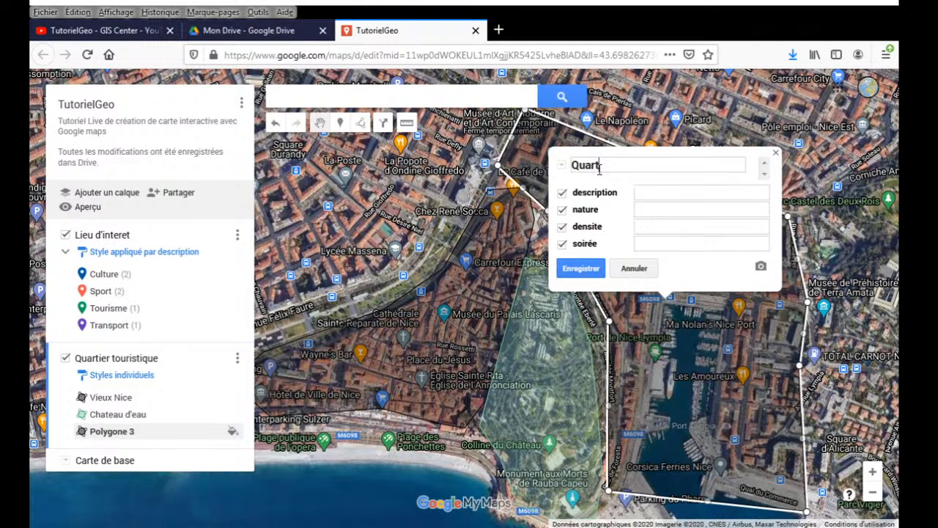
key("BackSpace")
key("BackSpace")
type("ier du port")
left_click(646, 192)
type("omme")
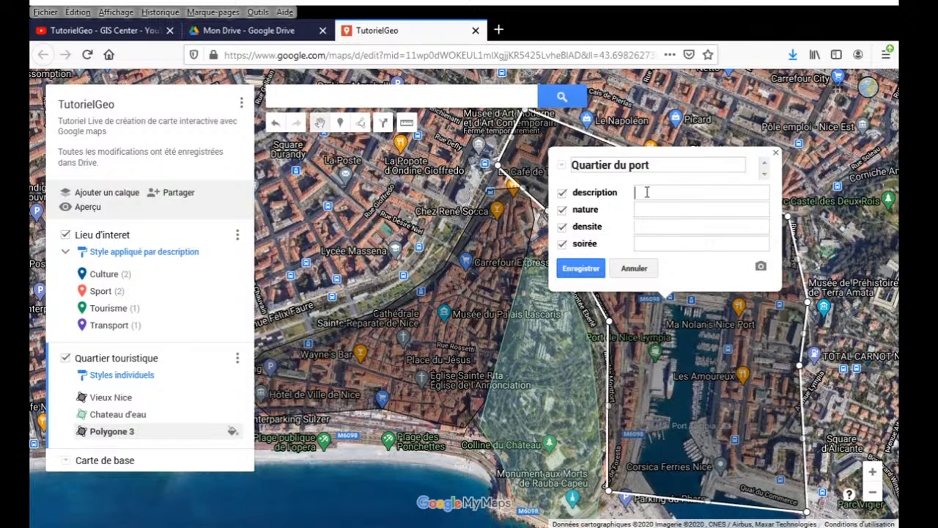
left_click(689, 211)
type("Commerciale")
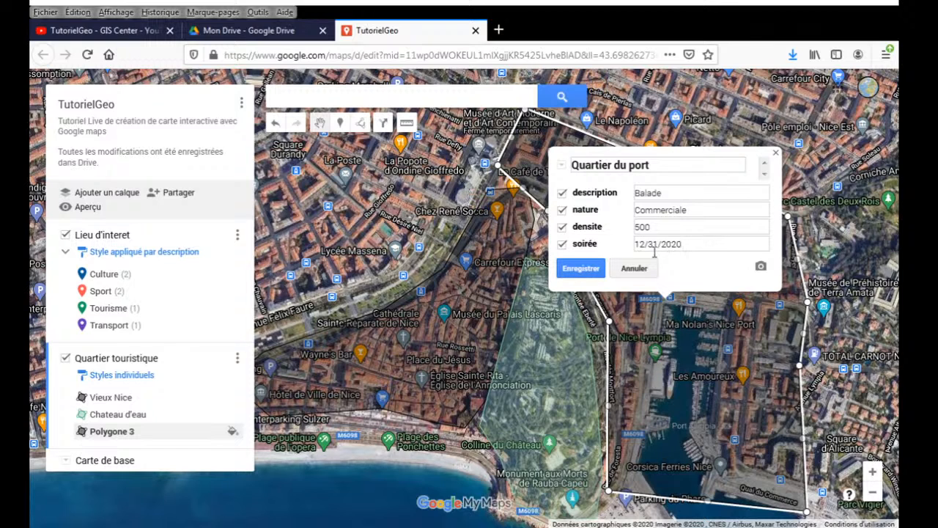
left_click(587, 276)
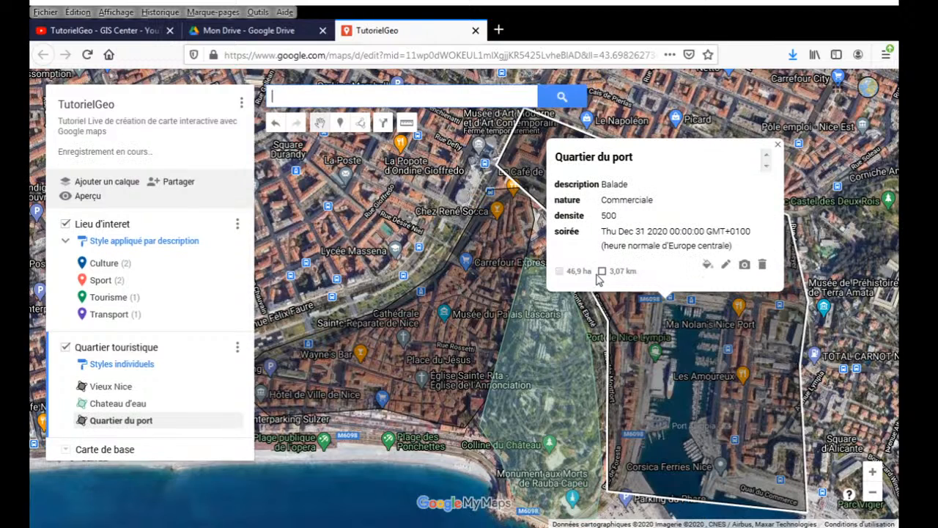
left_click(778, 145)
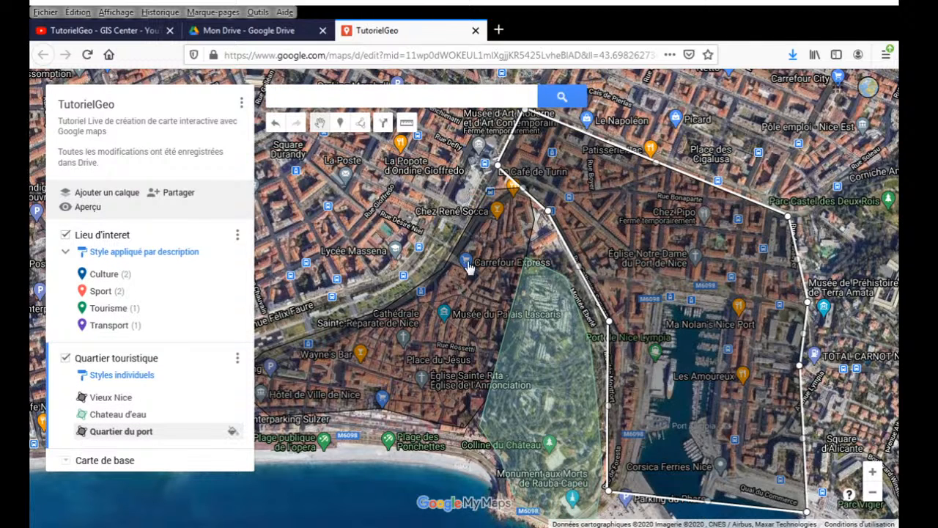
Step: Colour the Quartier du port polygon medium blue
left_click(232, 434)
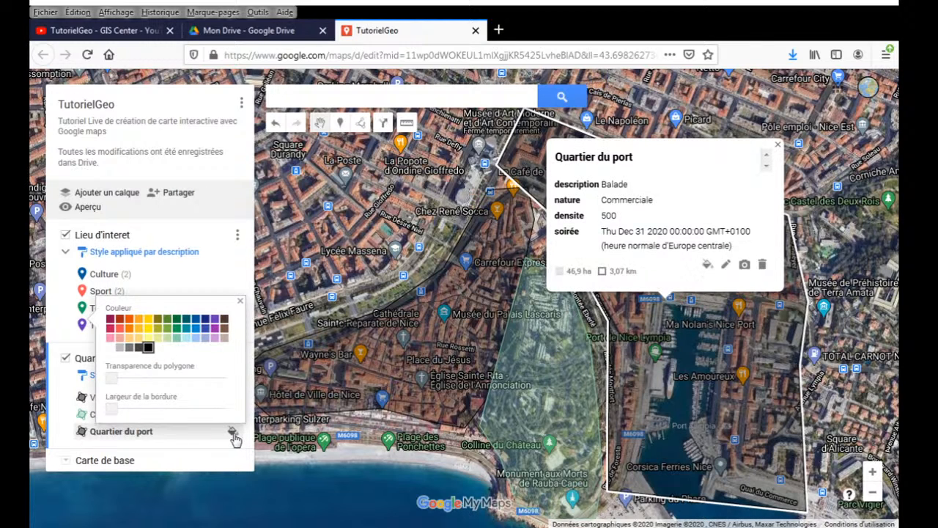
left_click(195, 328)
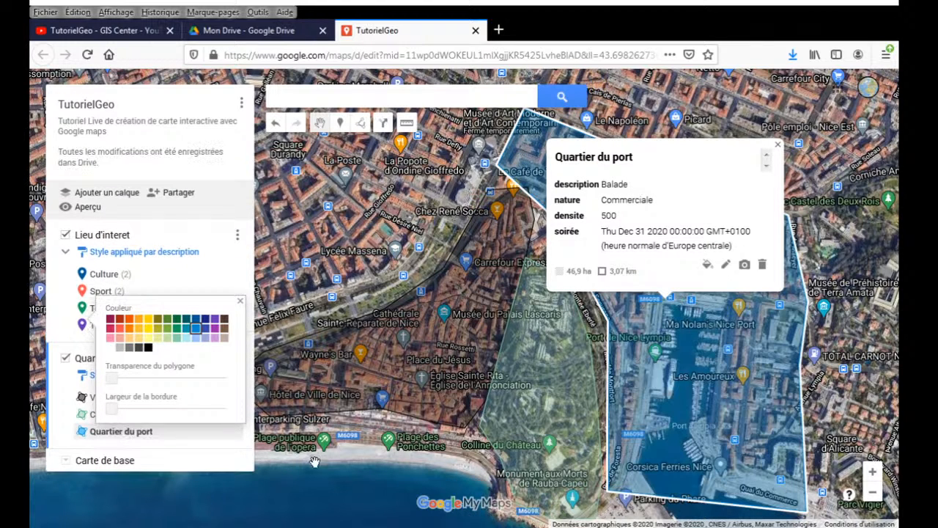
left_click(340, 460)
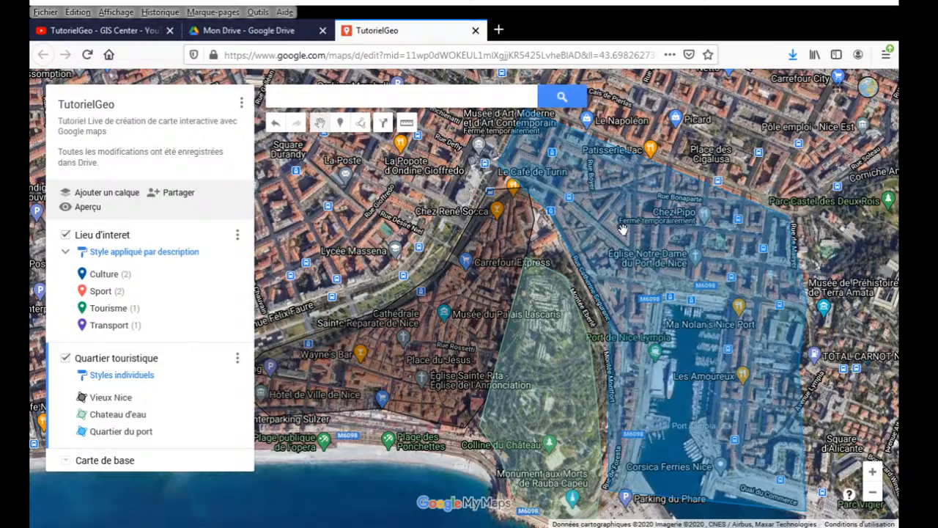
Step: Draw a long, narrow four-sided polygon over the city centre, from just east of Nice-Ville station down to Avenue Félix Faure
left_click_drag(378, 222, 715, 220)
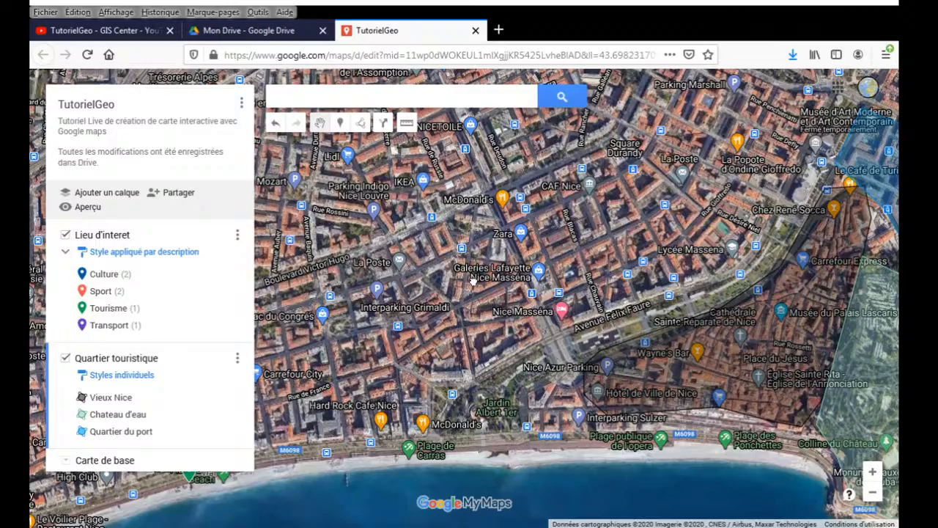
left_click_drag(510, 283, 758, 254)
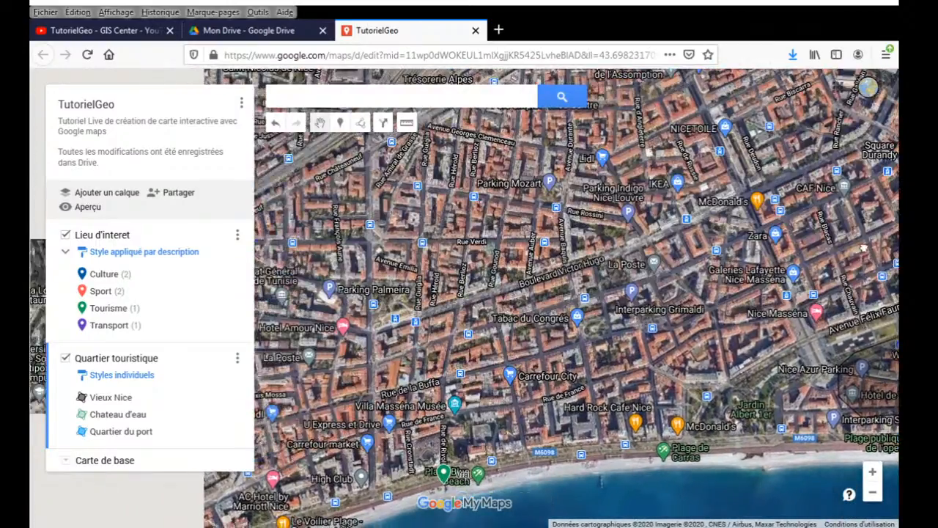
left_click_drag(578, 284, 859, 251)
left_click_drag(650, 289, 517, 325)
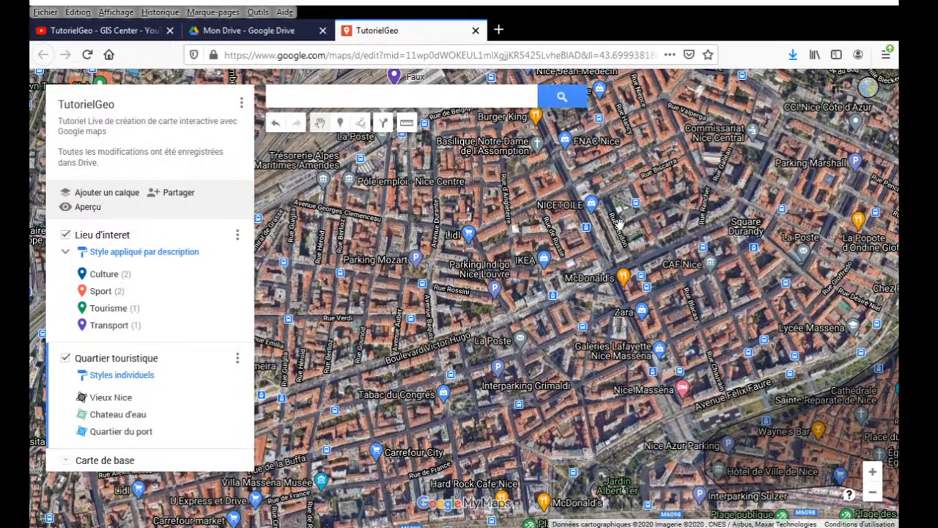
left_click_drag(581, 333, 723, 453)
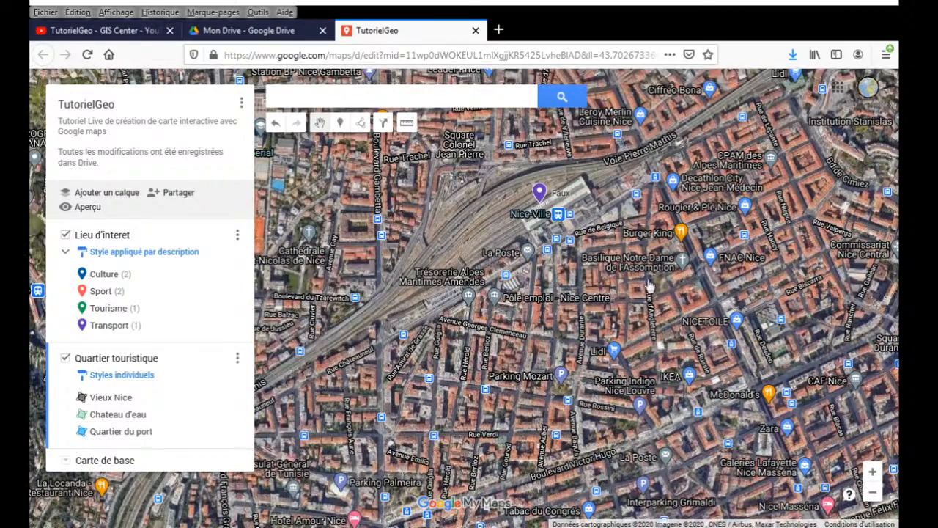
left_click_drag(644, 296, 611, 252)
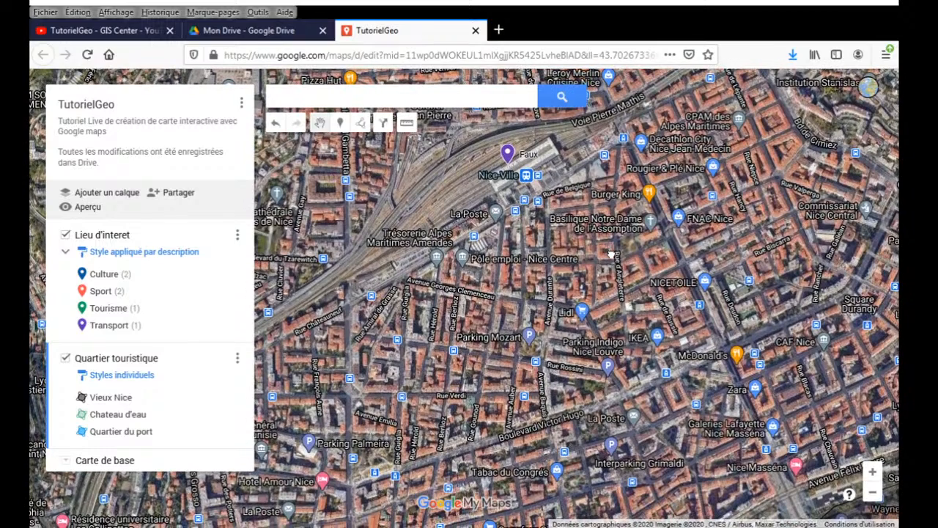
left_click(362, 126)
left_click(478, 146)
left_click(579, 145)
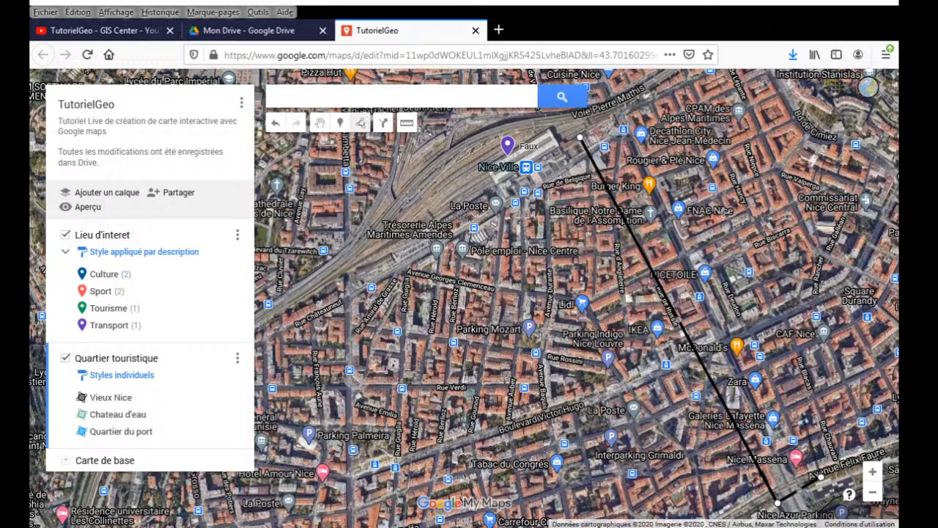
left_click(636, 109)
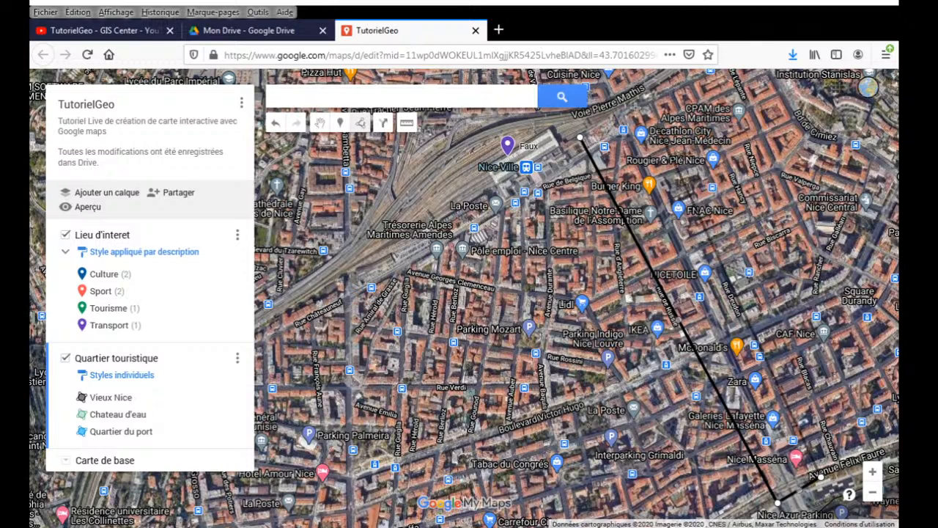
left_click(580, 138)
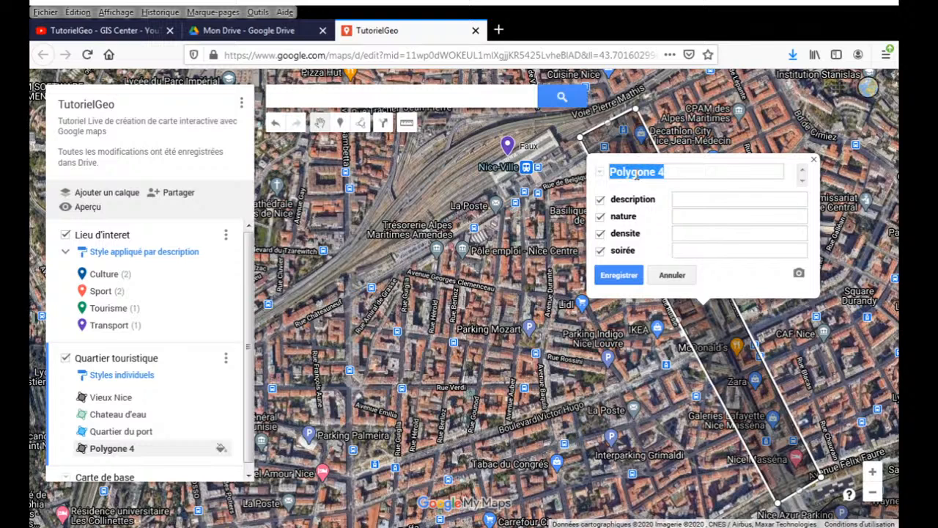
Step: Name the new polygon "Centre Ville" and save it with description achat, nature Commerce, densite 3000 and soirée 01/01/2021
type("Centre Ville")
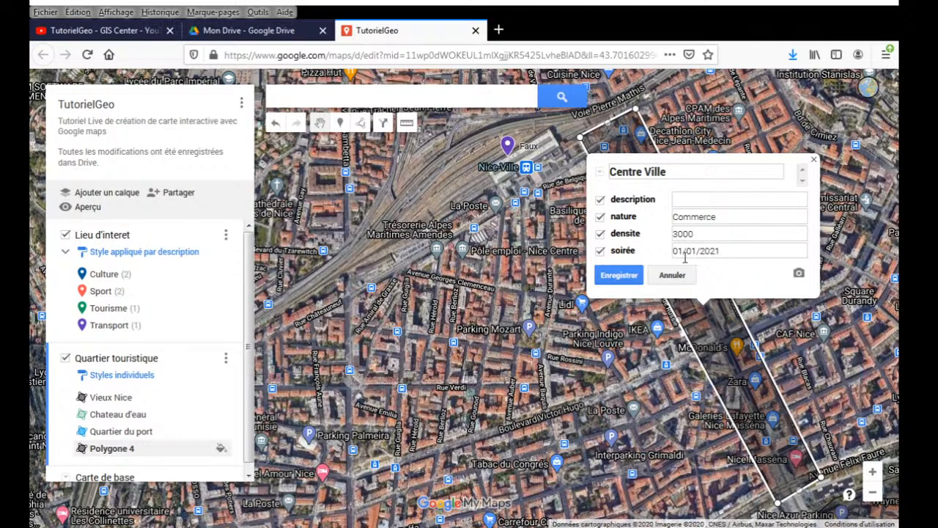
left_click(619, 276)
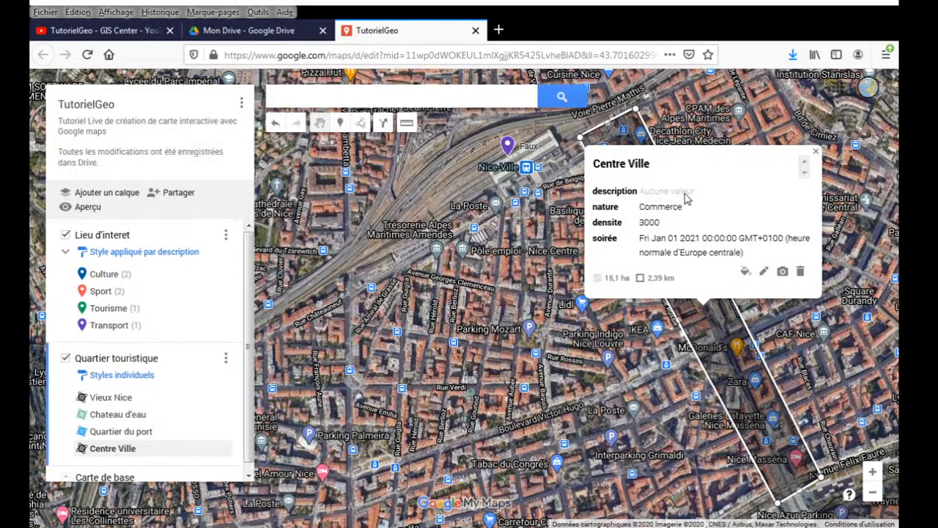
left_click(765, 272)
left_click(670, 187)
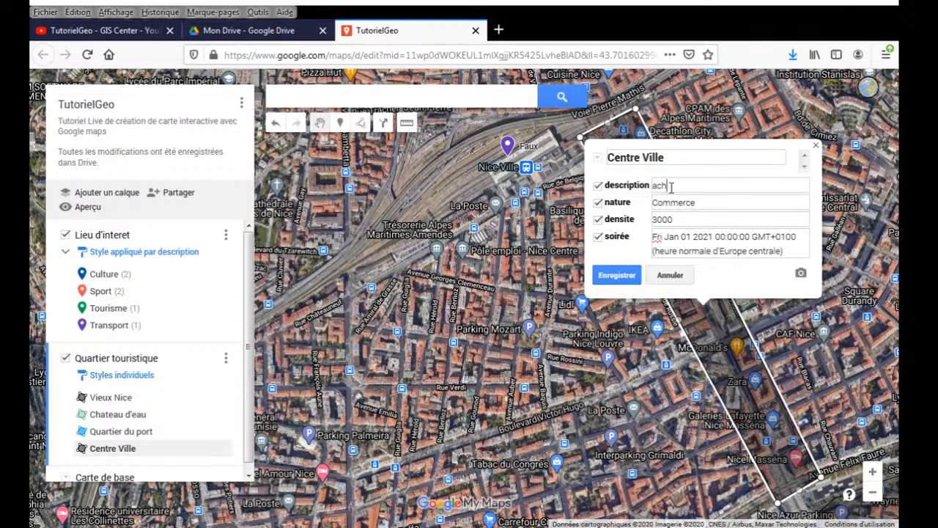
left_click(613, 276)
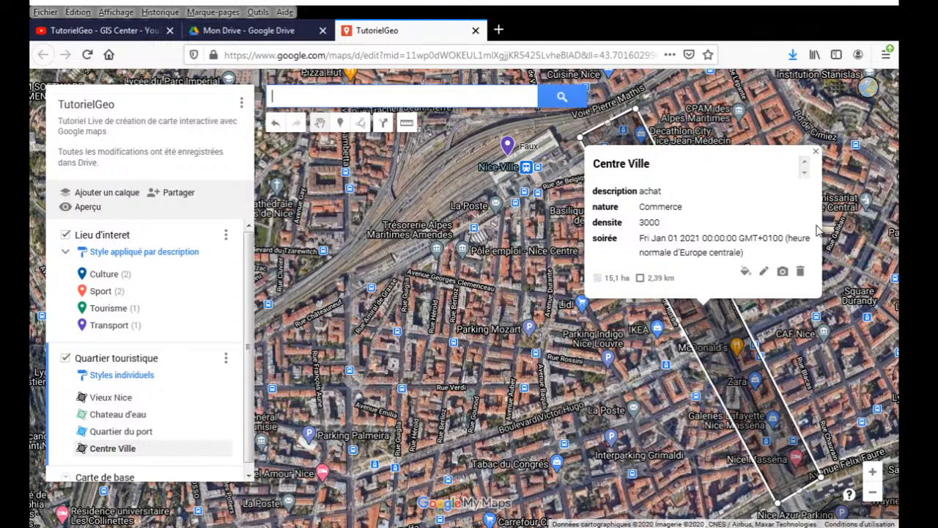
left_click(815, 152)
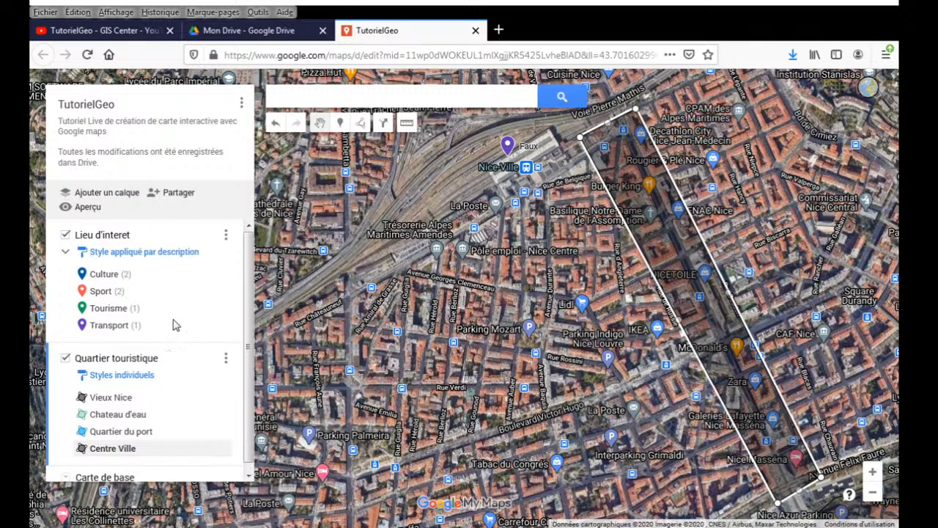
Step: Review the attributes of all polygons in the data table of the Quartier touristique layer
left_click(225, 361)
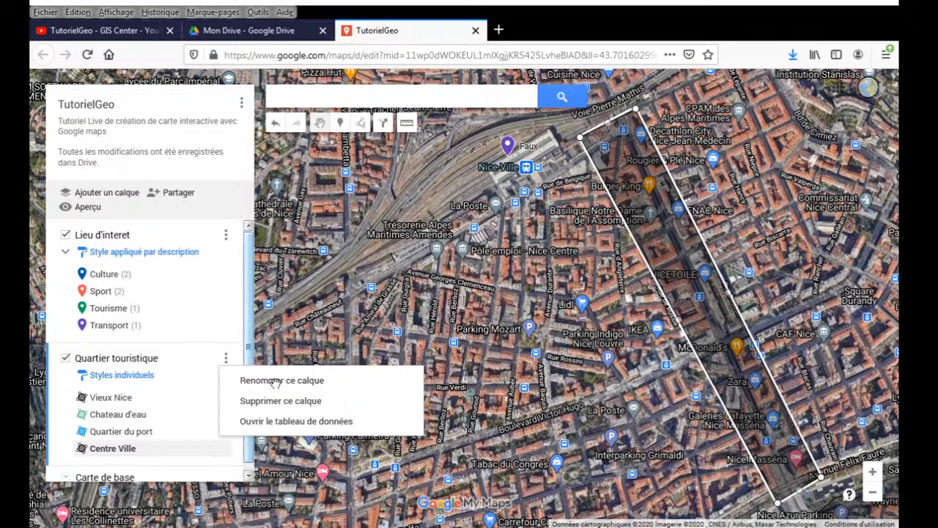
left_click(276, 421)
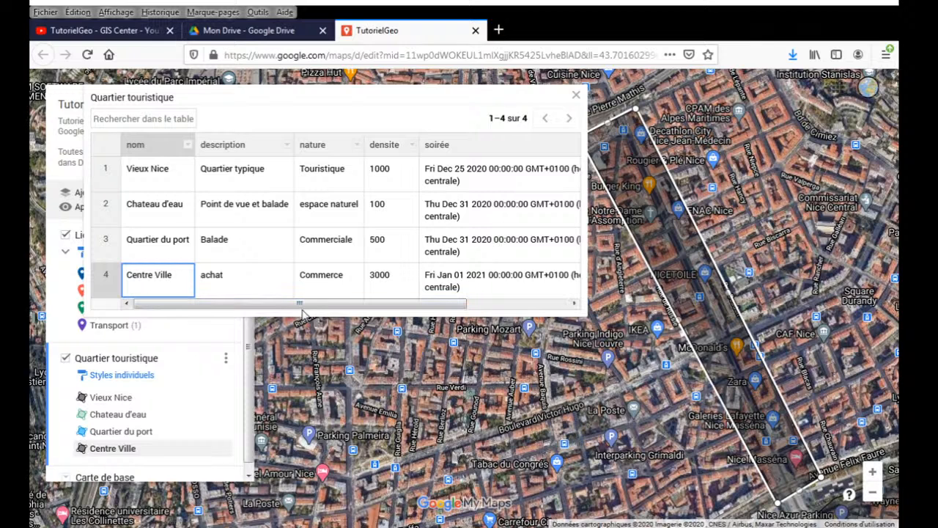
left_click_drag(303, 305, 225, 296)
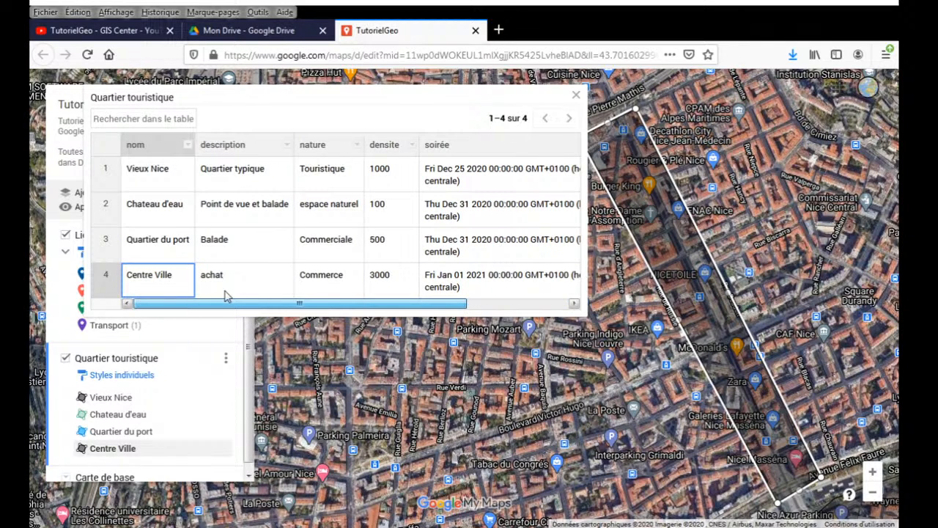
left_click(576, 96)
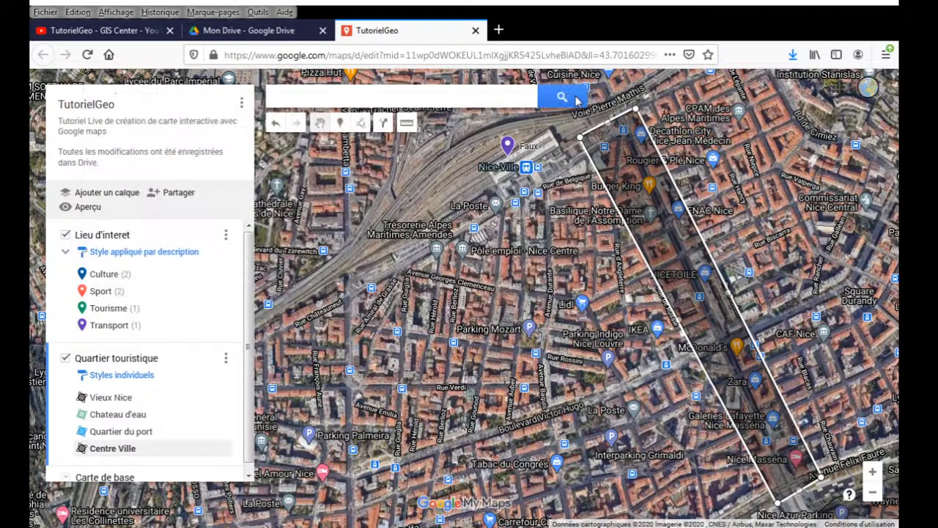
Step: Style the Quartier touristique layer by the nature data column
left_click(143, 376)
left_click(201, 382)
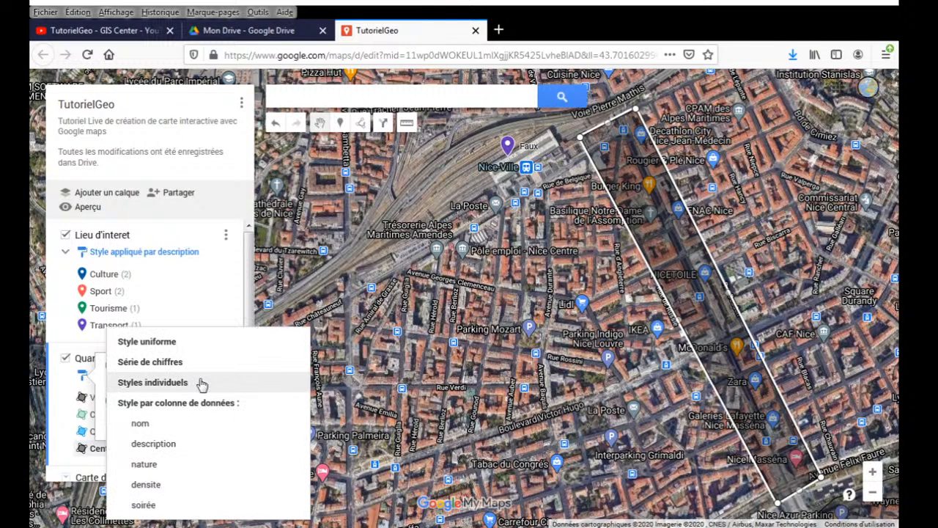
left_click(165, 464)
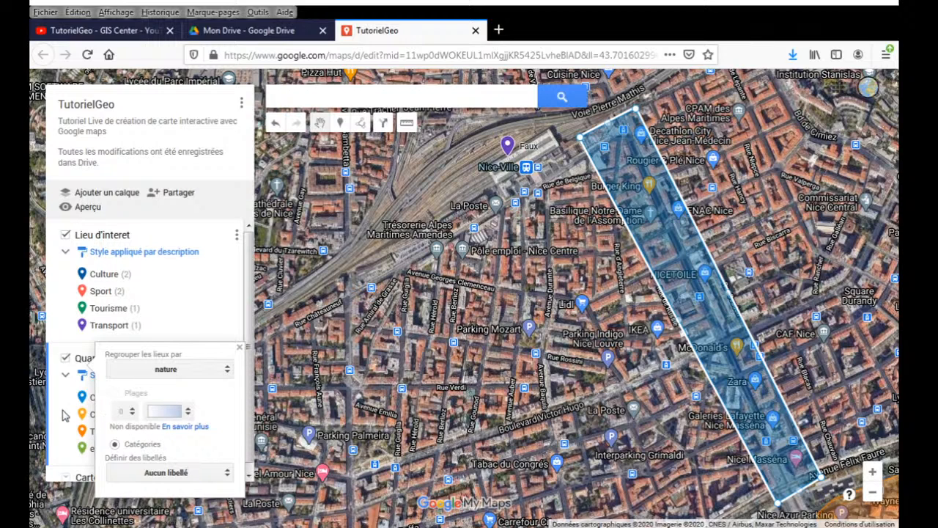
left_click(62, 415)
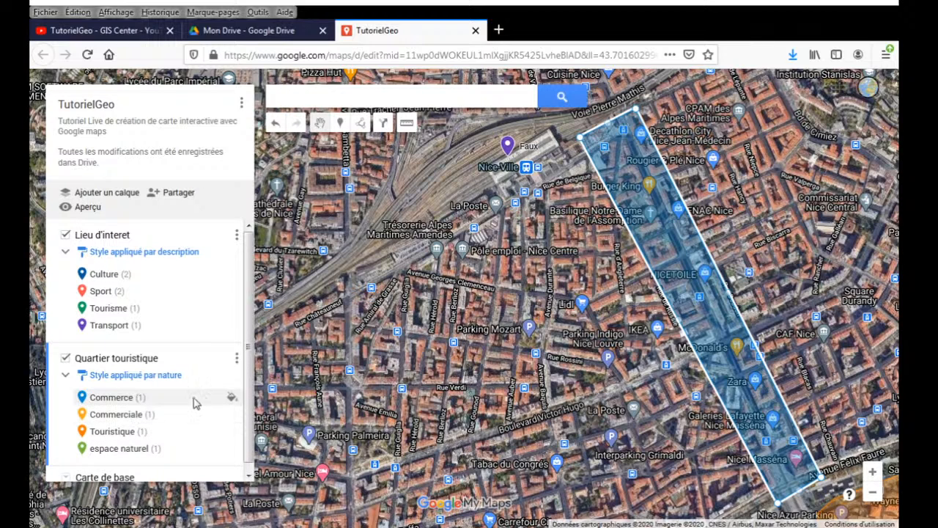
Step: In the Quartier touristique data table, change the nature of Quartier du port to Commerce
left_click(236, 359)
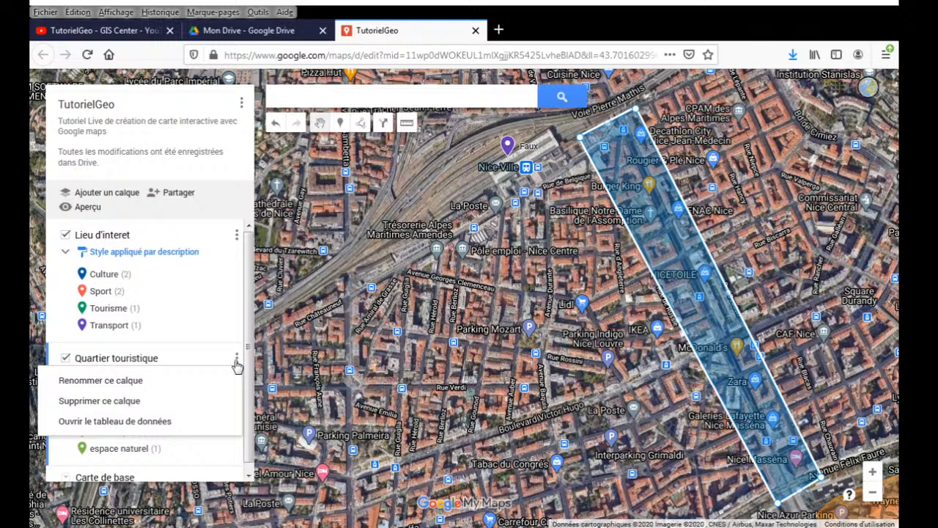
left_click(126, 421)
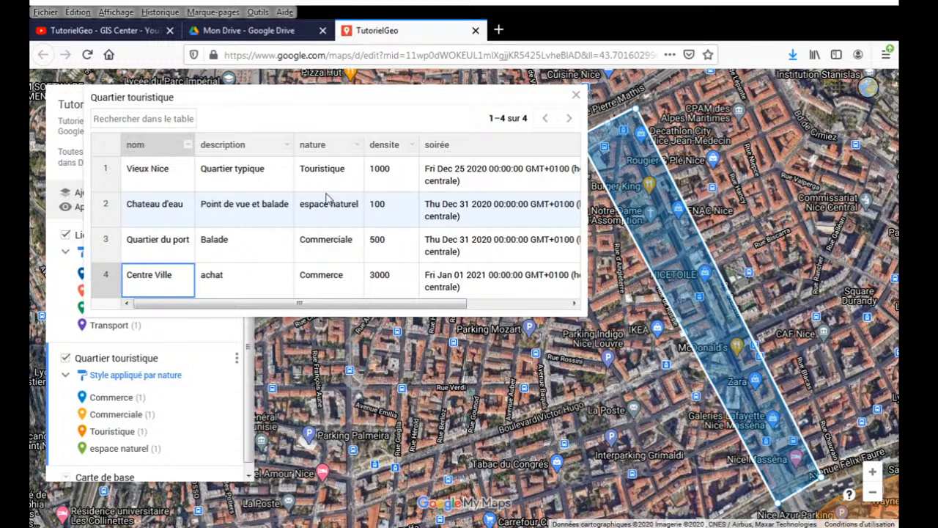
left_click(339, 246)
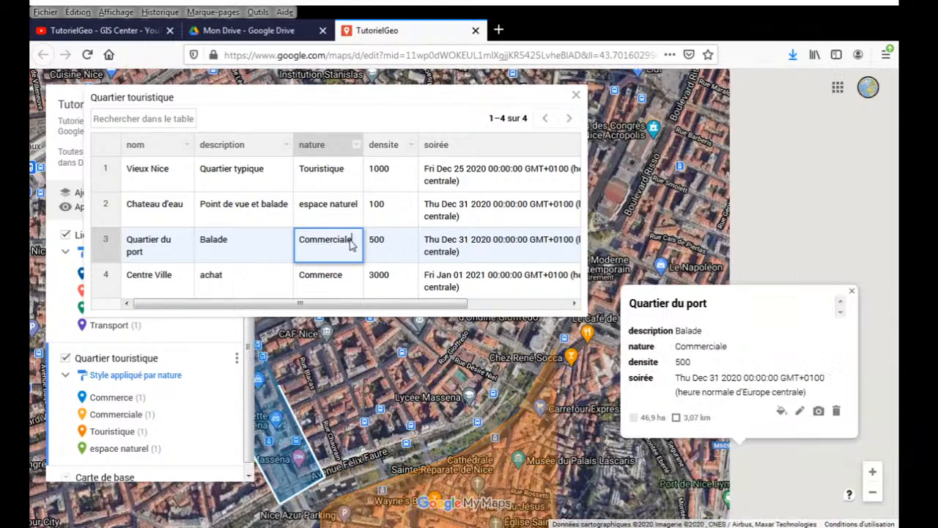
double_click(354, 242)
type("C")
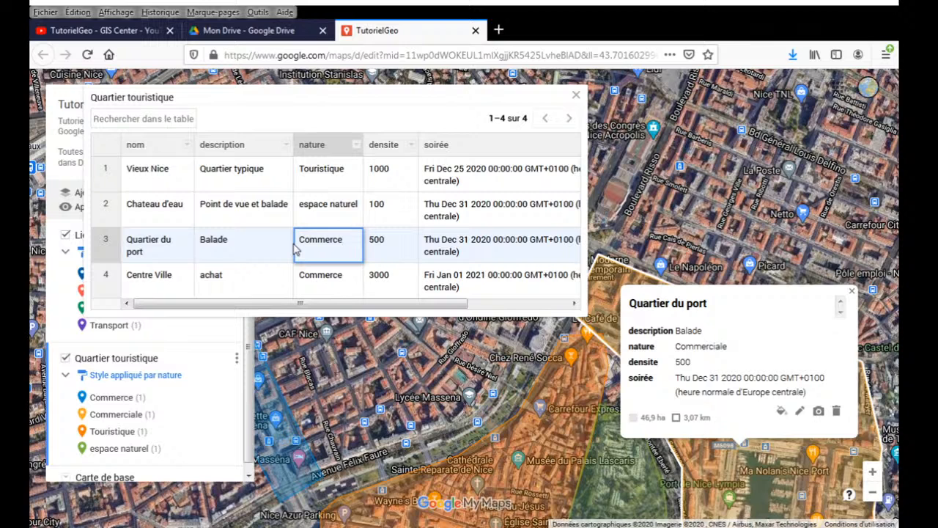
left_click(375, 106)
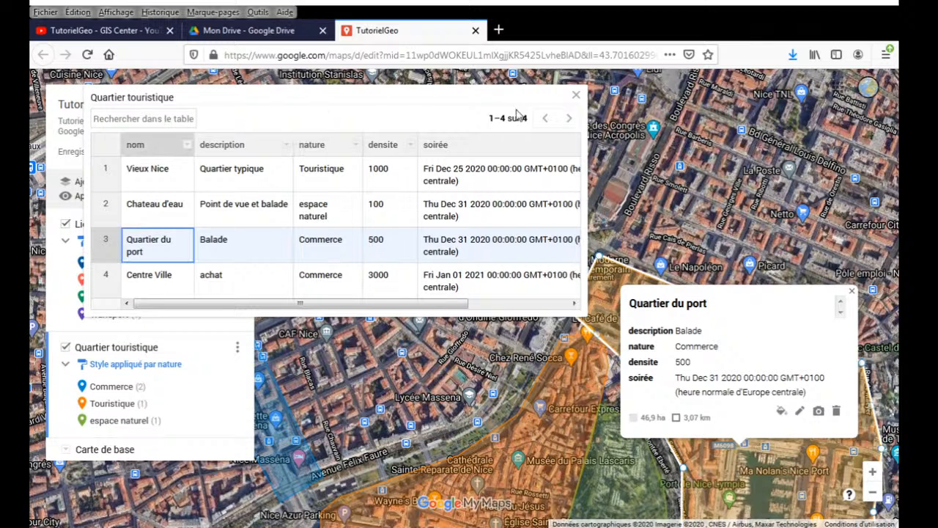
left_click(576, 97)
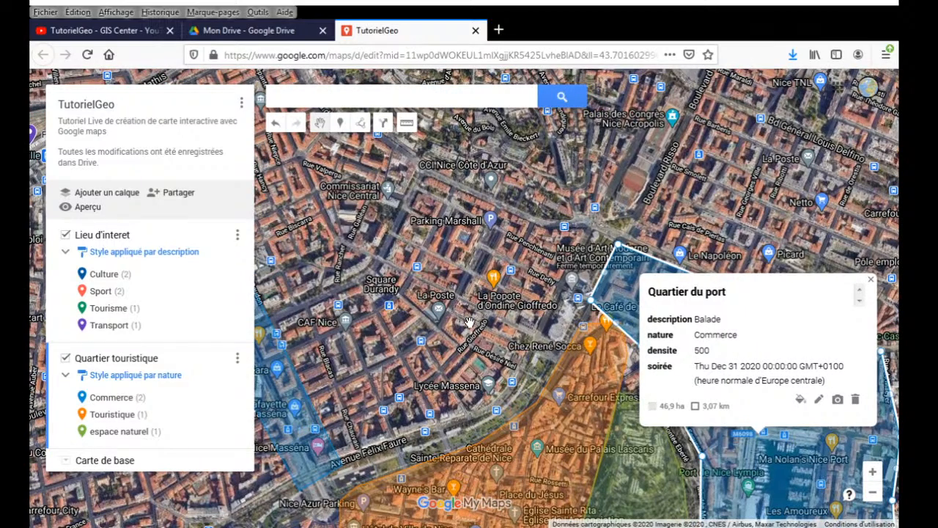
scroll(469, 323, "down", 3)
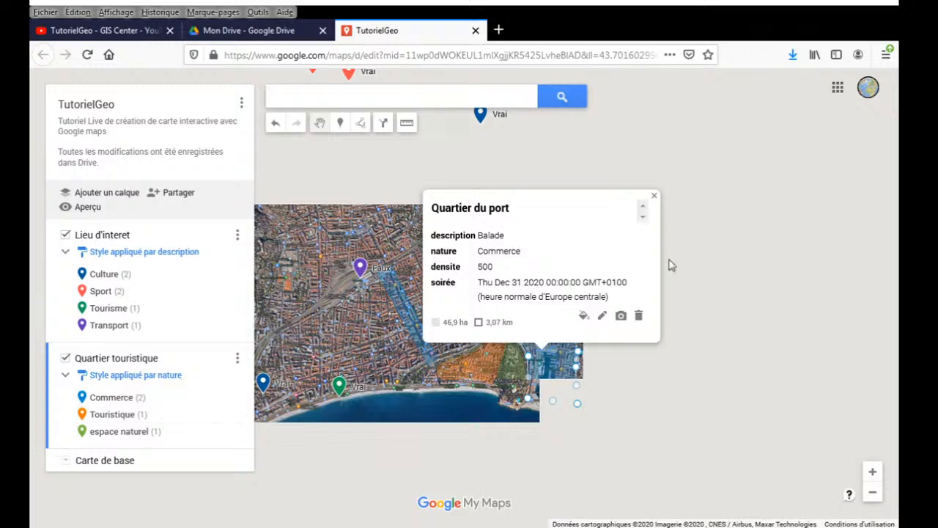
Step: Add a new untitled layer to the map and place it above the Quartier touristique layer
left_click(654, 195)
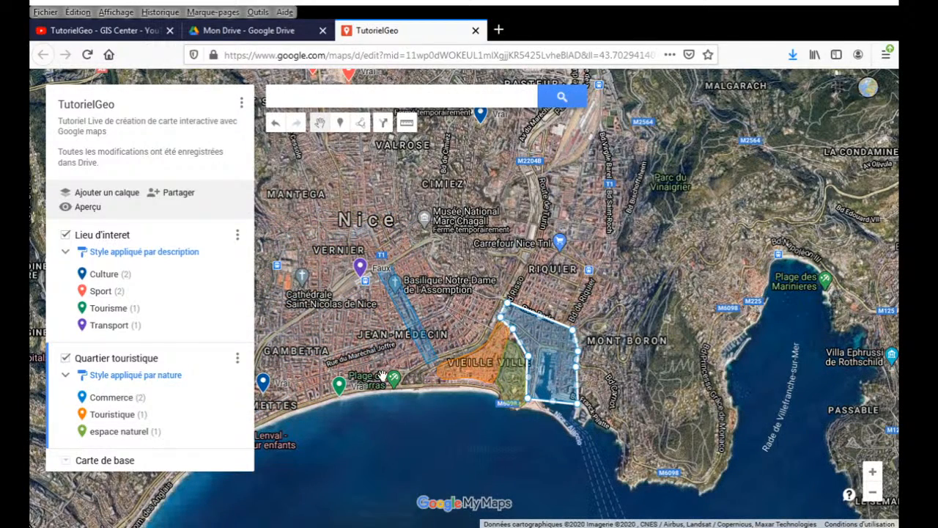
left_click(374, 348)
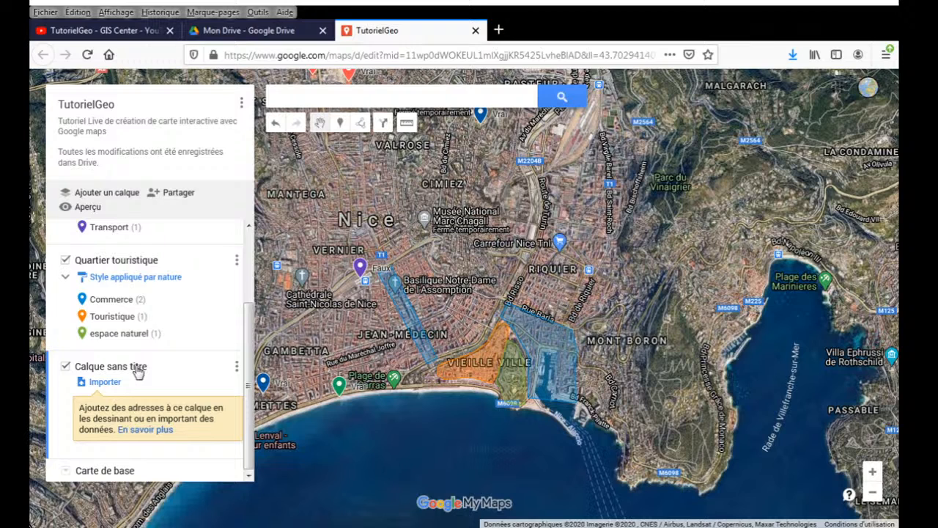
left_click(236, 365)
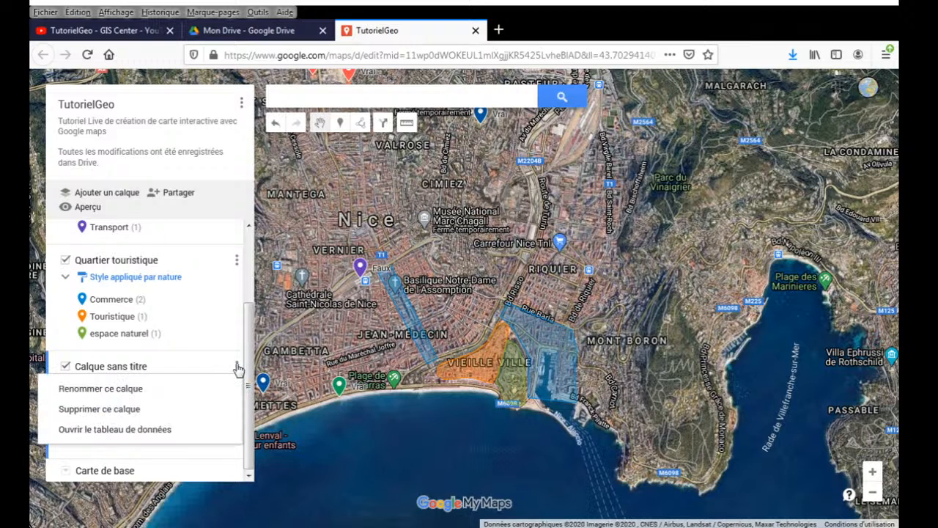
left_click(237, 365)
left_click_drag(115, 374, 106, 424)
left_click_drag(102, 373, 128, 268)
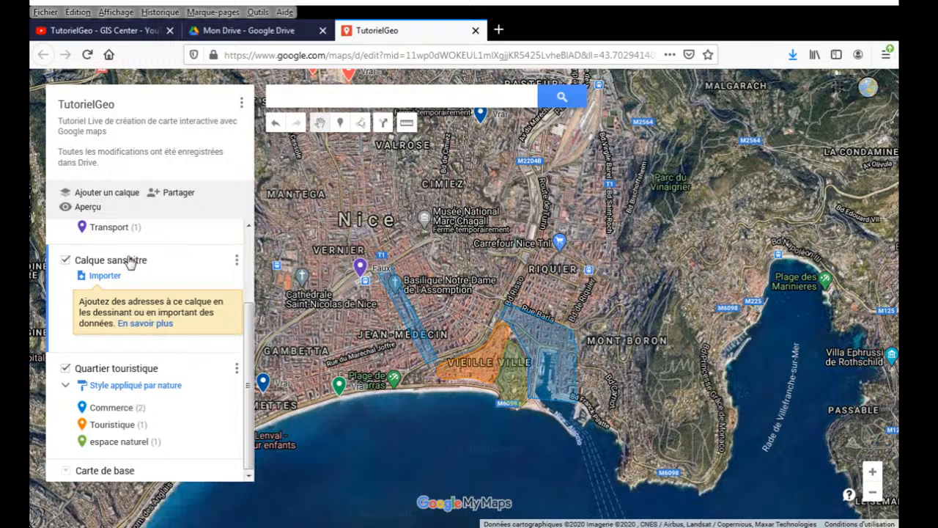
Step: Rename the untitled layer as "Lieux de course à pied"
left_click(127, 263)
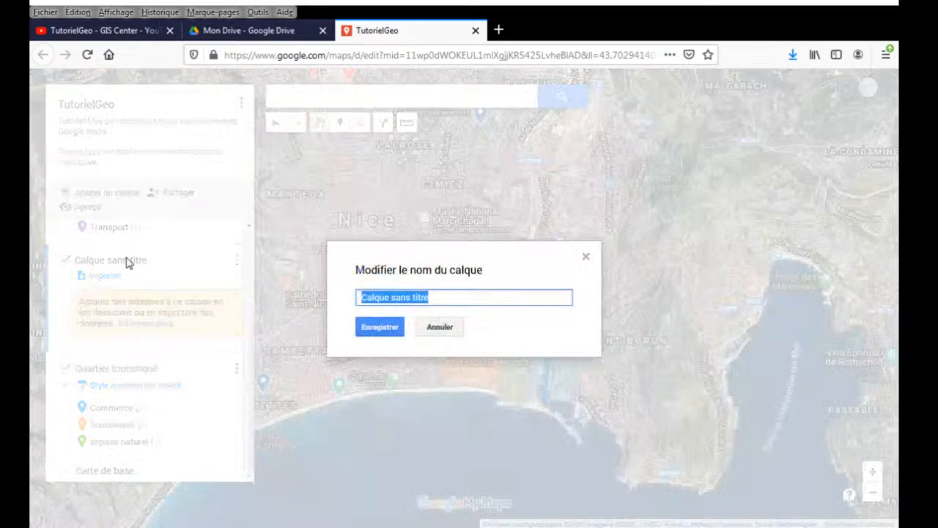
triple_click(415, 295)
type("Lieux de course à pied")
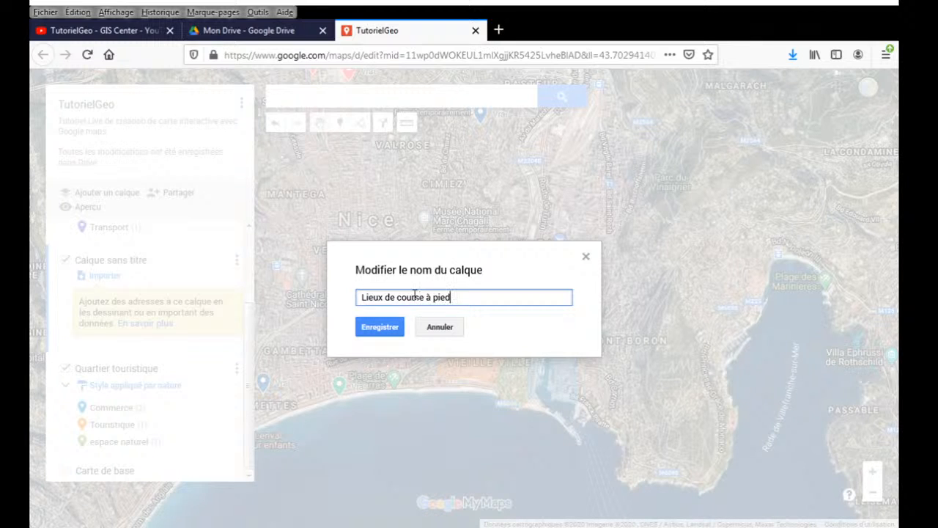
left_click(387, 329)
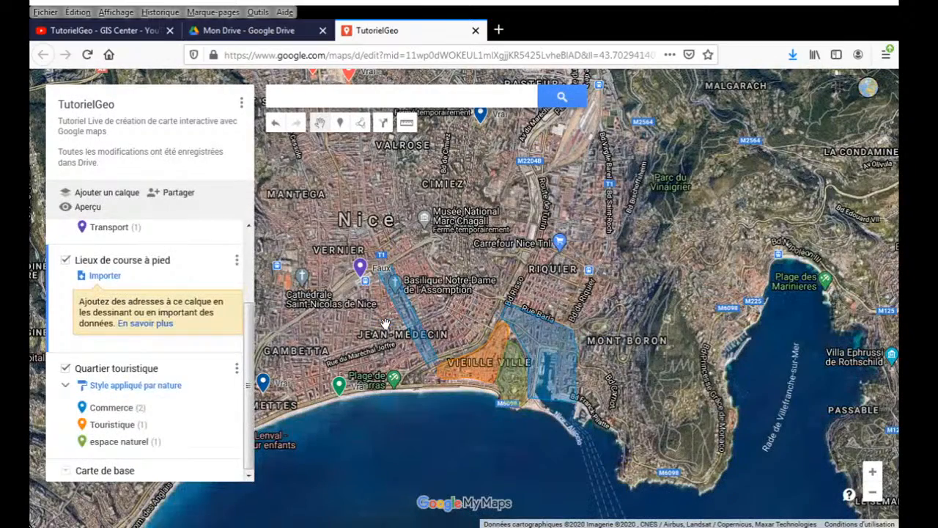
Step: In the Lieux de course à pied data table, add a Nombre column named "nbre_coureur" after description
left_click_drag(245, 319, 245, 247)
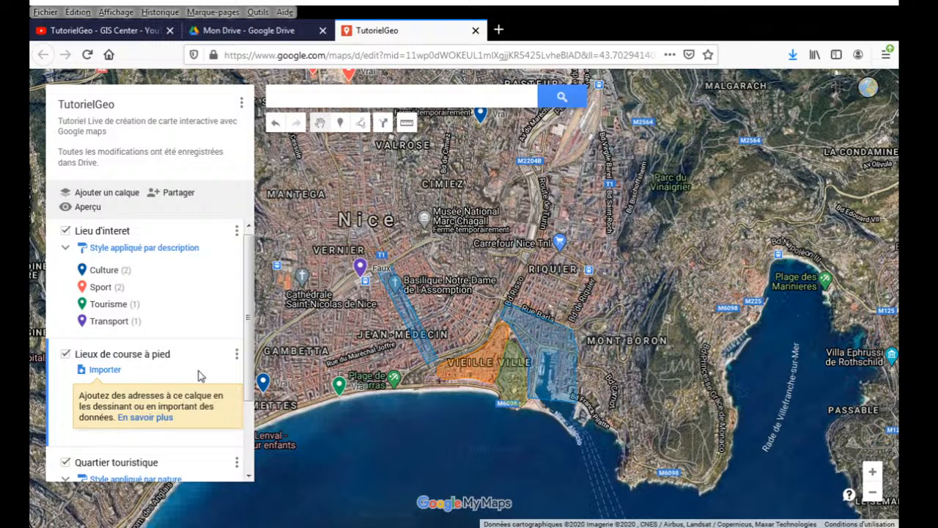
left_click(236, 356)
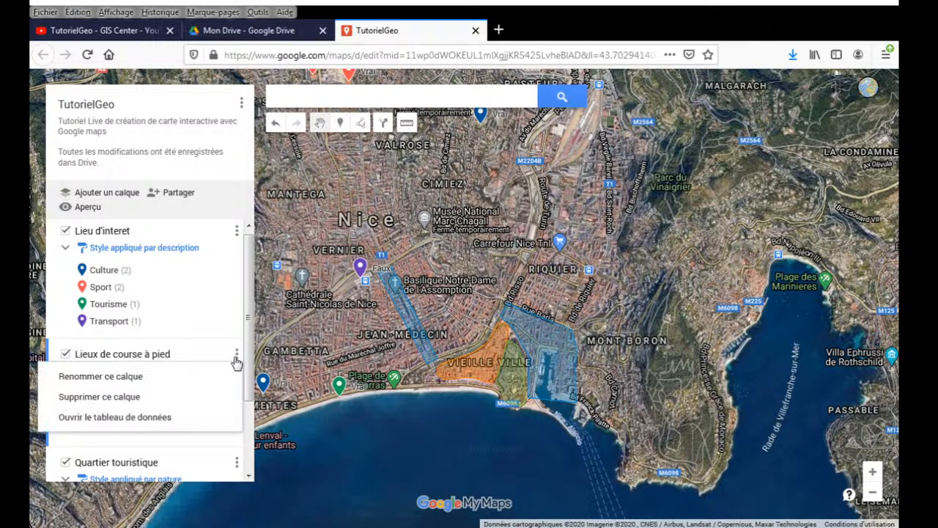
left_click(122, 417)
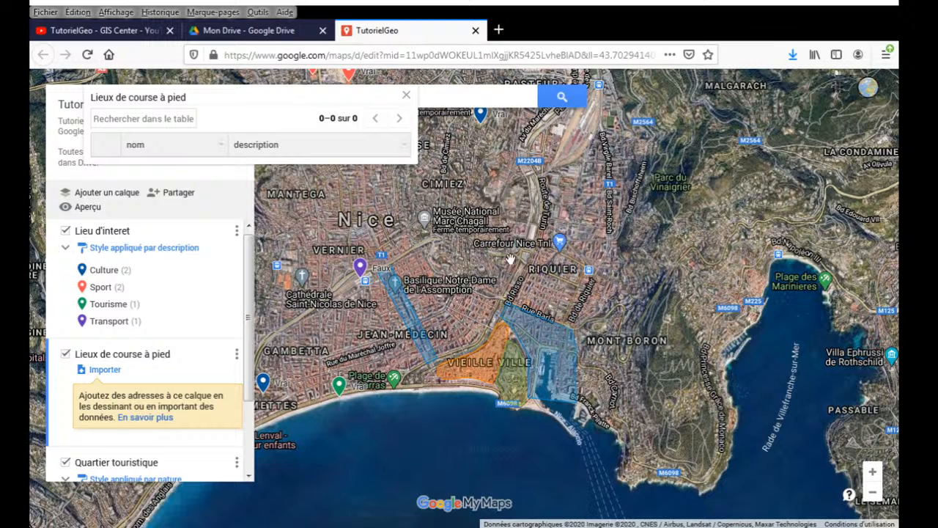
left_click(403, 145)
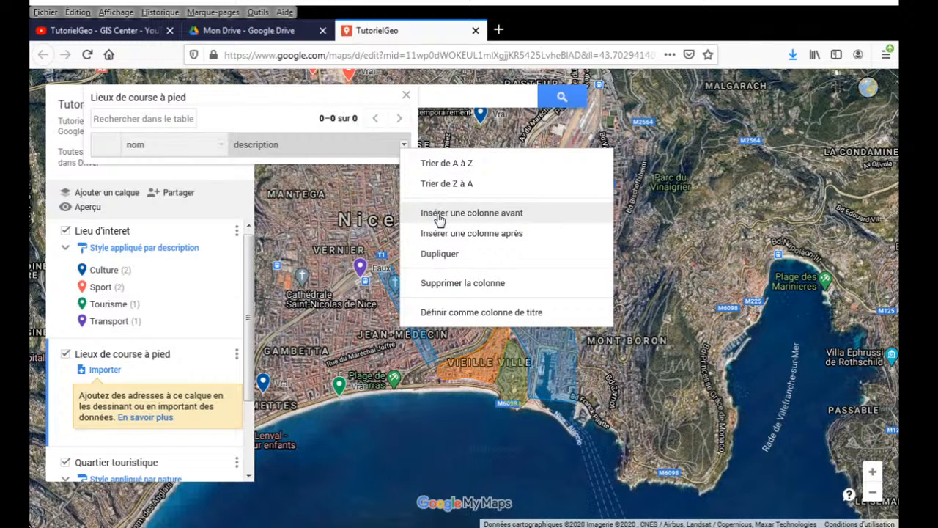
left_click(443, 234)
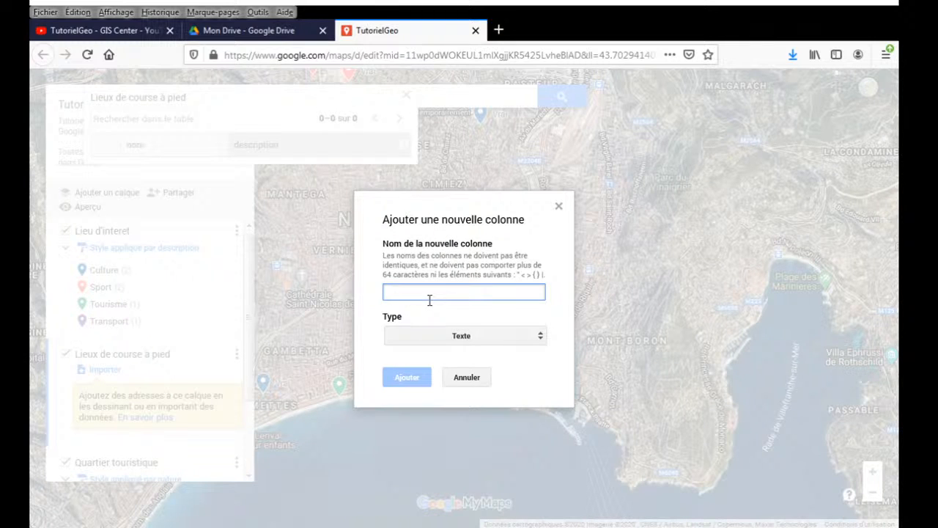
type("nbre_coureur")
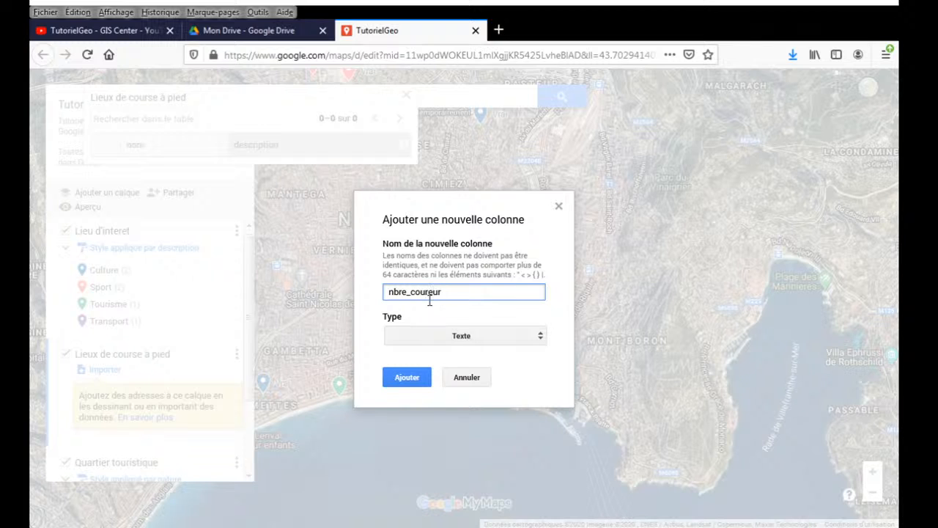
left_click(455, 337)
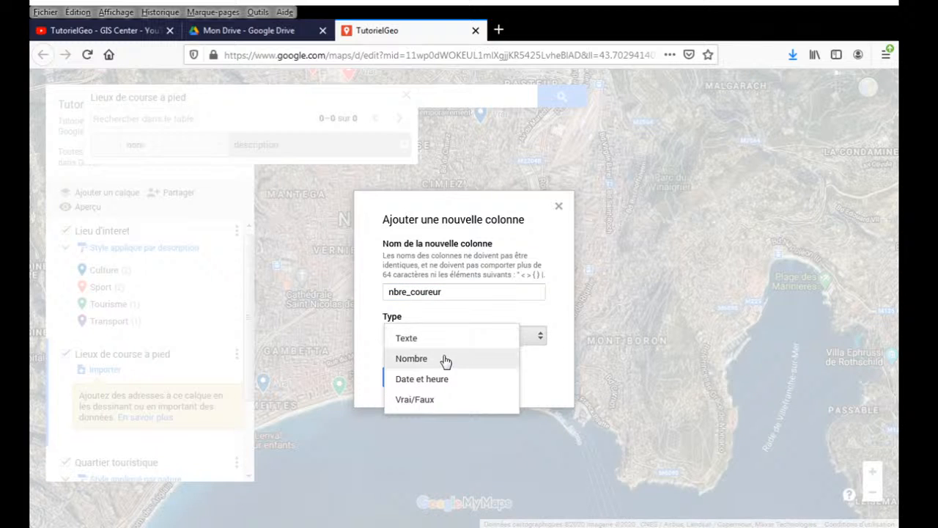
left_click(430, 359)
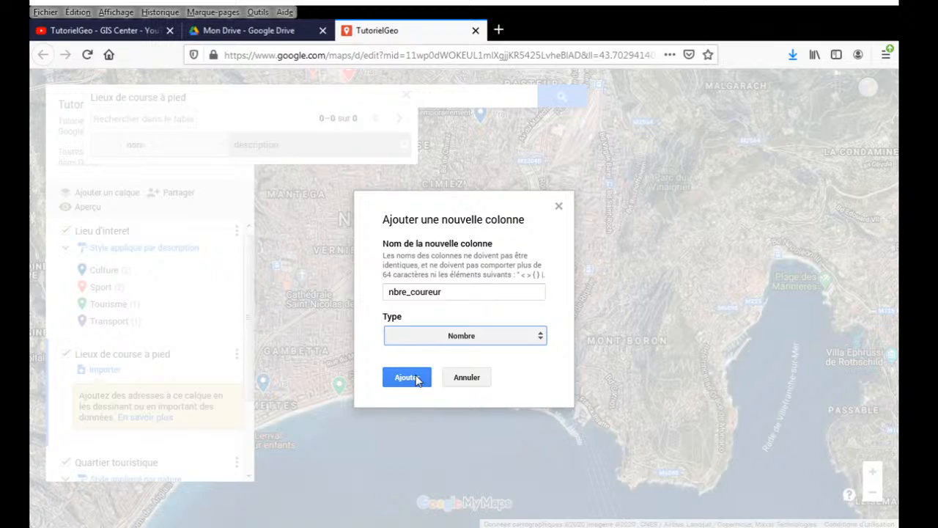
left_click(414, 378)
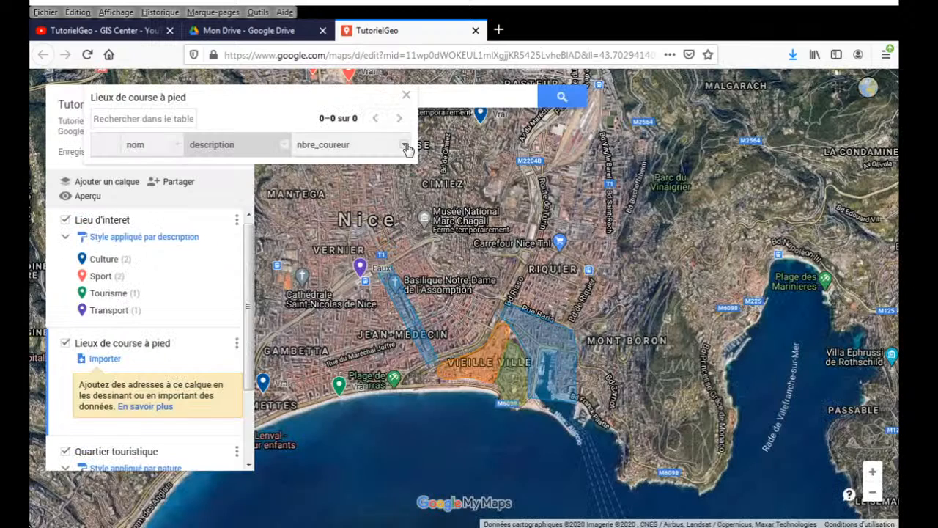
Step: Add a Vrai/Faux column named "accessibilite" after nbre_coureur in the data table
left_click(406, 146)
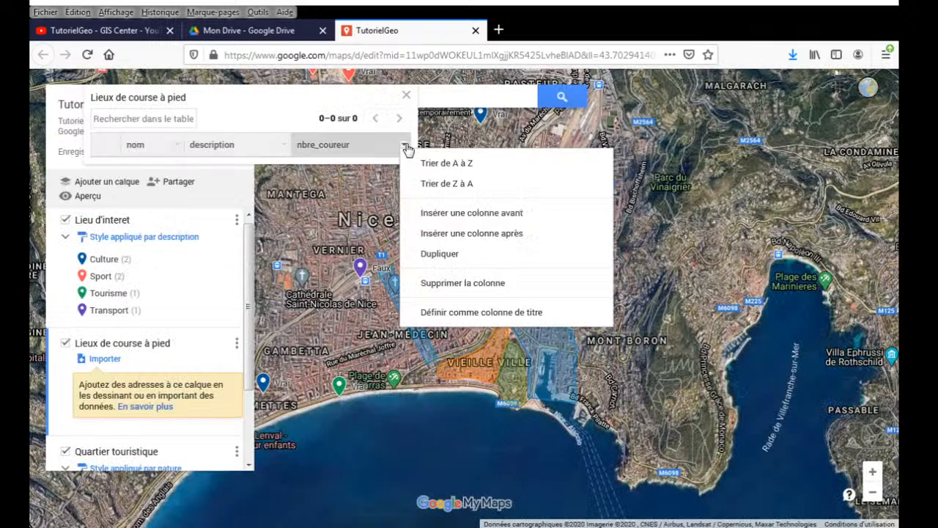
left_click(436, 235)
left_click(420, 293)
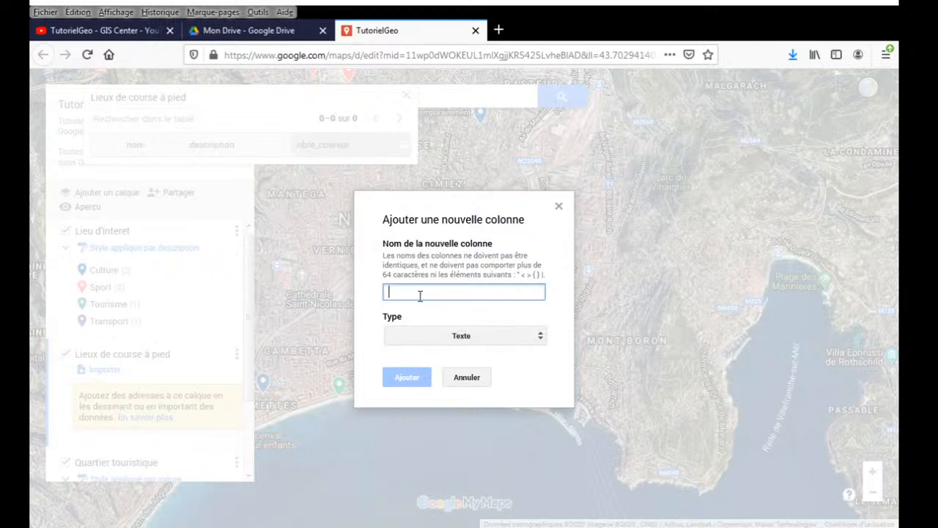
type("accessibilite")
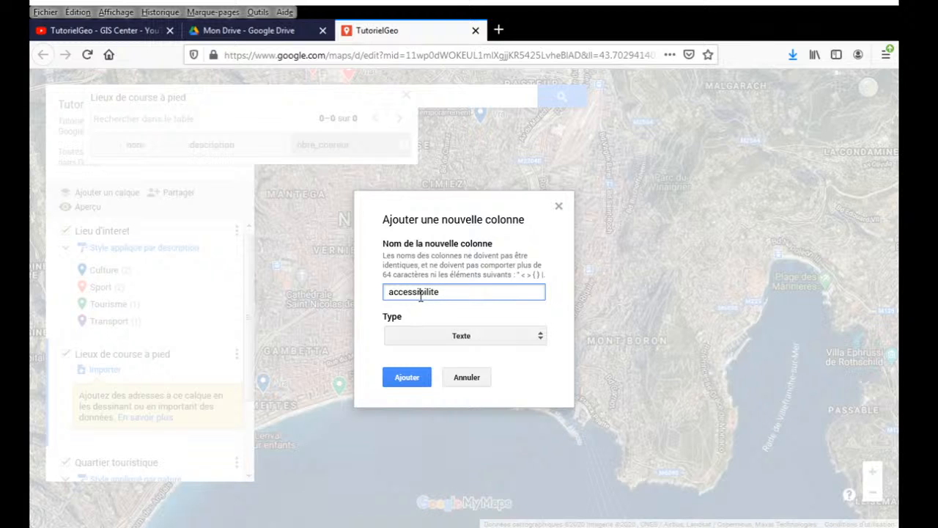
left_click(474, 340)
left_click(436, 396)
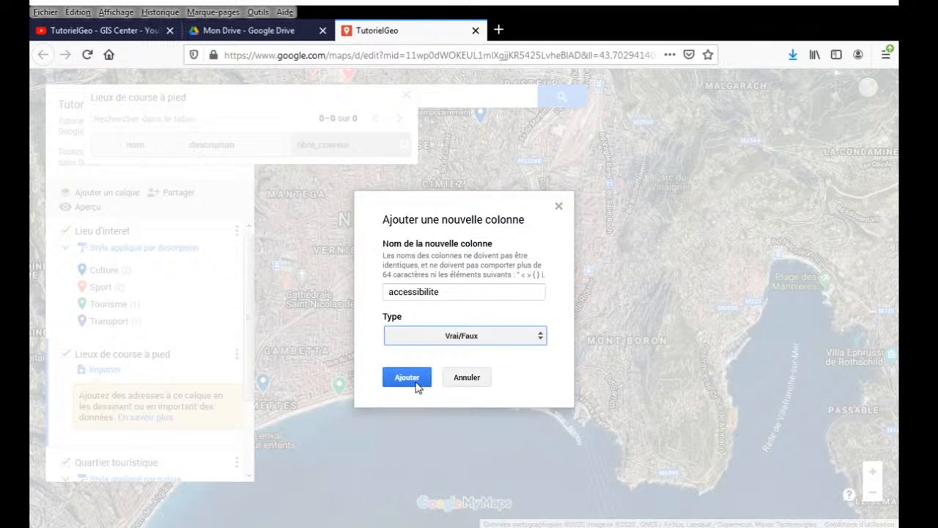
left_click(414, 380)
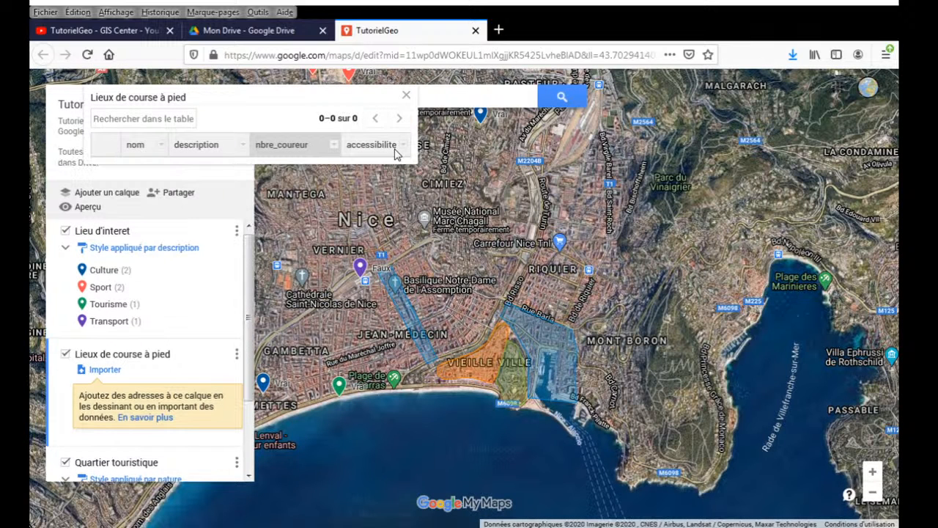
Step: Add a Texte column named "pollution" after accessibilite and close the data table
left_click(403, 146)
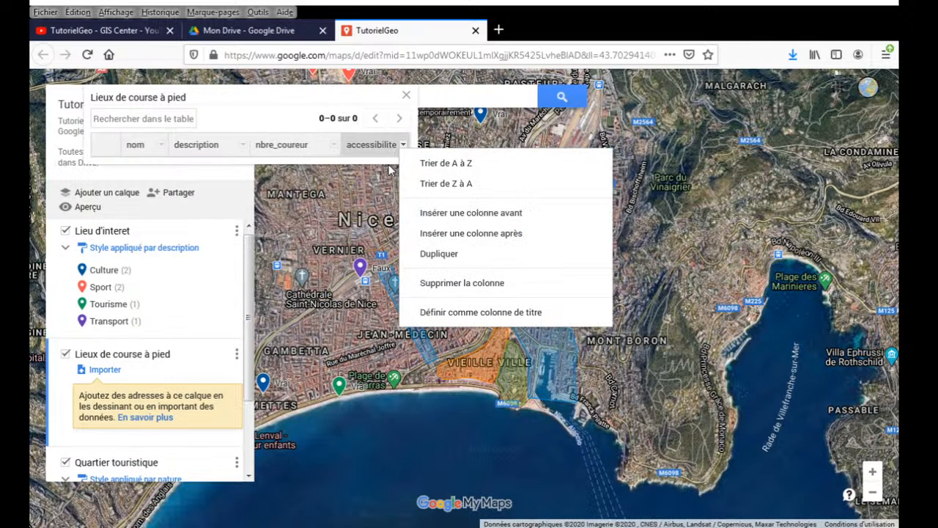
left_click(436, 235)
left_click(431, 294)
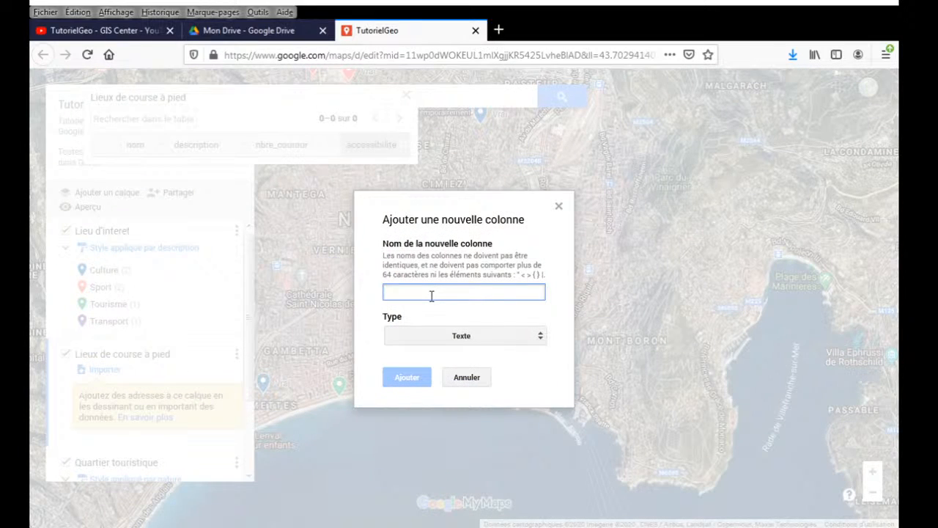
type("pollutio")
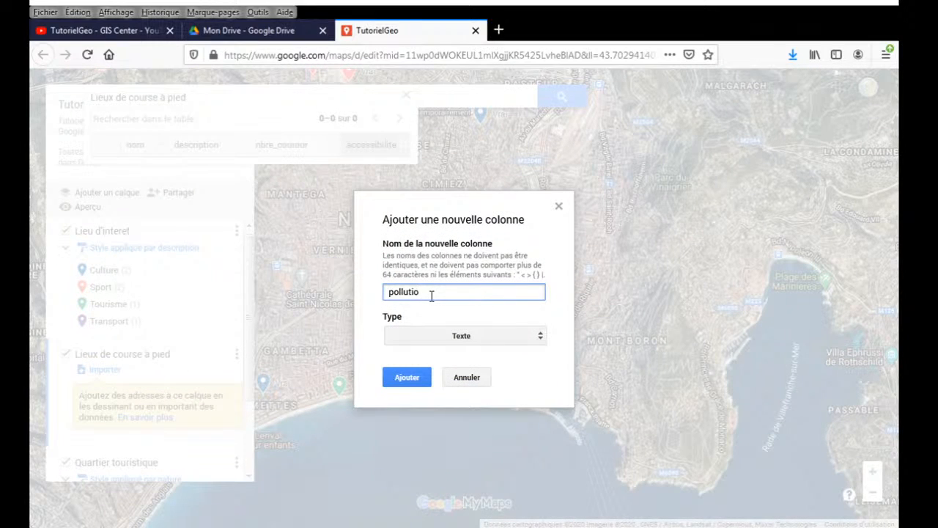
left_click(423, 382)
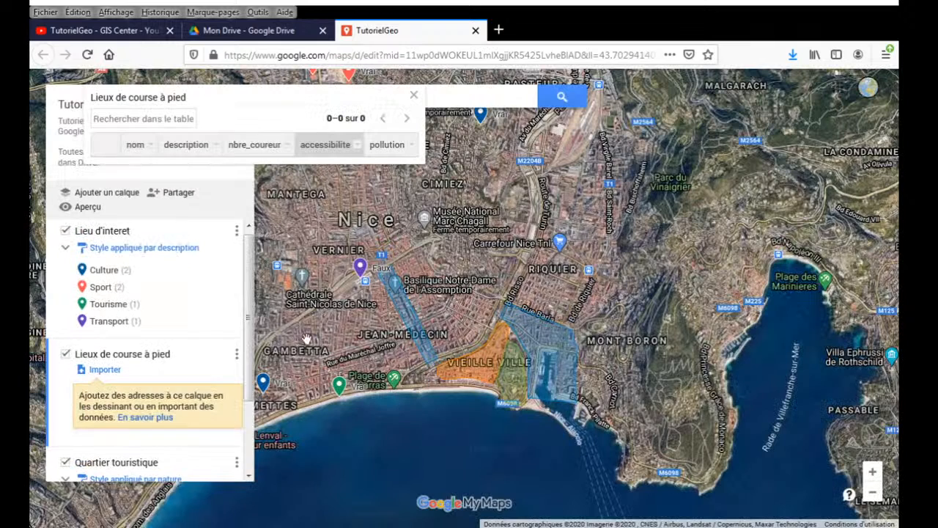
left_click(245, 388)
left_click_drag(248, 326, 244, 382)
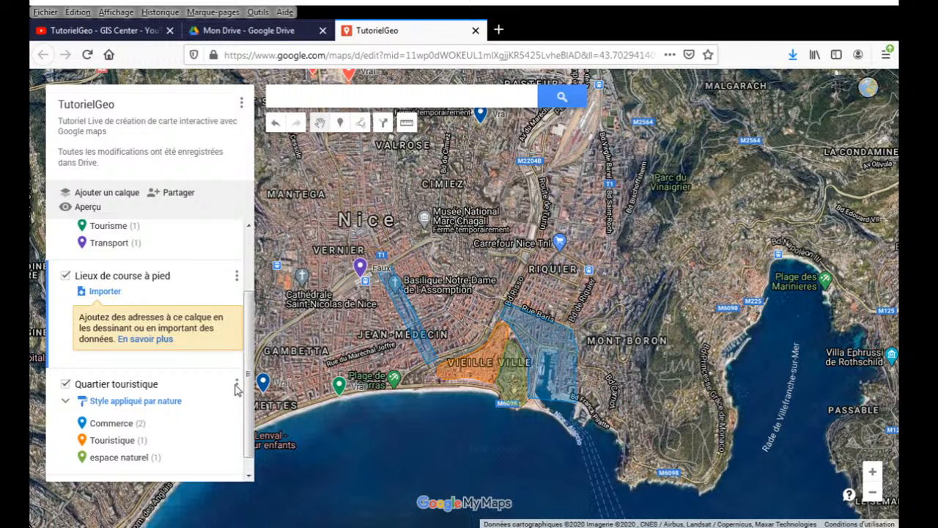
left_click(237, 384)
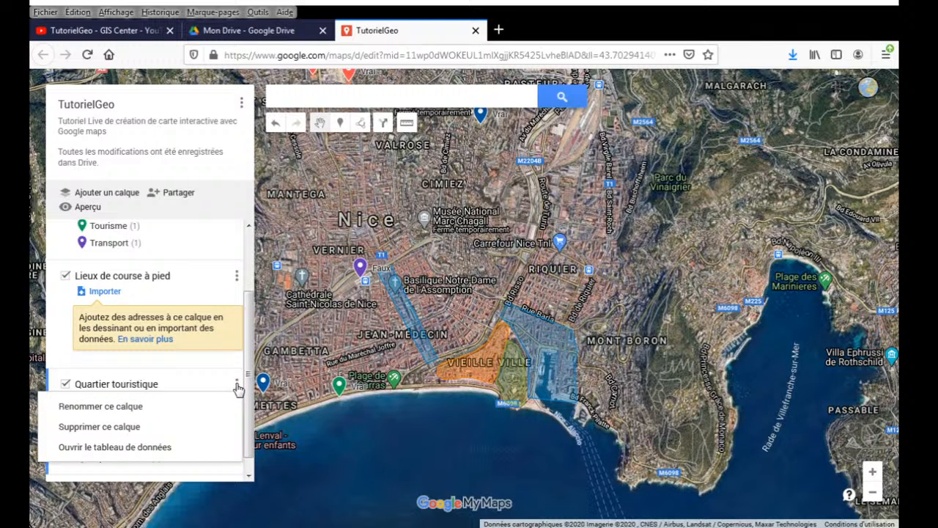
scroll(245, 374, "down", 1)
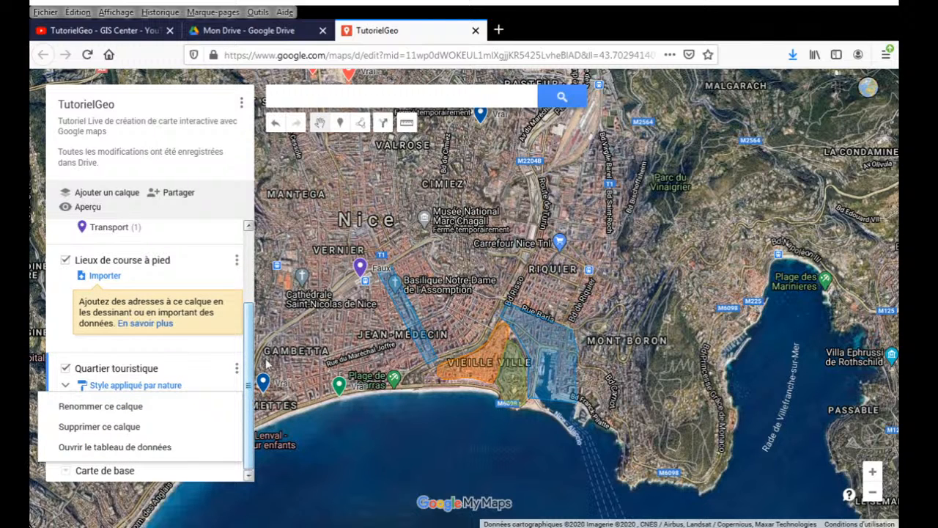
left_click(403, 346)
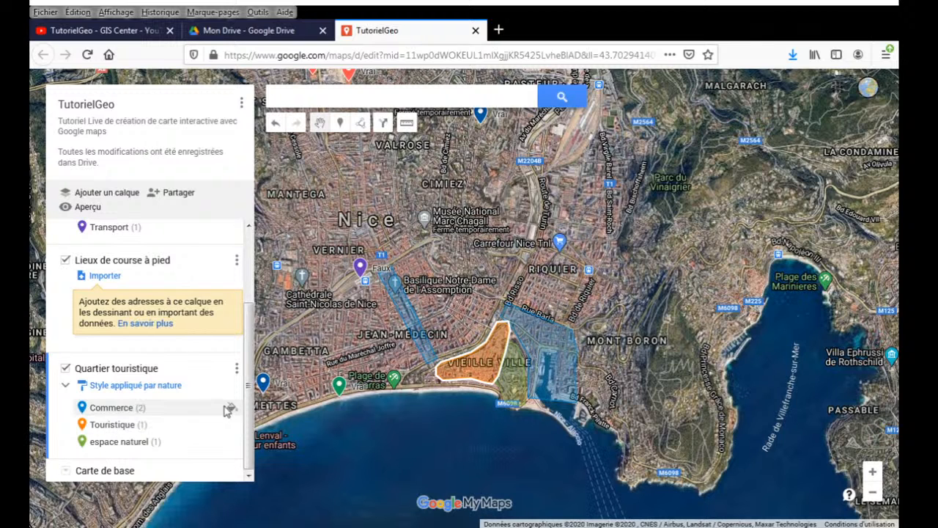
scroll(251, 394, "up", 3)
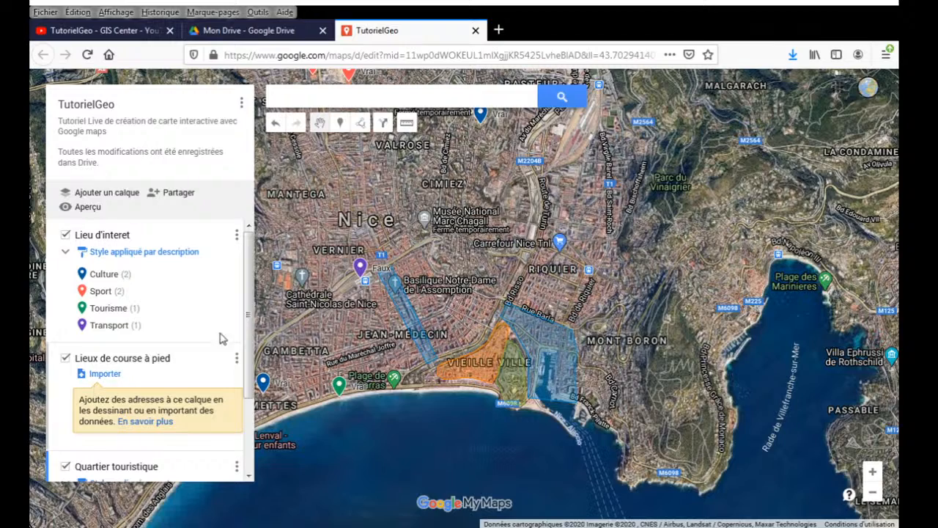
scroll(220, 330, "down", 3)
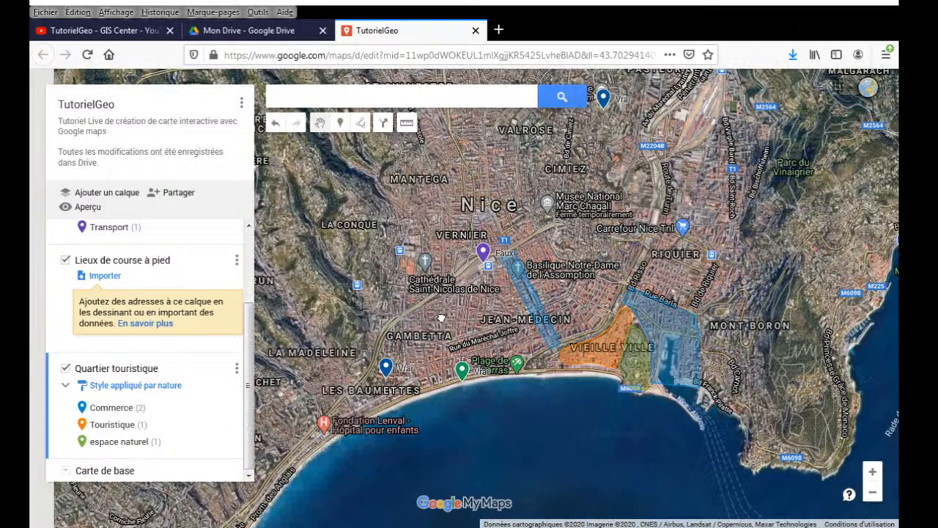
Step: Draw a line about 4.6 km long following the seafront from Vieille Ville southwest along the Promenade des Anglais
left_click_drag(442, 323, 658, 261)
left_click_drag(576, 214, 591, 191)
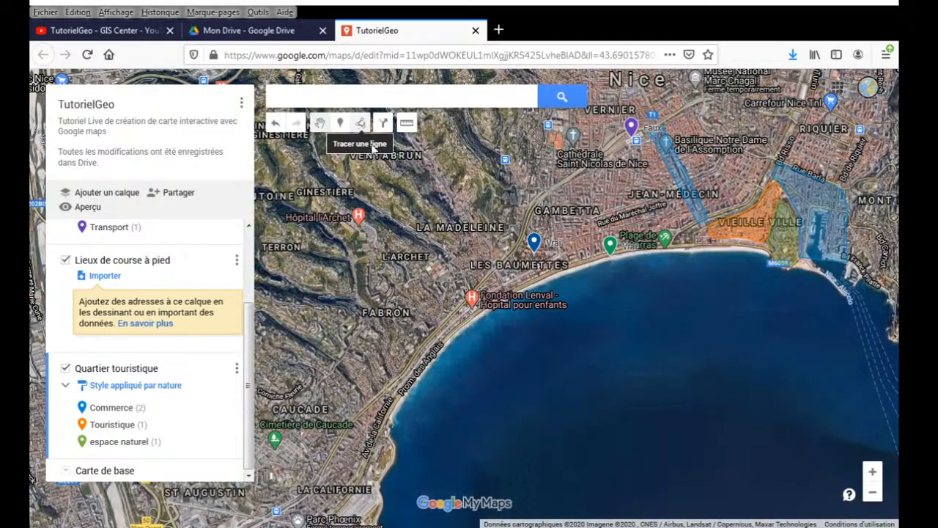
left_click(361, 123)
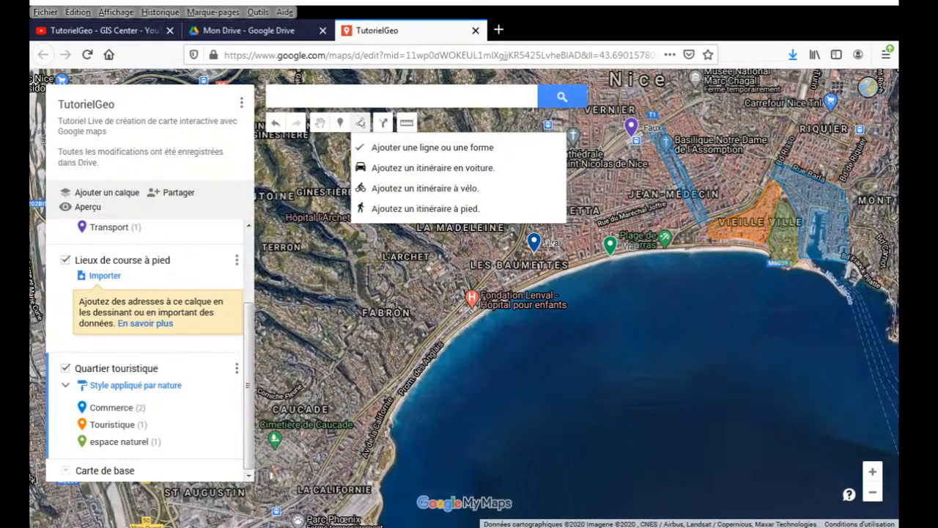
left_click(442, 147)
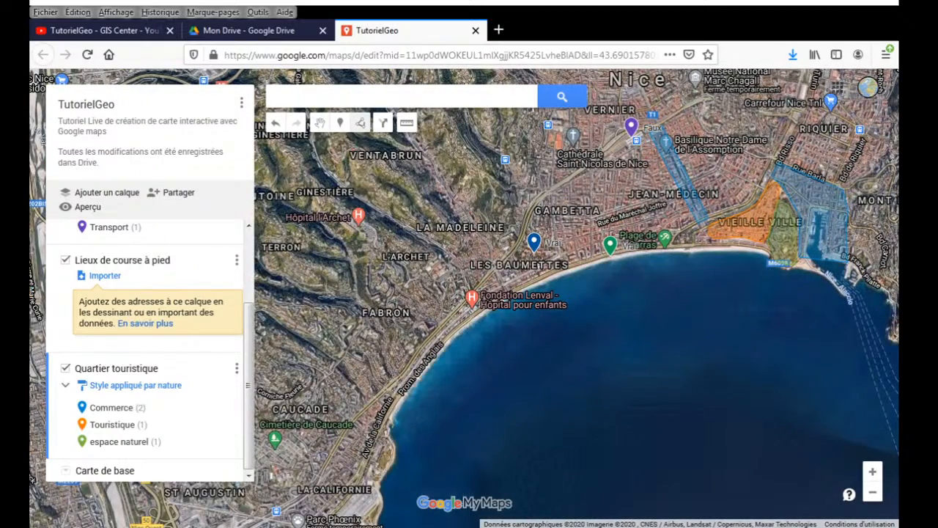
left_click(764, 249)
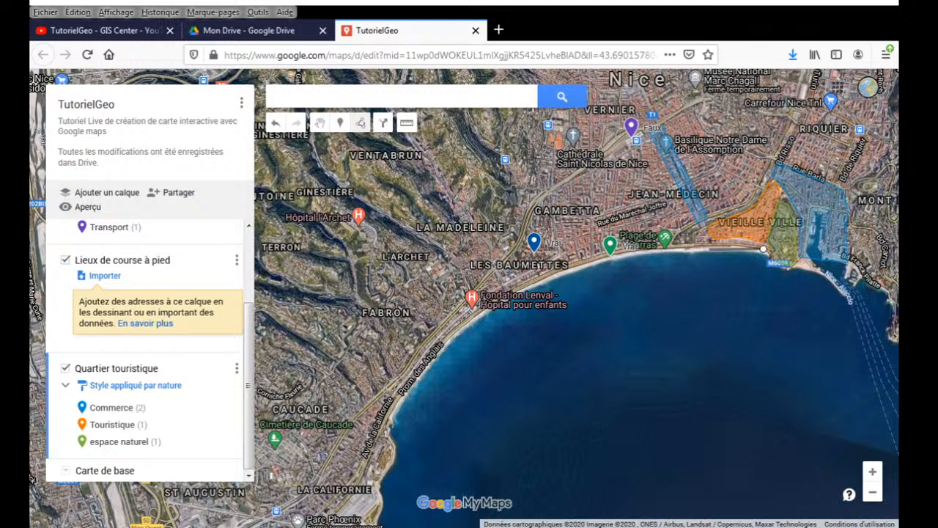
left_click(678, 245)
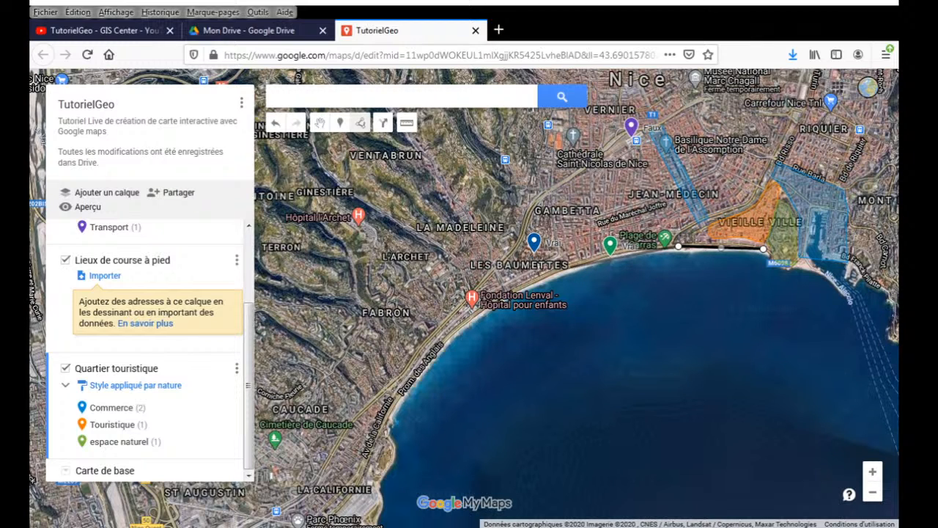
left_click(597, 259)
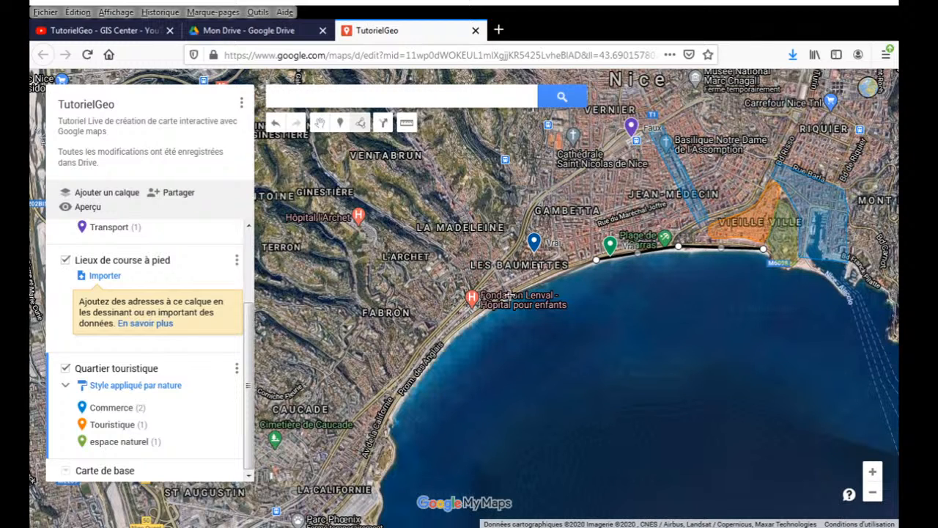
left_click(508, 294)
left_click(429, 355)
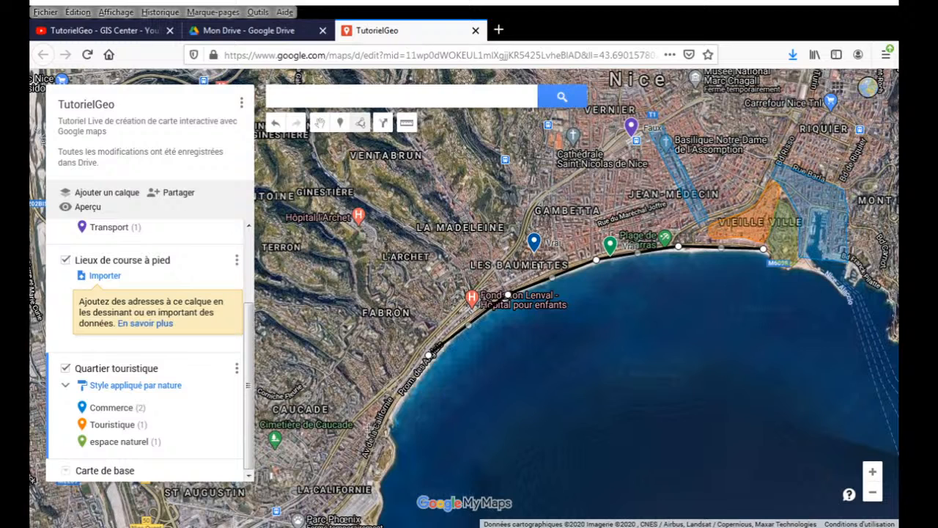
left_click(384, 422)
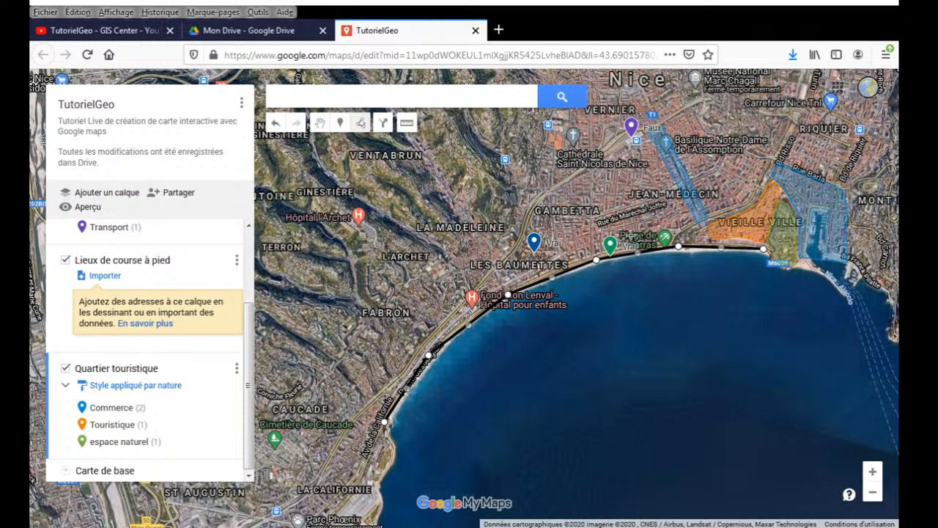
key("Return")
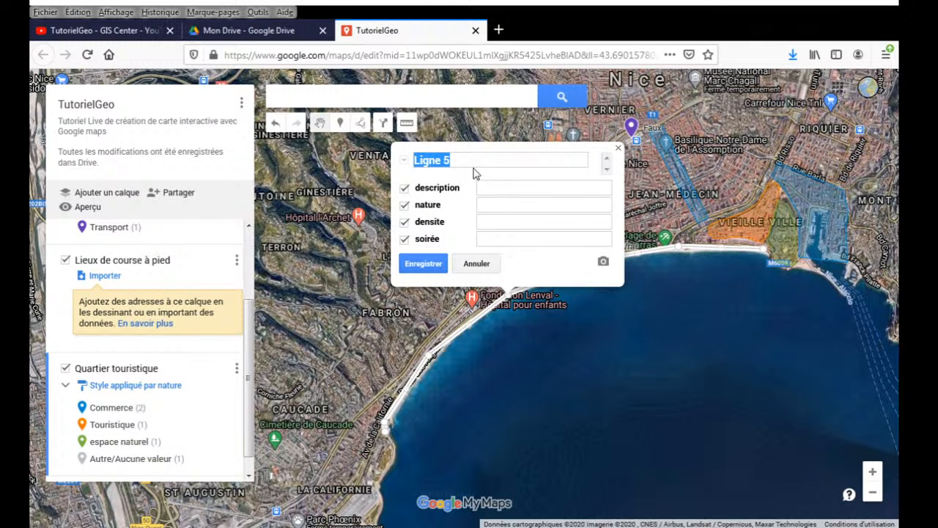
left_click(465, 162)
left_click_drag(459, 161, 414, 161)
type("Prom'classi")
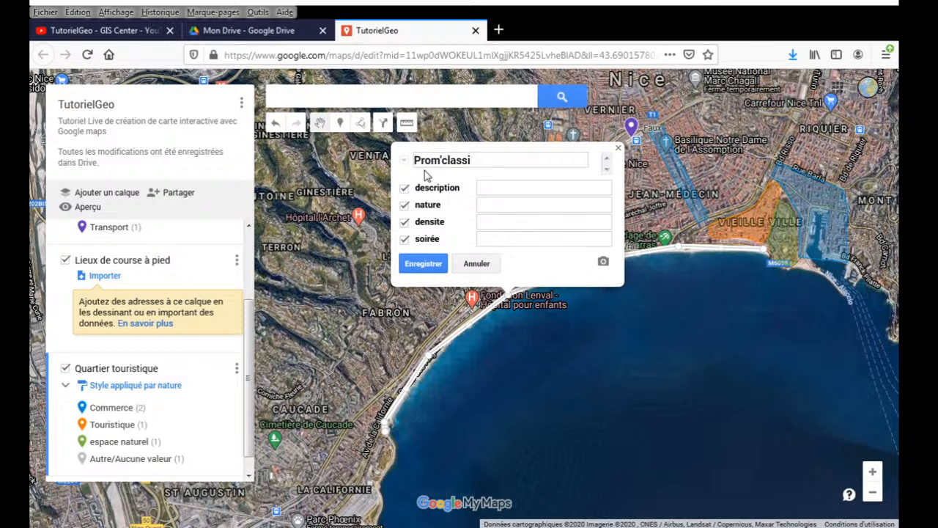
type("que")
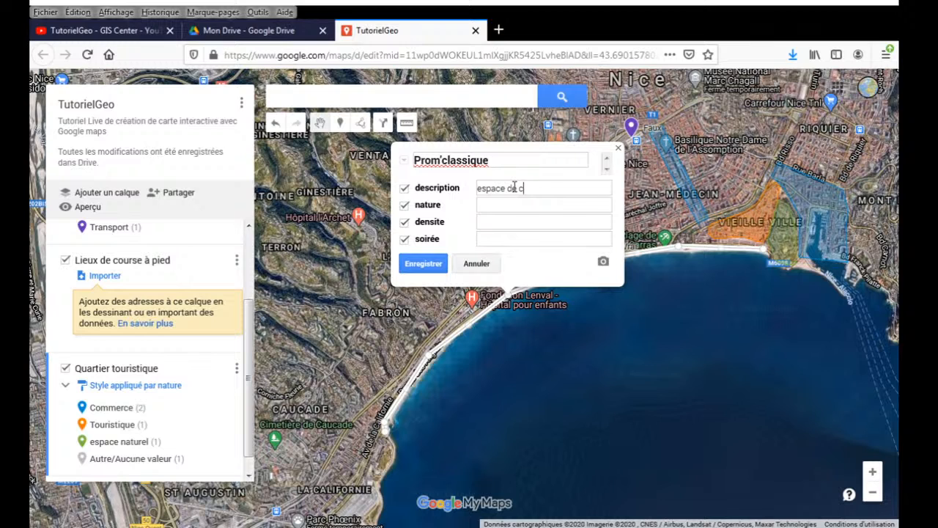
type("ource")
key("BackSpace")
key("BackSpace")
type("se")
left_click(507, 204)
type("5000")
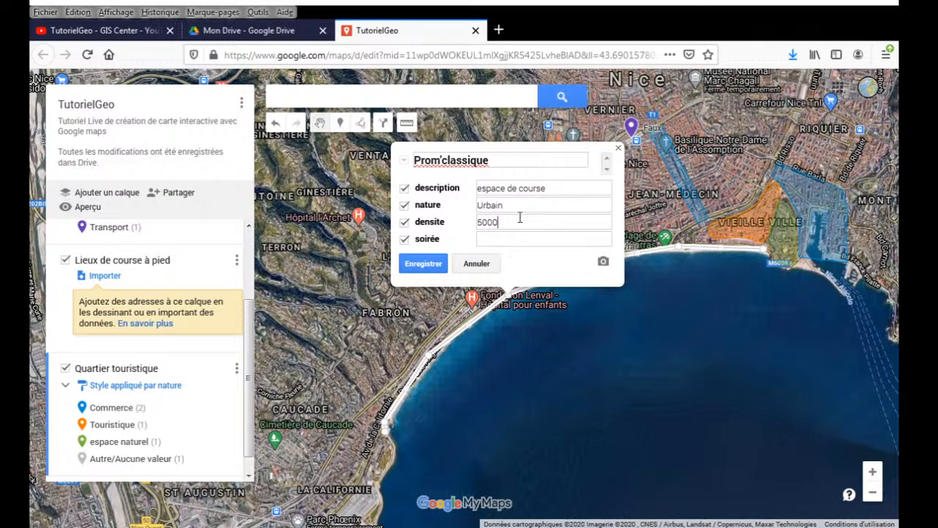
left_click(477, 263)
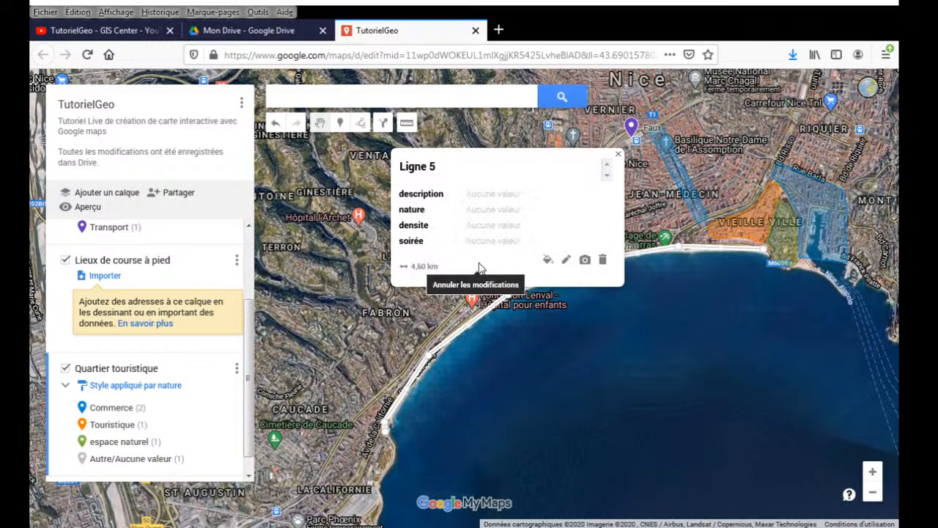
left_click(618, 155)
Step: Delete the seafront line listed under Autre/Aucune valeur in the Quartier touristique layer
scroll(249, 378, "down", 2)
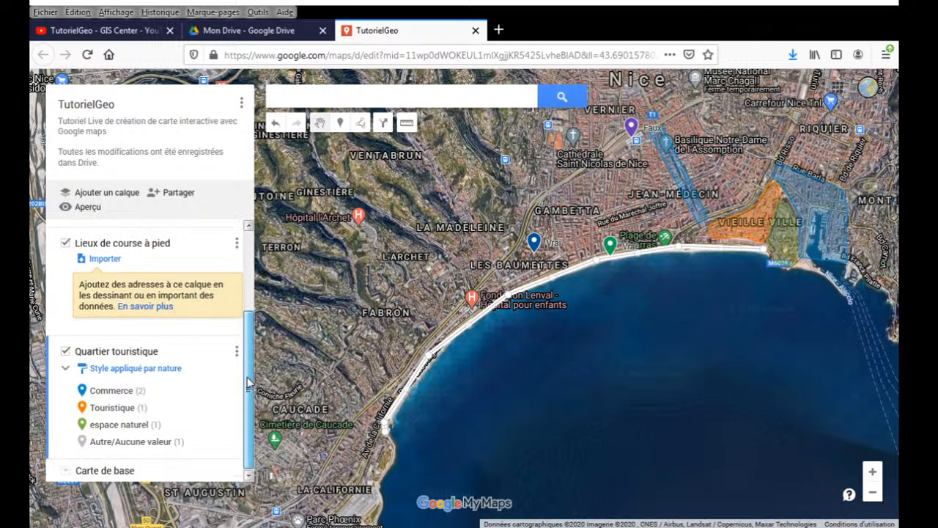
mouse_move(143, 445)
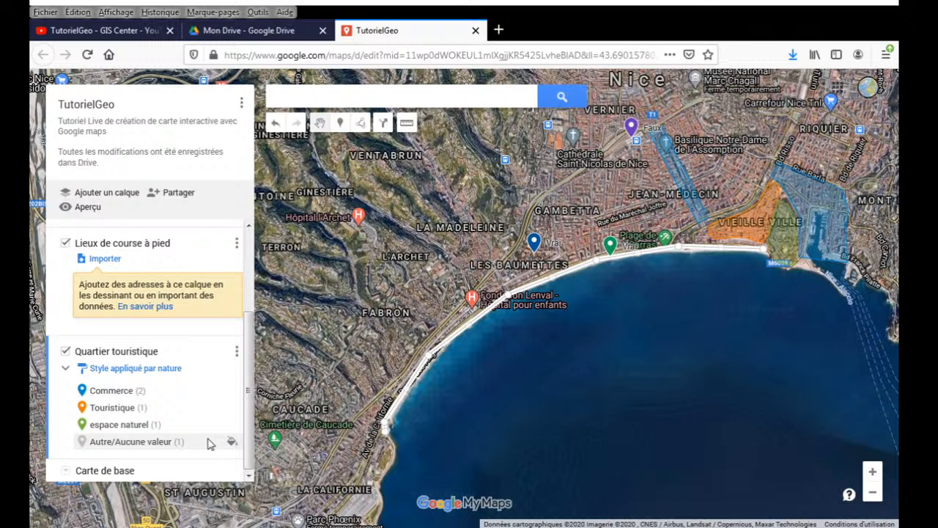
left_click(159, 442)
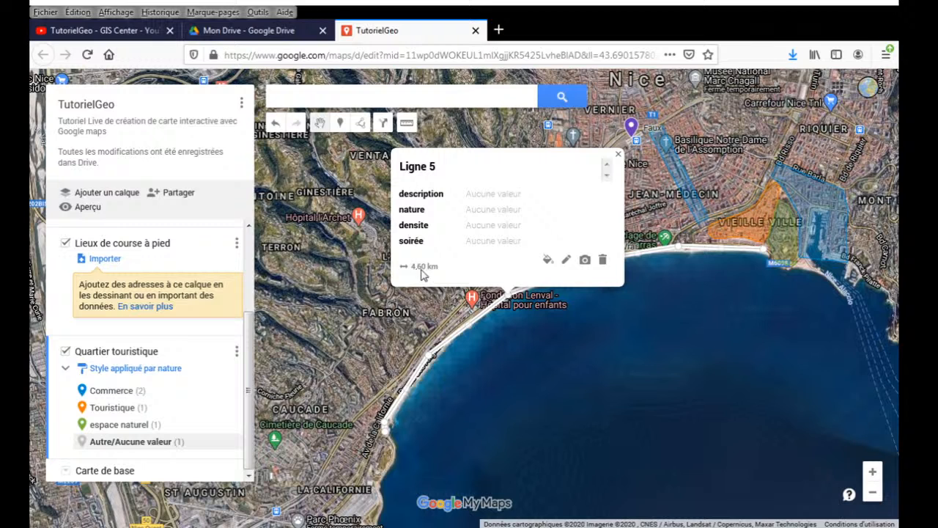
left_click(602, 261)
Step: In the Lieux de course à pied layer, draw a line about 4.5 km long along the seafront from Vieille Ville past Fabron
left_click(154, 258)
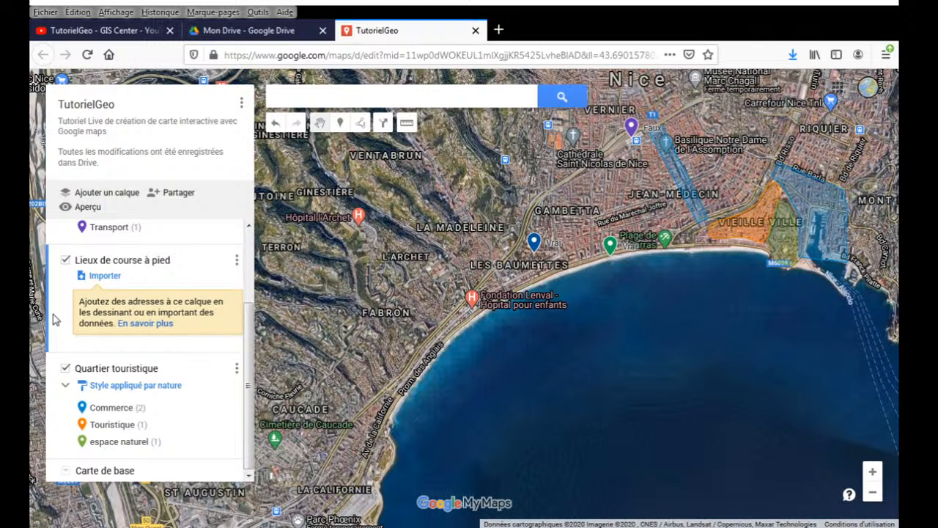
left_click(361, 123)
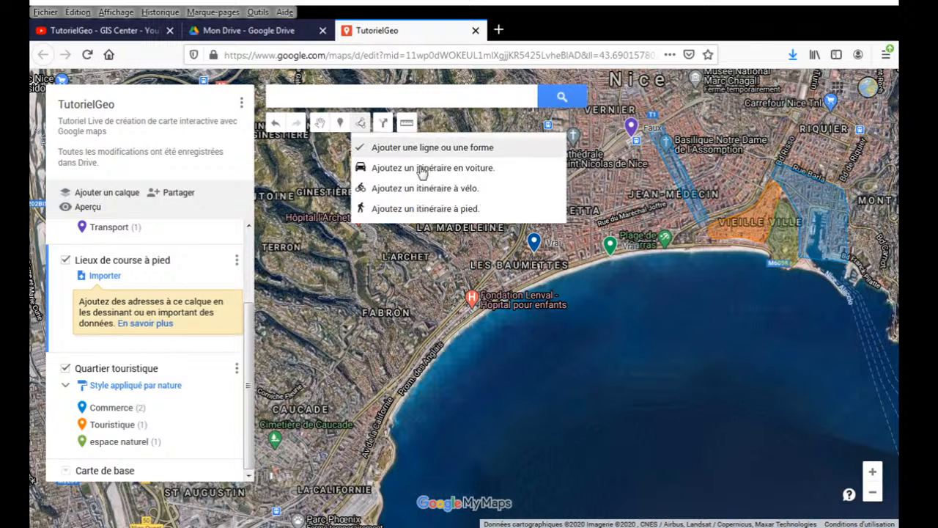
left_click(530, 149)
left_click(767, 252)
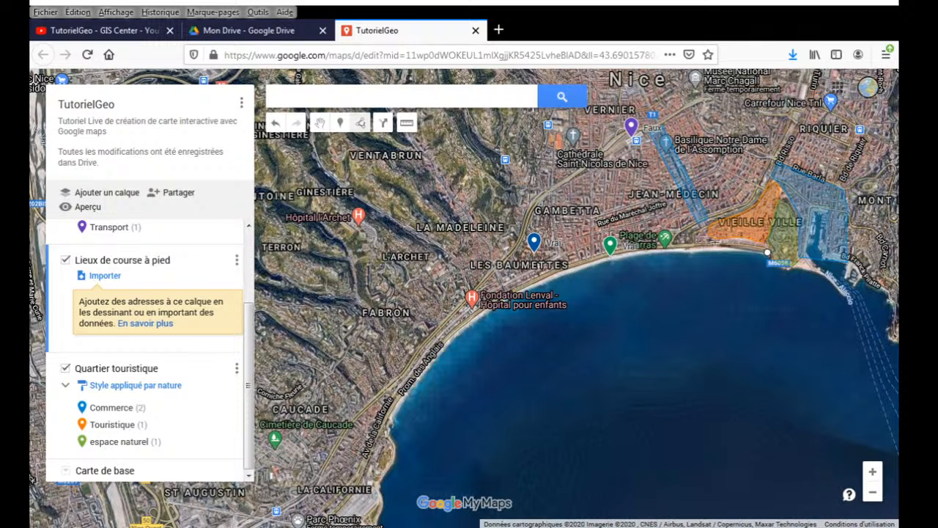
left_click(706, 251)
left_click(603, 254)
left_click(517, 291)
left_click(459, 328)
left_click(409, 380)
left_click(389, 422)
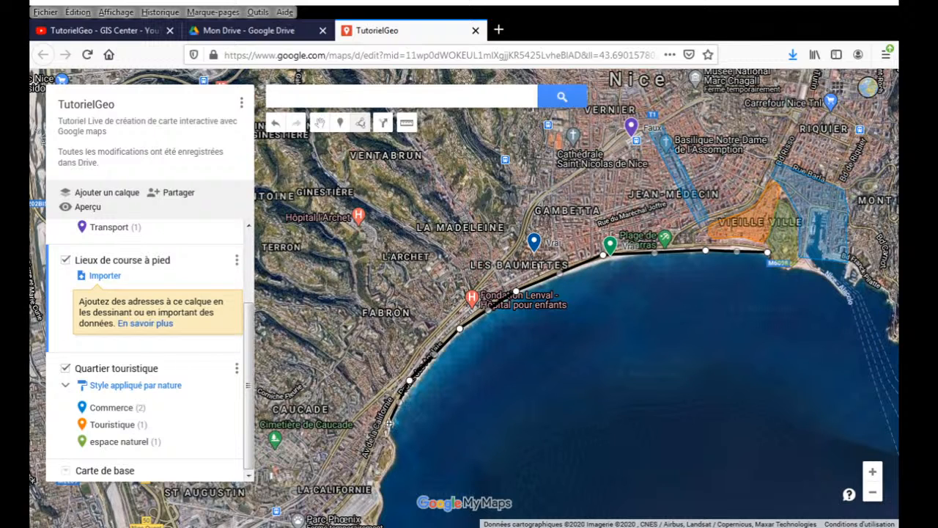
left_click(389, 423)
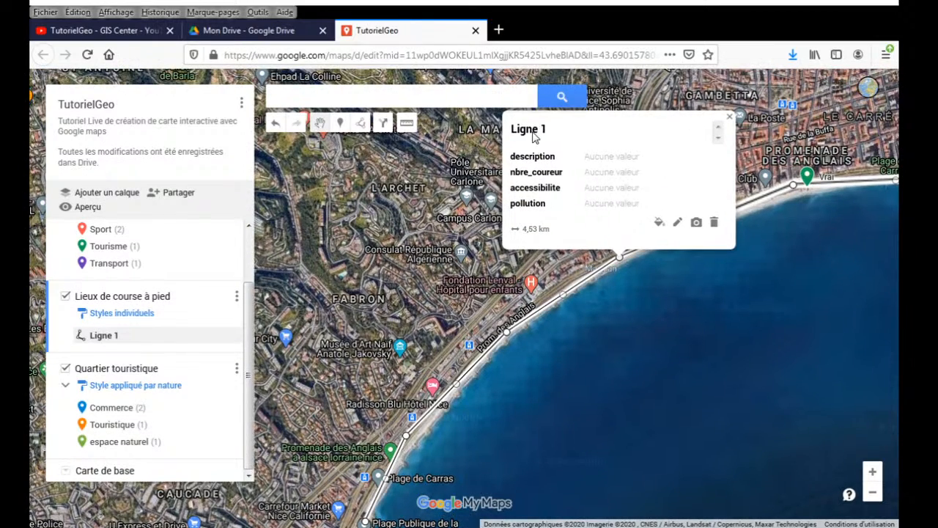
Step: Rename the new seafront line as "Prom'classique"
left_click(566, 127)
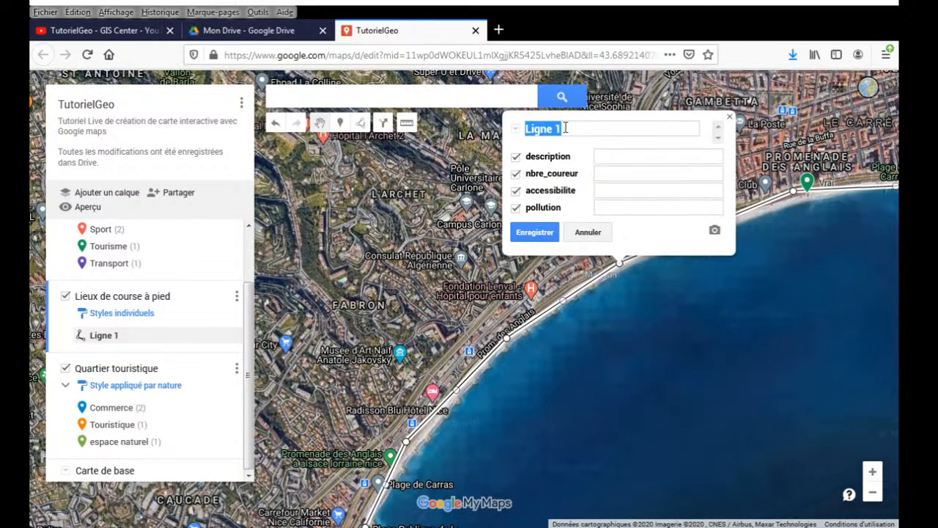
type("Pro")
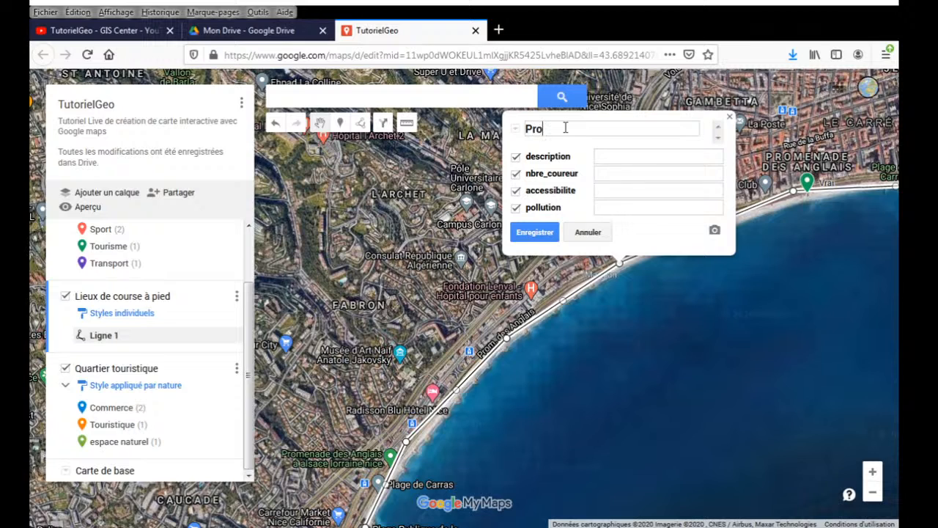
type("m'classiqeu")
left_click_drag(586, 129, 607, 130)
type("ue")
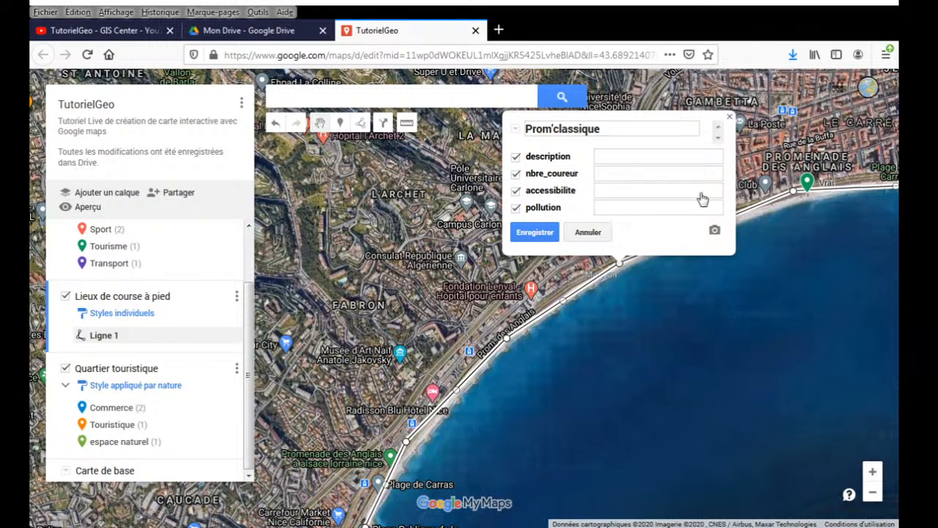
Step: Fill in the line's data: description "Compétition", nbre_coureur 5000, accessibilite "Vrai" and pollution "Vrai"
left_click(611, 158)
type("mpe")
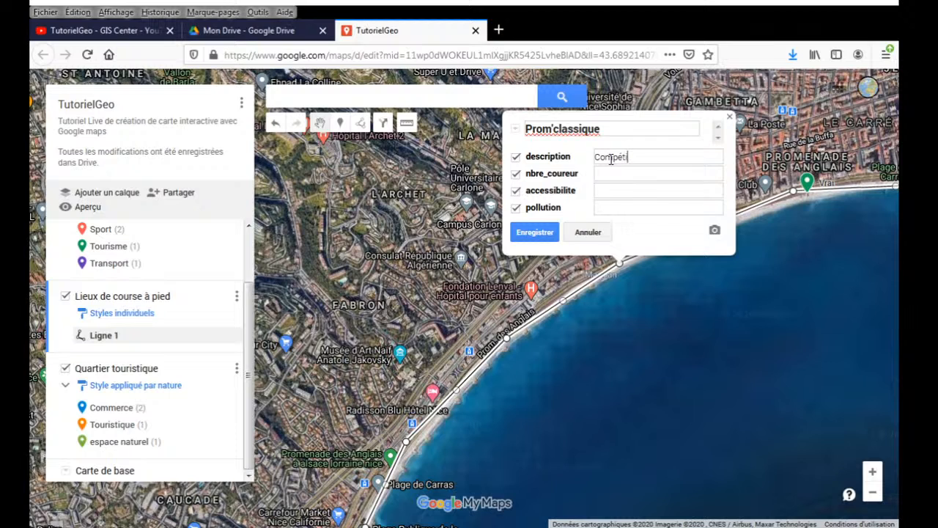
left_click(649, 174)
type("5000")
left_click(648, 207)
type("Vrai")
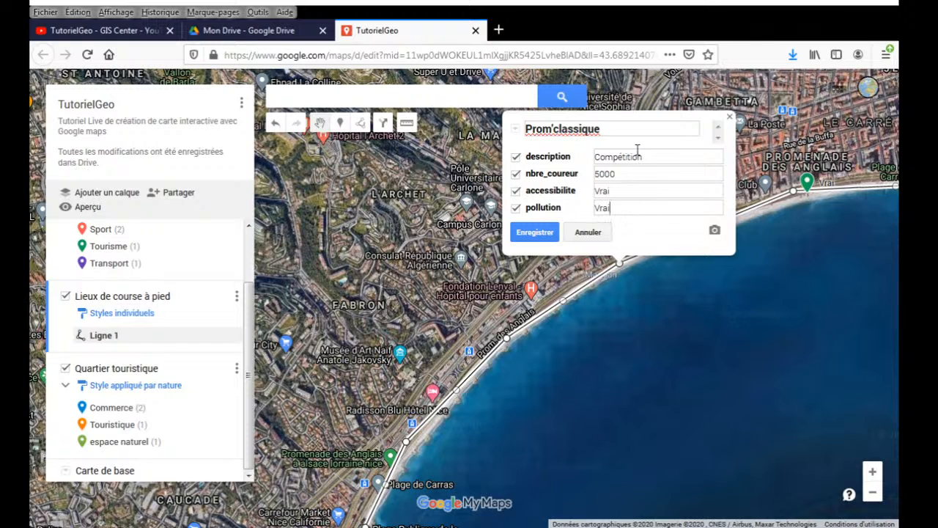
Step: Replace the line's description with "Urbain" and save its details
left_click_drag(648, 157, 575, 159)
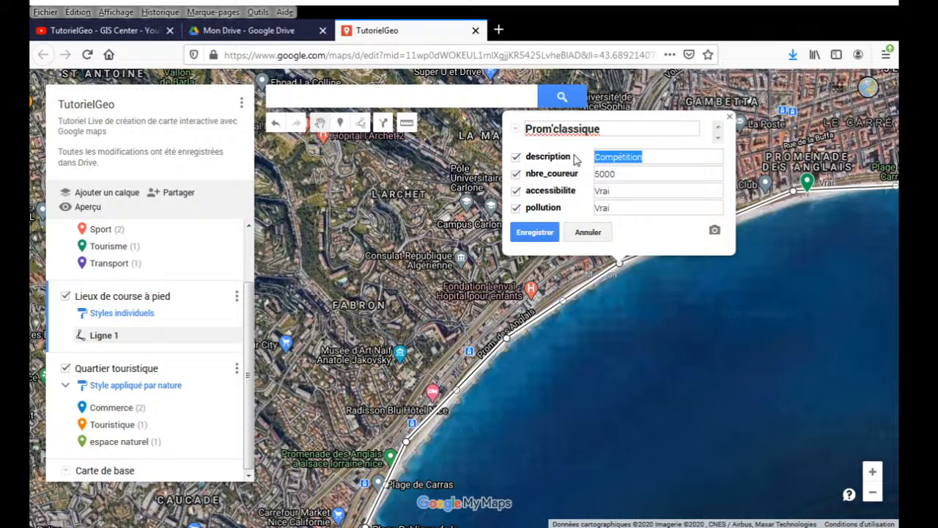
type("Urbain")
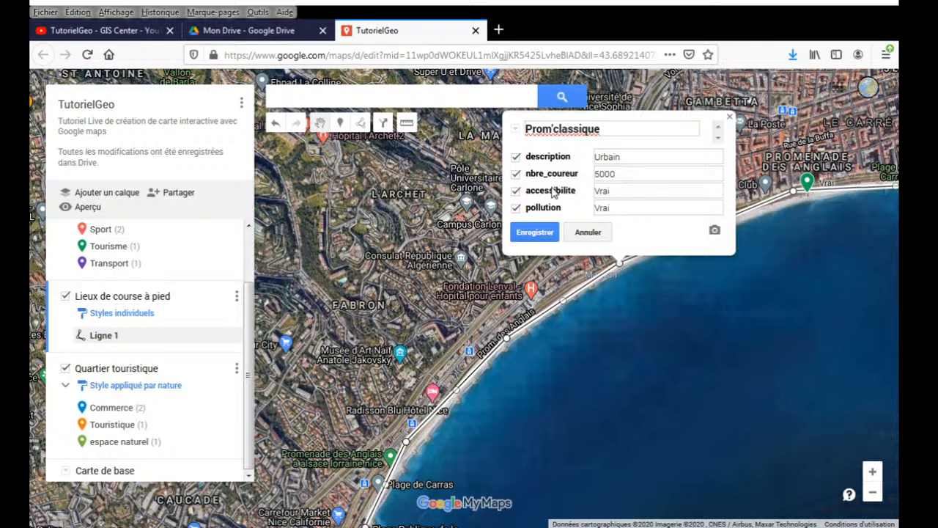
left_click(542, 231)
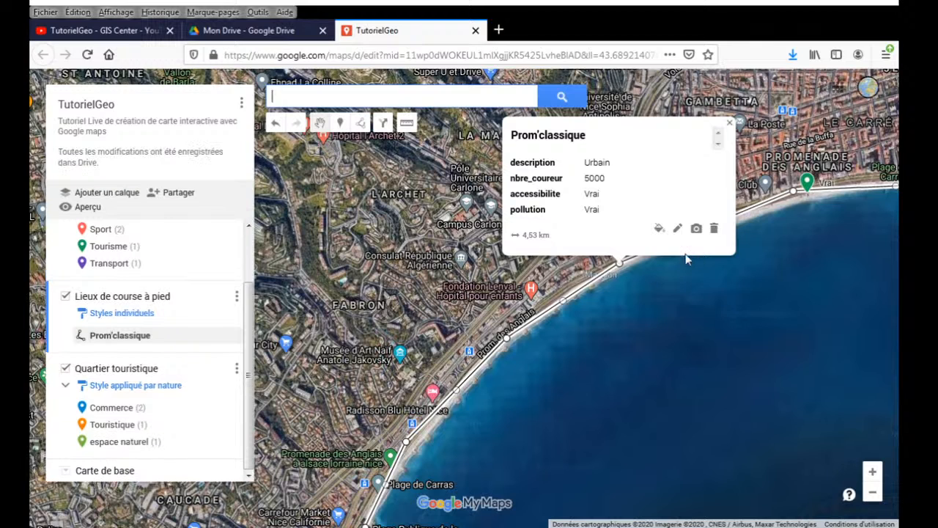
Step: Add the photo from the "5 juin 2018" album in Vos photos to the Prom'classique line
left_click(697, 230)
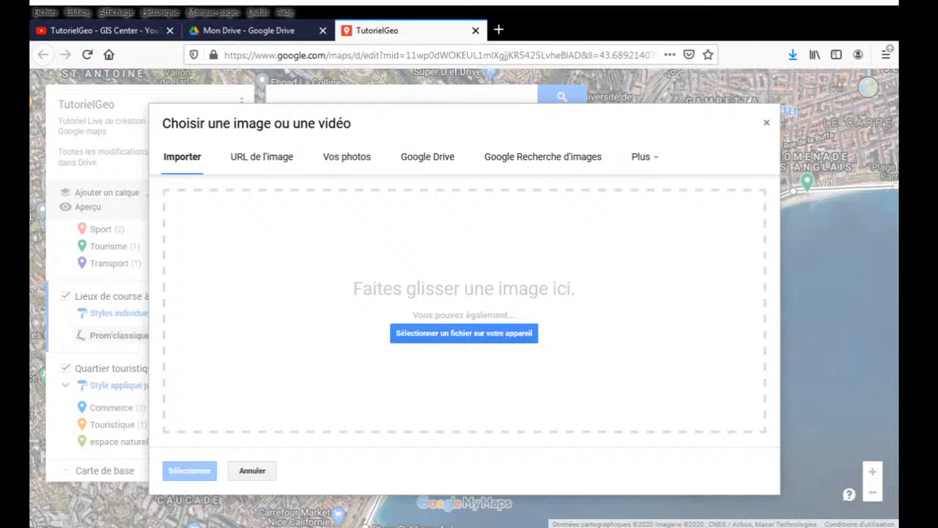
left_click(285, 163)
left_click(343, 163)
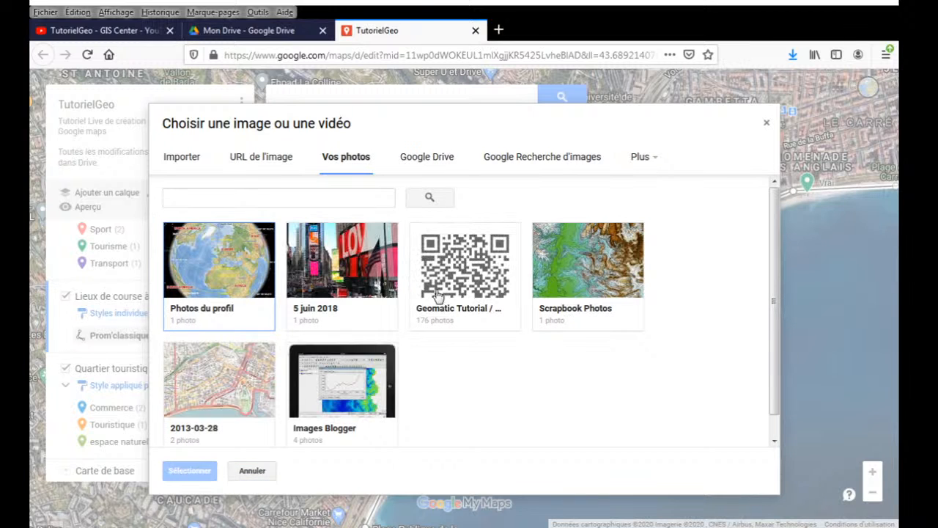
left_click(346, 278)
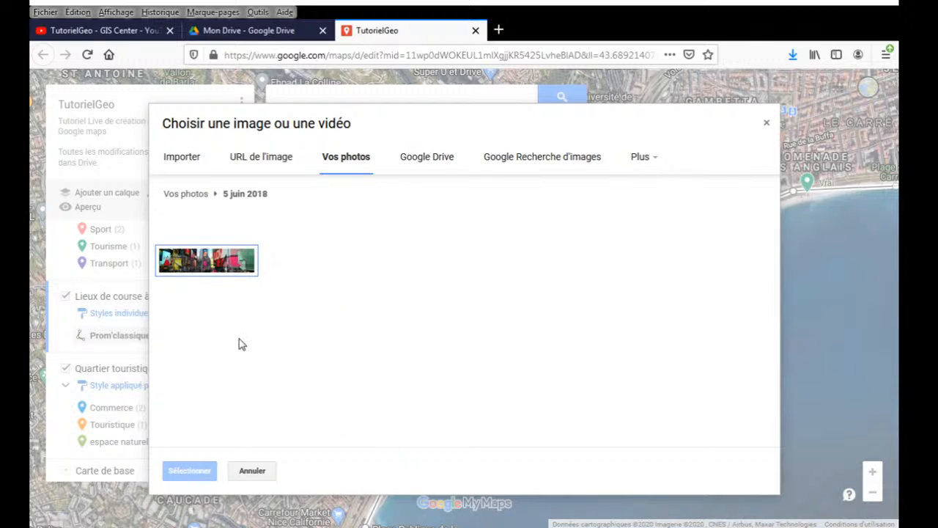
left_click(245, 273)
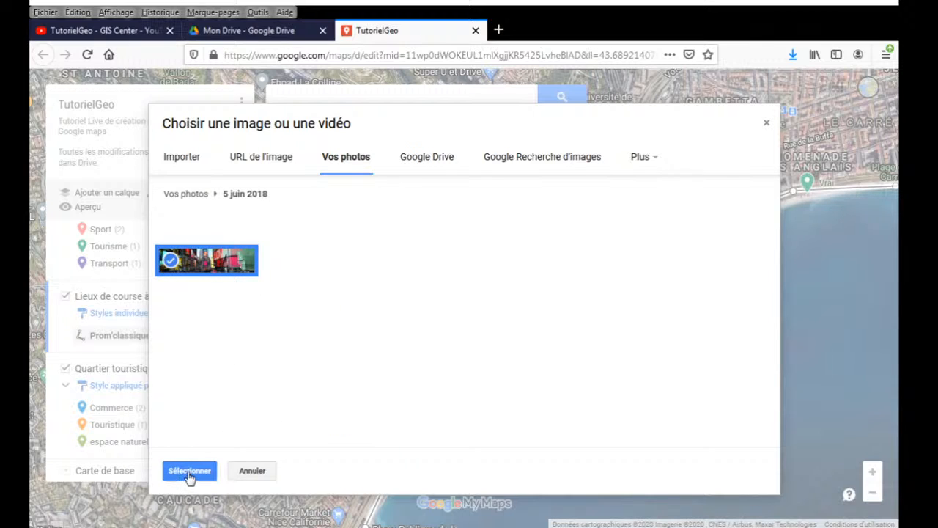
left_click(189, 470)
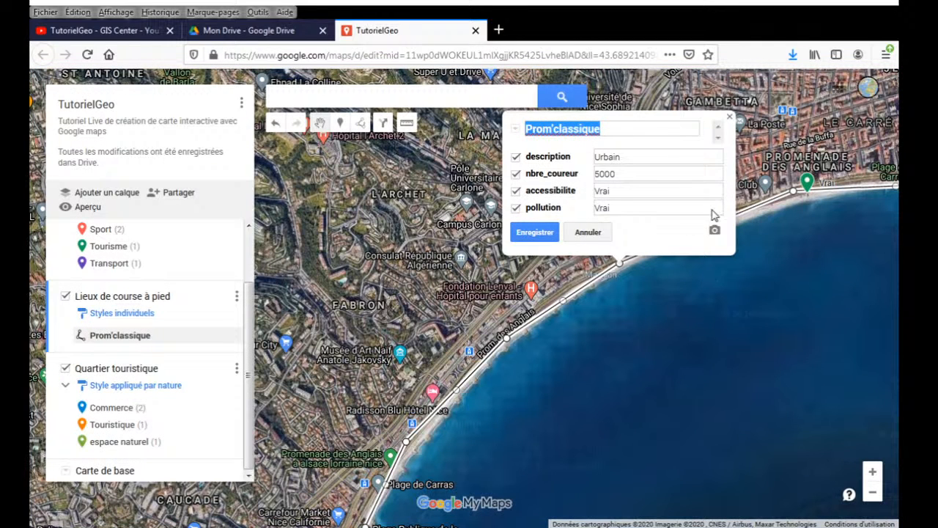
left_click_drag(720, 170, 715, 141)
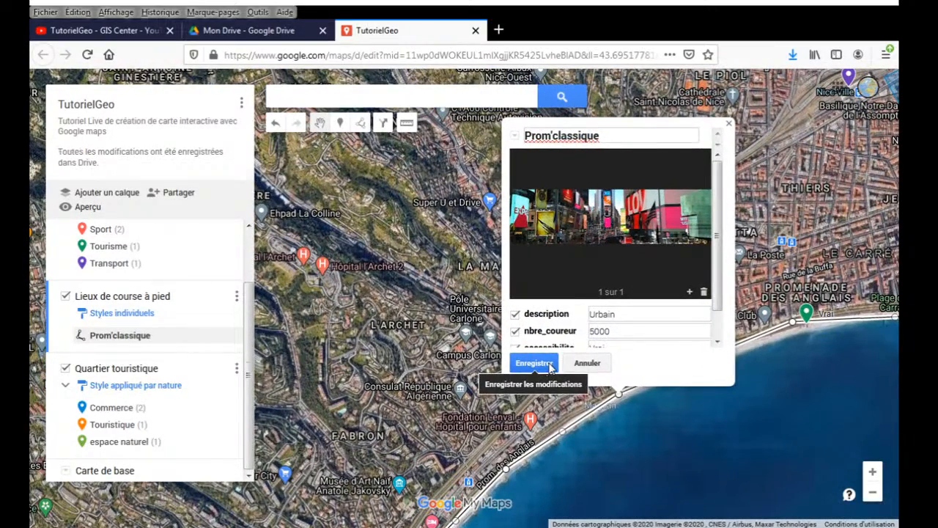
Step: Save the Prom'classique line's details with the added photo and check its information card on the map
left_click(547, 366)
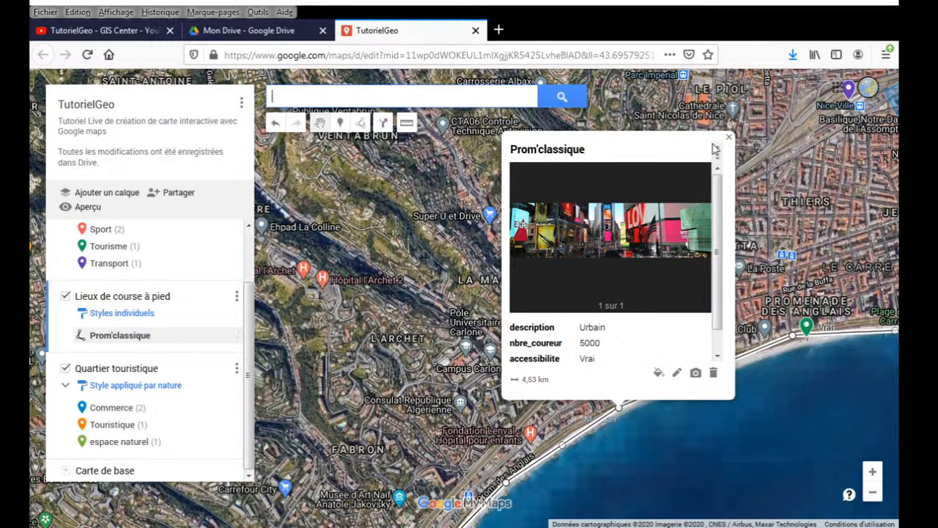
left_click(652, 443)
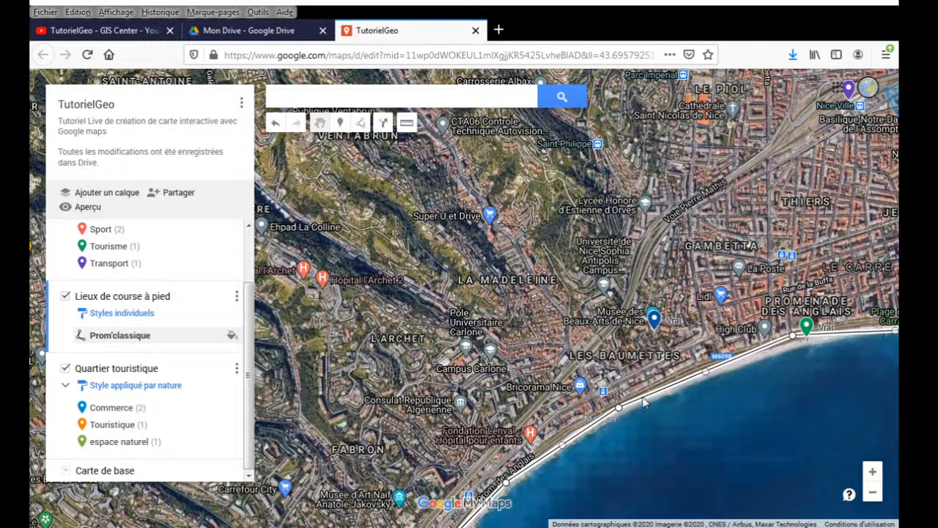
left_click(643, 402)
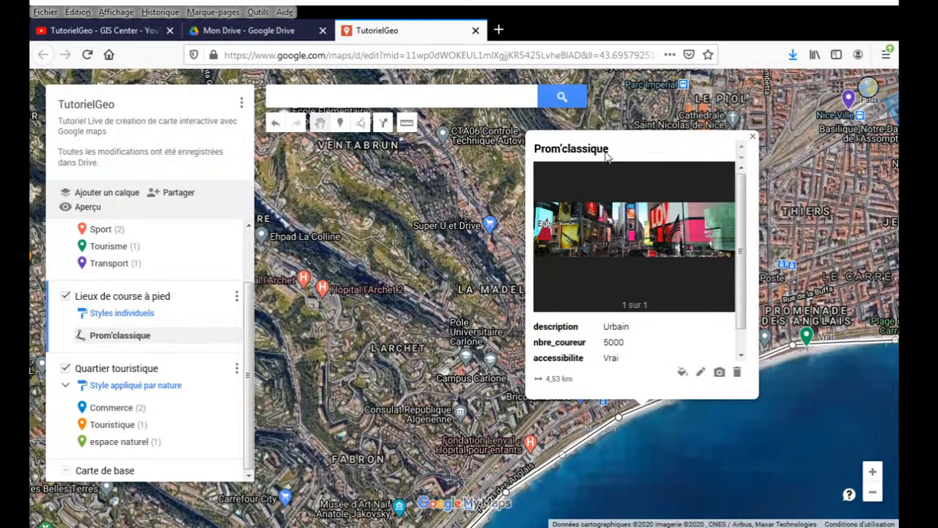
left_click(752, 137)
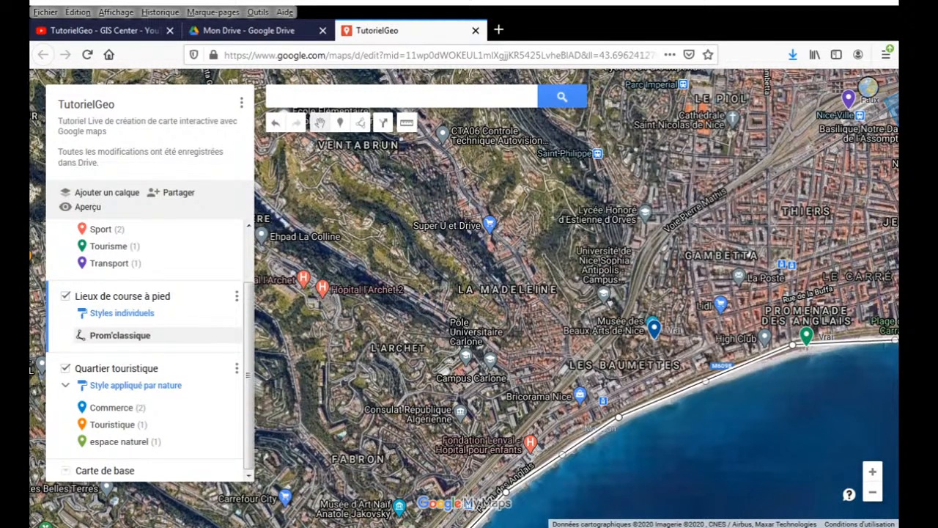
Step: Review the data table of the "Lieux de course à pied" layer
left_click(237, 295)
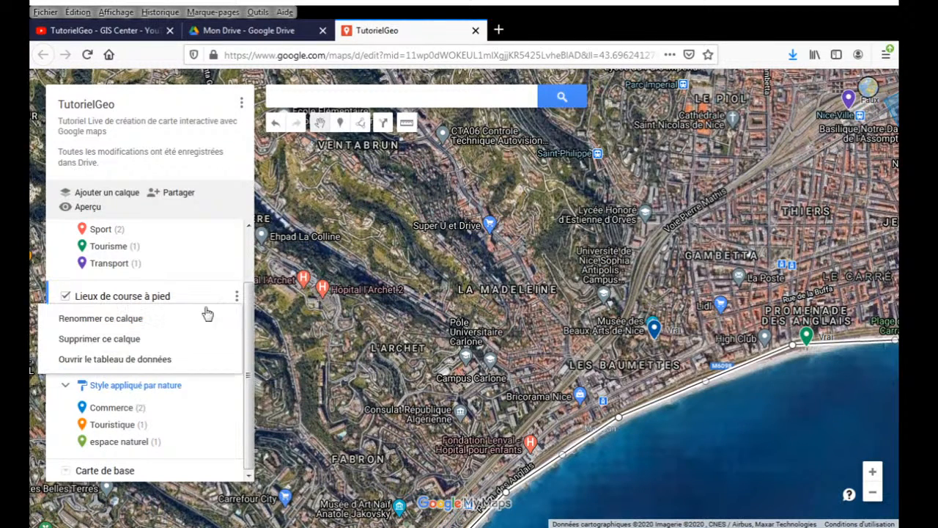
left_click(122, 359)
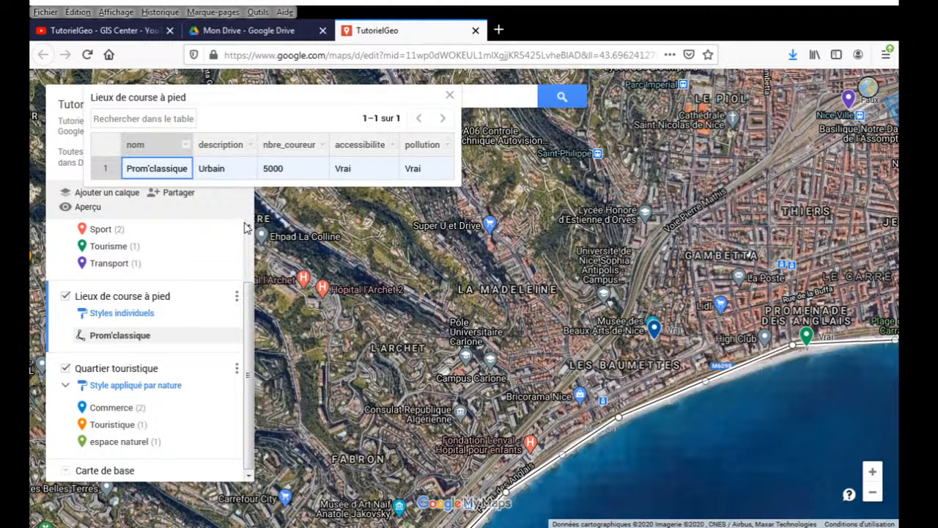
left_click(449, 96)
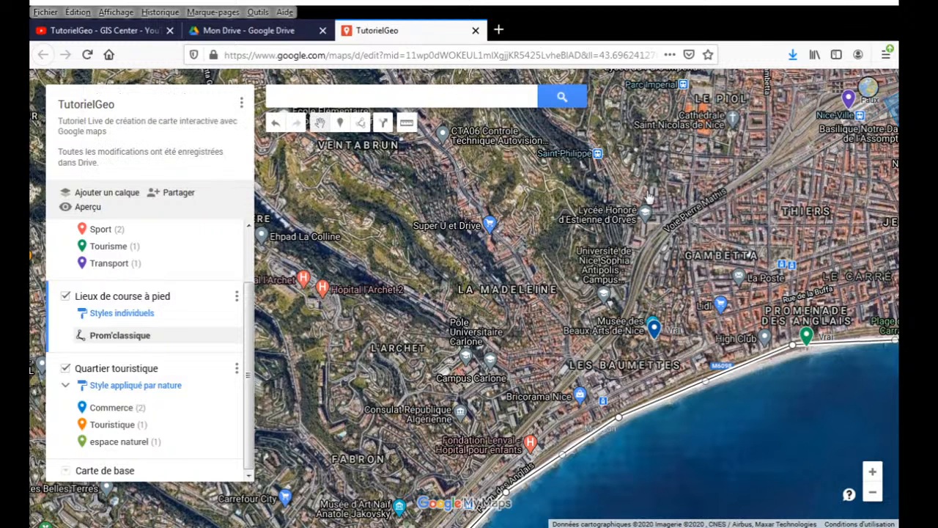
Step: Search the map for "canal de gairault" and go to the suggested place Canal De Gairaut in Nice
left_click_drag(773, 177, 637, 471)
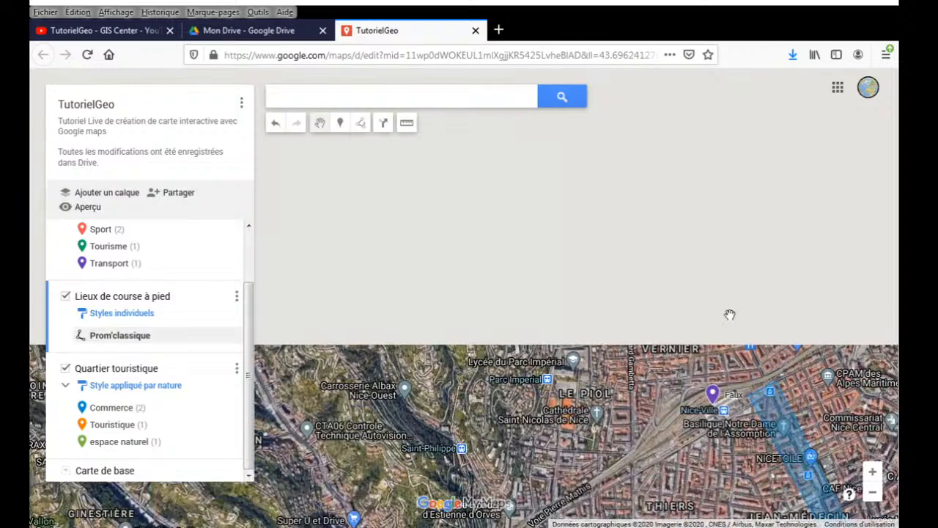
left_click(447, 100)
type("cana")
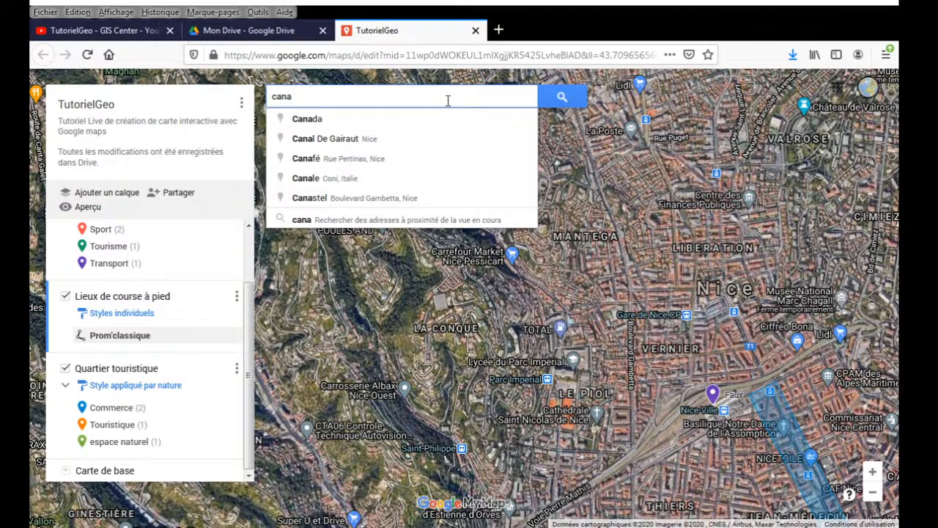
type("l de ga")
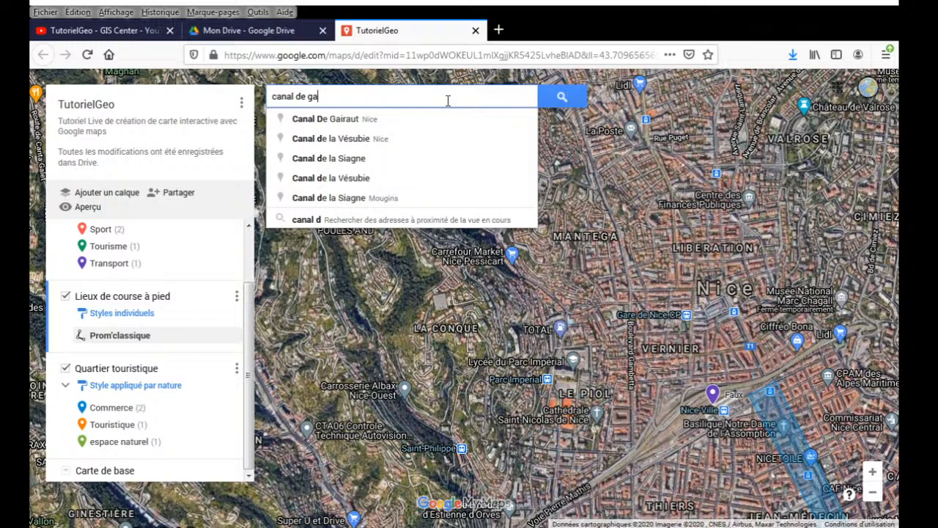
type("irault")
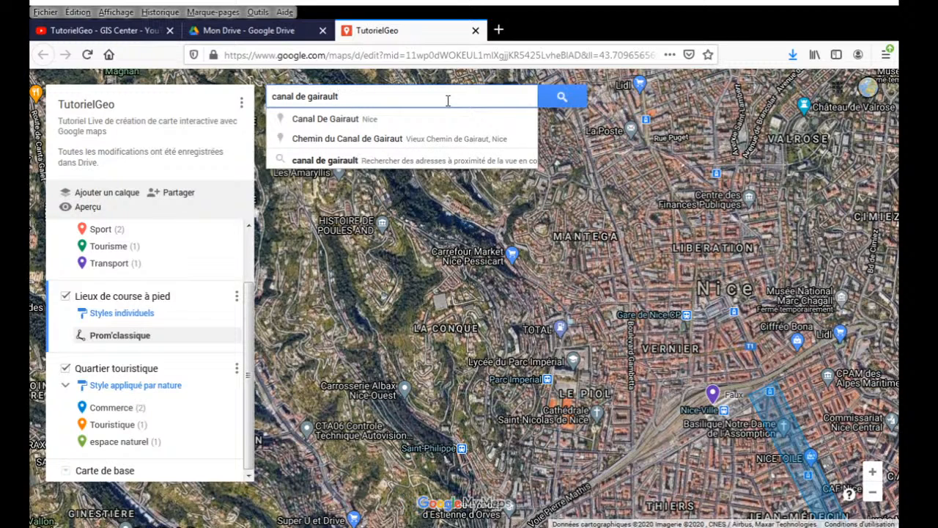
left_click(355, 122)
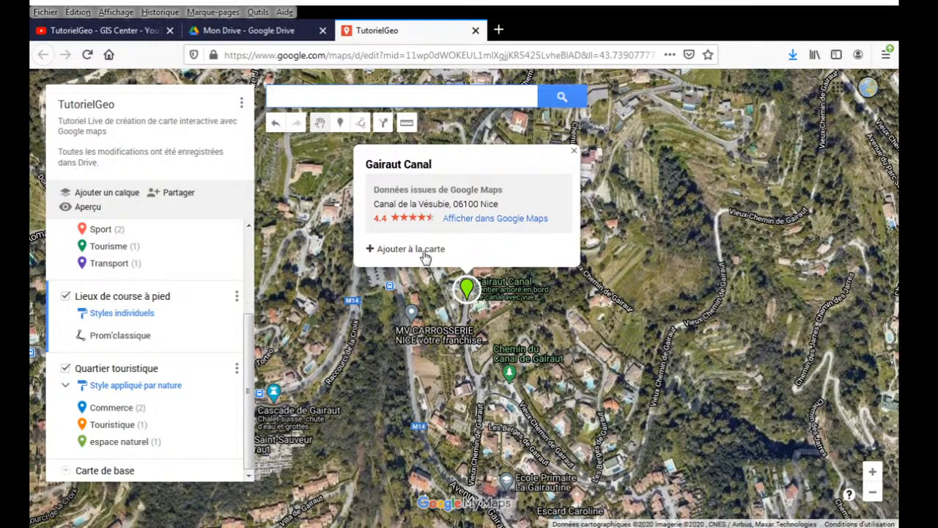
Step: Add the found Gairaut Canal place to the "Lieux de course à pied" layer and check its data card
left_click(425, 253)
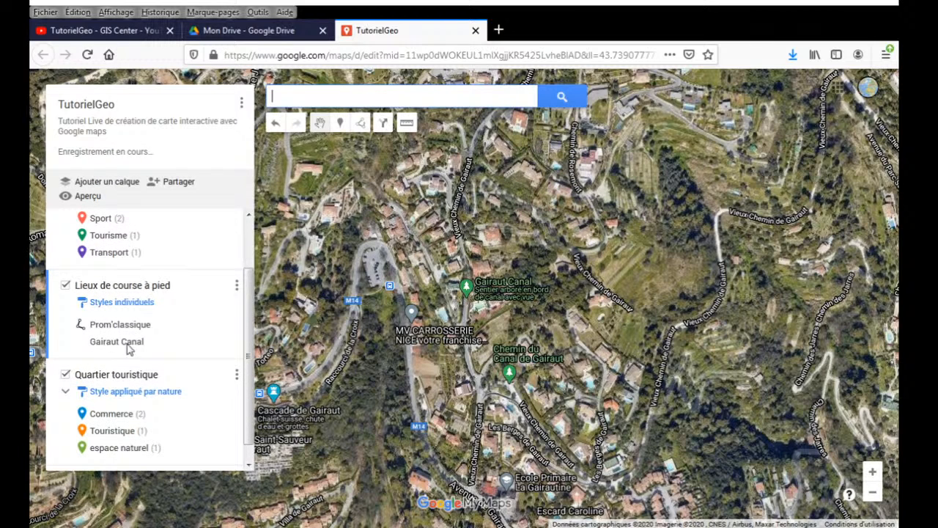
left_click(128, 351)
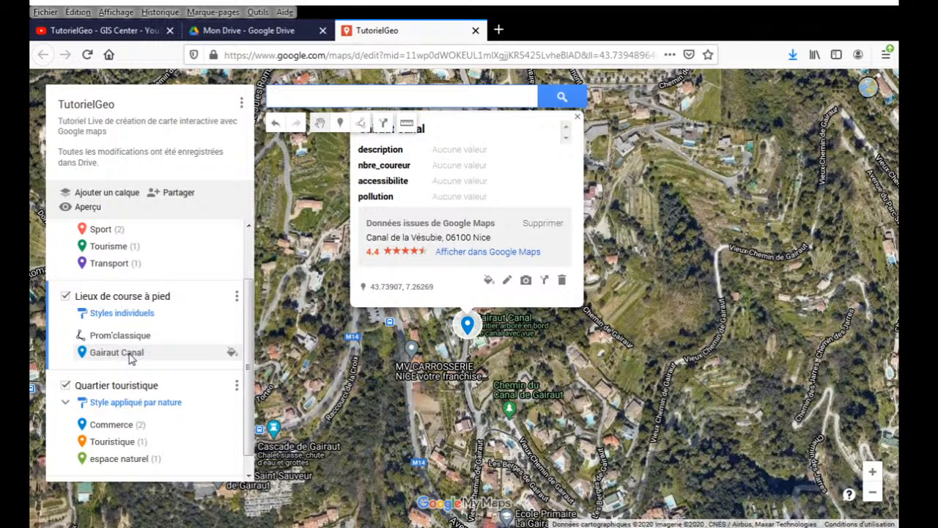
left_click(576, 117)
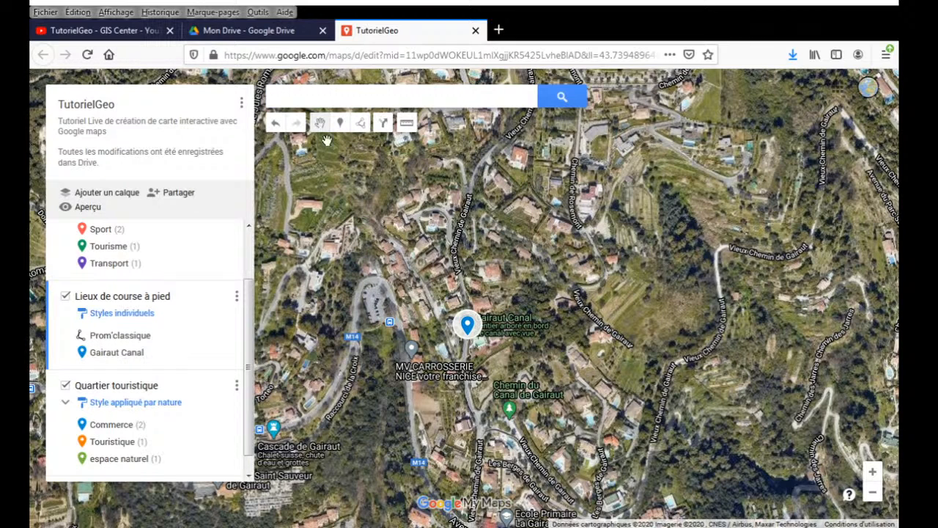
Step: Draw a line about 119 m long northwest from the Vieux Chemin de Gairaut bend, passing just west of the Gairaut Canal marker
left_click(361, 124)
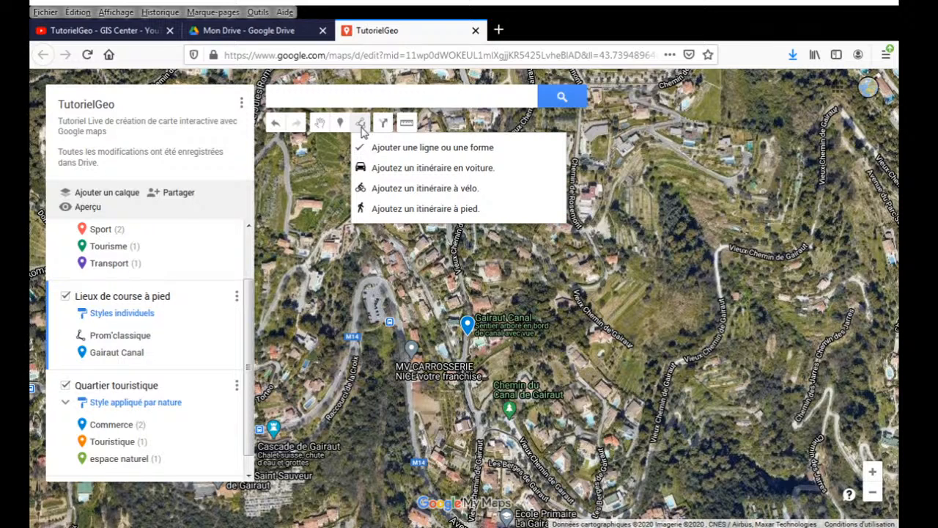
left_click(431, 148)
left_click(484, 418)
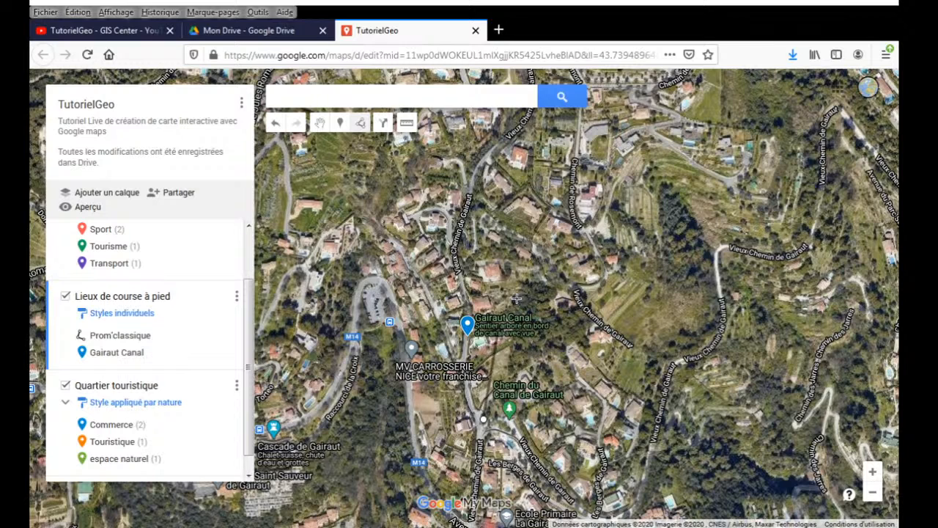
left_click(443, 334)
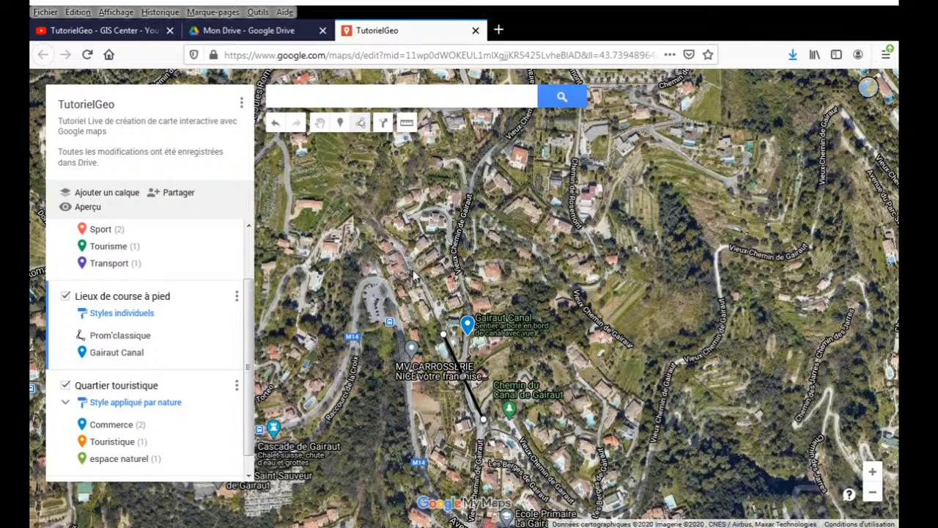
double_click(423, 277)
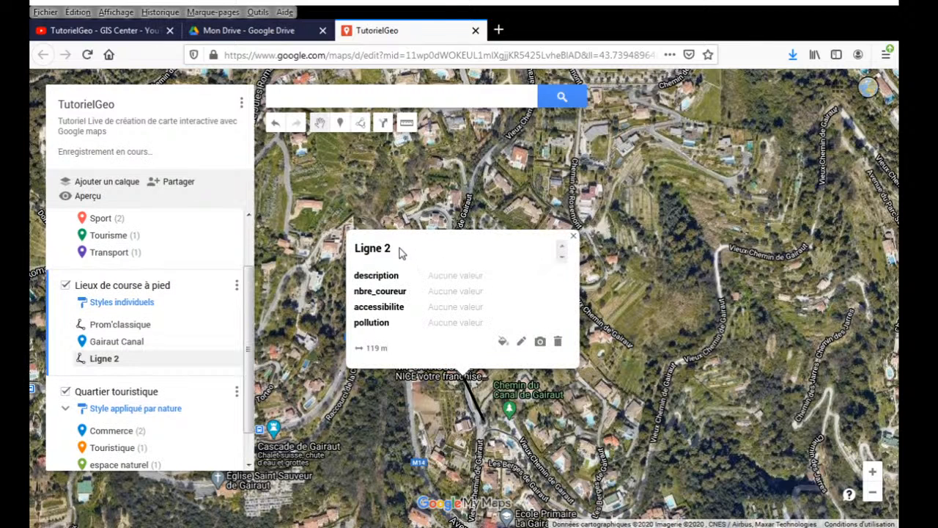
left_click(574, 231)
Step: Adjust the new line's southern end and extend its northern end farther northwest, making the line about 261 m long
left_click(460, 368)
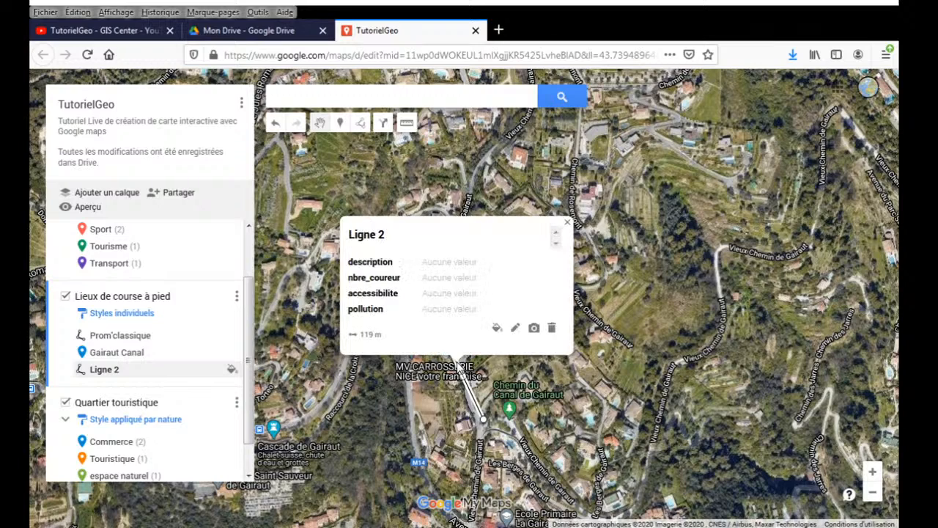
left_click(515, 327)
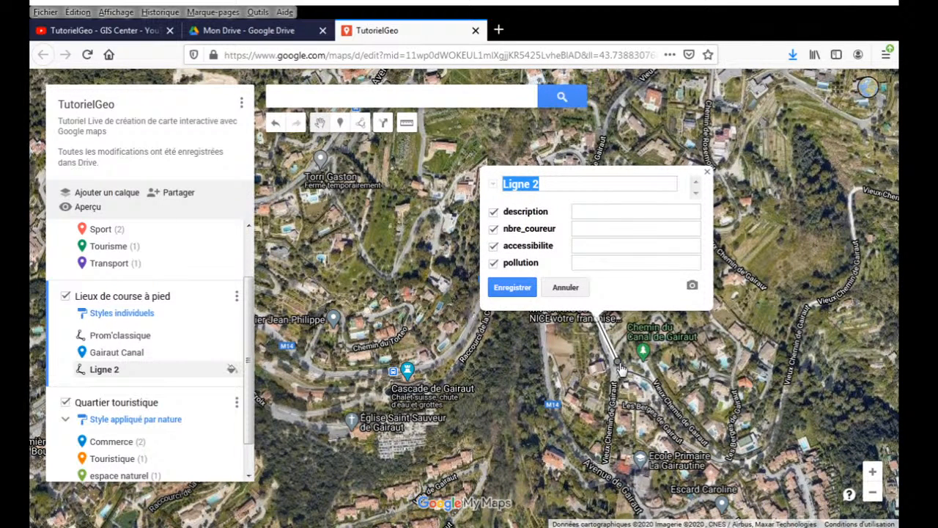
left_click_drag(619, 363, 618, 381)
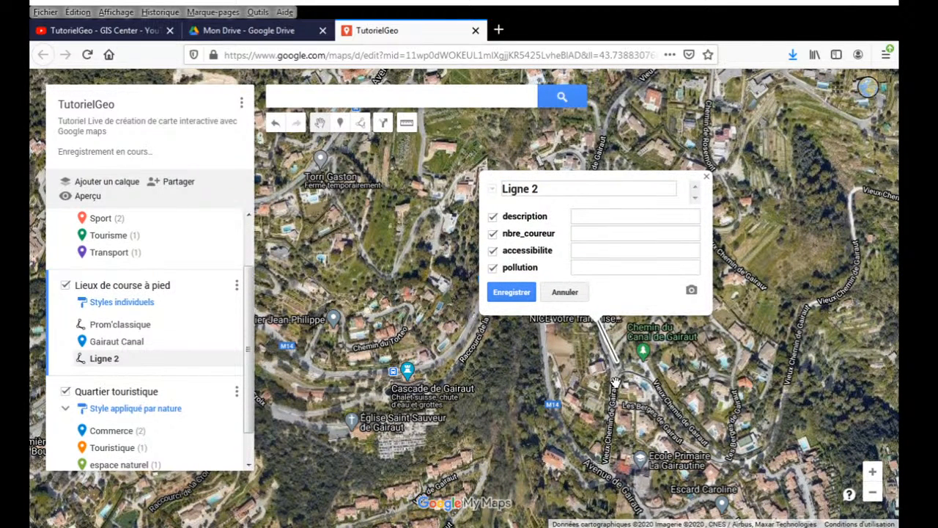
left_click(706, 177)
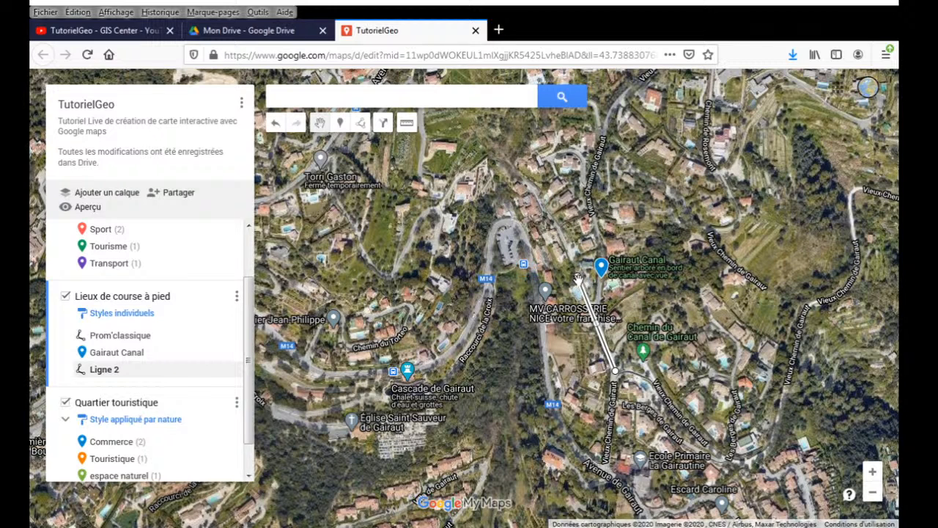
left_click_drag(532, 189, 531, 189)
left_click(555, 213)
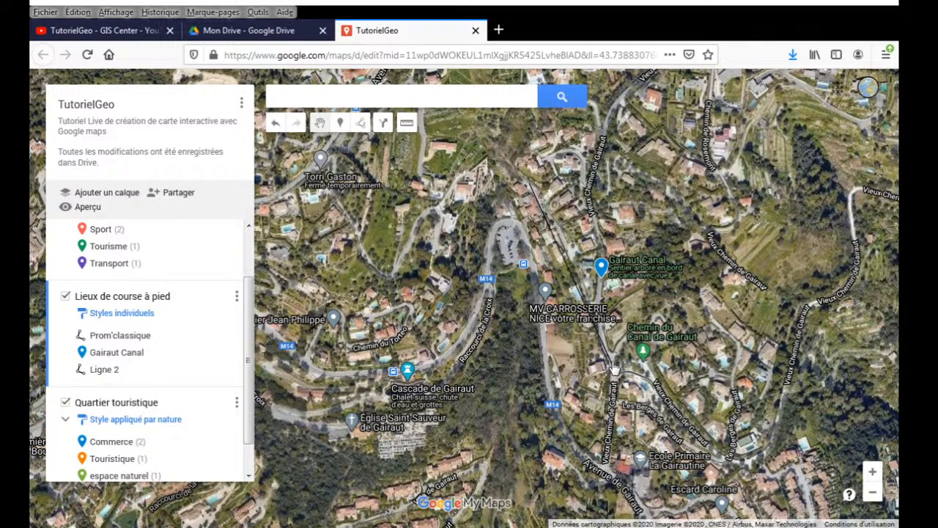
Step: Name the line "Canalde Gairaut", fill in description "Nature", nbre_coureur 1000, accessibilite "Vrai" and pollution "Faux", and save its details
left_click(570, 272)
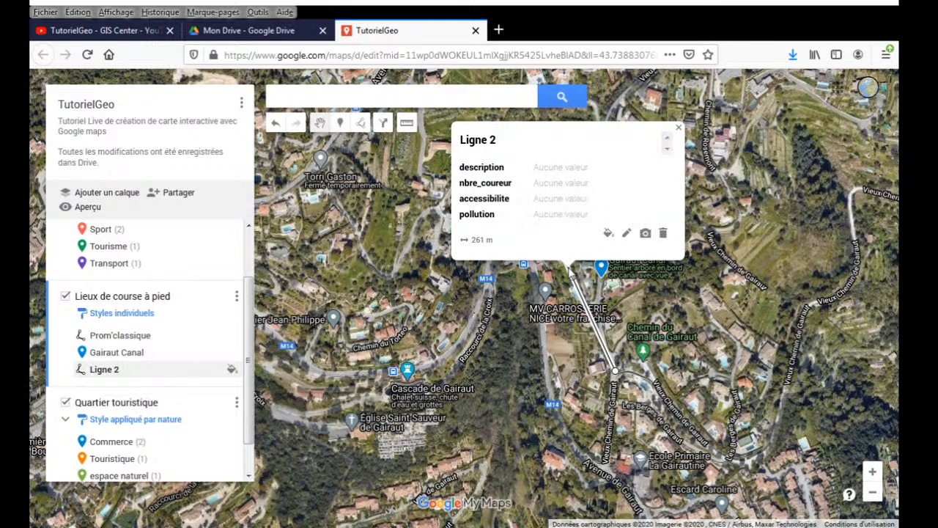
left_click(627, 235)
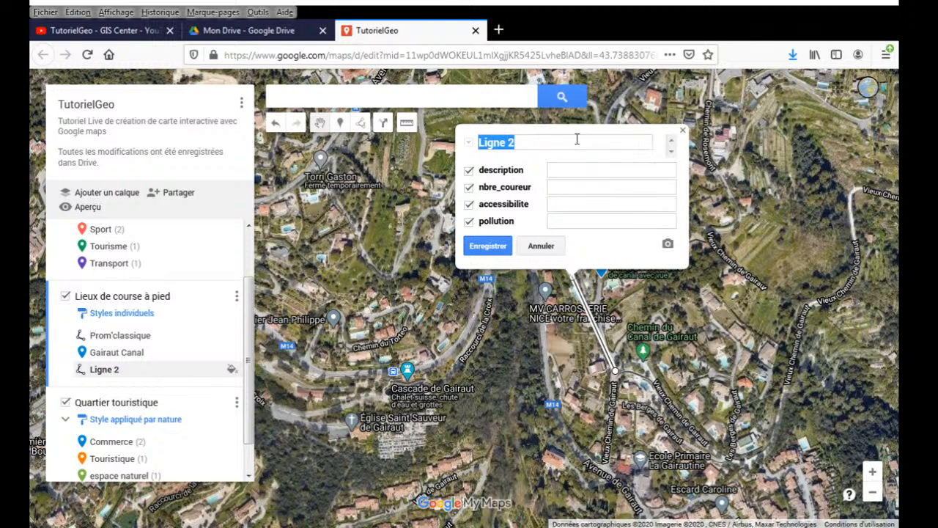
type("Canalde Gairaut")
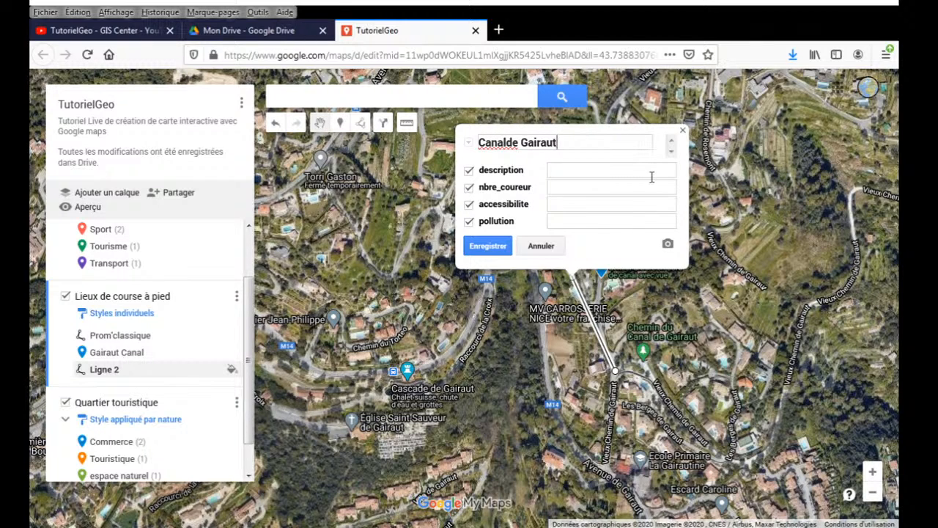
left_click(652, 176)
type("1000")
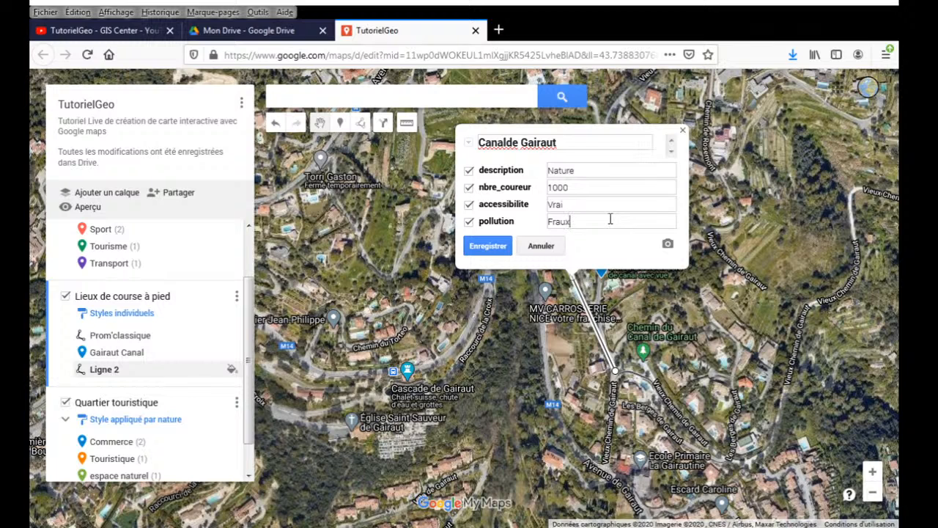
double_click(563, 223)
type("Faux")
left_click(486, 245)
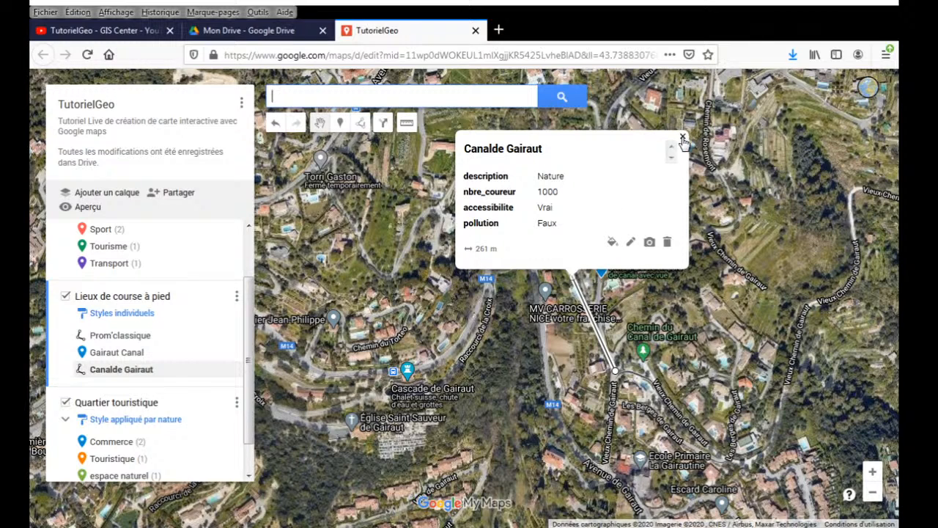
Step: Correct the new line's name to "Canal de Gairaut", save it and close its information card
left_click(630, 242)
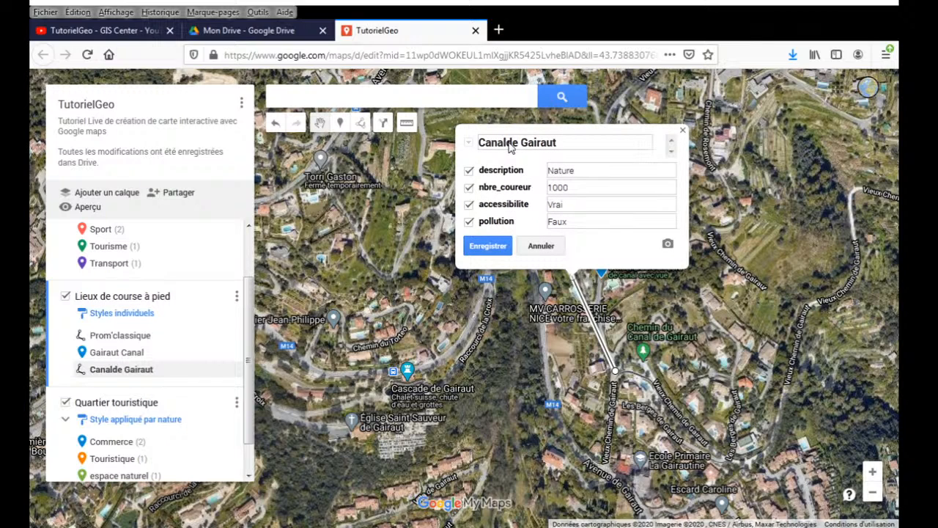
triple_click(507, 142)
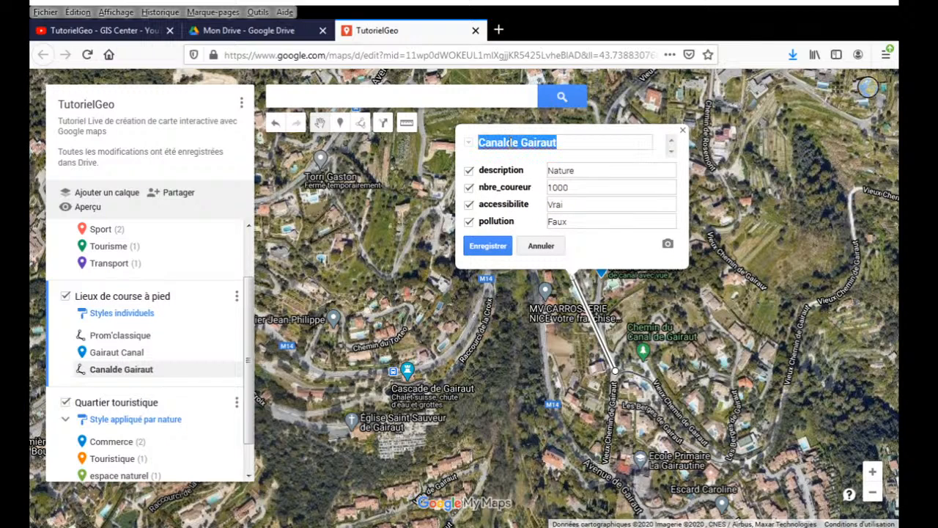
left_click(509, 142)
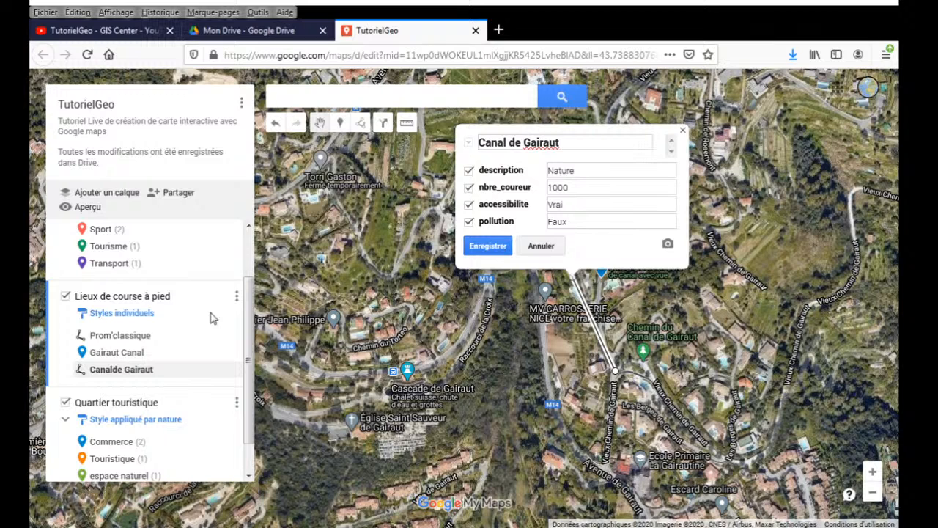
key("Return")
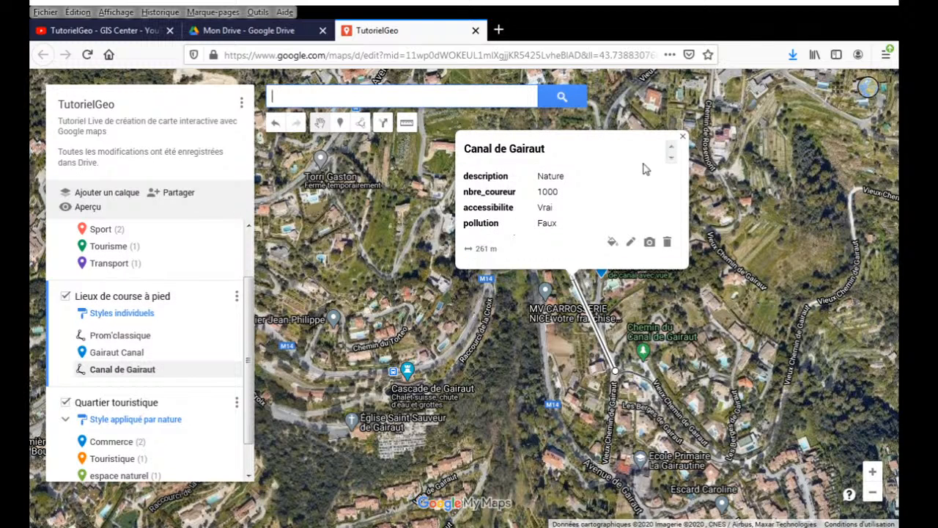
left_click(682, 138)
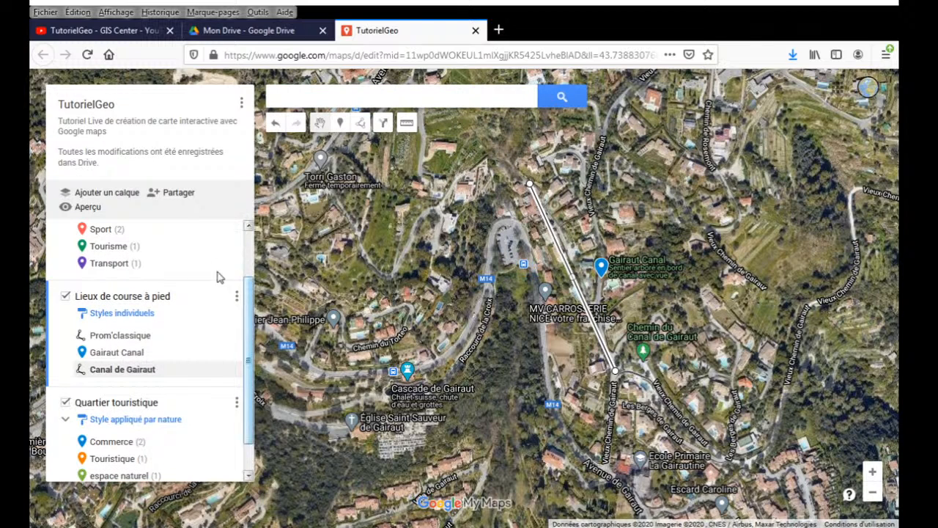
scroll(236, 312, "up", 1)
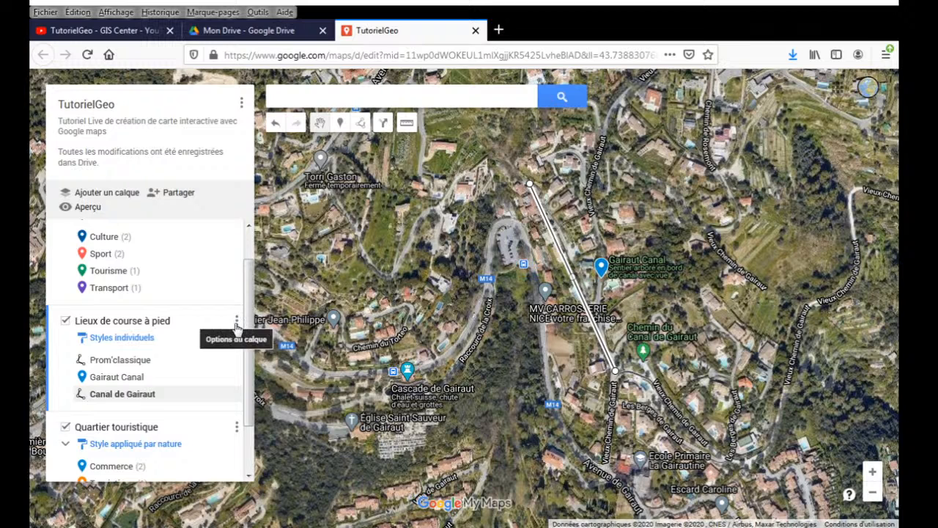
Step: Review the data table of the Lieux de course à pied layer and close it
left_click(235, 320)
left_click(165, 384)
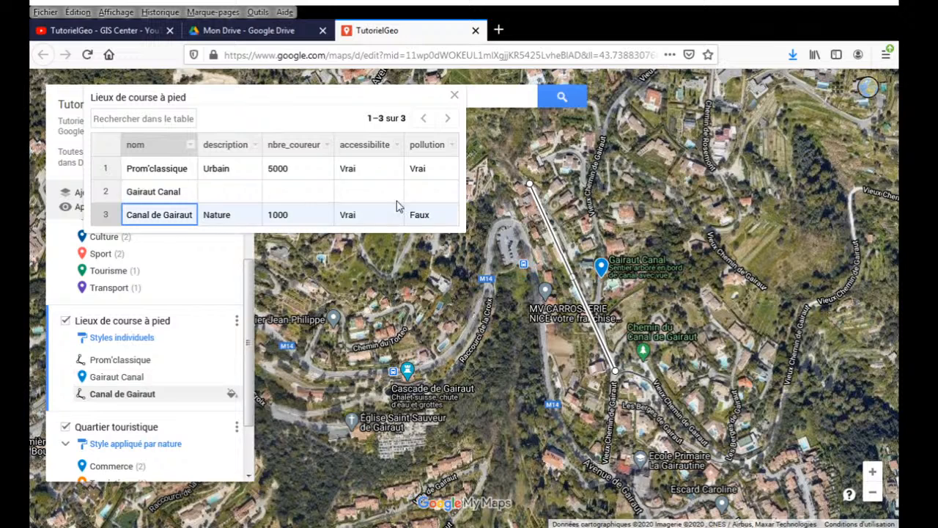
left_click(454, 96)
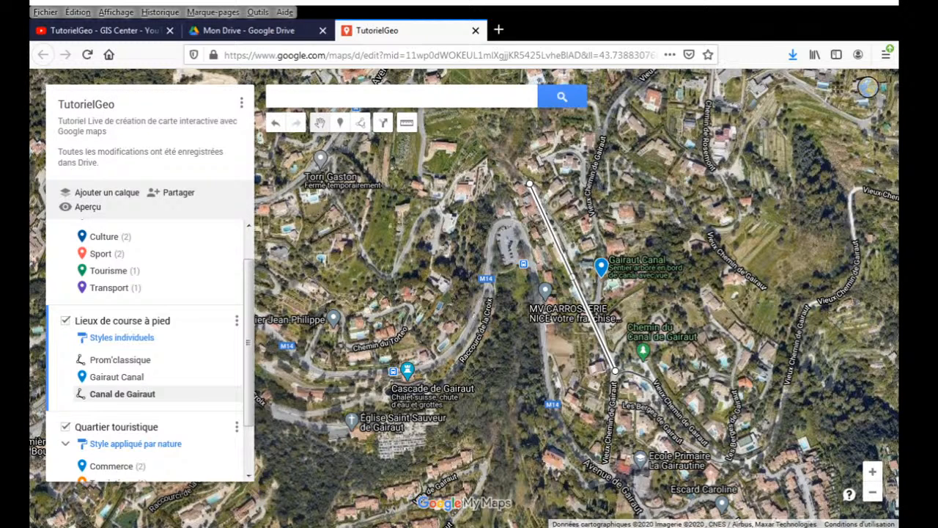
left_click(237, 322)
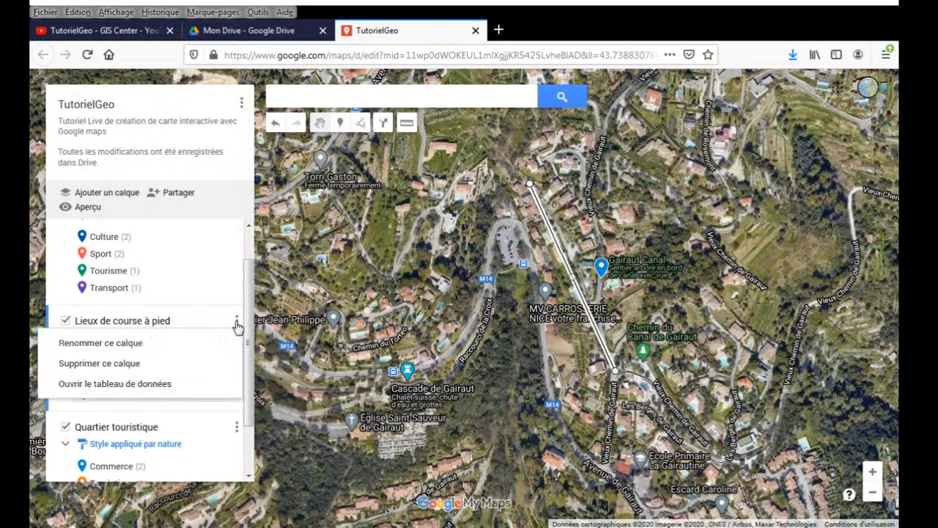
left_click(248, 370)
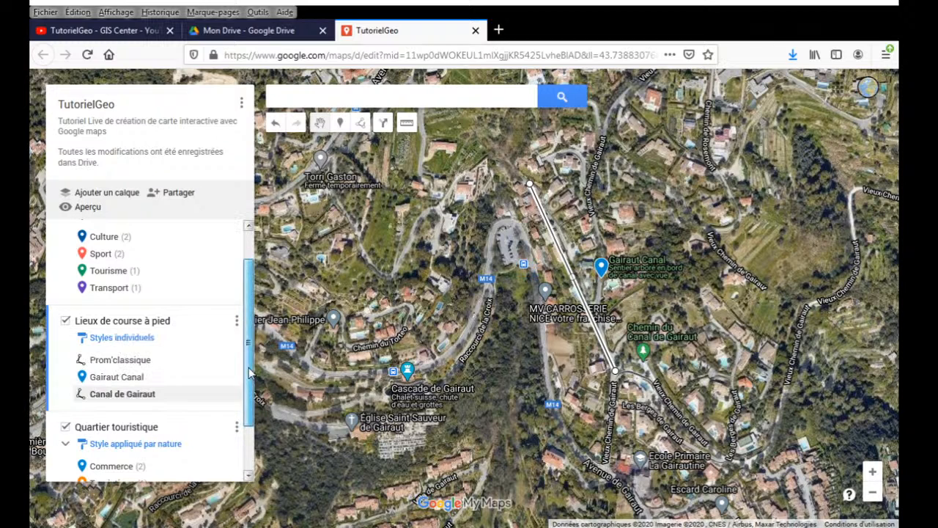
Step: Check the Gairaut Canal place's information card in the Lieux de course à pied layer and close it
left_click(145, 378)
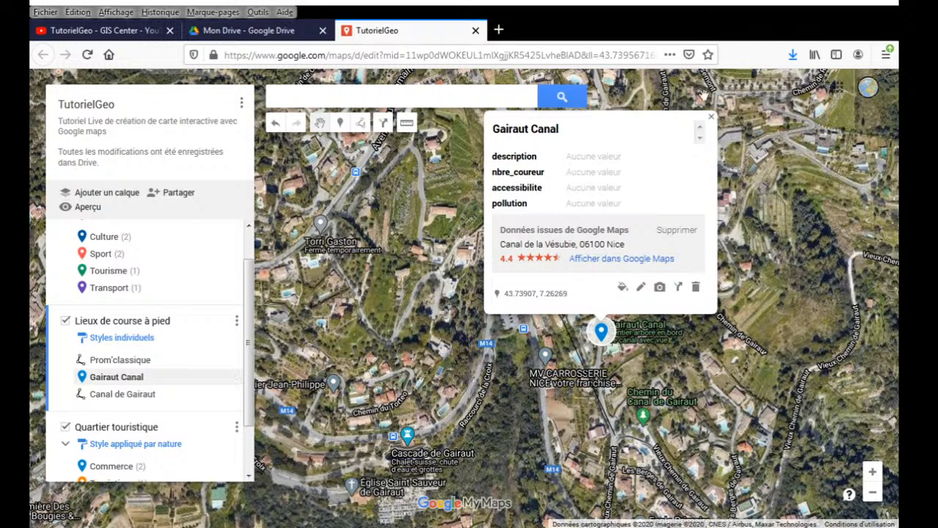
left_click(713, 119)
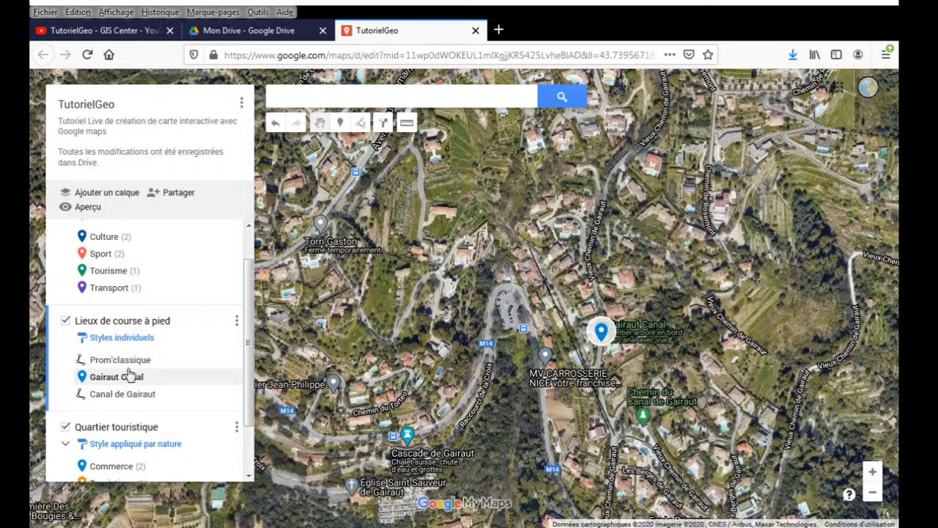
left_click(144, 376)
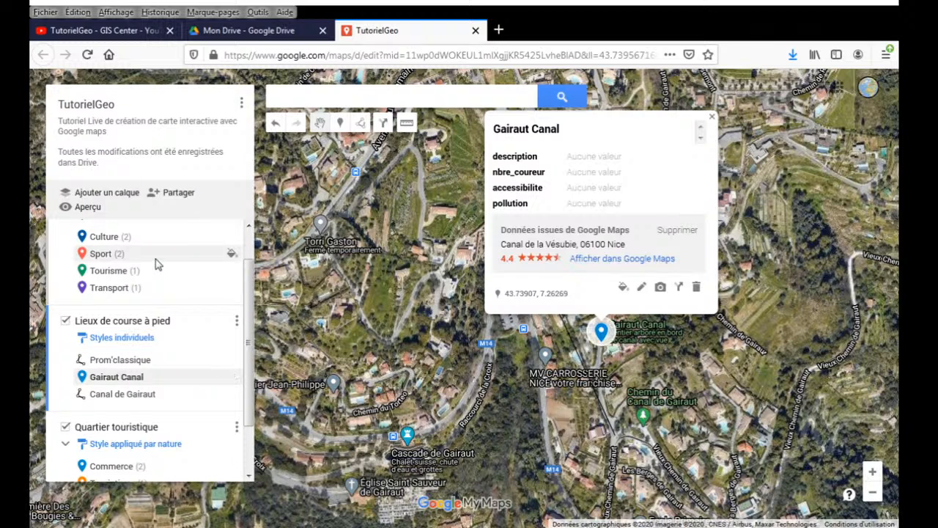
left_click(712, 118)
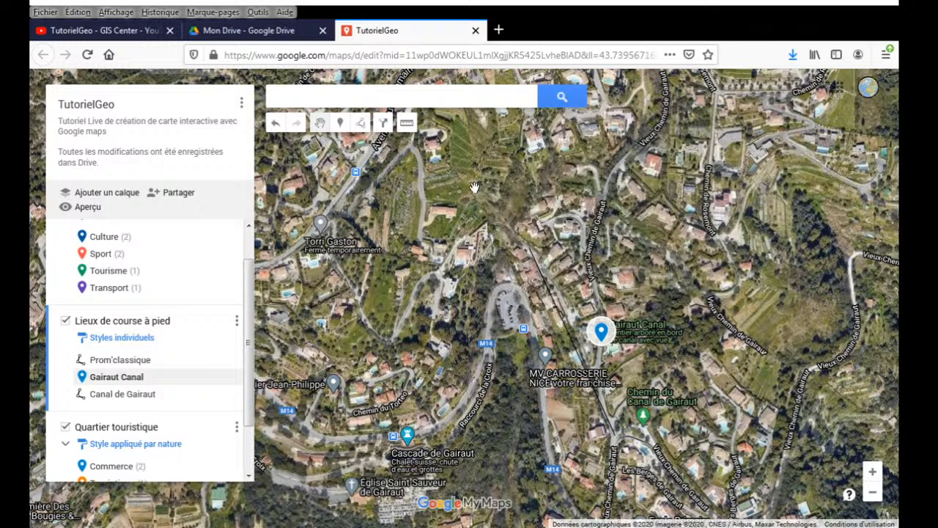
left_click(111, 377)
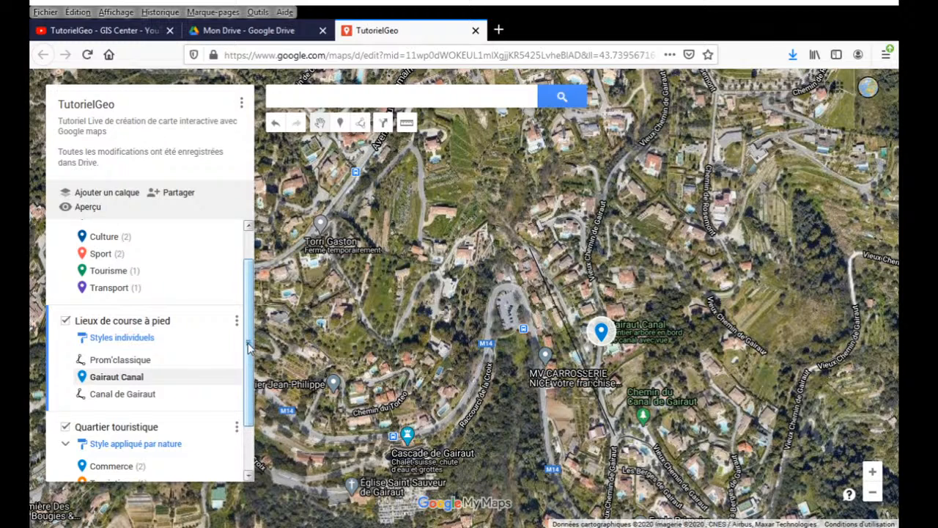
Step: Style the Lieux de course à pied layer by the description column and label its features with nom
left_click(236, 321)
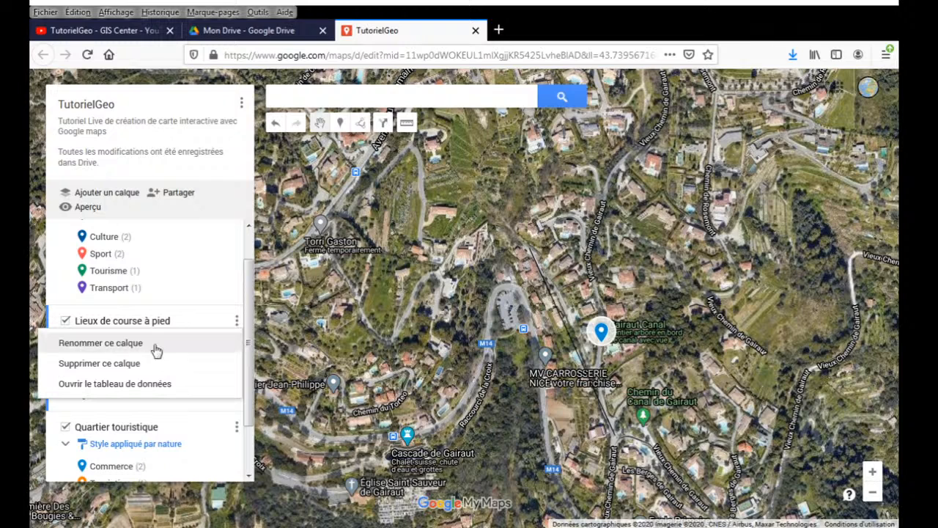
left_click(174, 321)
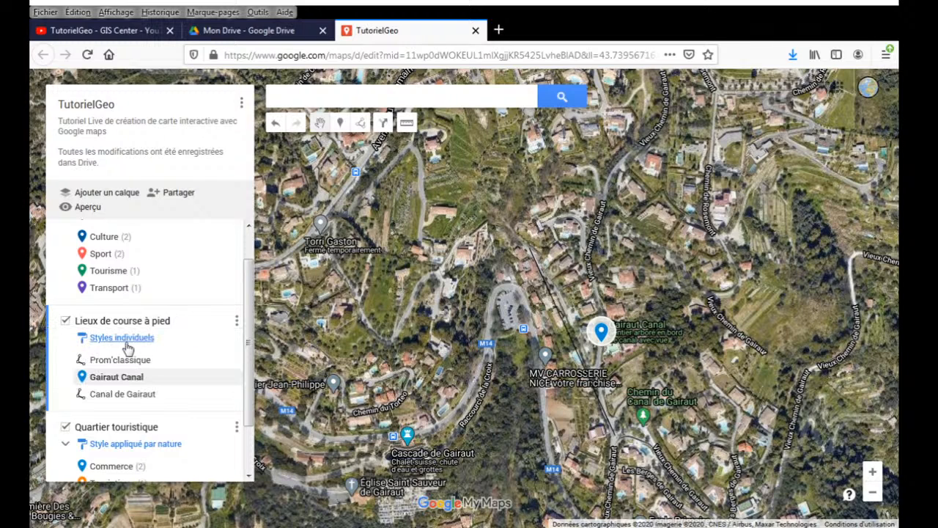
left_click(126, 343)
left_click(176, 347)
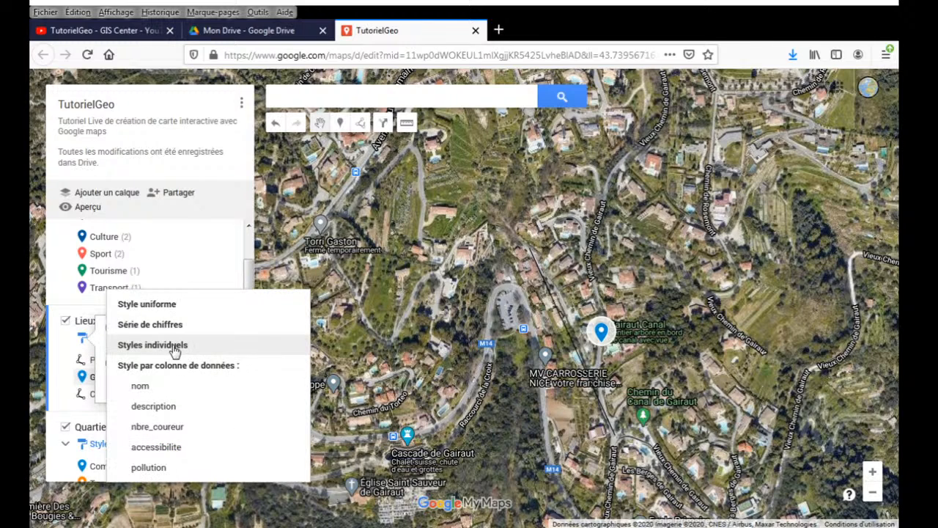
left_click(162, 407)
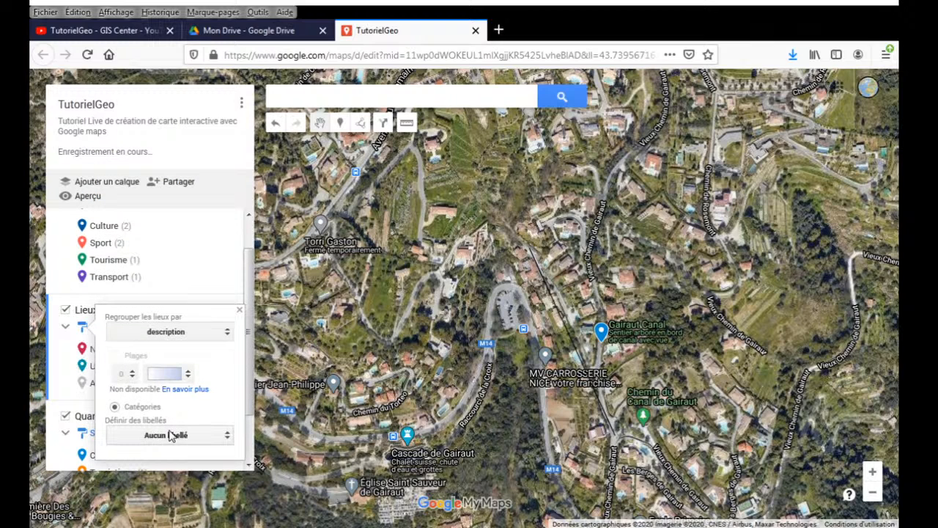
left_click(173, 437)
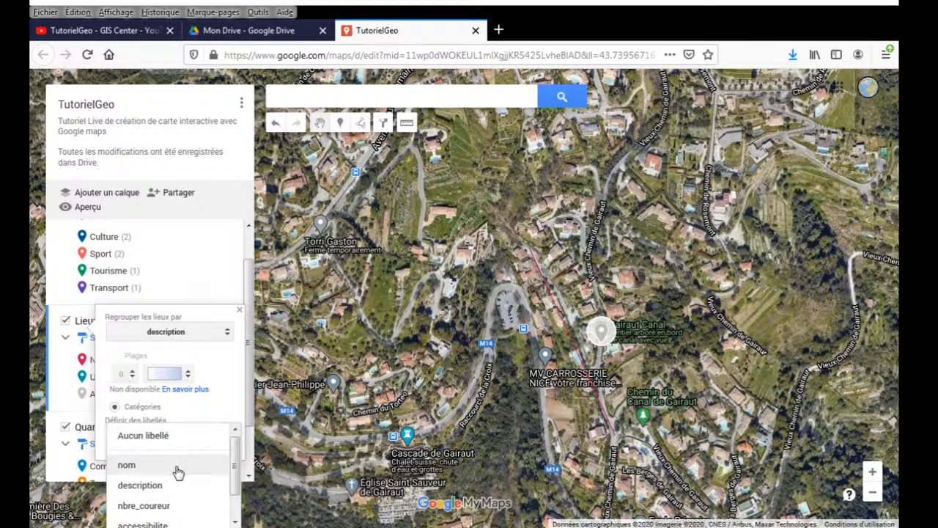
left_click(225, 454)
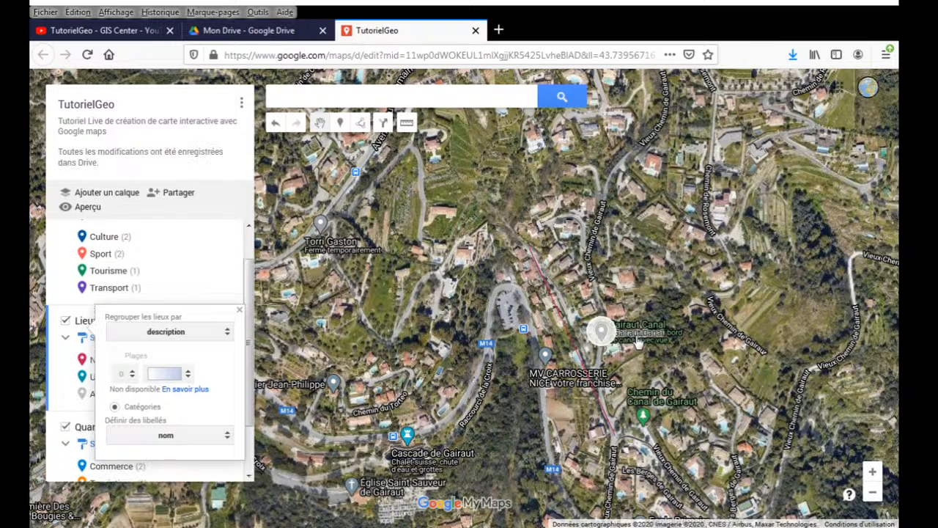
left_click(61, 375)
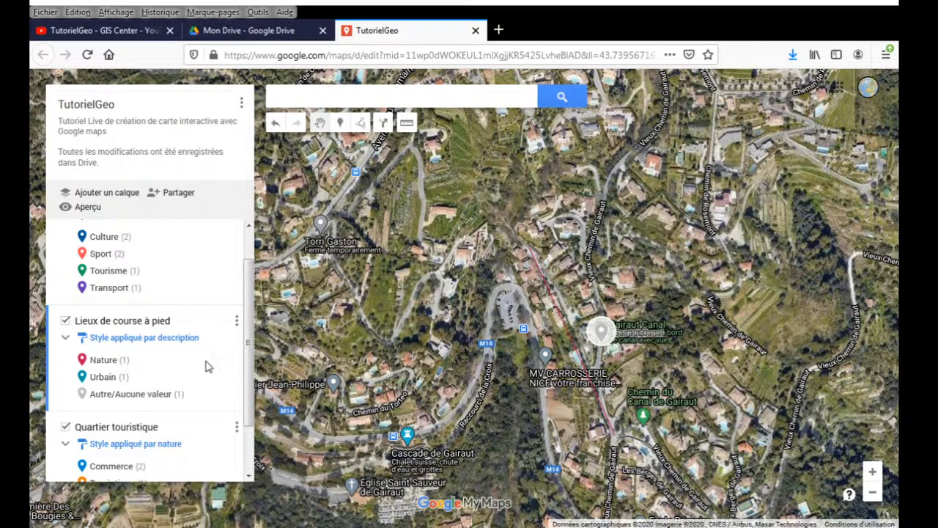
Step: Colour the Nature category of the Lieux de course à pied layer dark green and close the Canal de Gairaut card
left_click(112, 364)
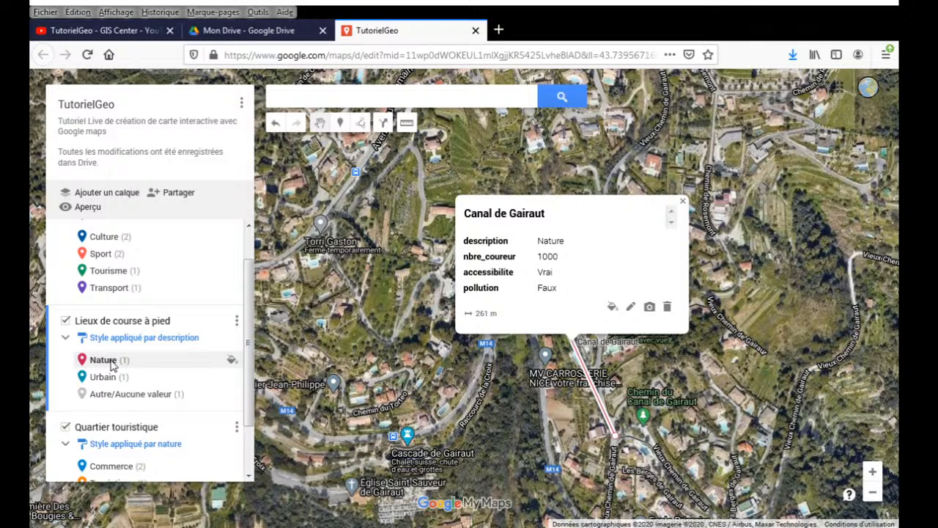
left_click(232, 360)
left_click(235, 359)
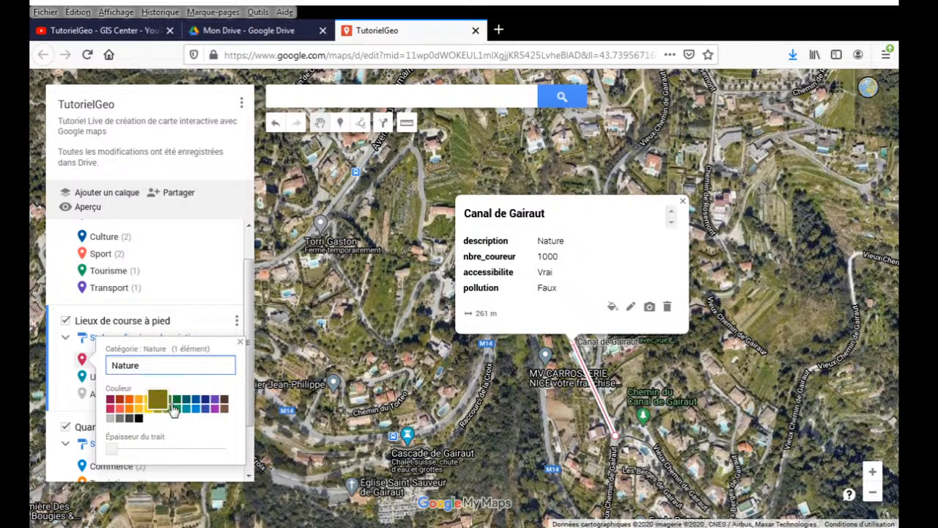
left_click(176, 400)
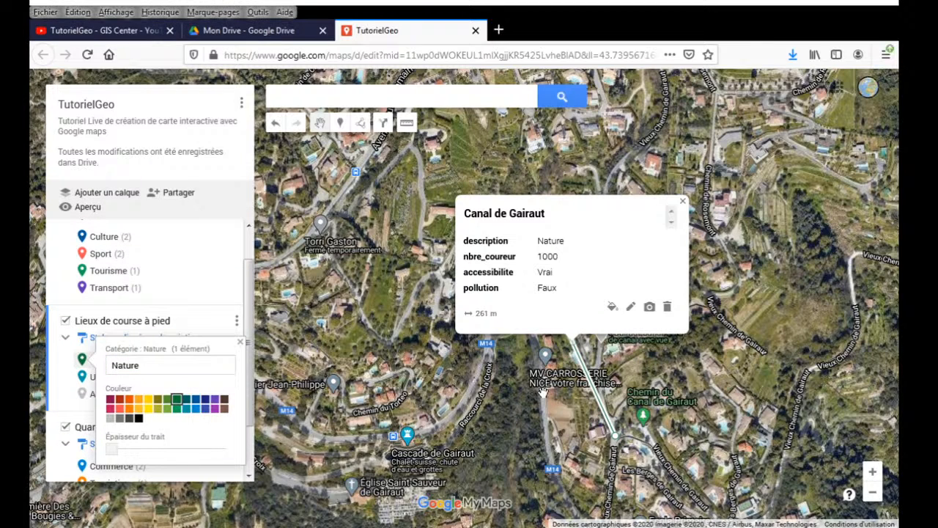
left_click(61, 394)
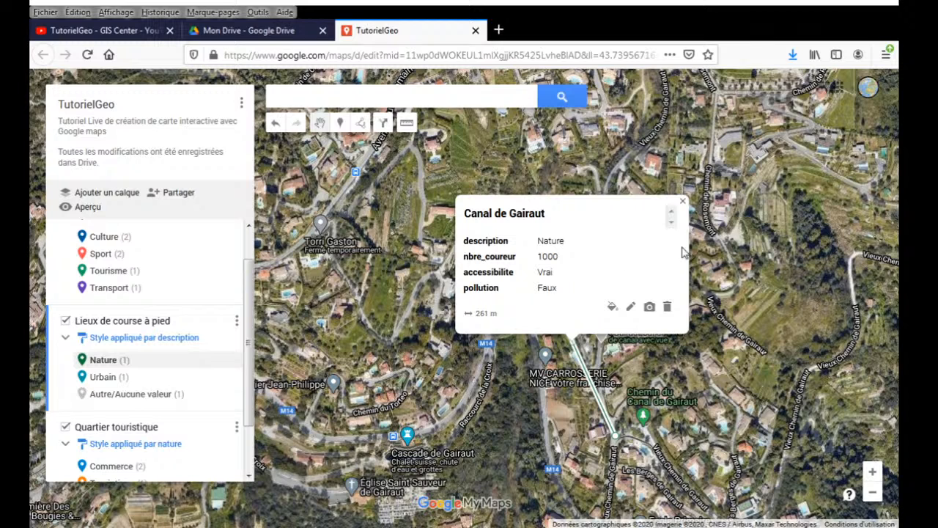
left_click(682, 202)
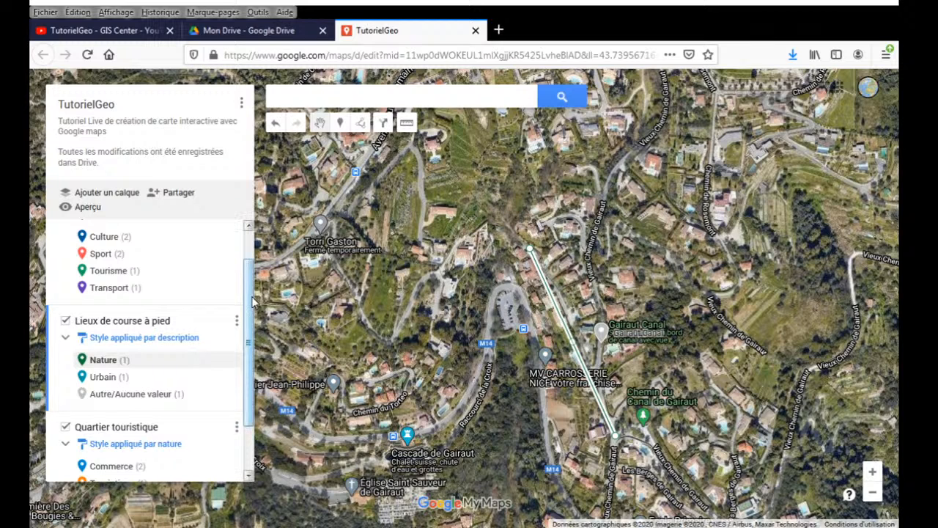
Step: Retitle the map "Tourisme à Nice", set its description to "Profitez de Nice!!" and save
scroll(245, 269, "up", 1)
scroll(244, 269, "down", 3)
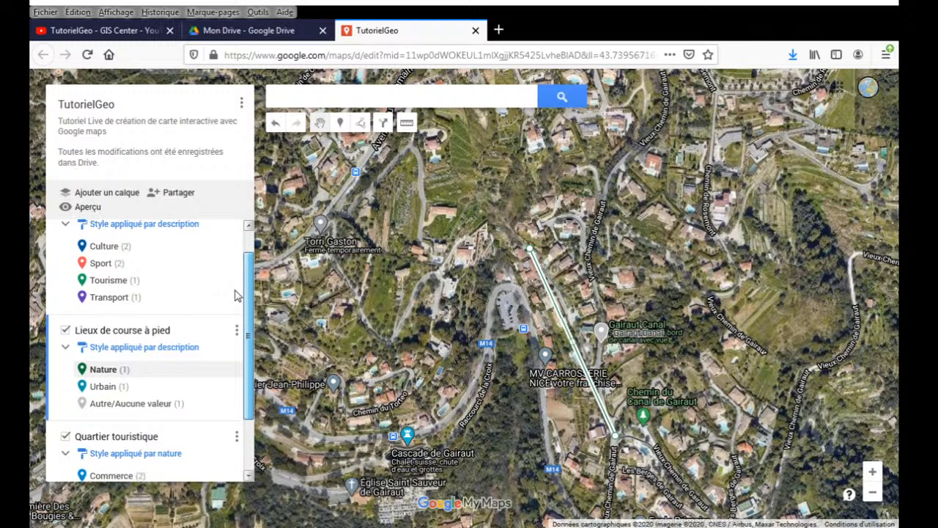
left_click(80, 104)
double_click(393, 268)
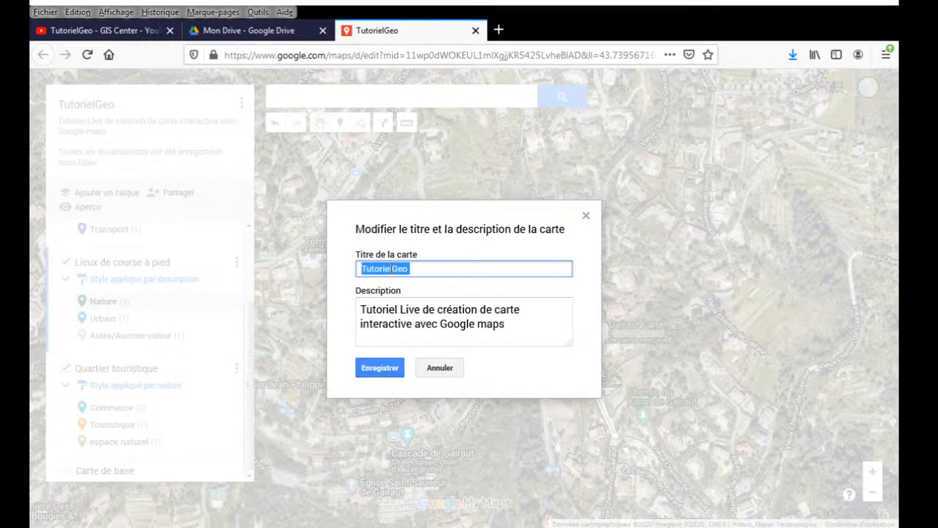
type("Tourisme à")
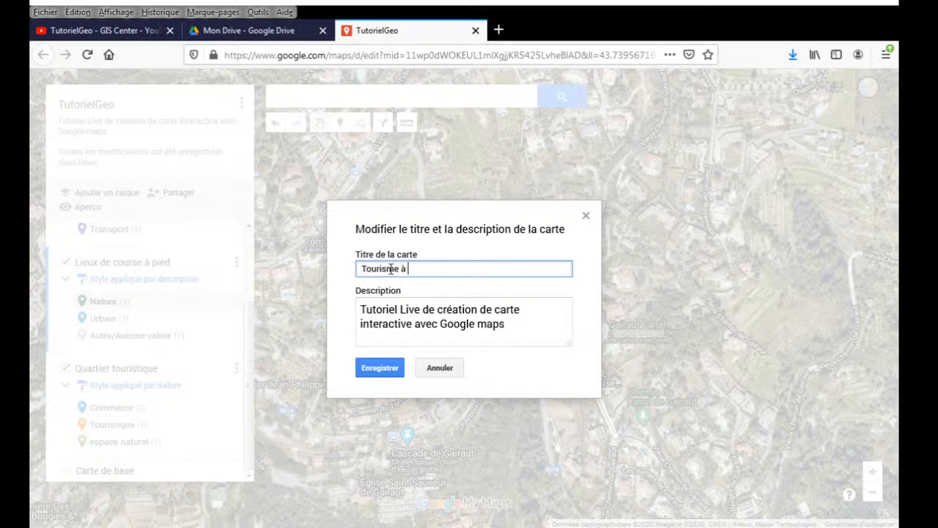
triple_click(381, 309)
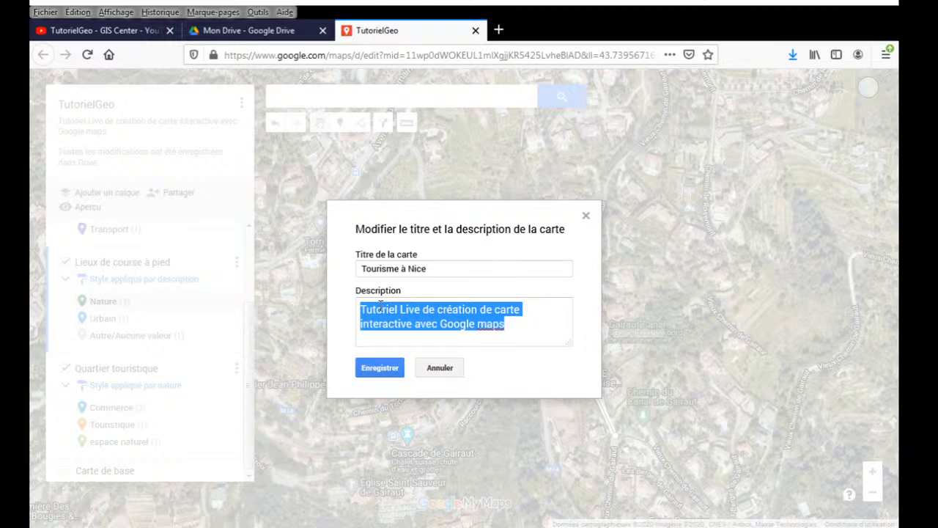
type("Profitez de Nice!!")
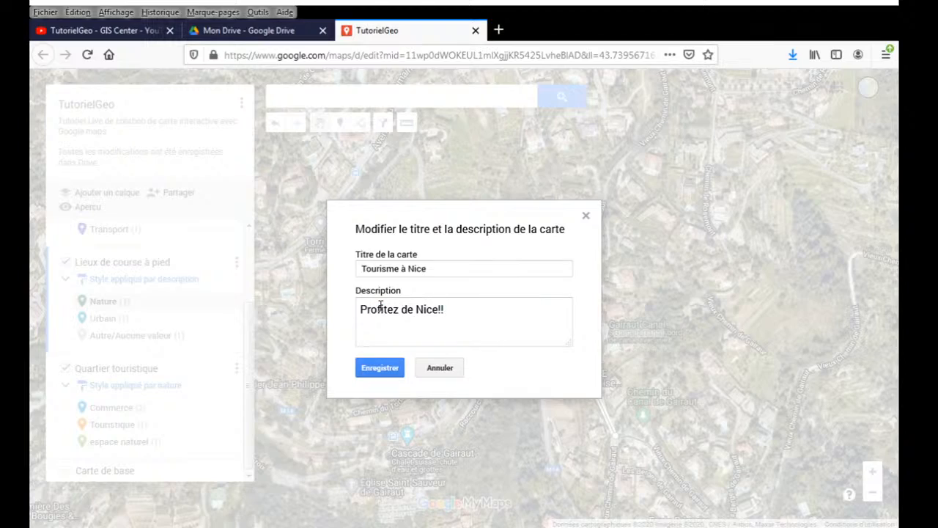
left_click(375, 369)
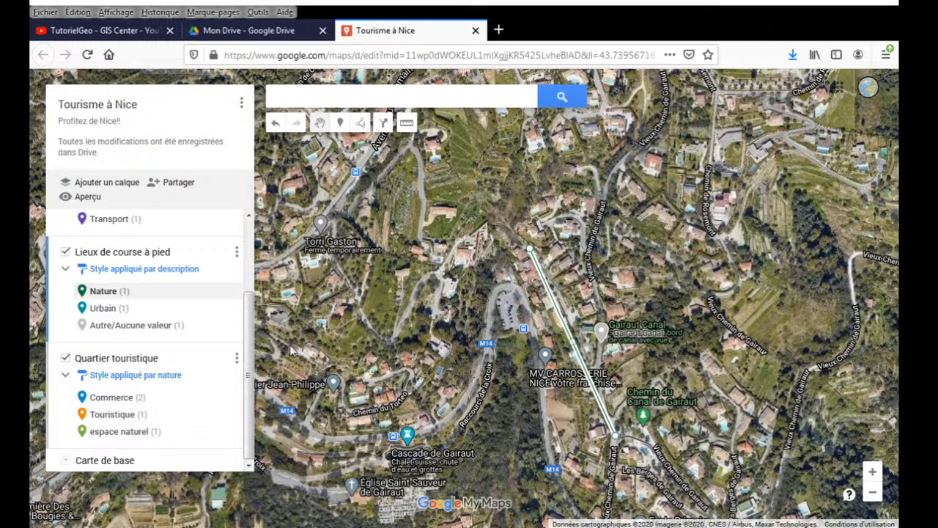
Step: Preview the map in read-only mode, dismiss the sharing notice, and briefly view the main menu
left_click(88, 197)
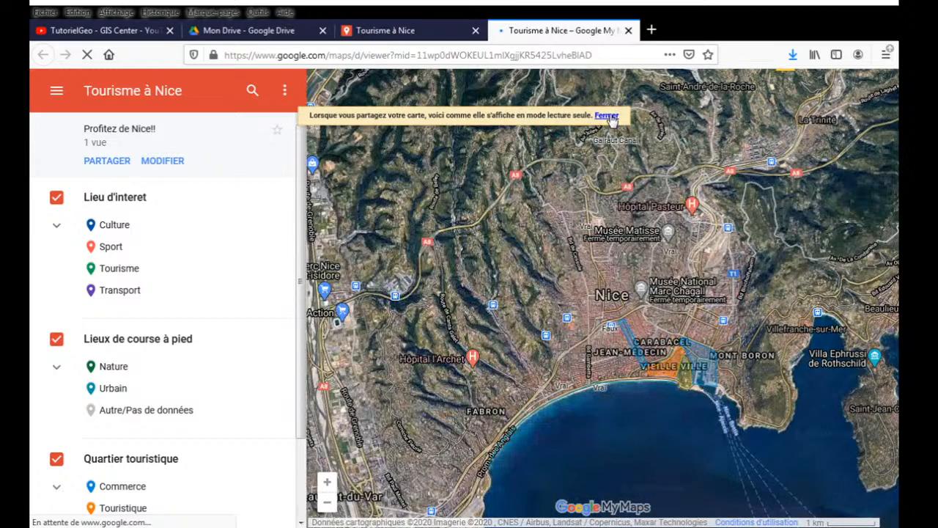
left_click(608, 115)
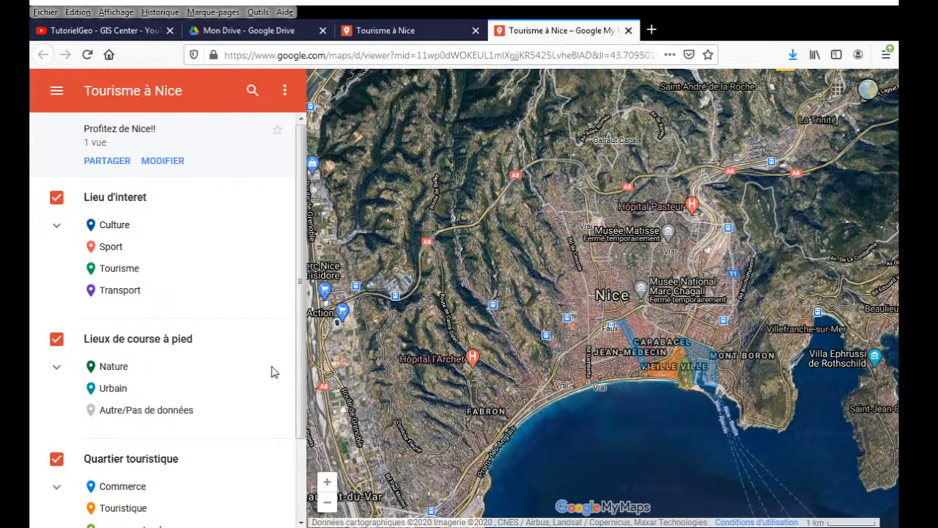
left_click_drag(298, 328, 286, 223)
left_click(57, 90)
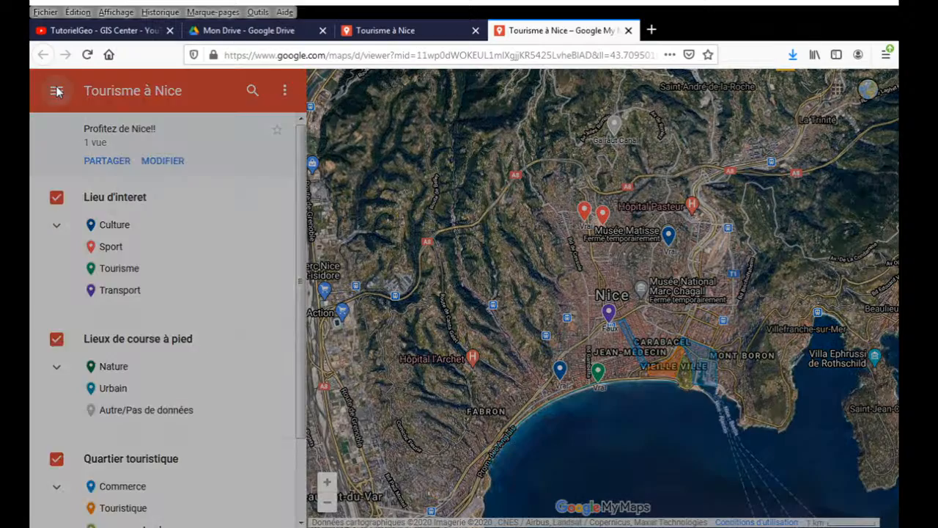
left_click(241, 118)
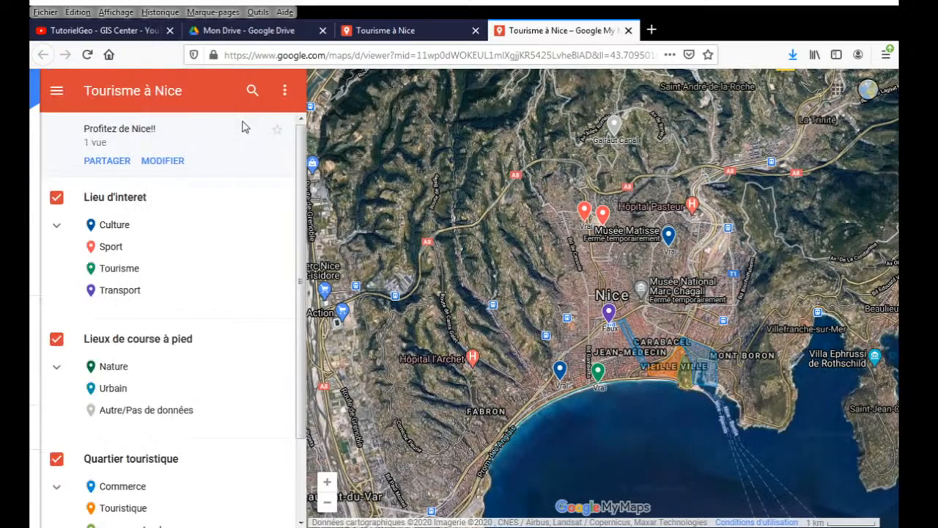
Step: Toggle the Lieu d'interet and Lieux de course à pied layers off and back on in the preview
left_click(57, 200)
left_click(57, 200)
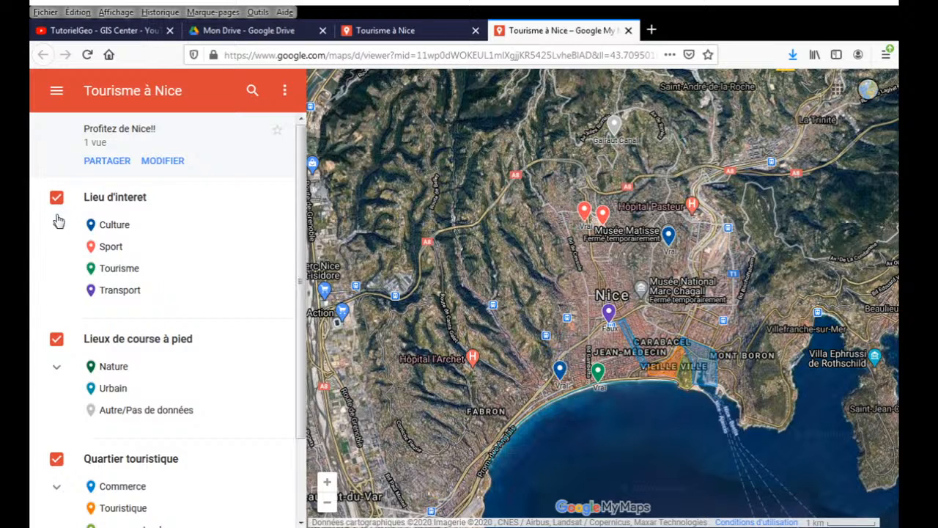
left_click(57, 341)
left_click(57, 341)
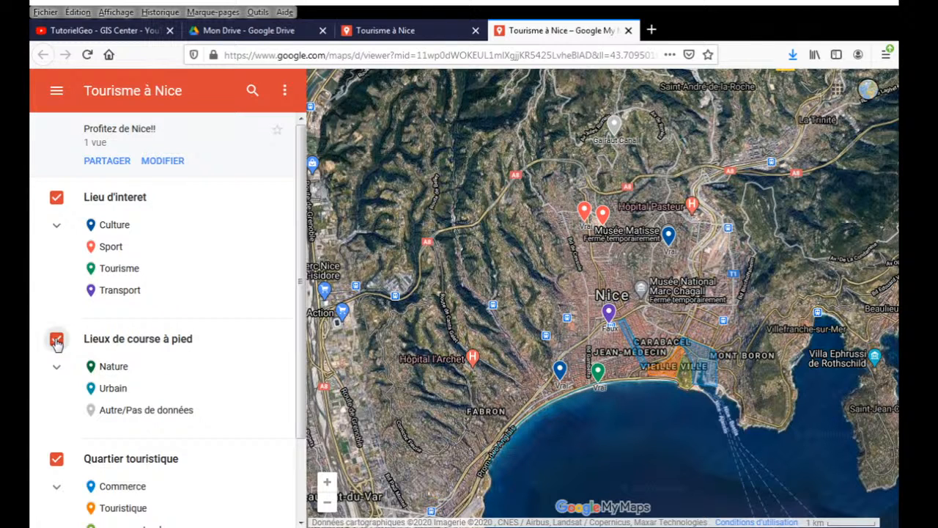
left_click(57, 341)
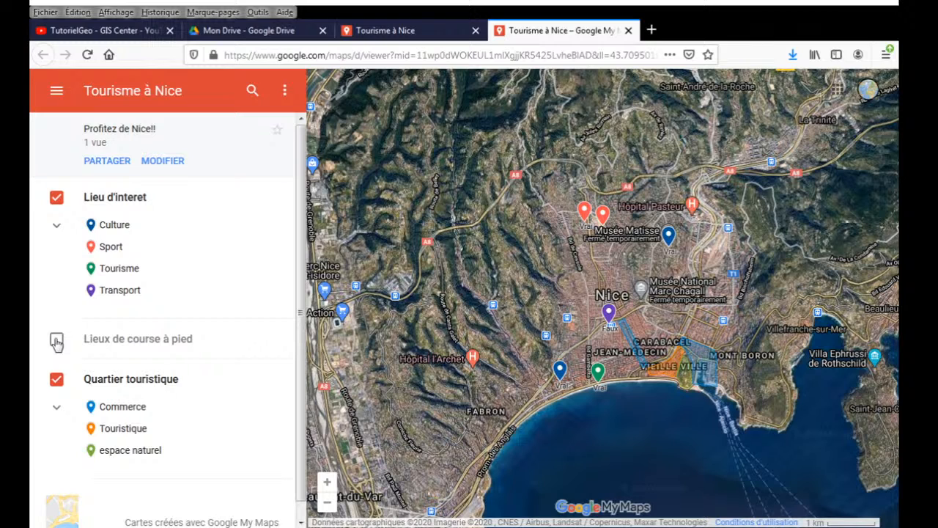
left_click(57, 342)
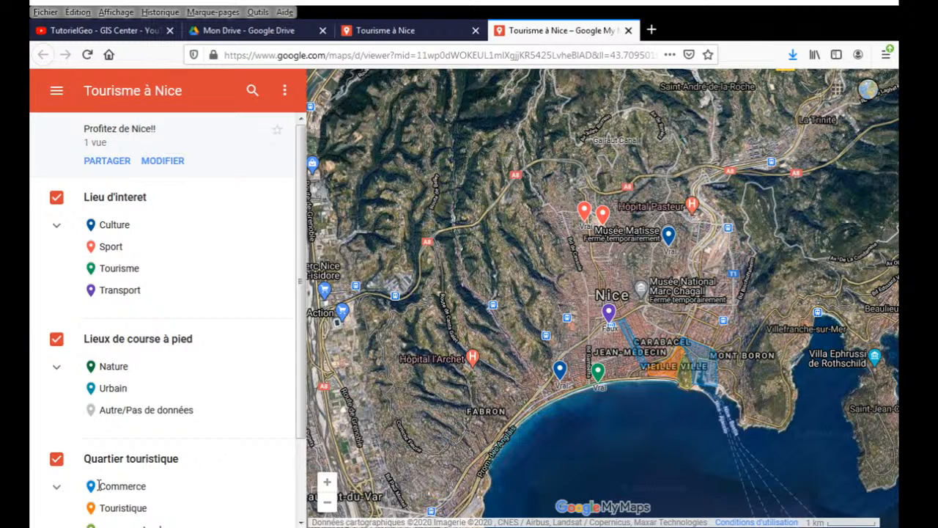
Step: Expand the Quartier touristique layer, focus on Quartier du port, and view the Centre Ville district's details before returning to the layer list
left_click(56, 487)
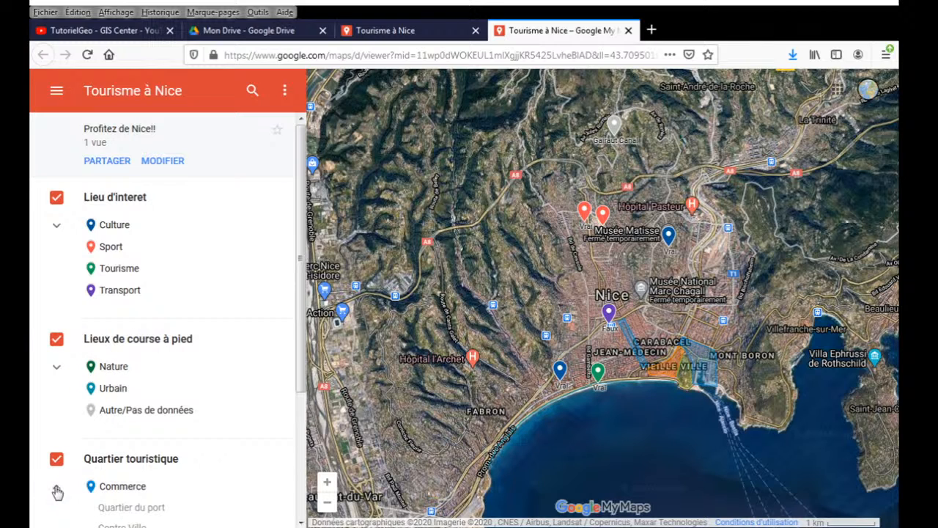
scroll(286, 454, "down", 4)
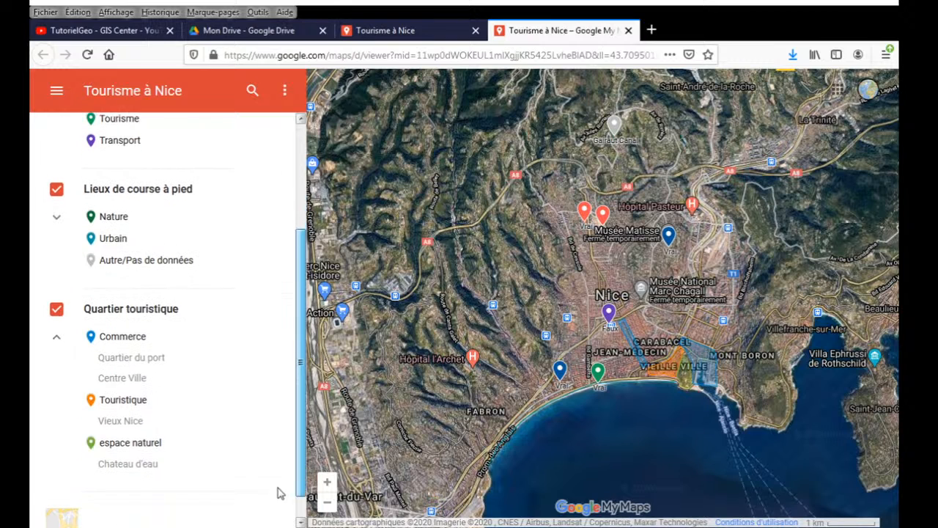
scroll(61, 328, "up", 2)
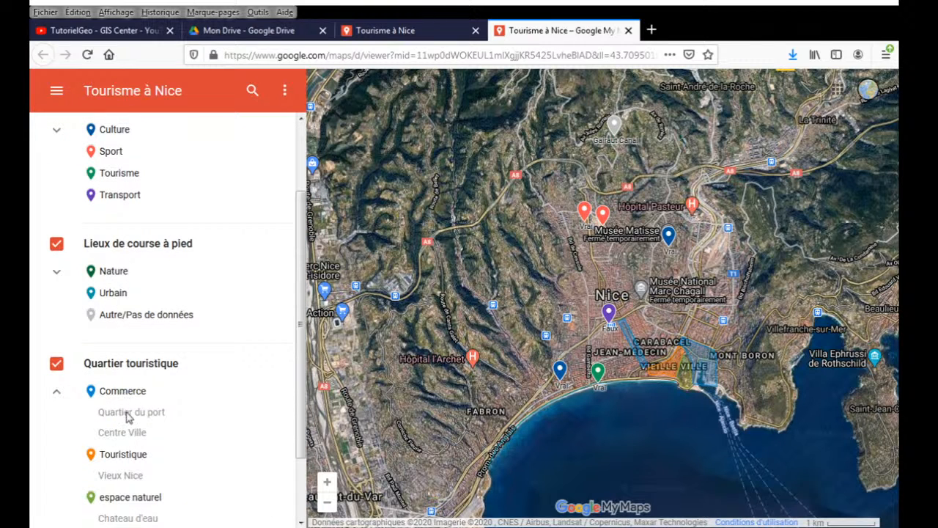
left_click(129, 419)
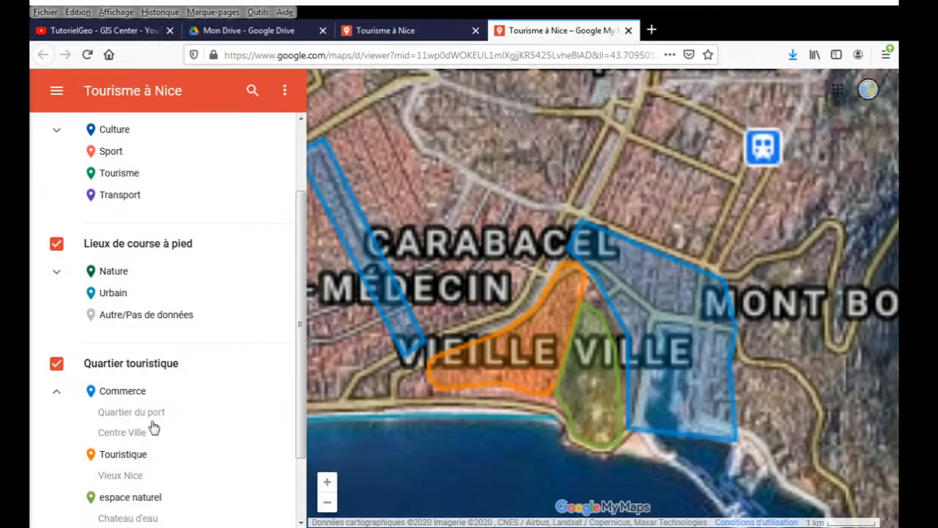
scroll(631, 351, "up", 2)
scroll(630, 351, "up", 1)
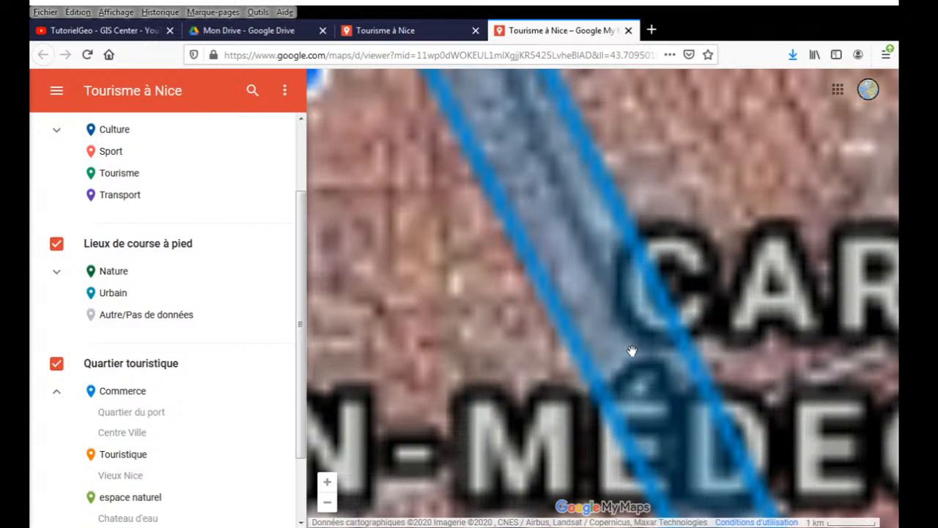
left_click(631, 351)
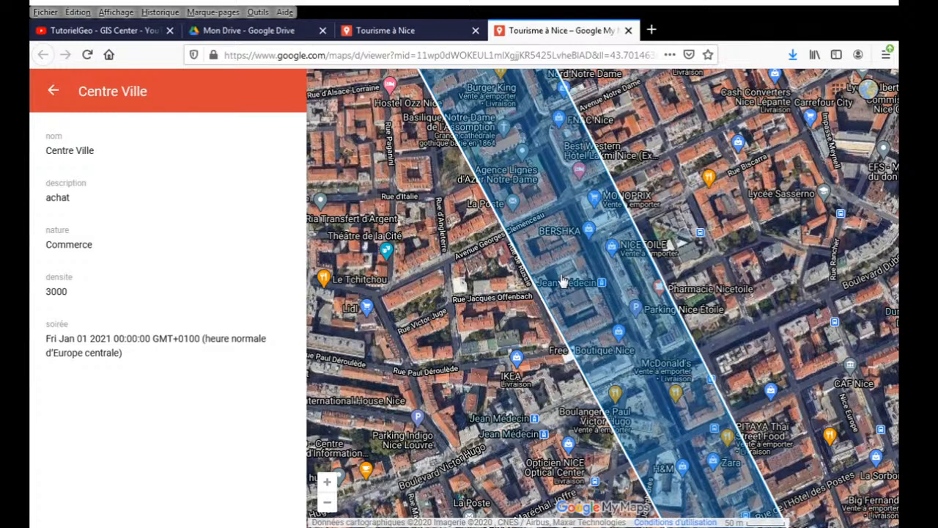
left_click(54, 92)
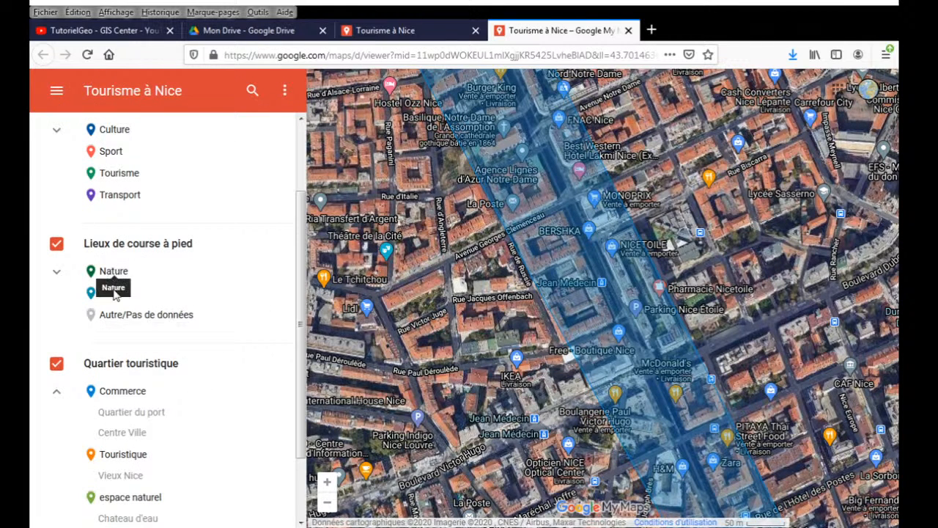
Step: Expand the Lieux de course à pied layer and view the details of the Prom'classique route
left_click(56, 272)
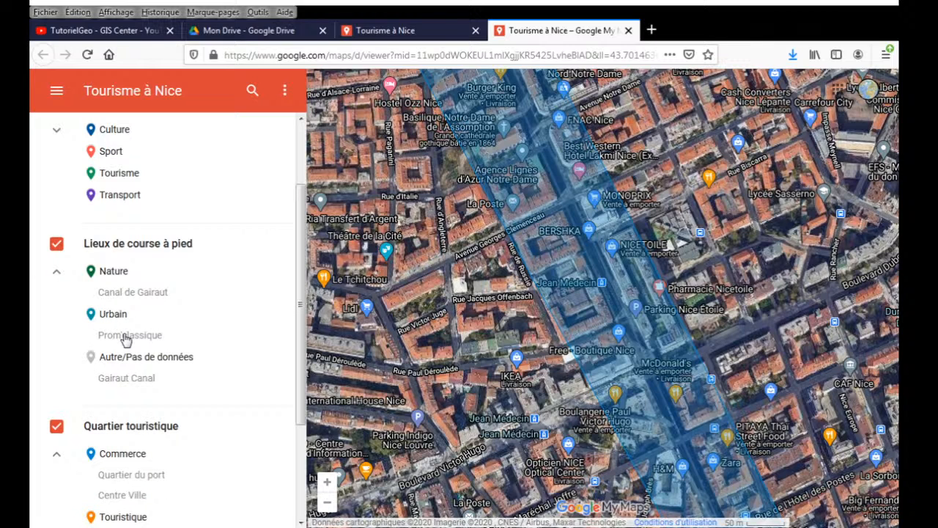
left_click(126, 338)
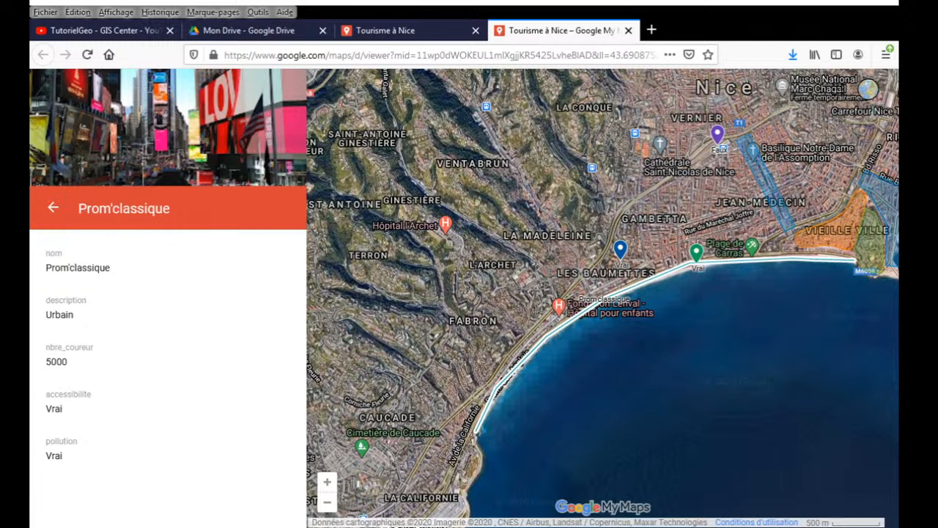
left_click(53, 208)
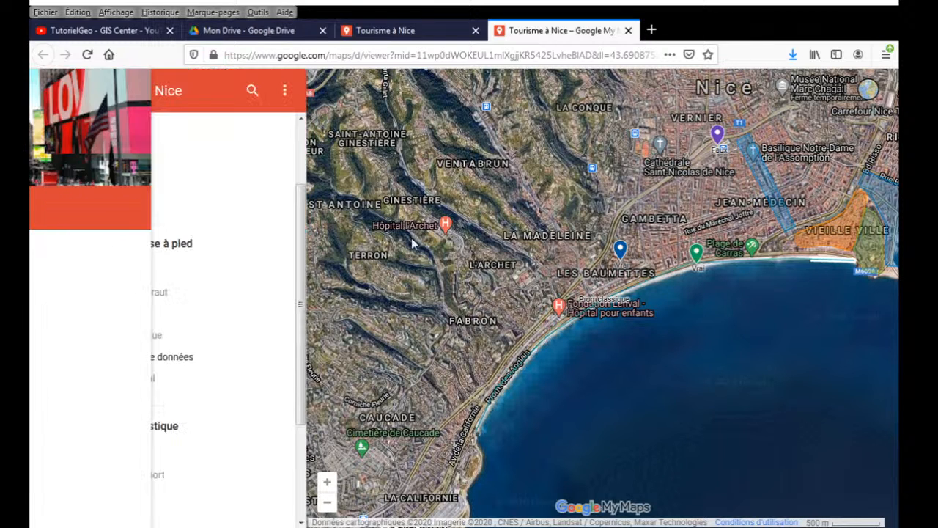
Step: View the Point SNCF, Plage, Quartier du port and Prom'classique details from the map and return to the layer list
left_click(718, 138)
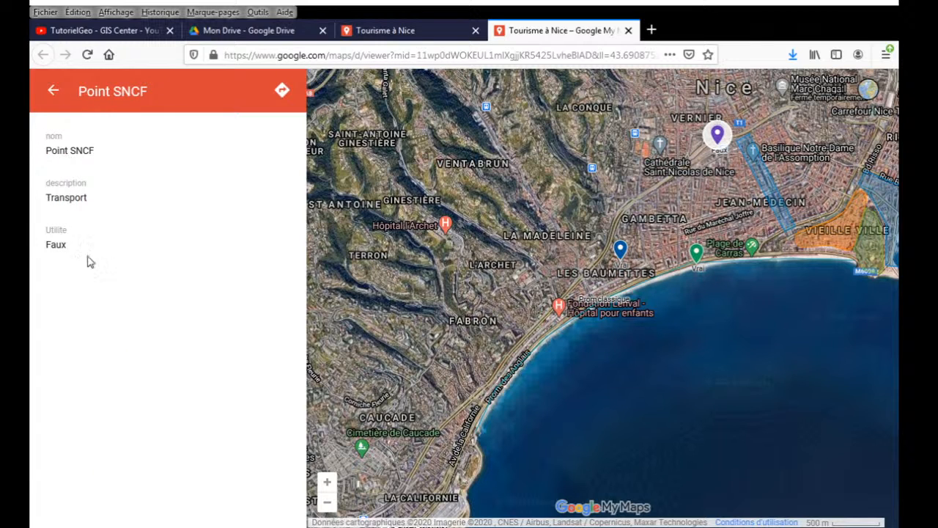
left_click(697, 256)
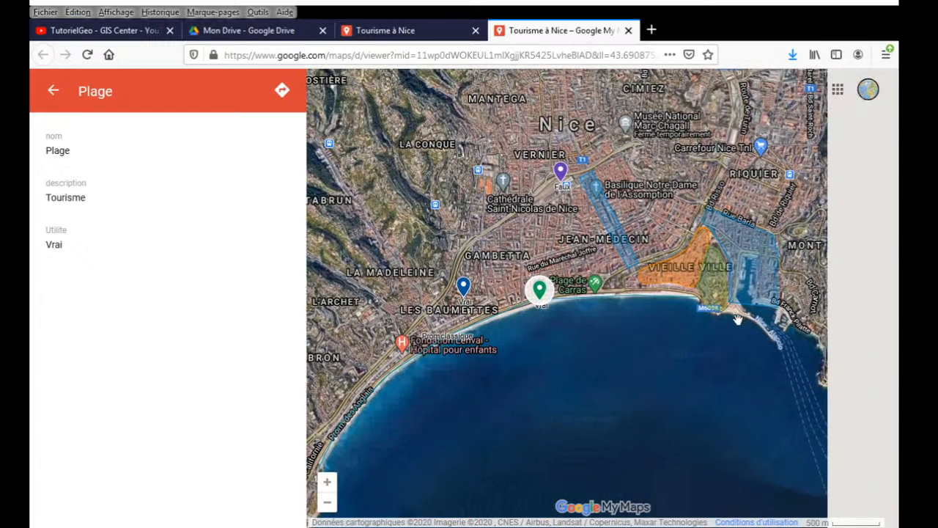
left_click(754, 276)
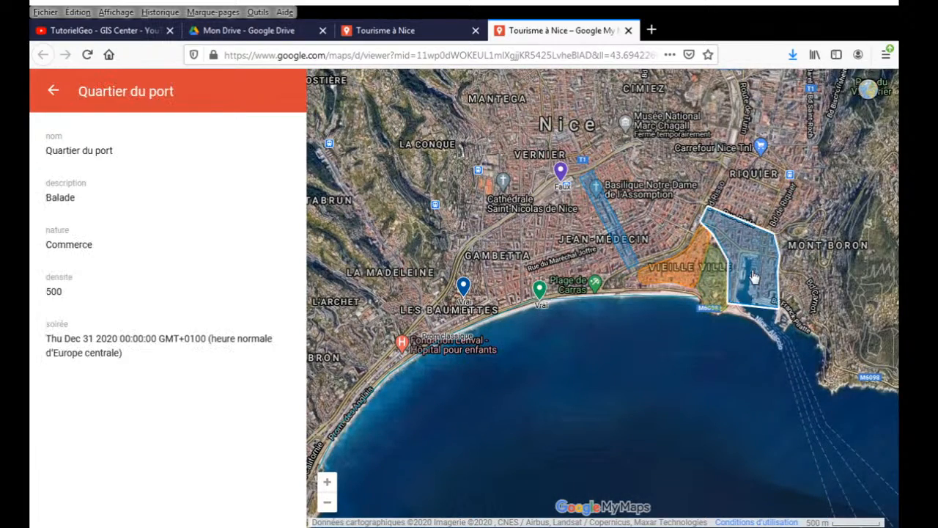
left_click(513, 314)
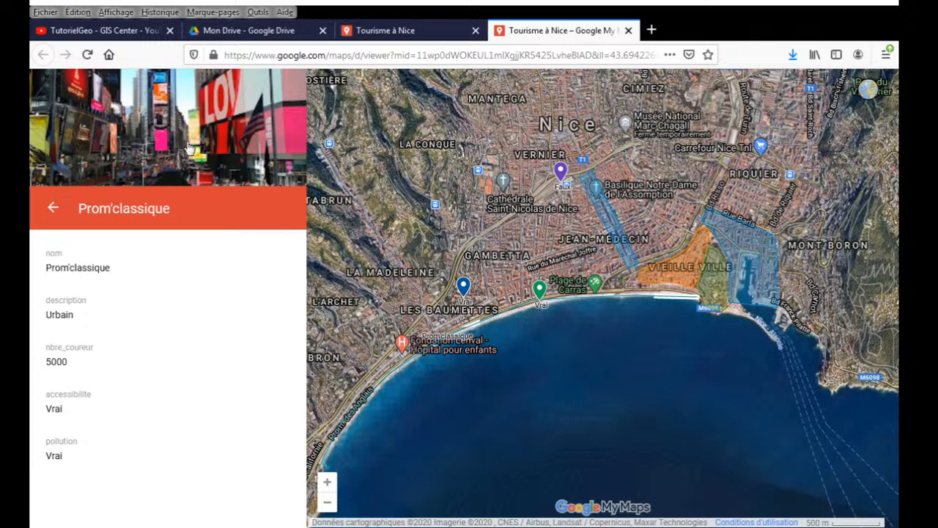
left_click(53, 210)
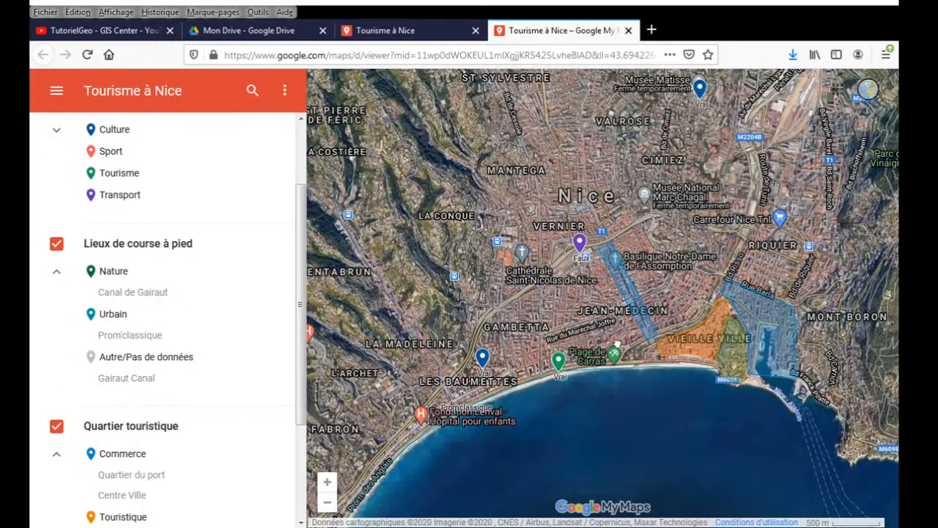
Step: View the details of the Canal de Gairaut route and the Gairaut Canal place, and return to the start of the layer list
left_click_drag(617, 344, 626, 519)
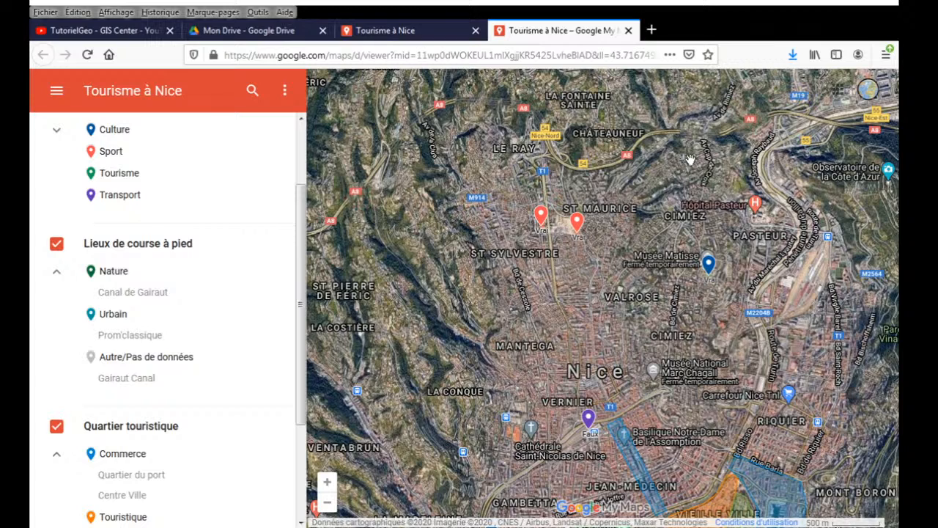
left_click_drag(673, 227, 668, 225)
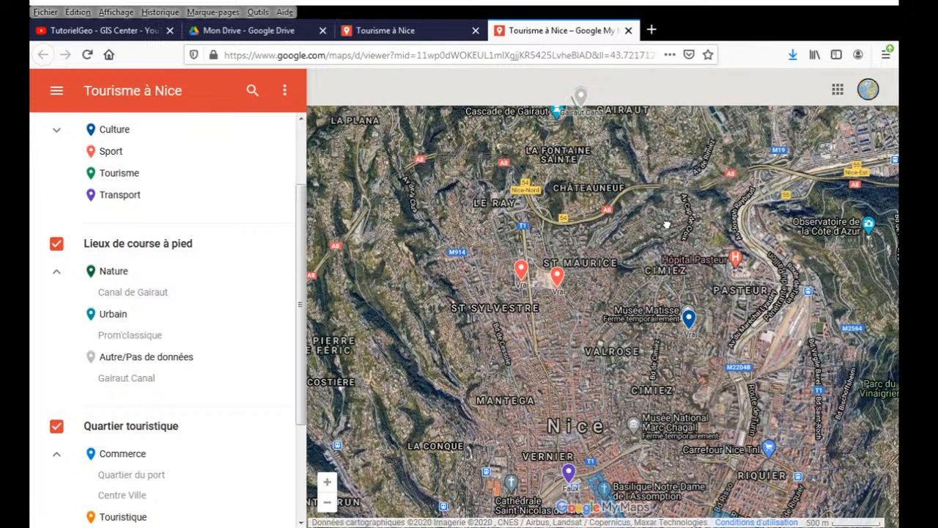
left_click(150, 293)
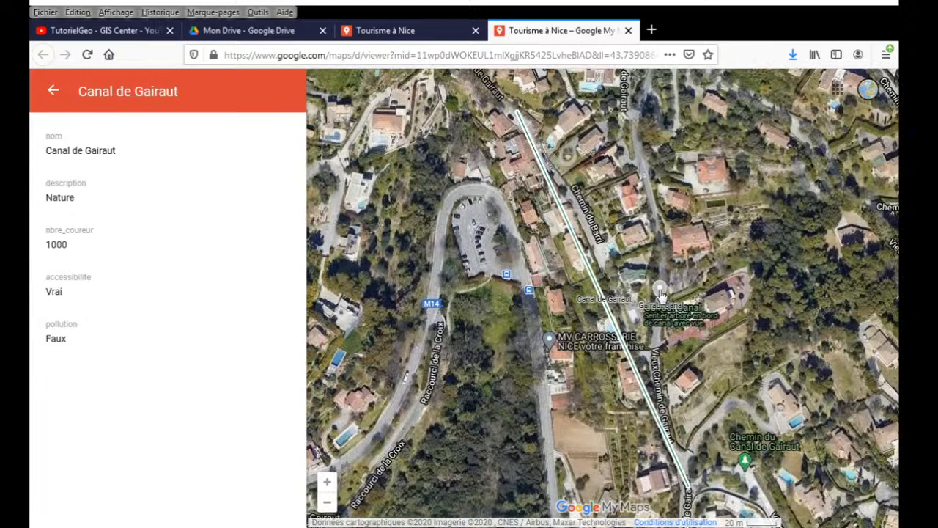
left_click(660, 292)
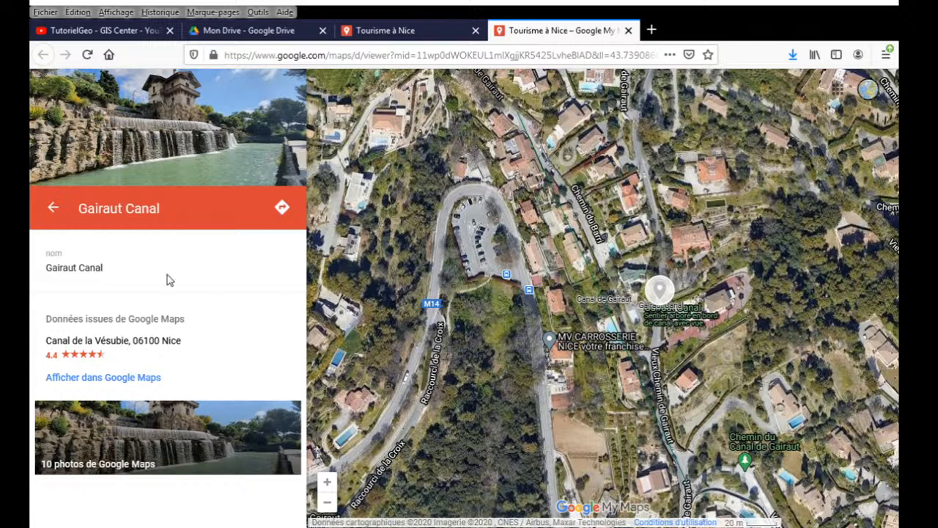
left_click(54, 209)
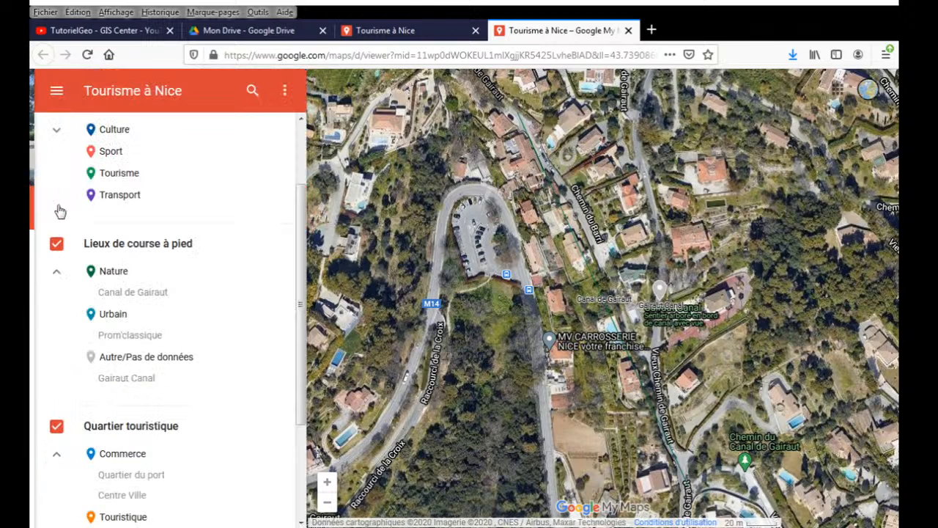
left_click_drag(302, 251, 300, 129)
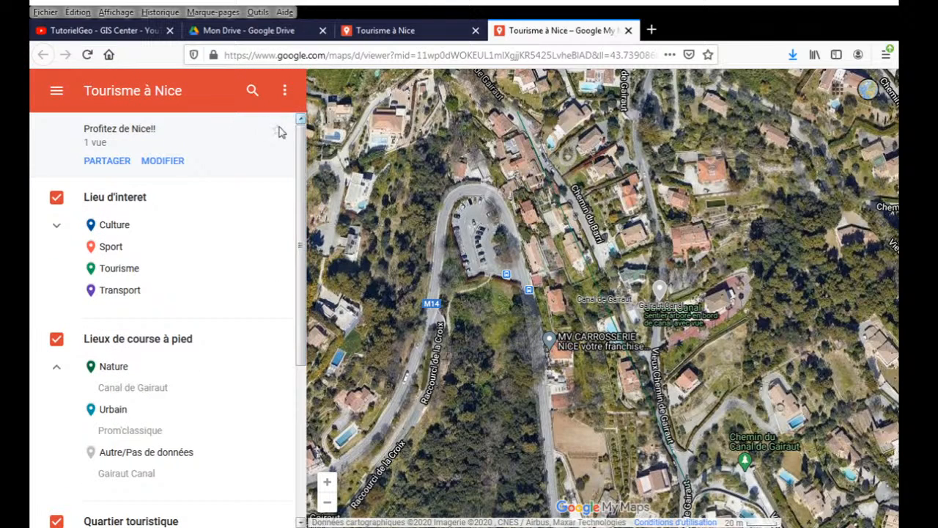
Step: Switch back to the map editor, open its sharing settings, and inspect the link access options
left_click(359, 35)
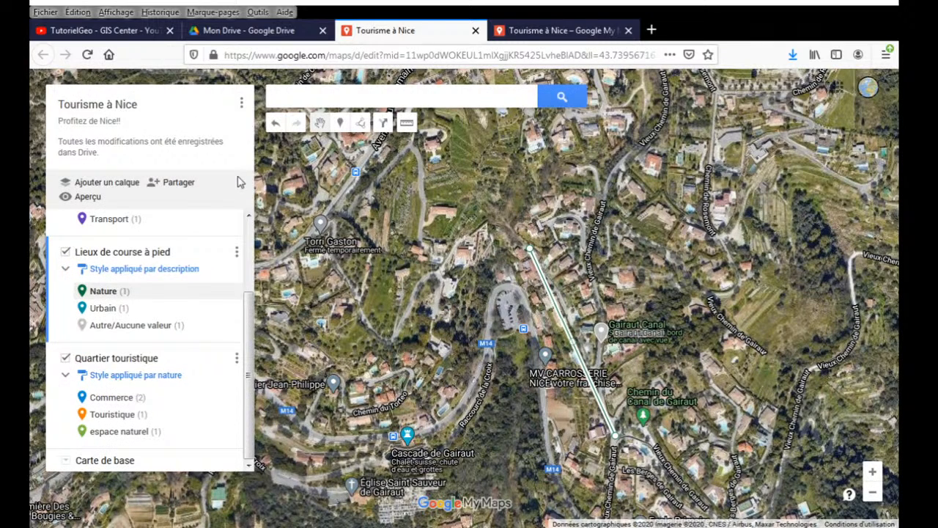
left_click(168, 187)
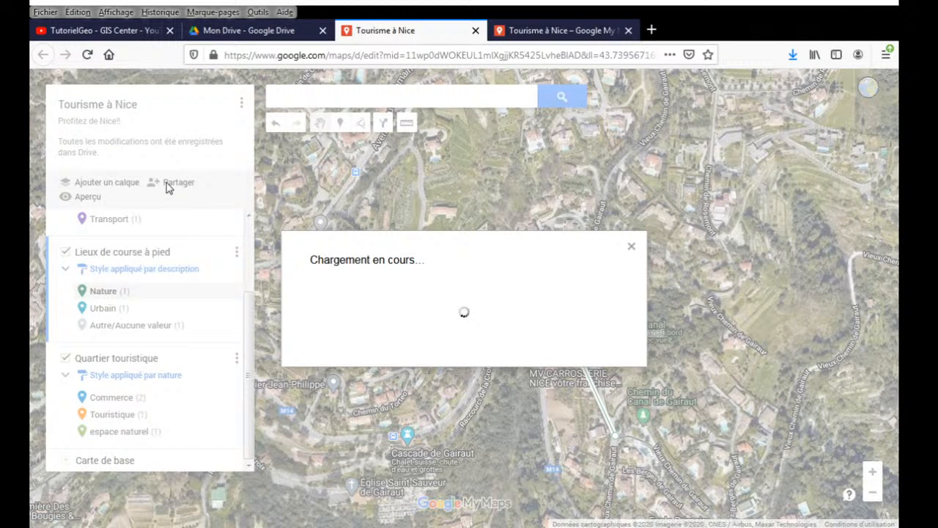
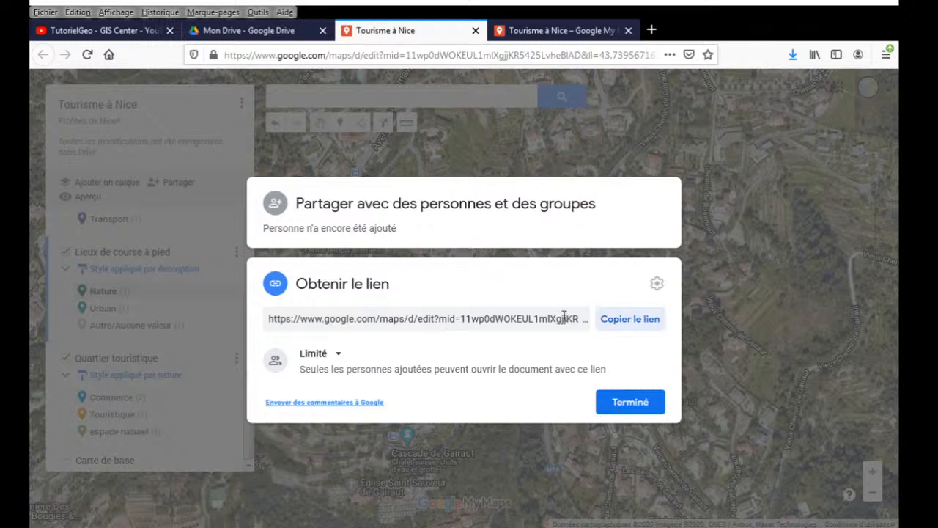
left_click(340, 355)
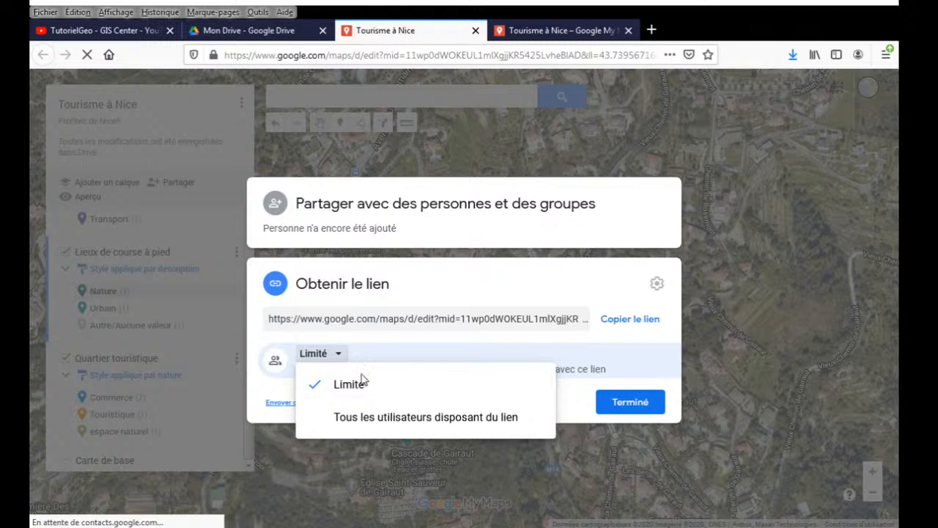
left_click(425, 287)
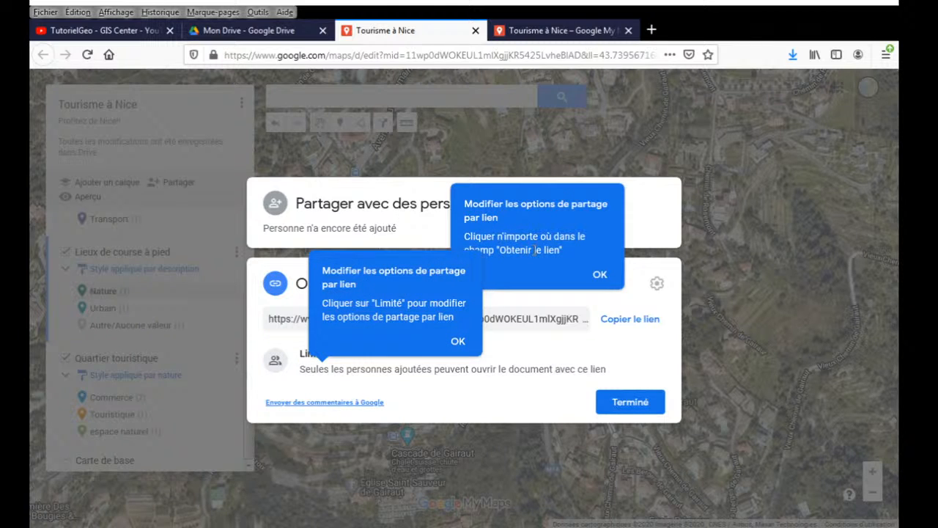
left_click(602, 274)
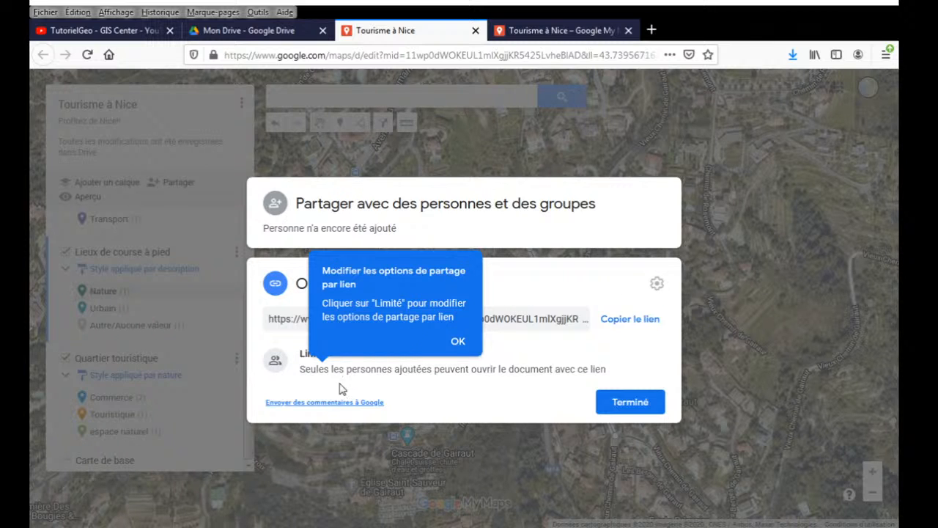
left_click(337, 359)
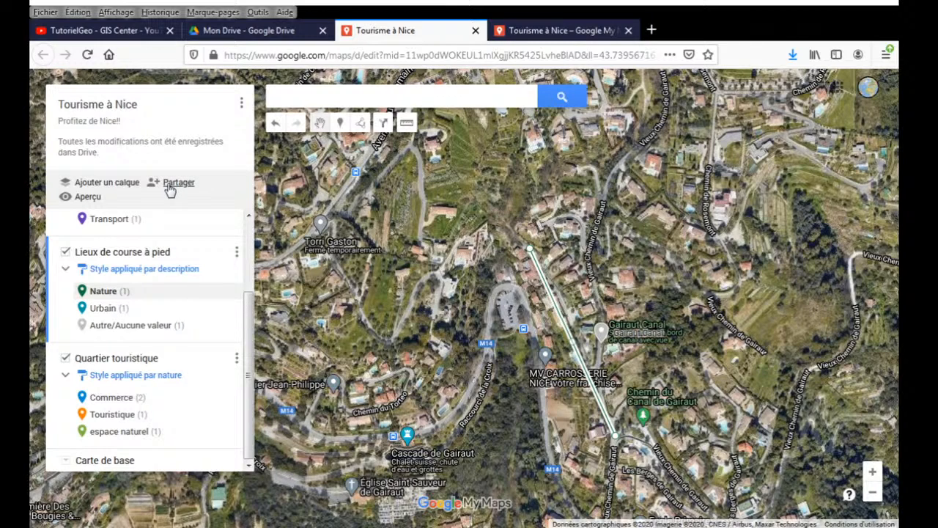
Step: Reopen the map's sharing settings, dismiss the sharing restrictions tip, and view the suggested contacts without adding anyone
left_click(169, 187)
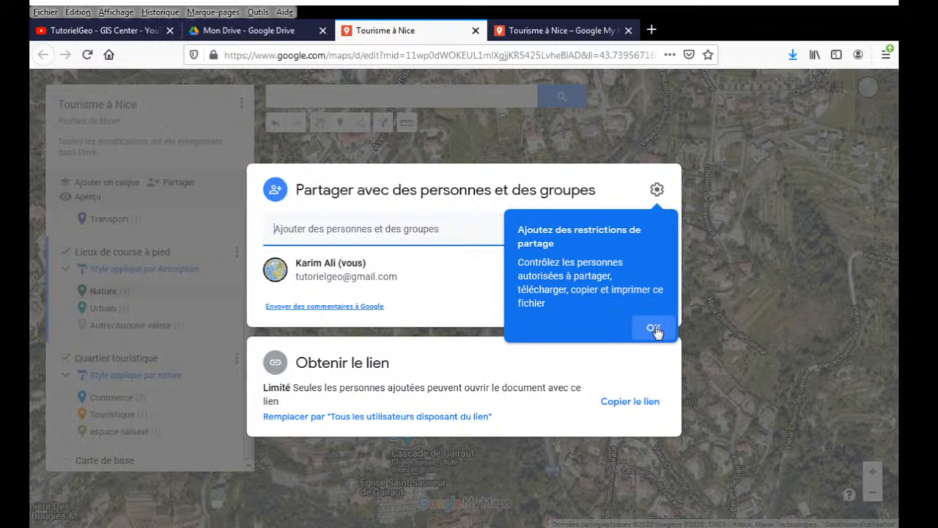
left_click(653, 331)
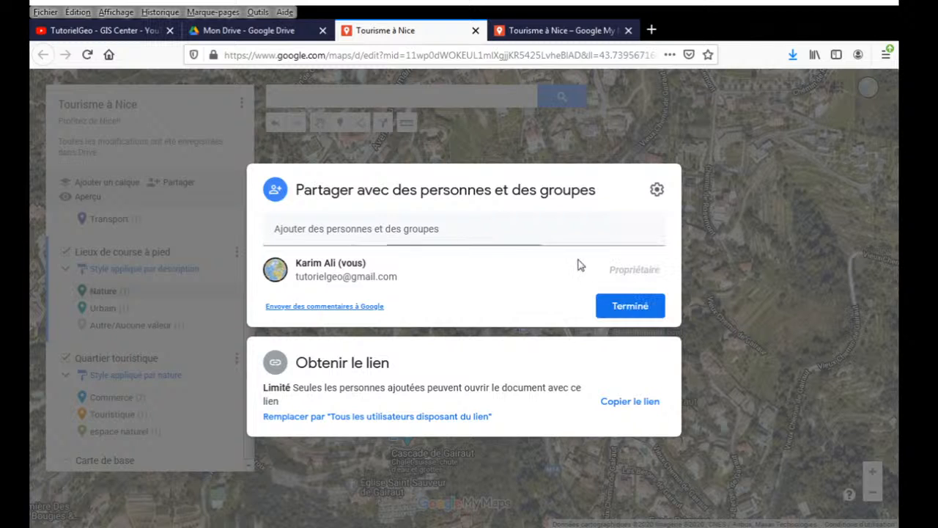
left_click(373, 231)
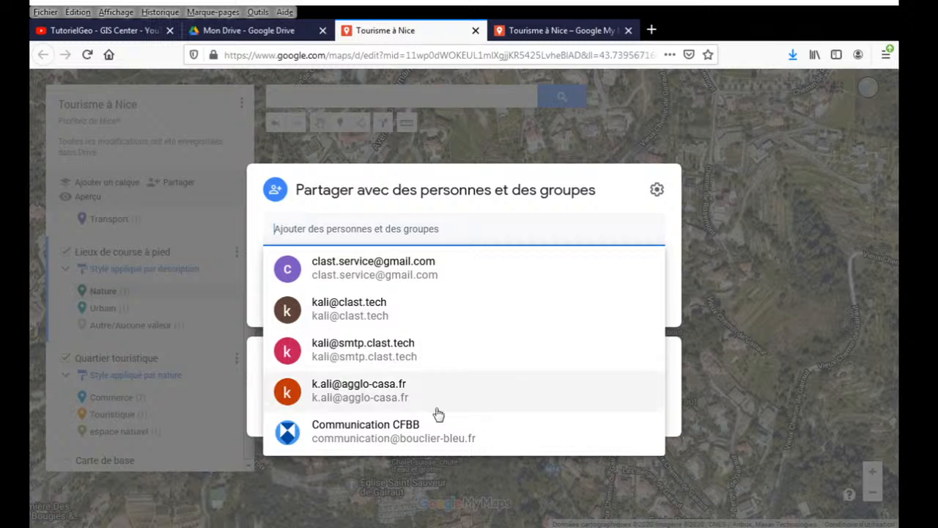
left_click(445, 191)
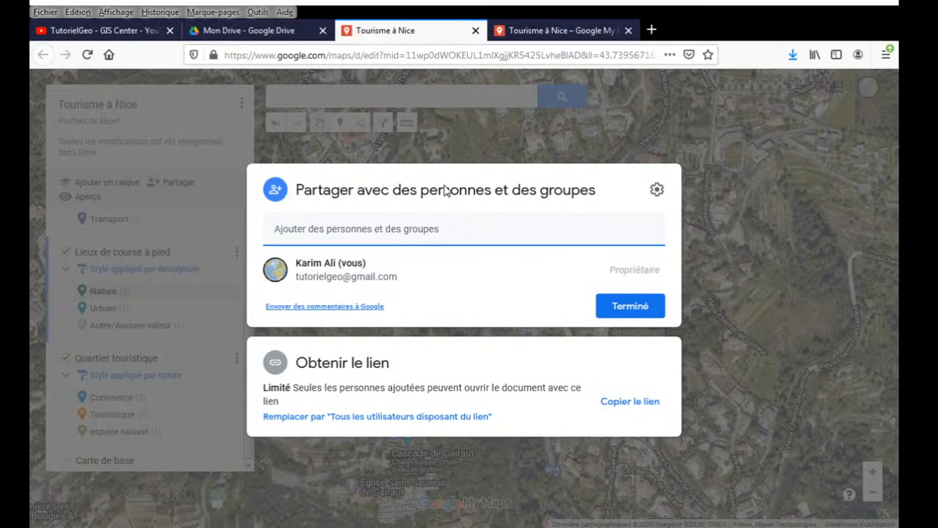
Step: Copy the map's sharing link and review the permission settings for sharing with contacts
left_click(626, 403)
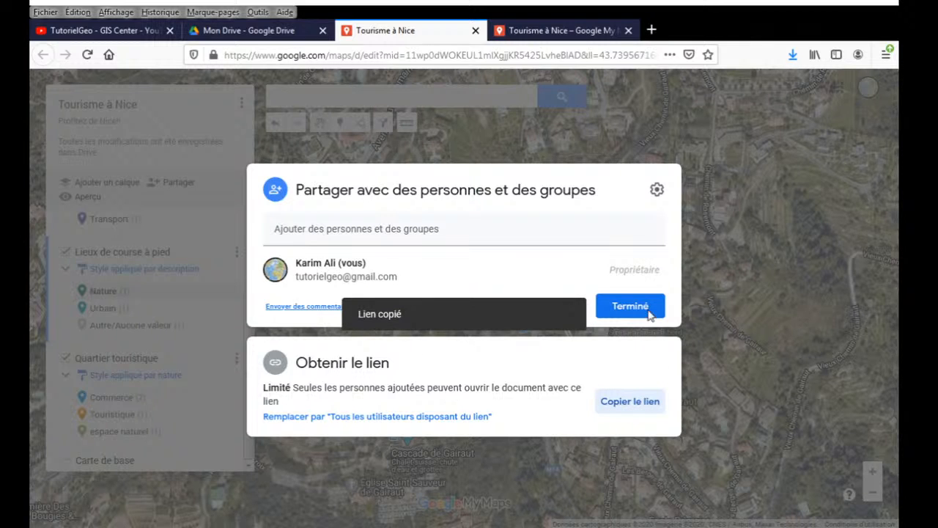
left_click(656, 193)
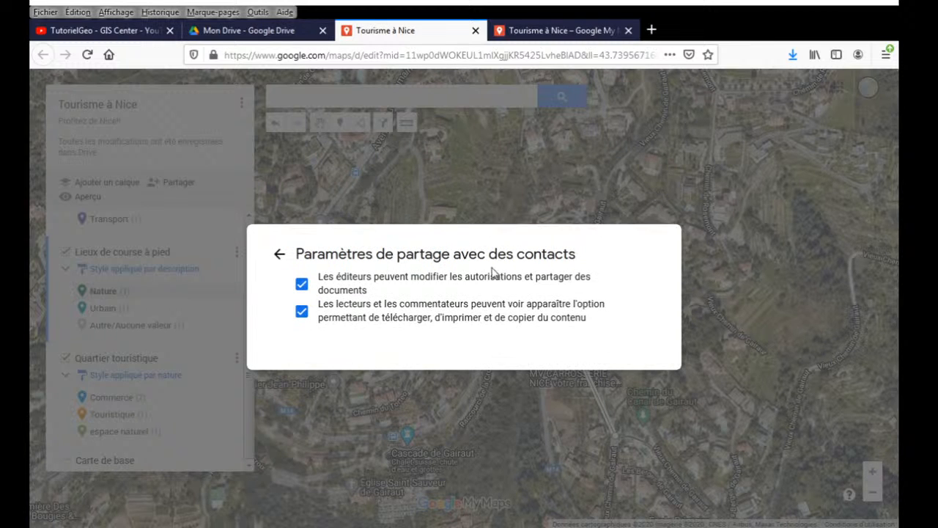
left_click(279, 255)
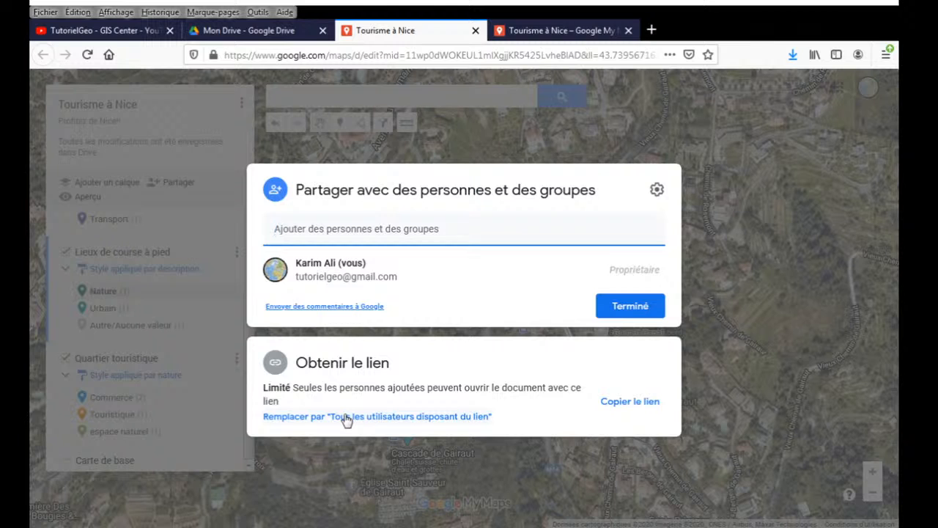
Step: Change the link access to "Tous les utilisateurs disposant du lien" with the Lecteur role and copy the map's sharing link
left_click(488, 419)
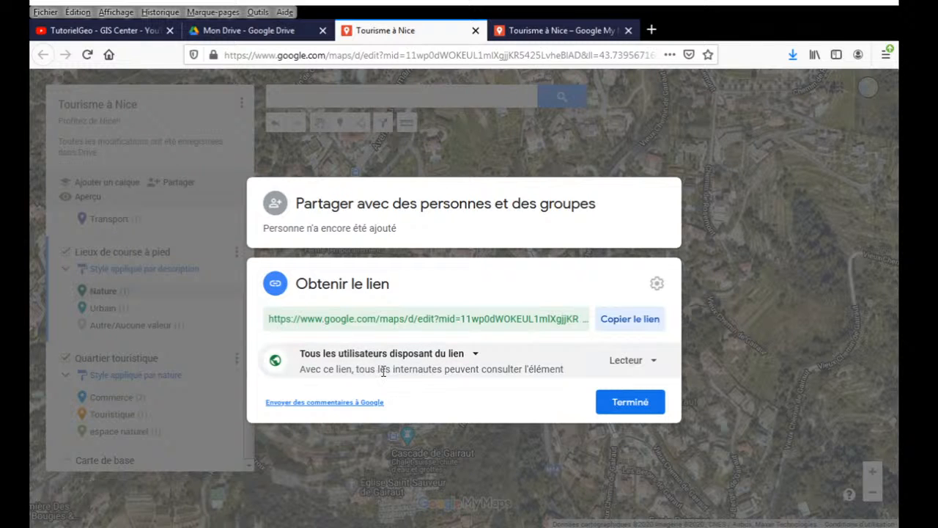
left_click(640, 363)
left_click(463, 319)
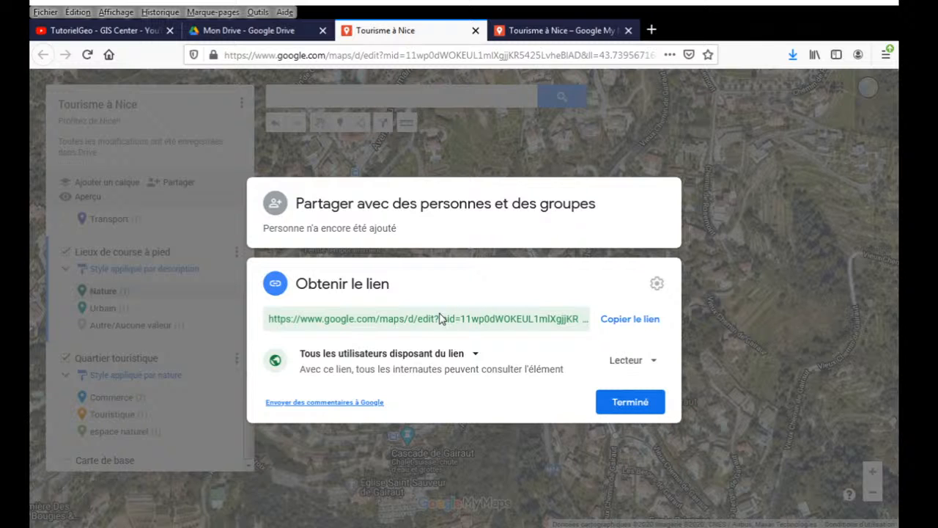
left_click(625, 321)
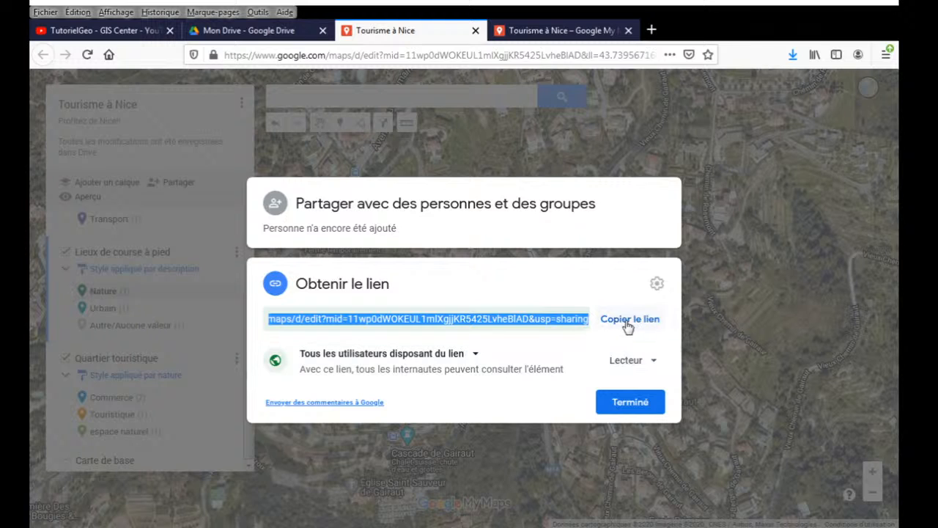
left_click(628, 326)
Step: Close the existing map preview and open the copied sharing link in a new browser tab
left_click(558, 31)
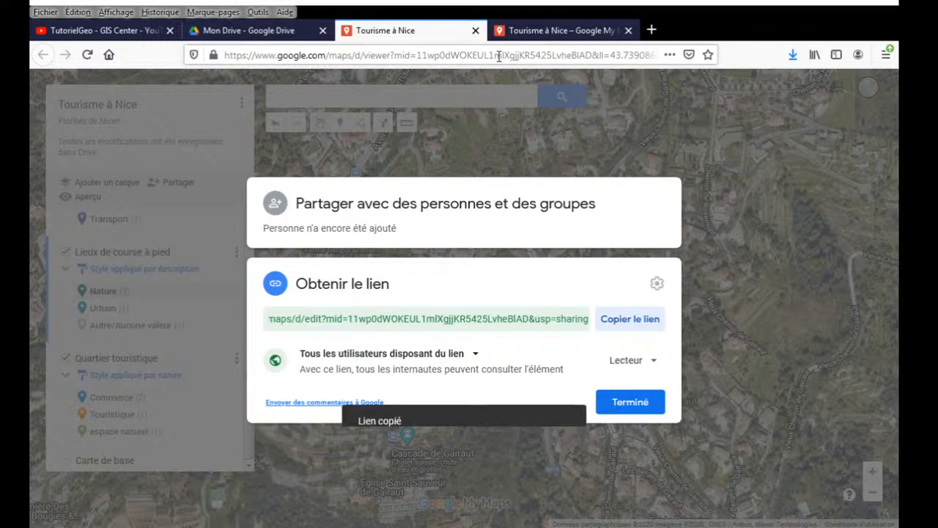
left_click(628, 30)
left_click(501, 30)
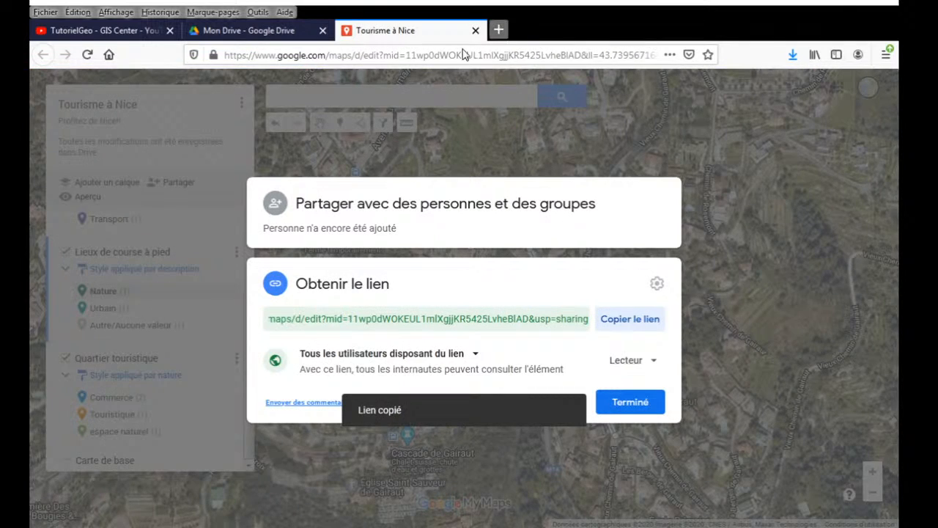
key("ctrl+v")
key("Return")
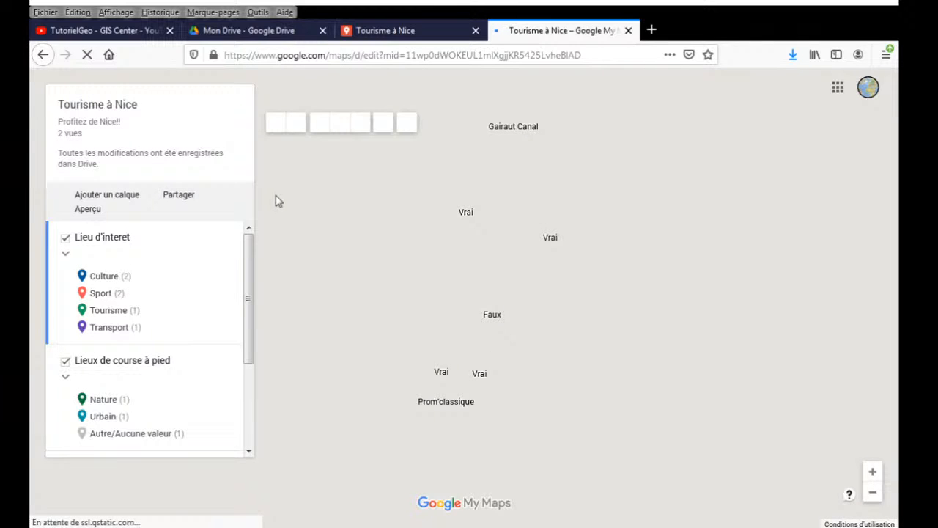
Step: Return to the map opened from the link and open more information on creating 3D maps in Google Earth
left_click(411, 30)
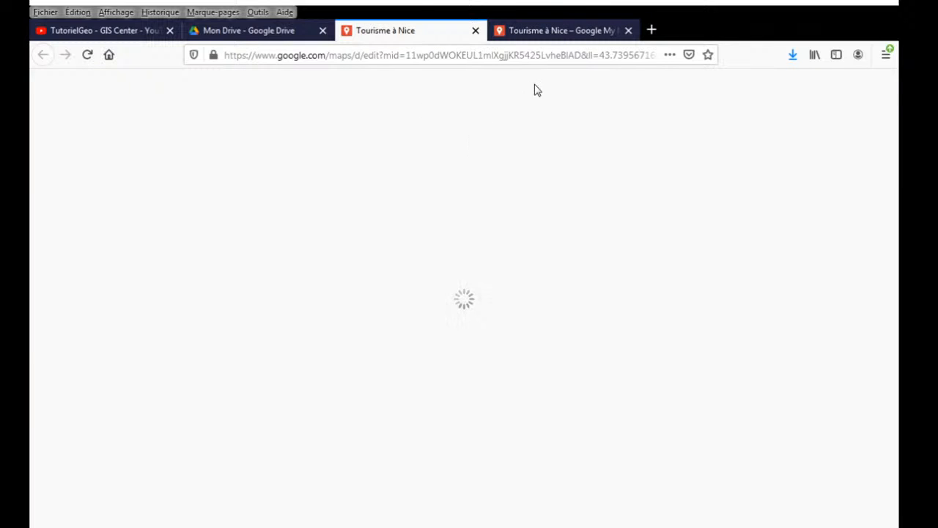
left_click(557, 31)
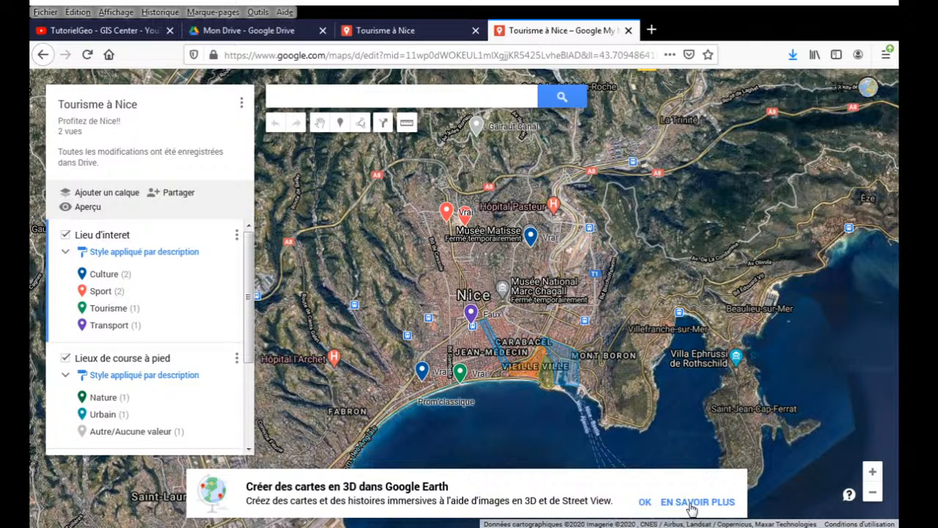
left_click(692, 504)
Step: Go back to the sharing settings and review the link's role and access options without changing them
left_click(438, 23)
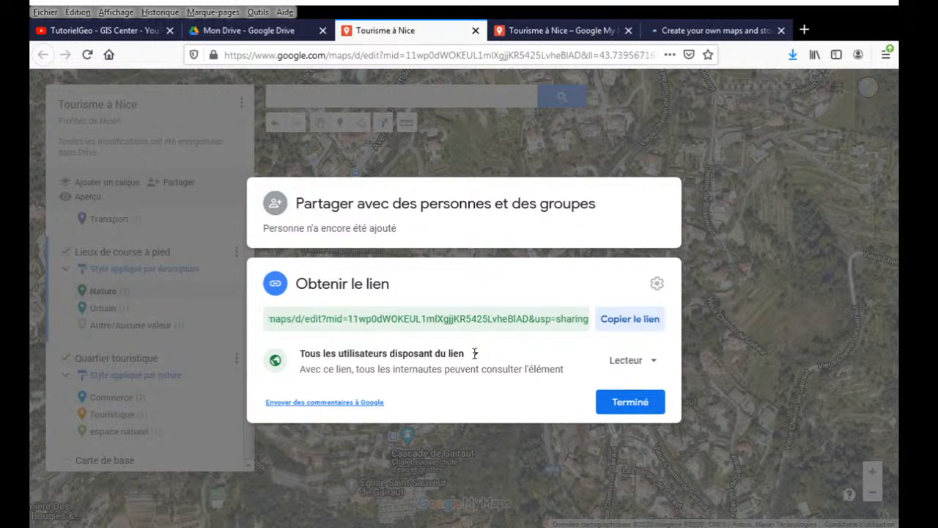
left_click(654, 362)
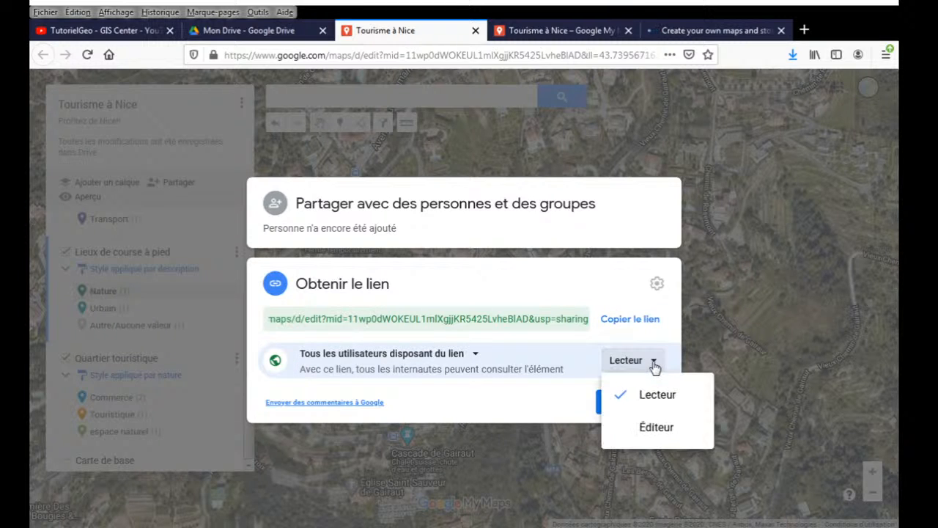
left_click(653, 362)
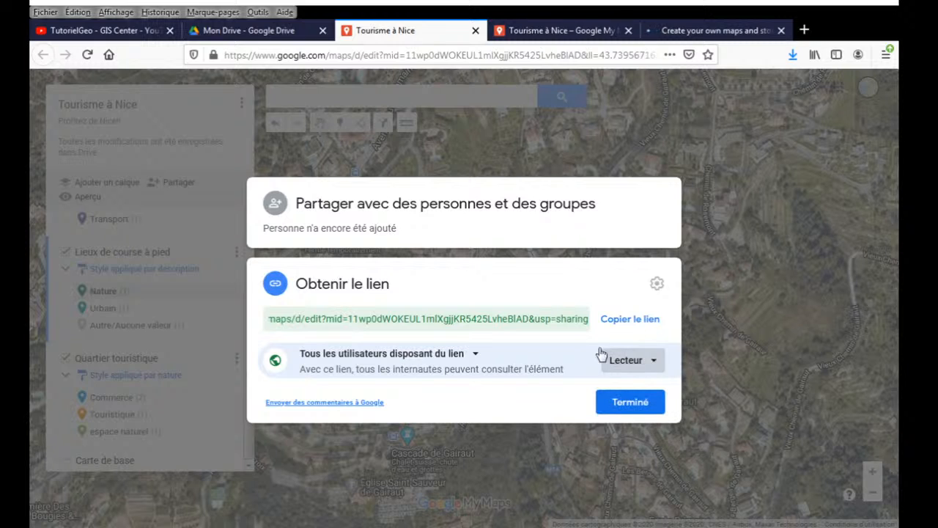
left_click(473, 358)
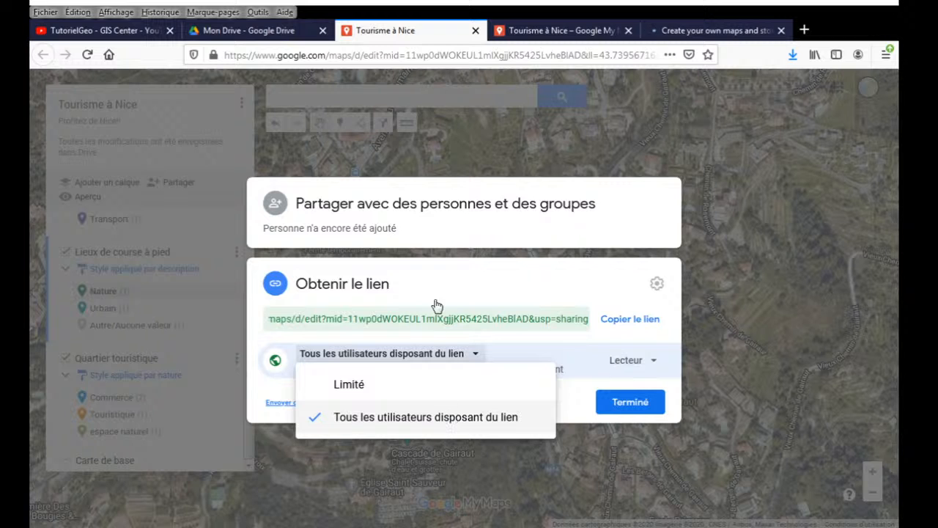
left_click(440, 277)
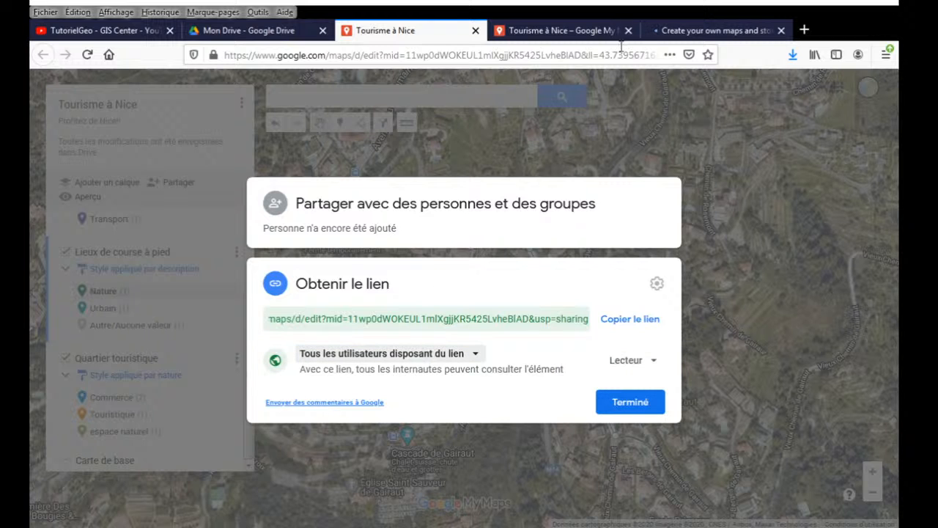
Step: Open the read-only preview from the linked map and view its options for sharing on social networks, by e-mail or embedding
left_click(593, 30)
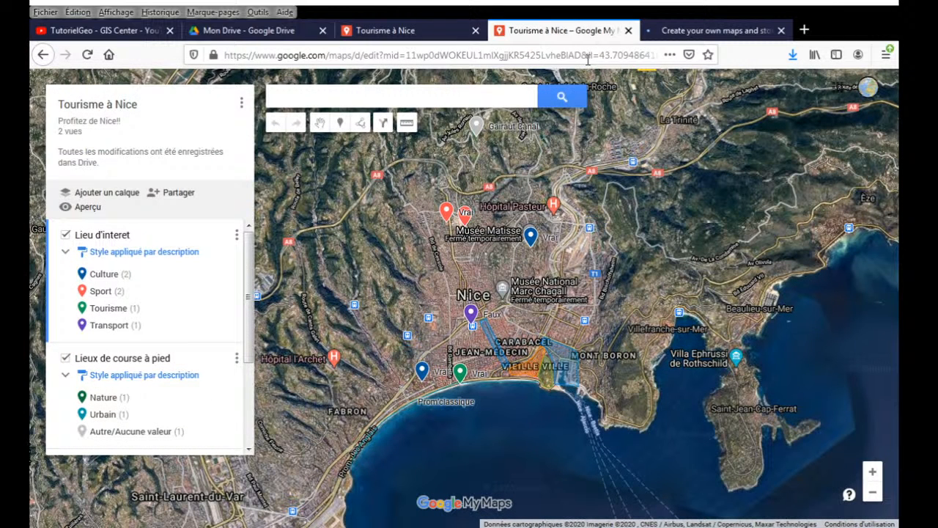
key("F5")
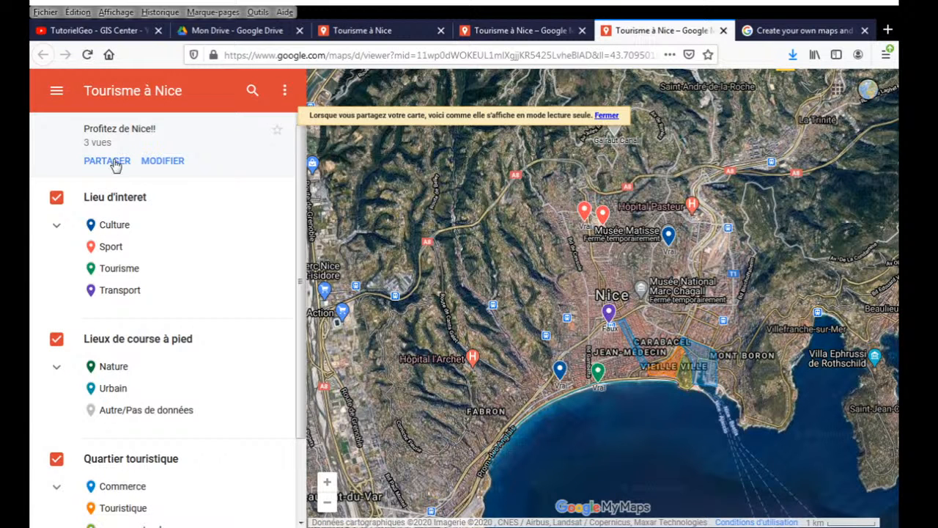
left_click(107, 161)
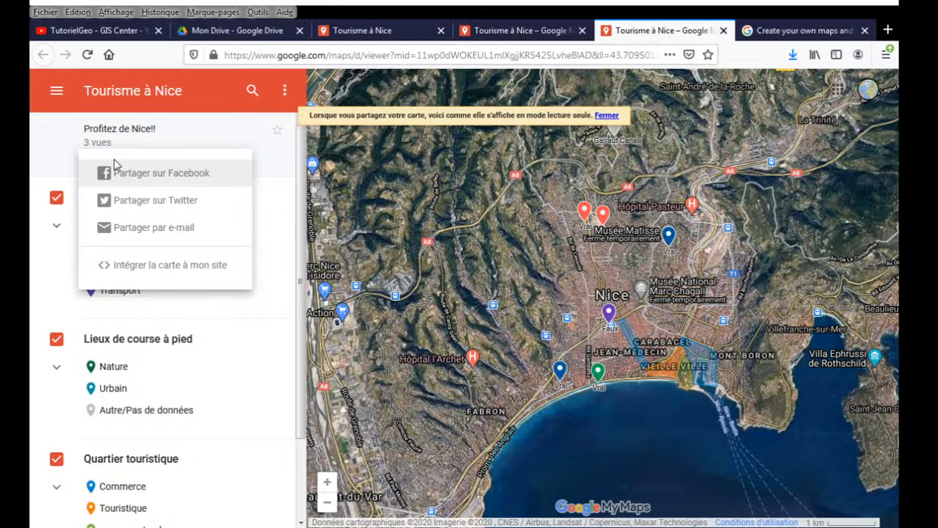
left_click(472, 30)
Step: Set the sharing link's role to Éditeur and check the map opened from the link
left_click(431, 30)
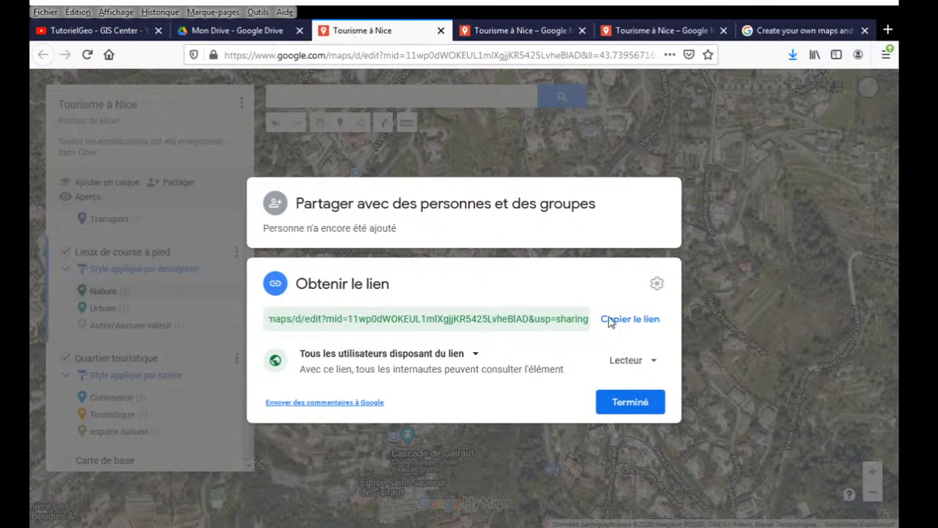
left_click(649, 363)
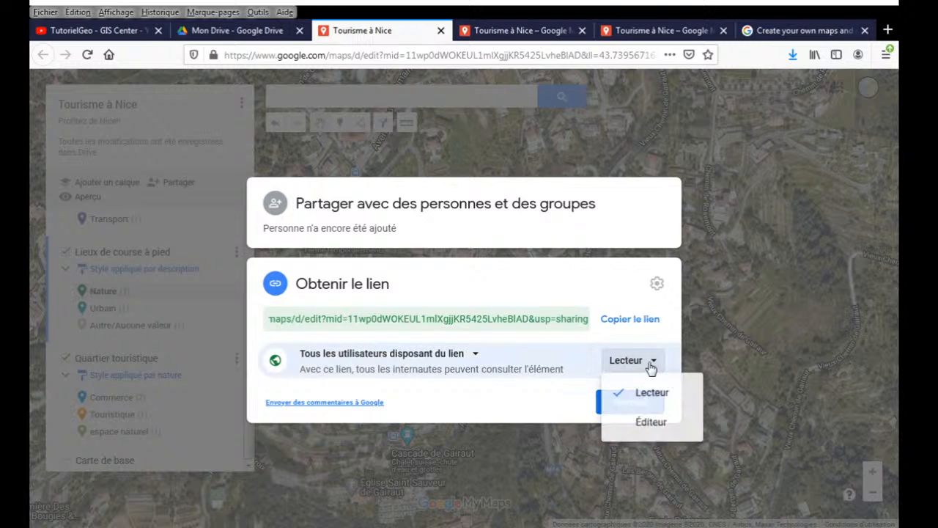
left_click(648, 426)
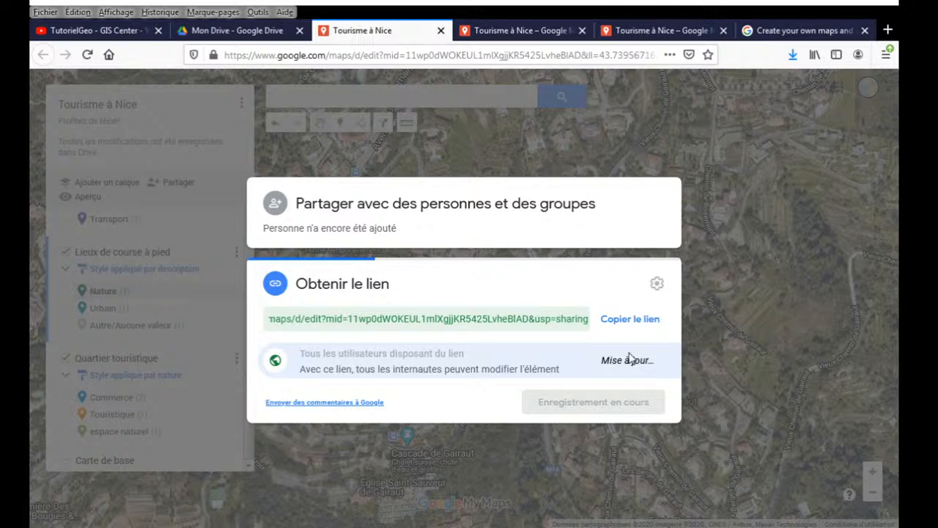
left_click(523, 33)
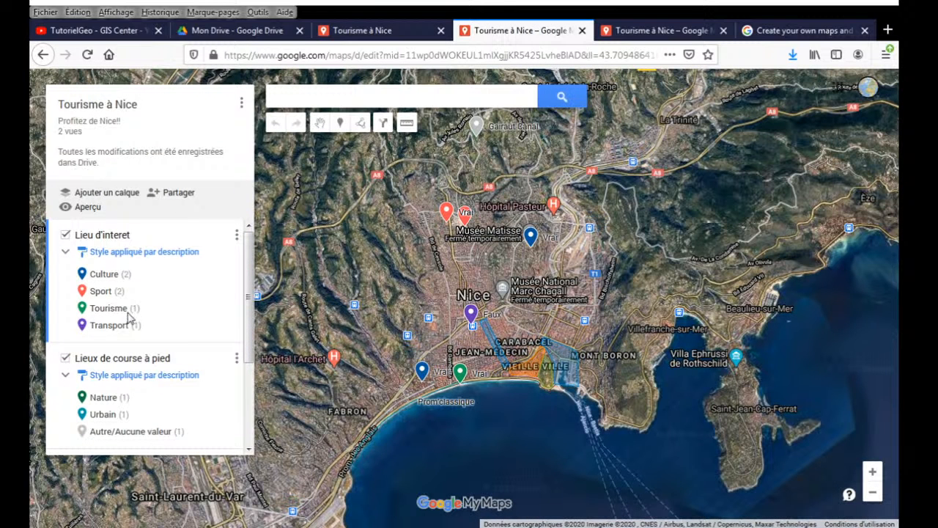
Step: Set the role for everyone with the sharing link back to Lecteur
left_click(344, 31)
left_click(652, 362)
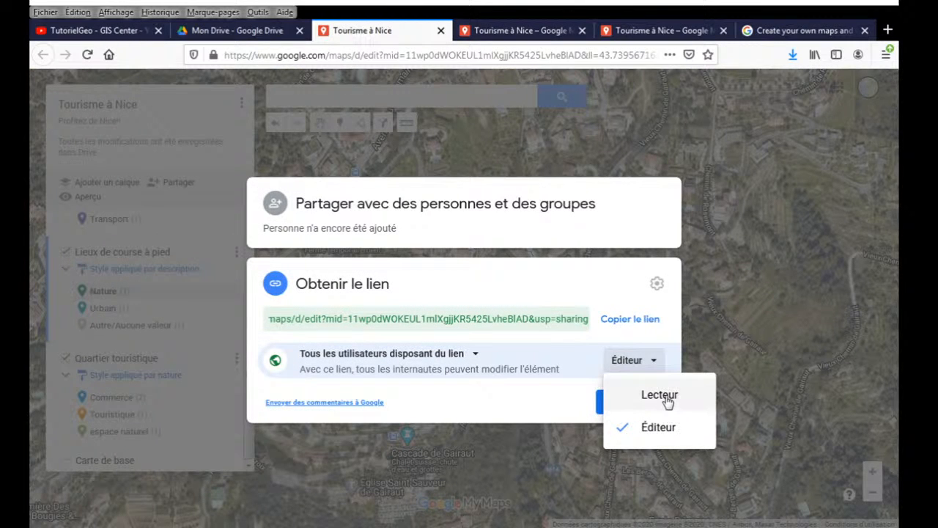
left_click(669, 393)
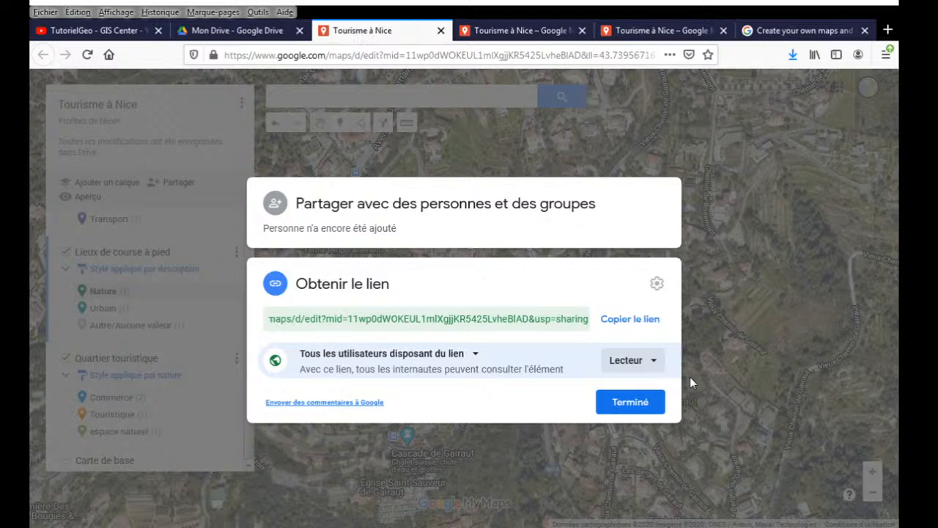
Step: Try to share the map with a suggested contact, review the available roles, and cancel the invitation
left_click(395, 222)
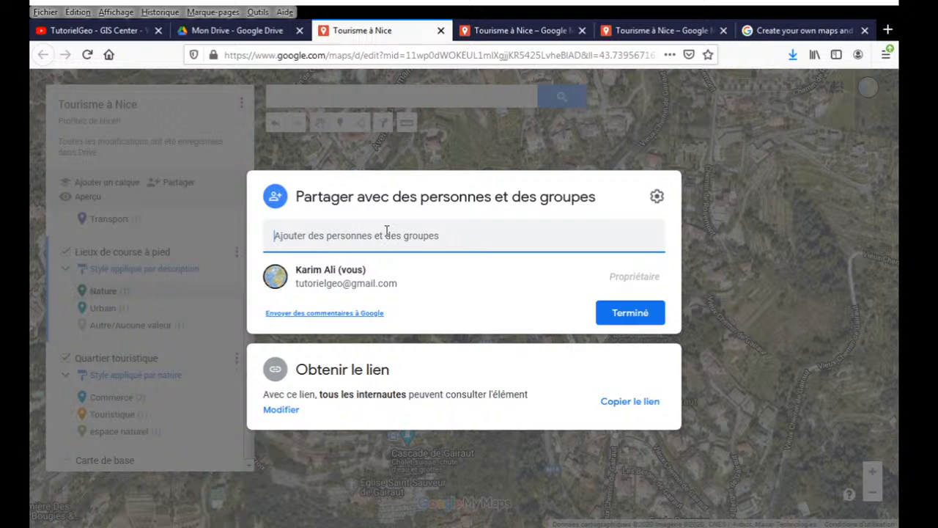
left_click(460, 241)
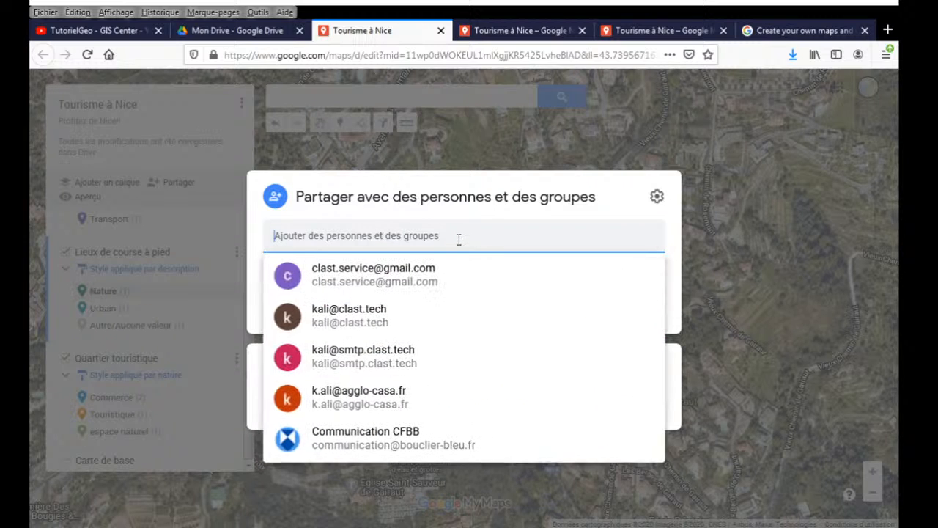
type("clast")
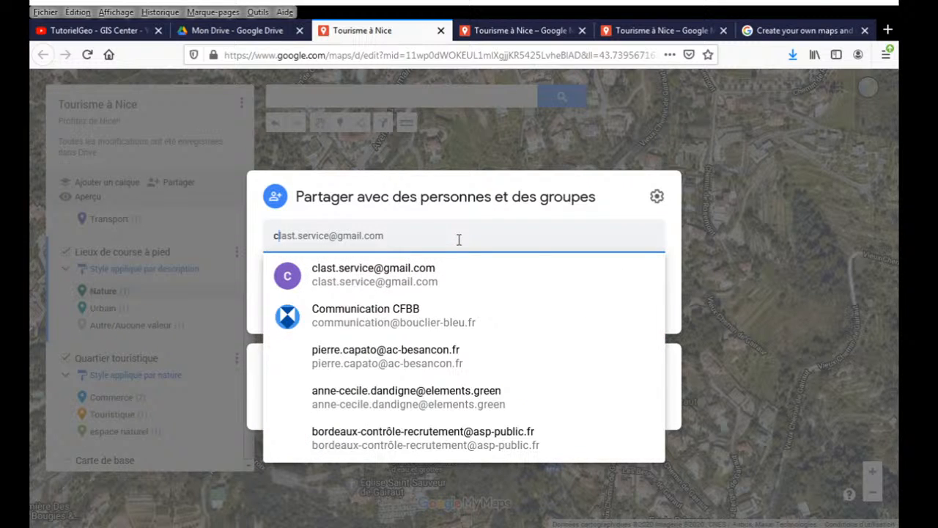
double_click(365, 239)
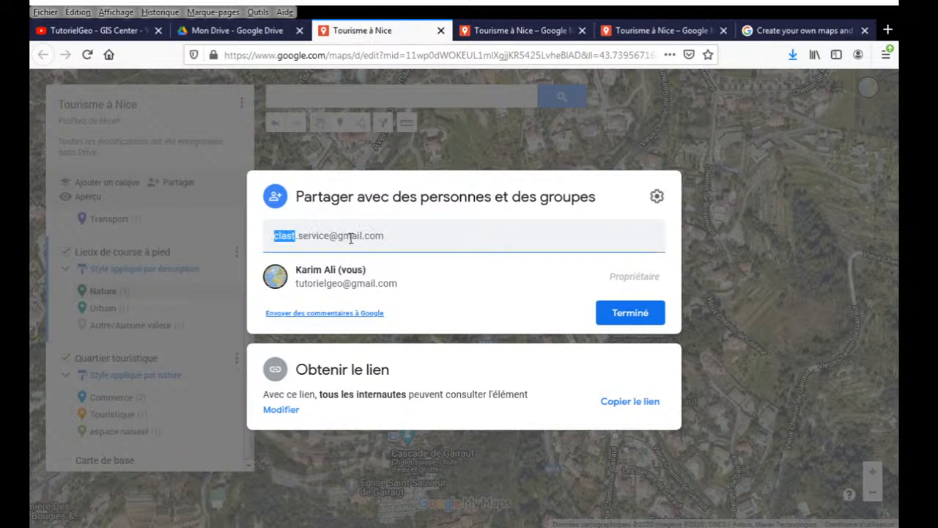
type("karim a")
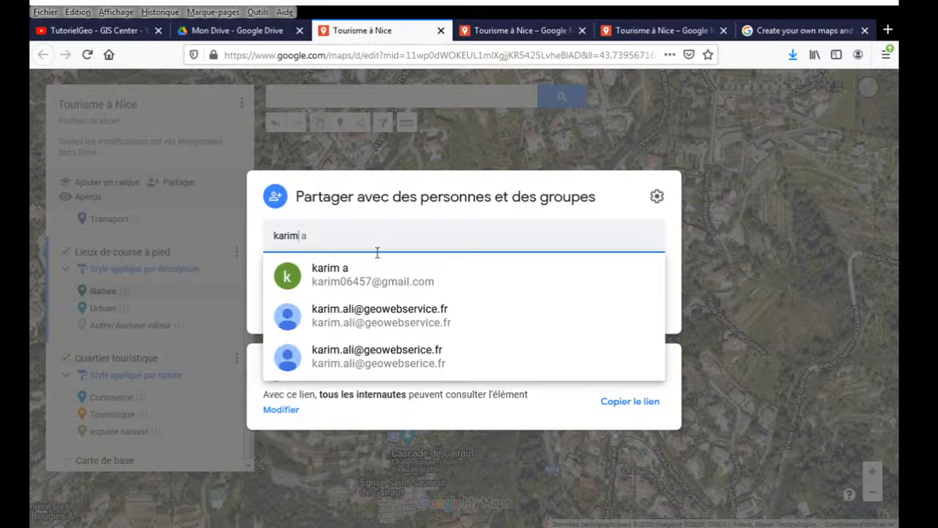
left_click(368, 286)
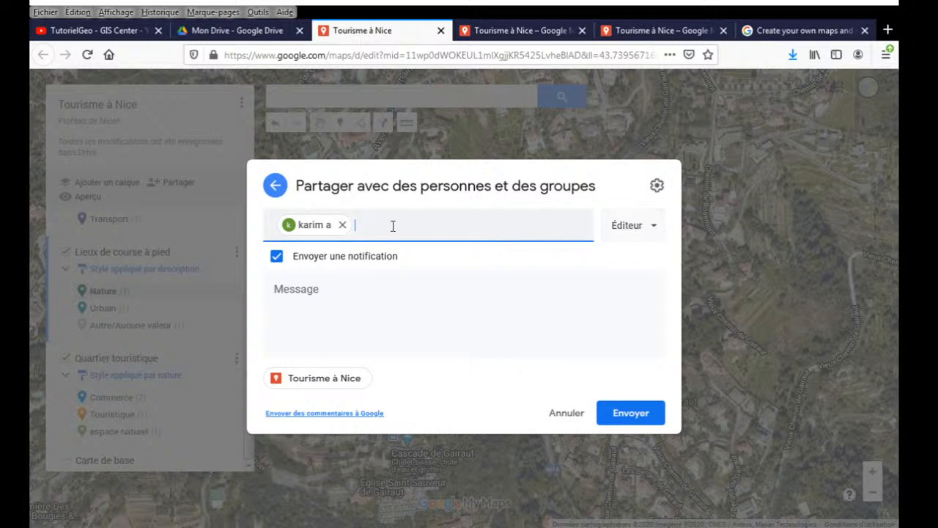
left_click(655, 227)
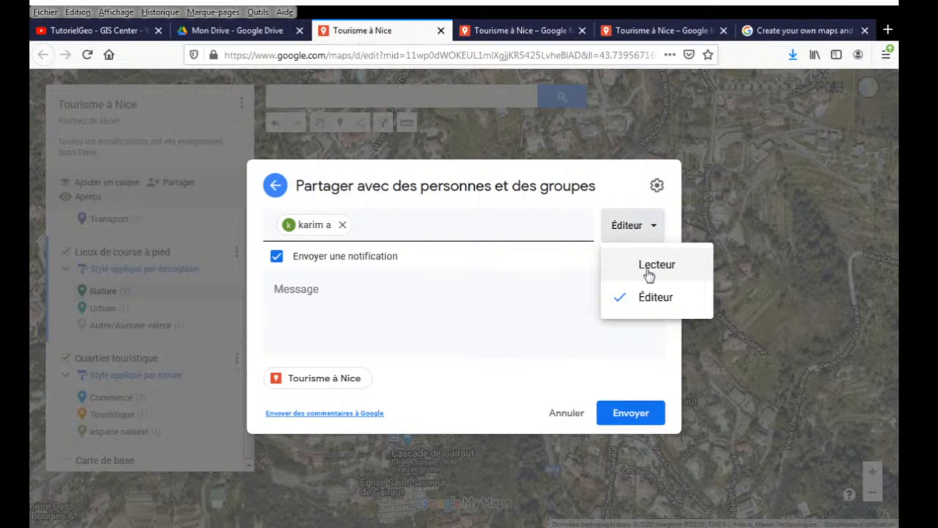
left_click(537, 186)
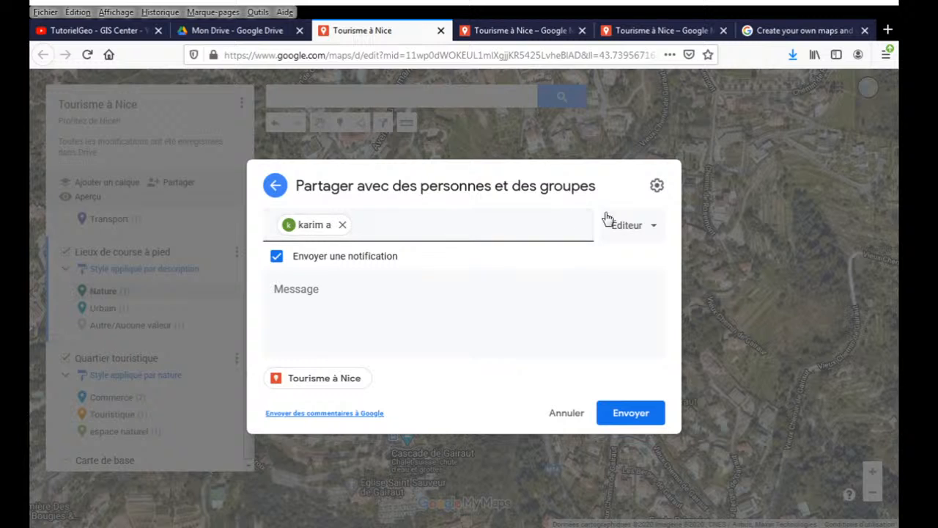
left_click(564, 414)
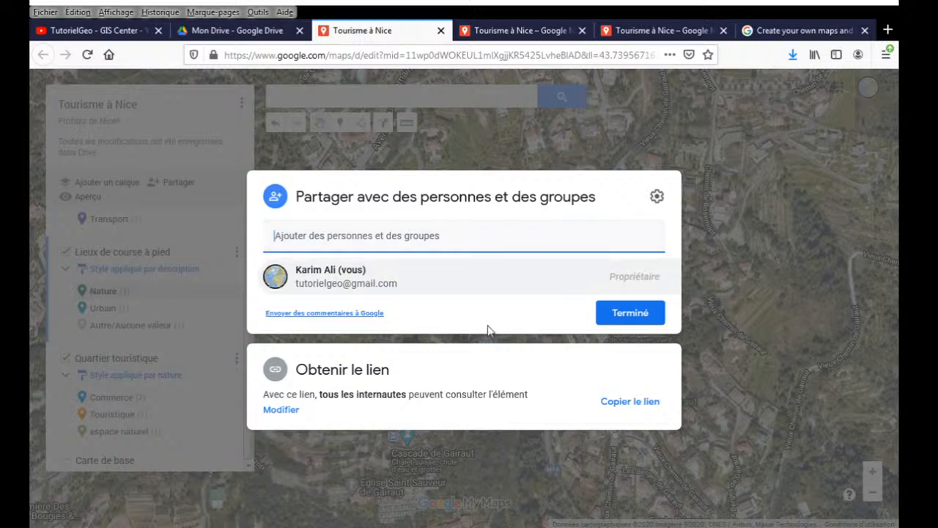
Step: Close the sharing settings and the duplicate map editor, returning to the read-only map preview
left_click(632, 403)
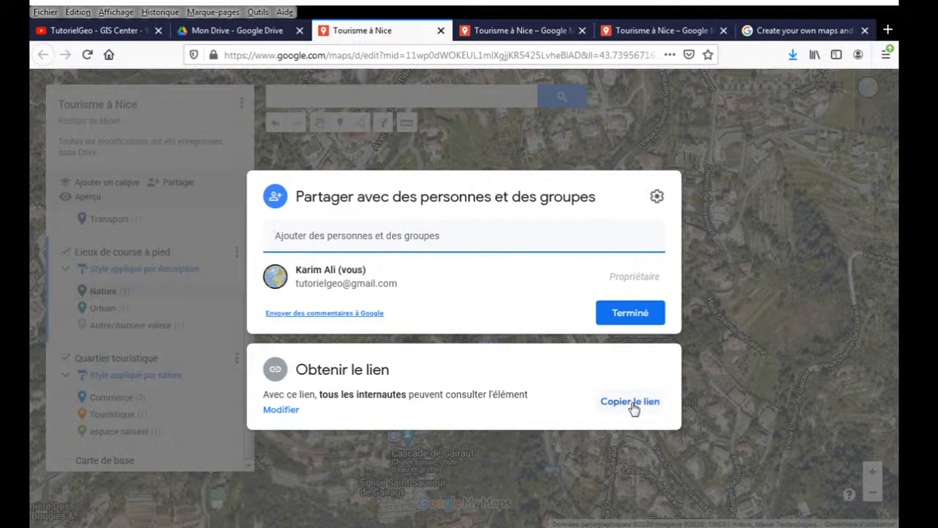
left_click(314, 409)
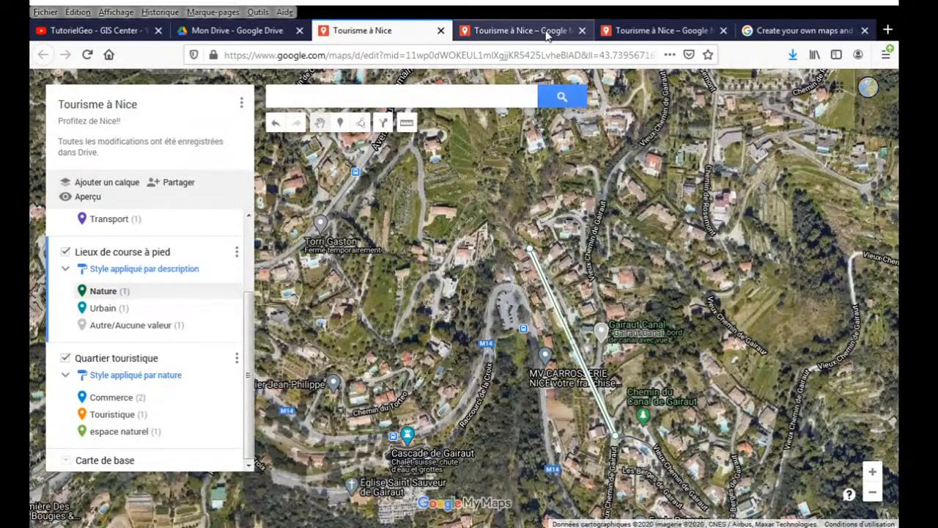
left_click(551, 31)
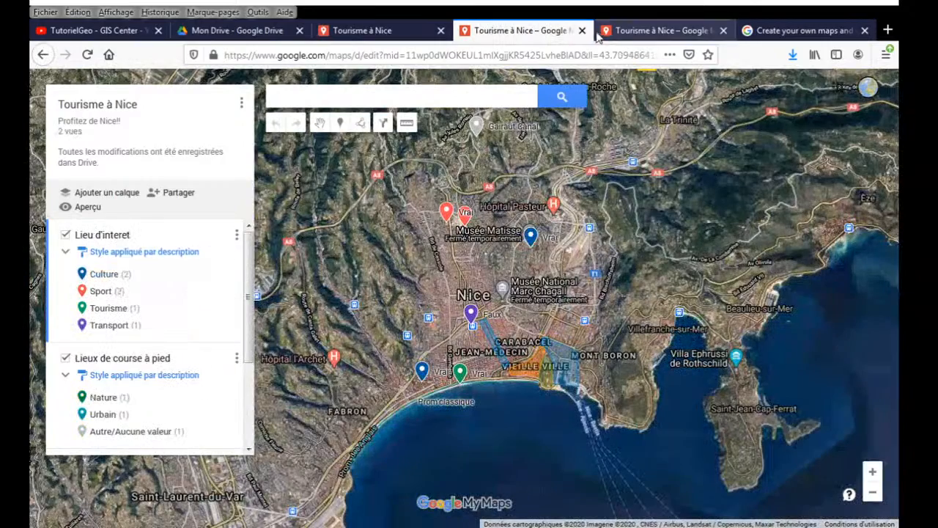
left_click(581, 31)
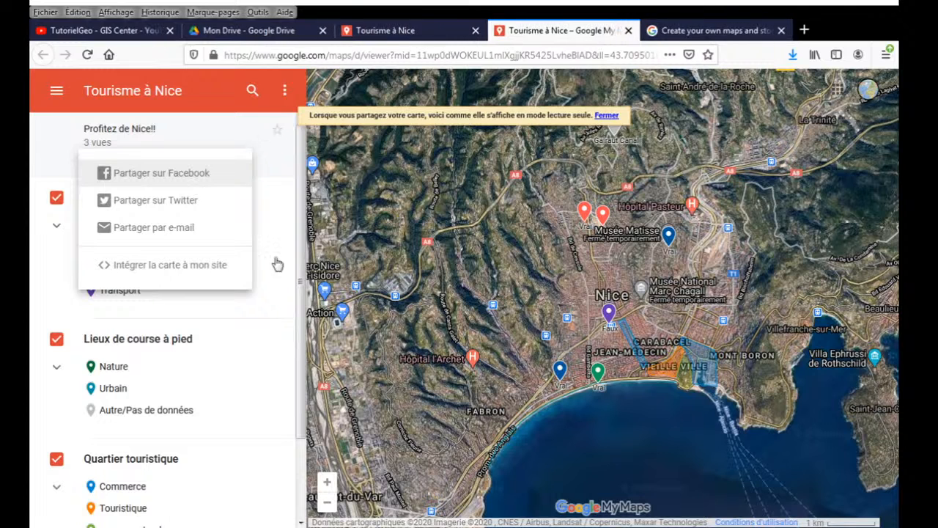
Step: View the HTML code for embedding the map in a website, and cancel without copying it
left_click(208, 266)
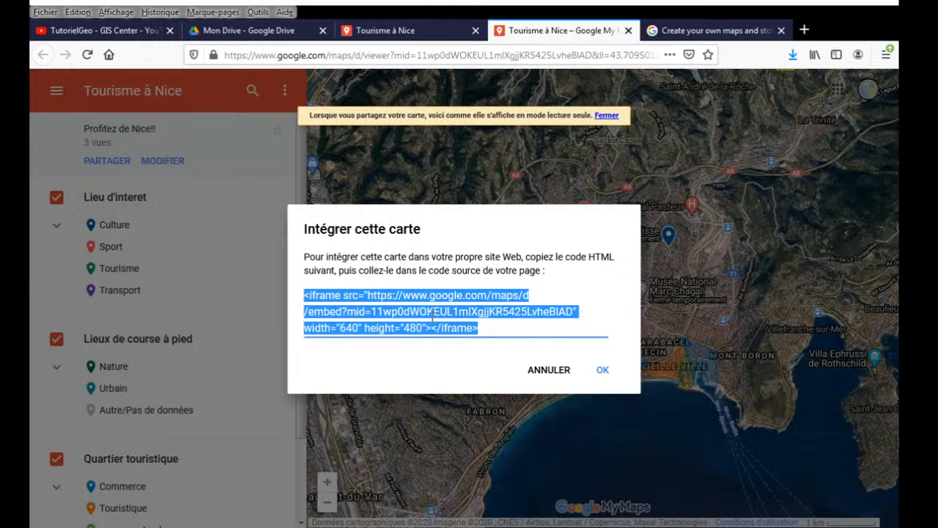
left_click(543, 370)
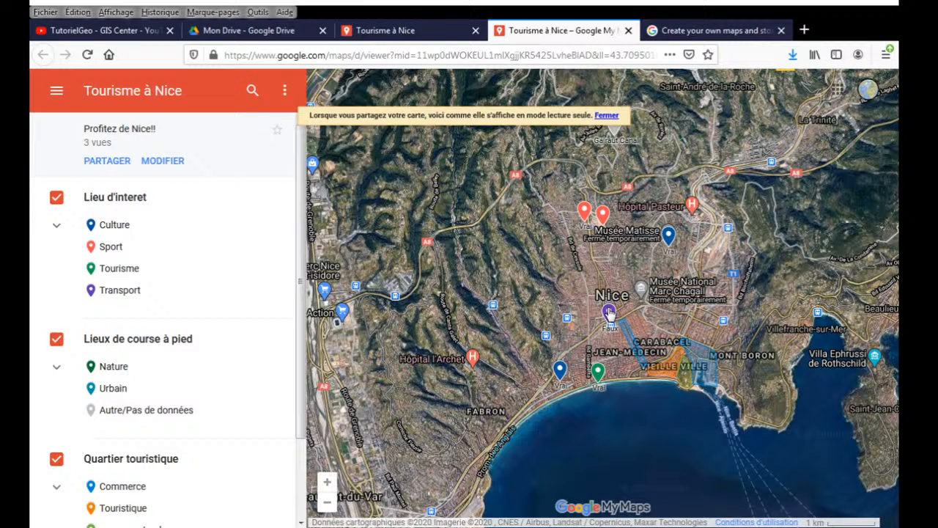
Step: Switch to Google Drive, refresh Mon Drive to check for the Tourisme à Nice map, and return to the map preview
left_click(245, 30)
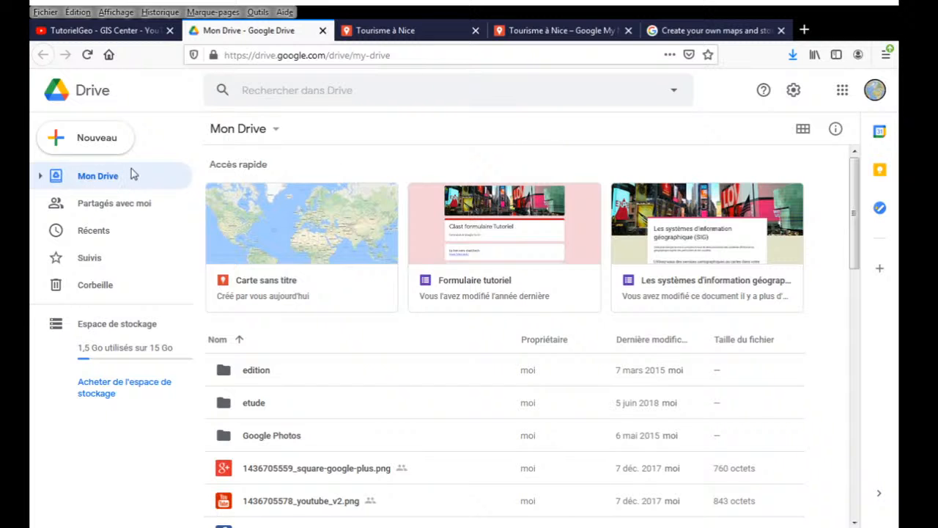
left_click(86, 55)
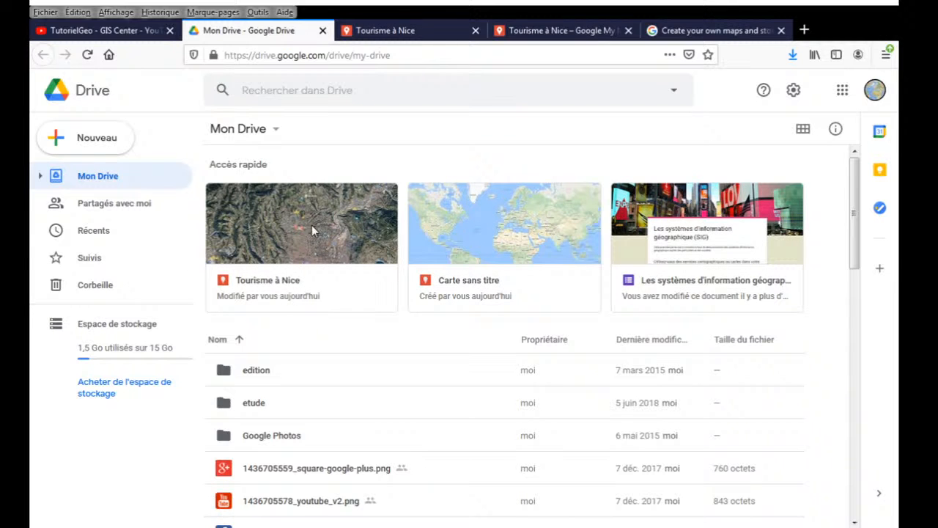
left_click(539, 31)
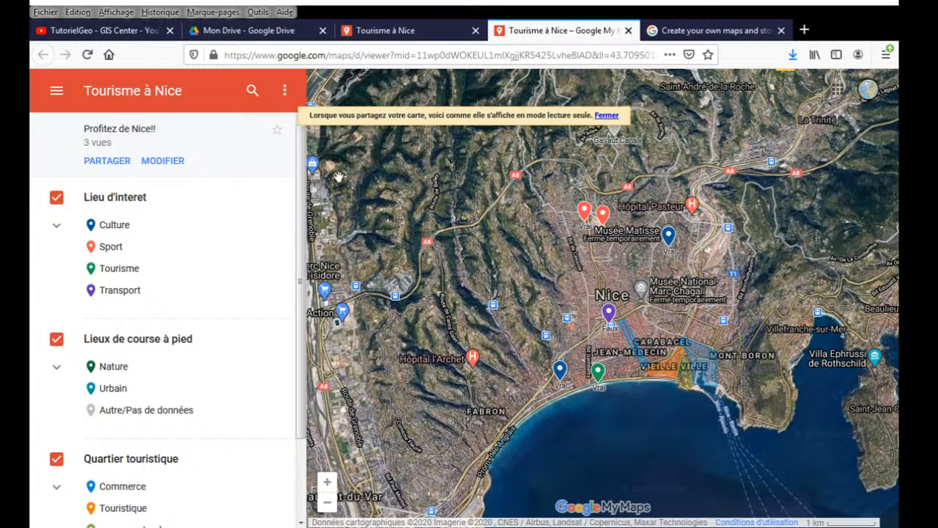
Step: Dismiss the read-only notice and examine the preview's legend from Lieu d'interet through Quartier touristique
left_click(606, 115)
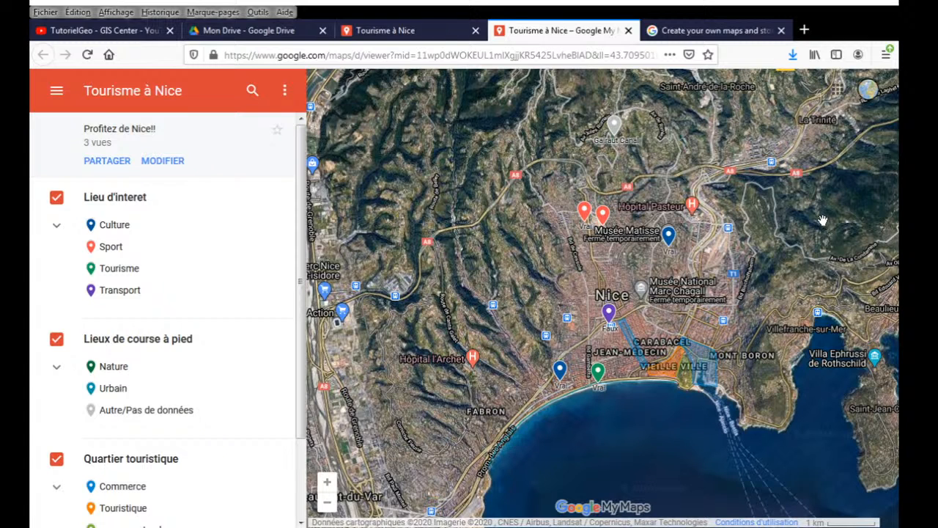
scroll(300, 293, "down", 3)
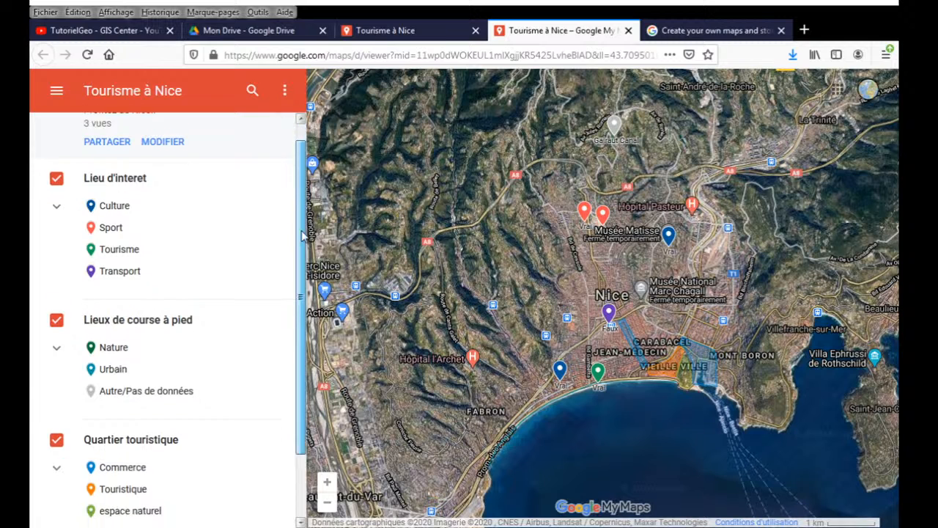
scroll(300, 320, "up", 3)
scroll(293, 278, "down", 3)
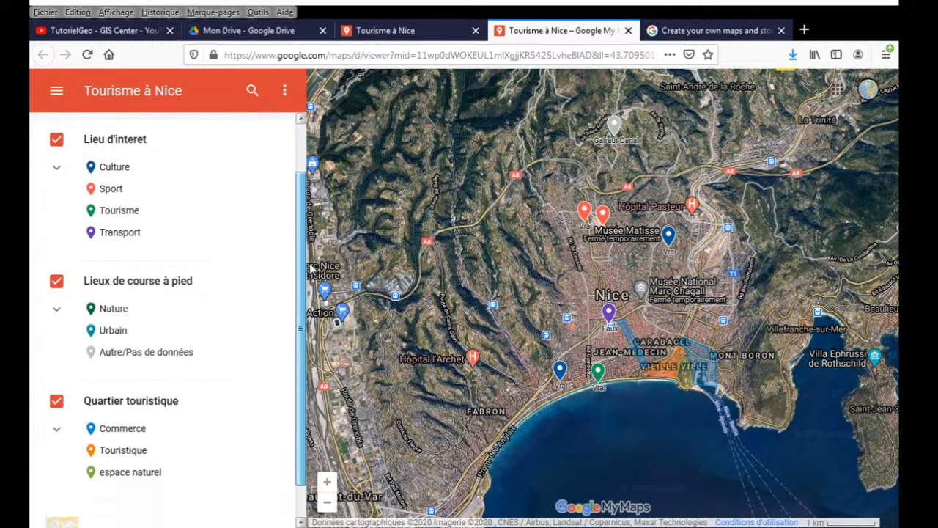
scroll(288, 240, "up", 1)
scroll(288, 240, "up", 1)
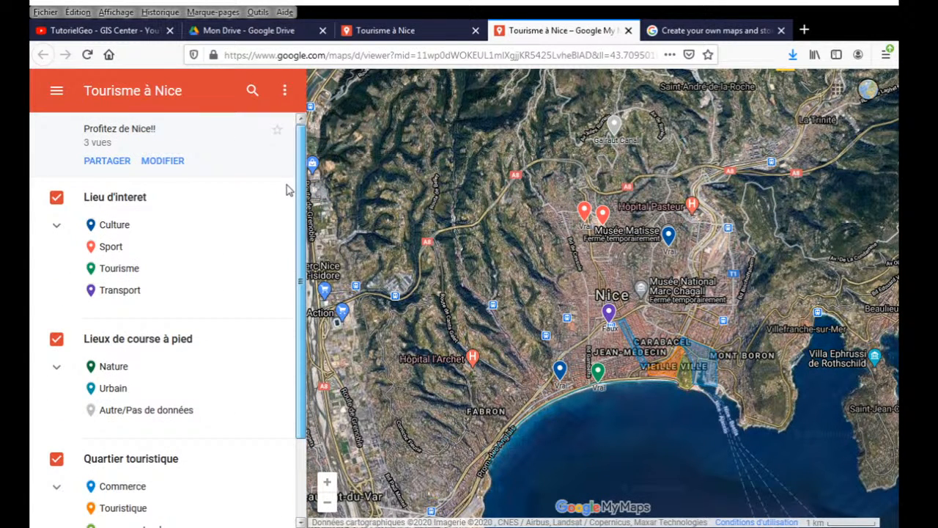
scroll(287, 242, "down", 3)
scroll(278, 213, "up", 3)
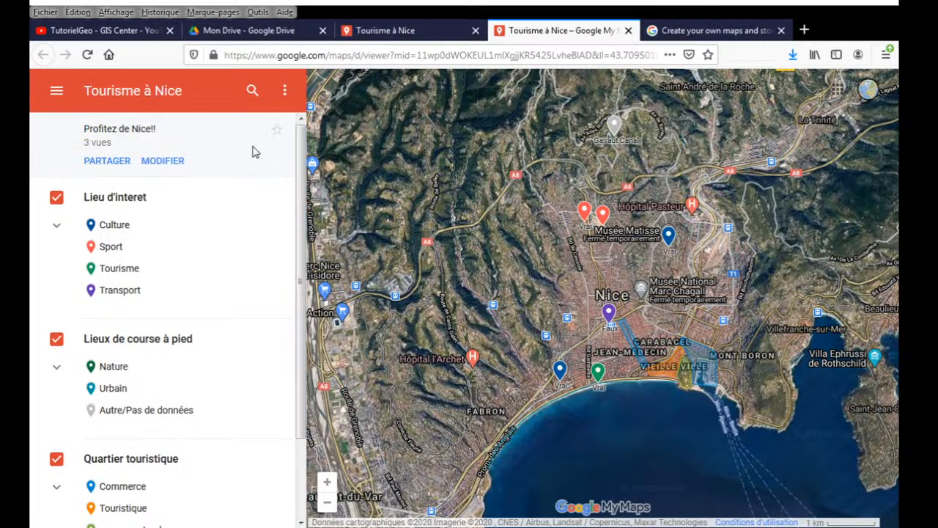
Step: Leave the read-only map preview and close its page
left_click(181, 161)
left_click(628, 31)
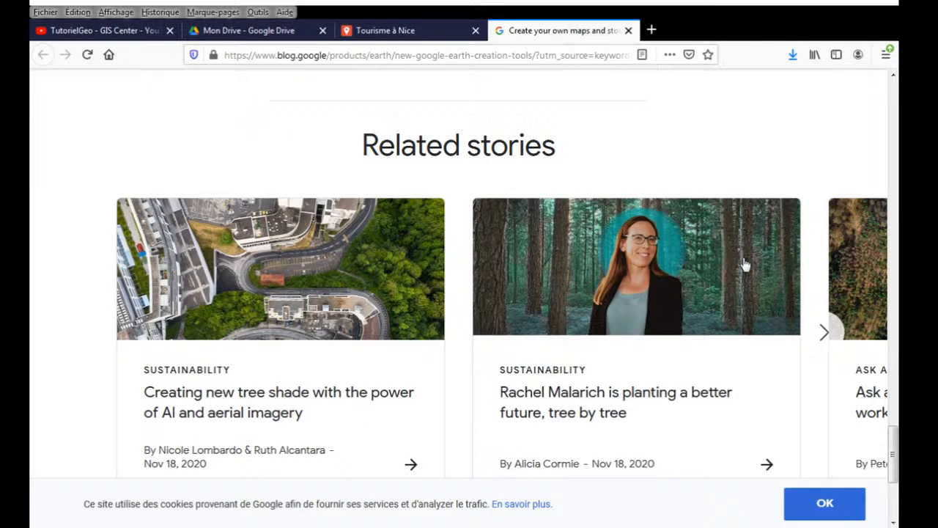